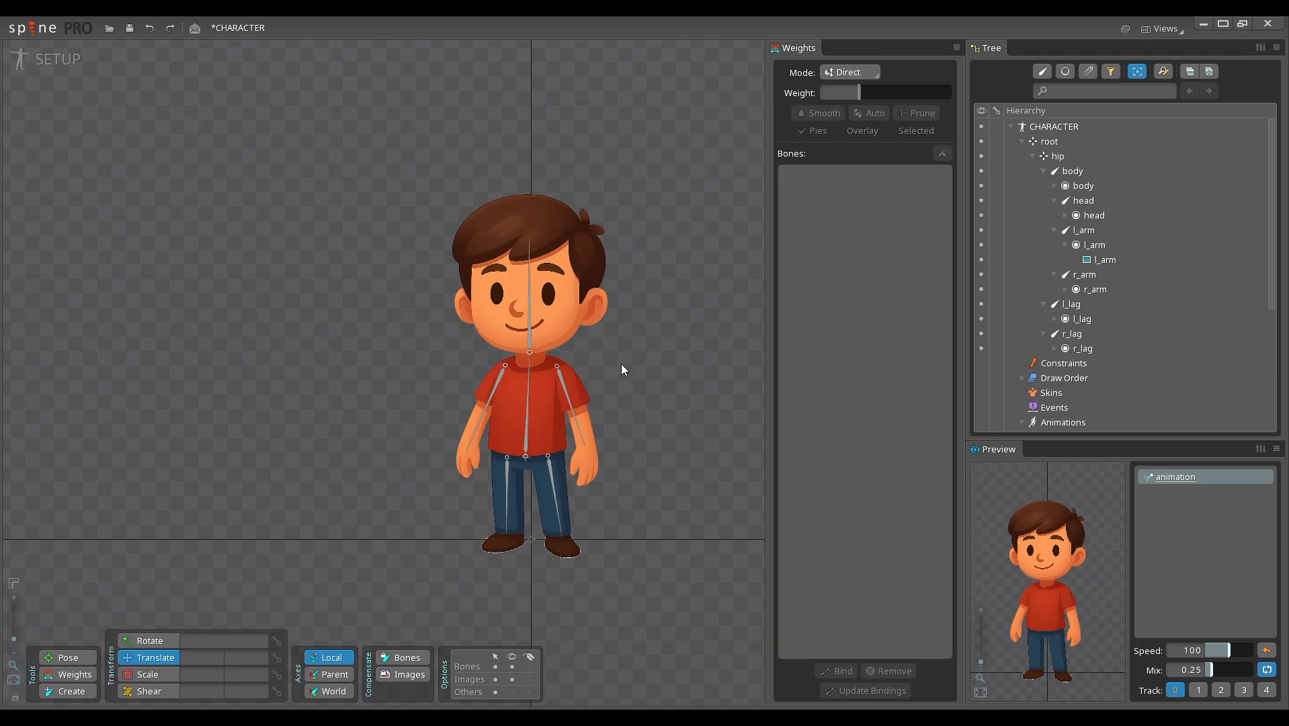
Step: Shorten the r_arm bone from its tip so it ends near the elbow, at a length of about 212
drag(621, 364, 624, 360)
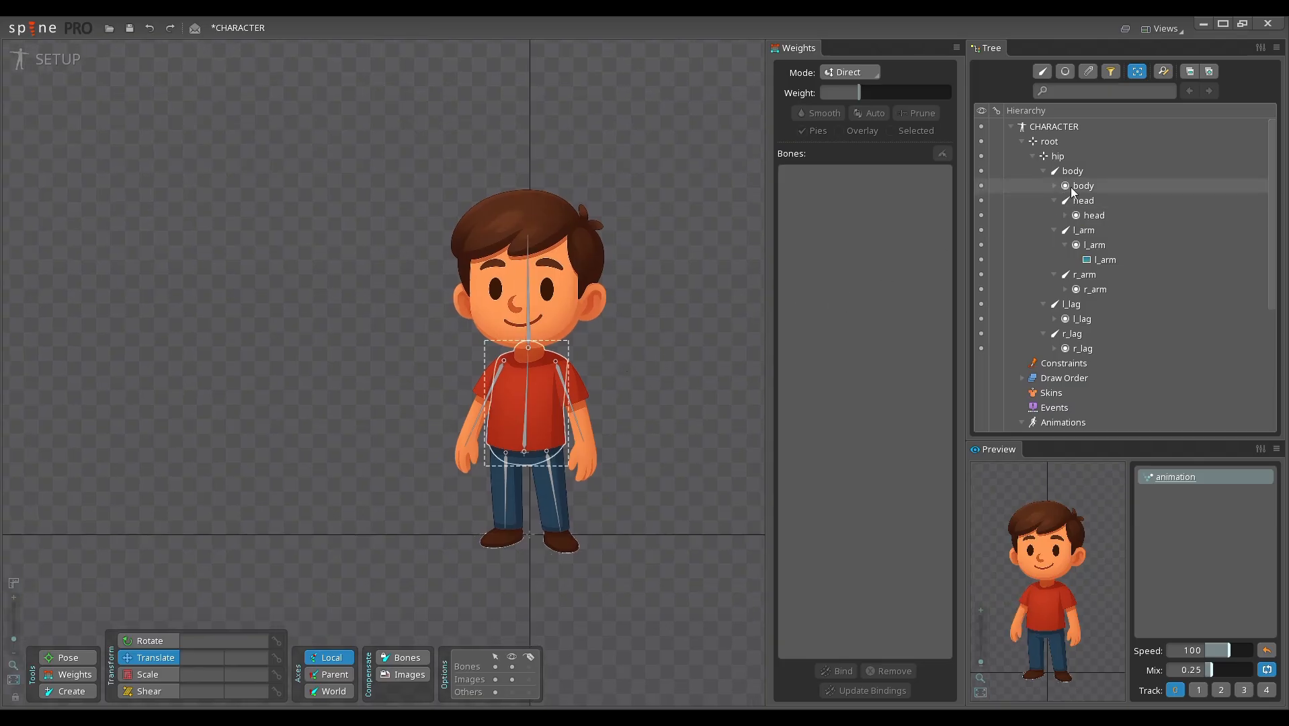
drag(638, 360, 618, 352)
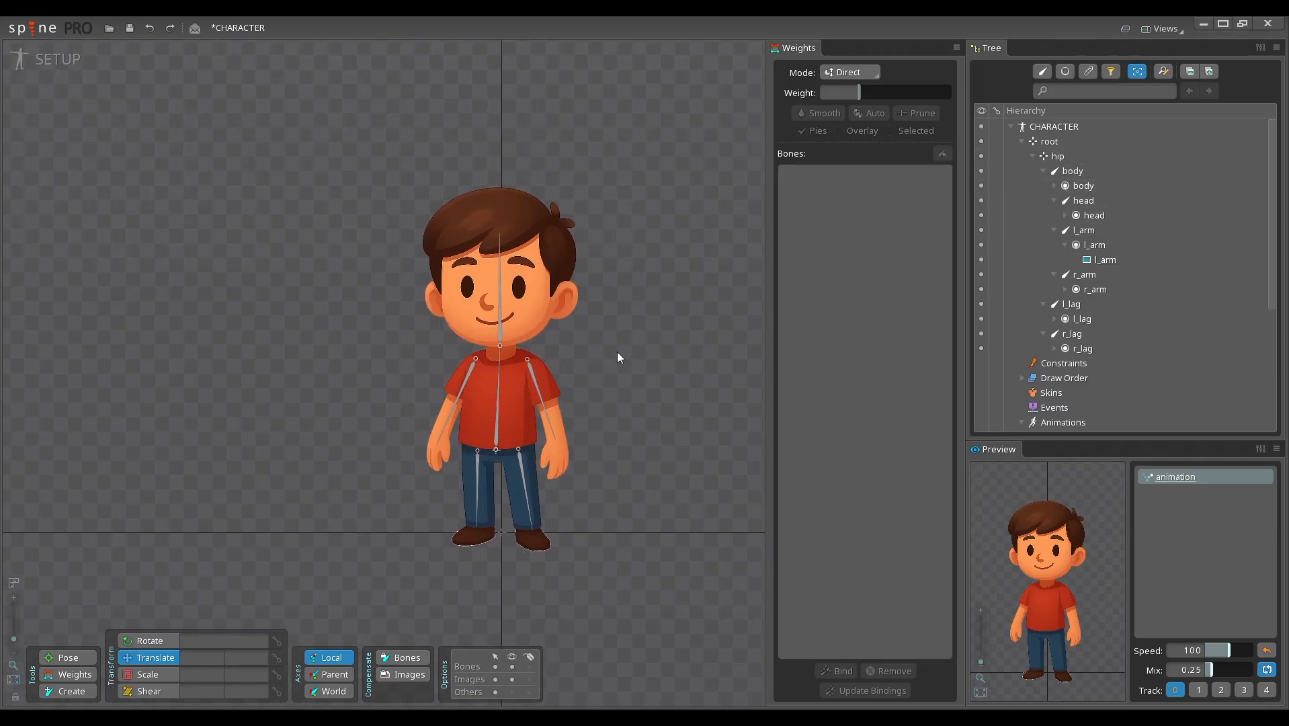
click(544, 403)
scroll(544, 402, up, 5)
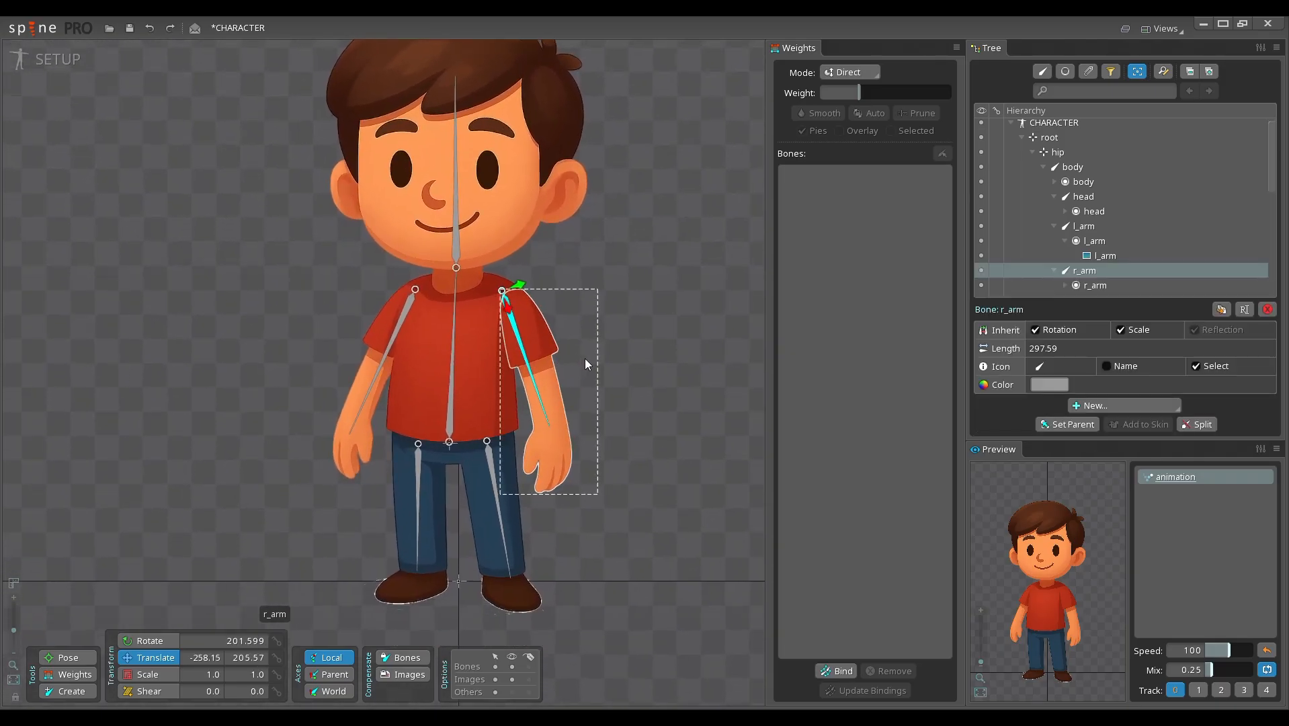
scroll(585, 358, down, 2)
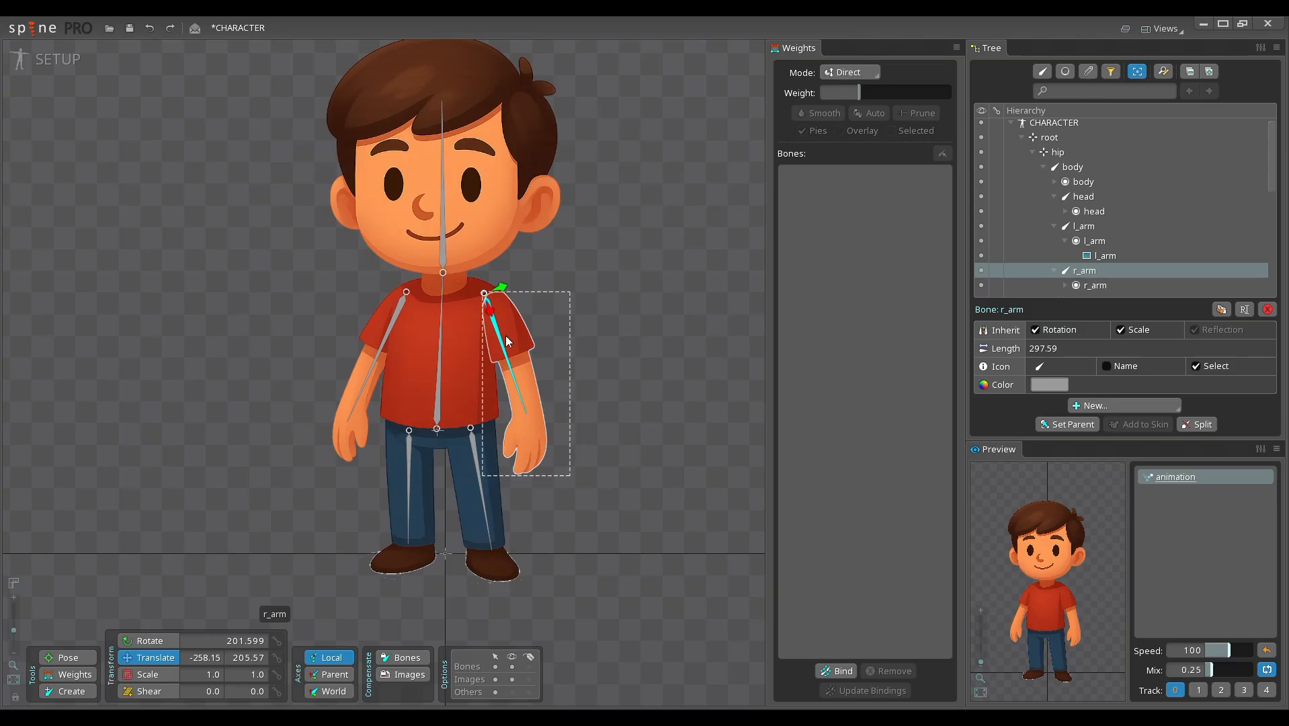
drag(564, 404, 584, 404)
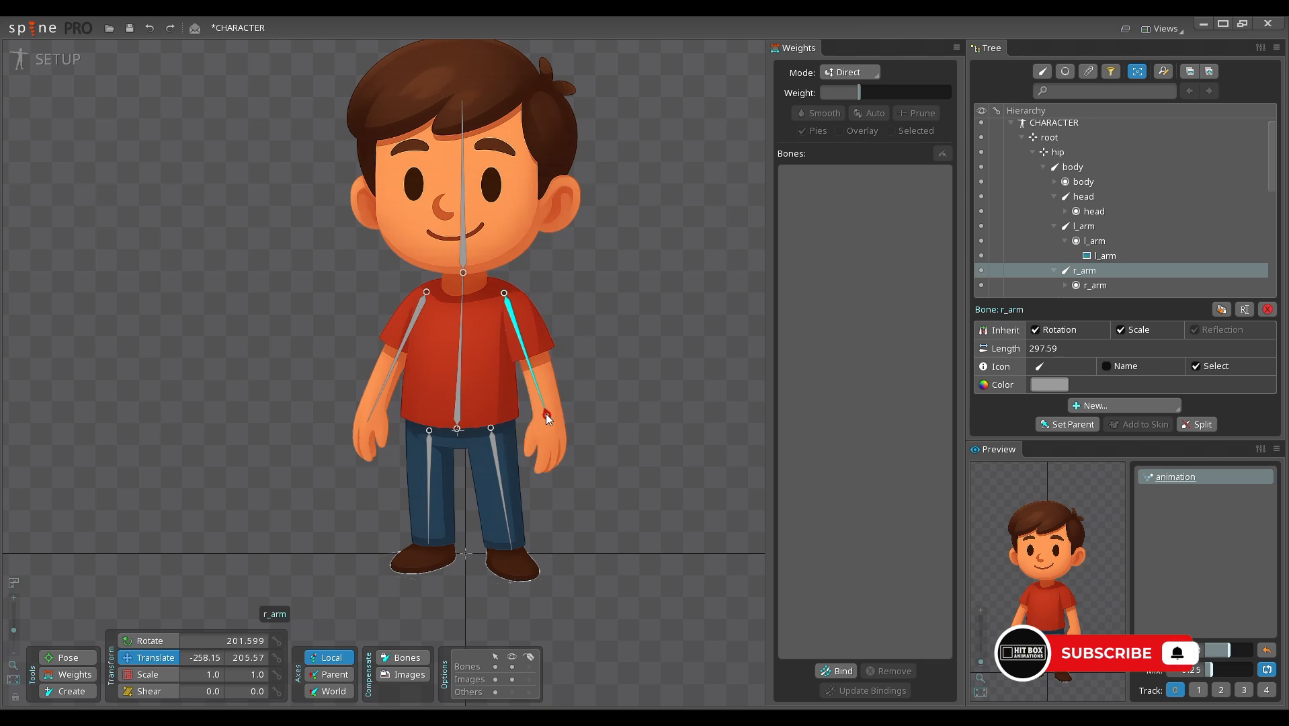
drag(546, 413, 539, 377)
Step: Create two chained child bones from the tip of r_arm, one along the forearm and one about 88 long in the hand
scroll(546, 390, up, 4)
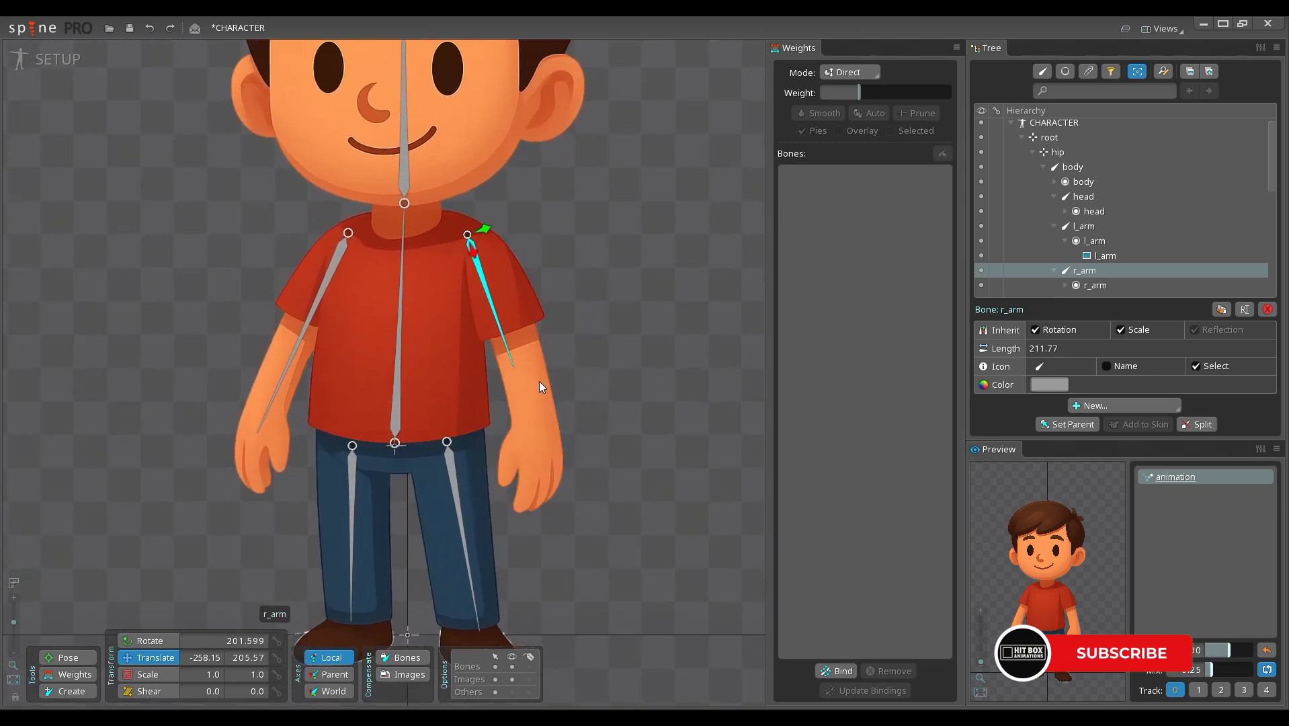
key(n)
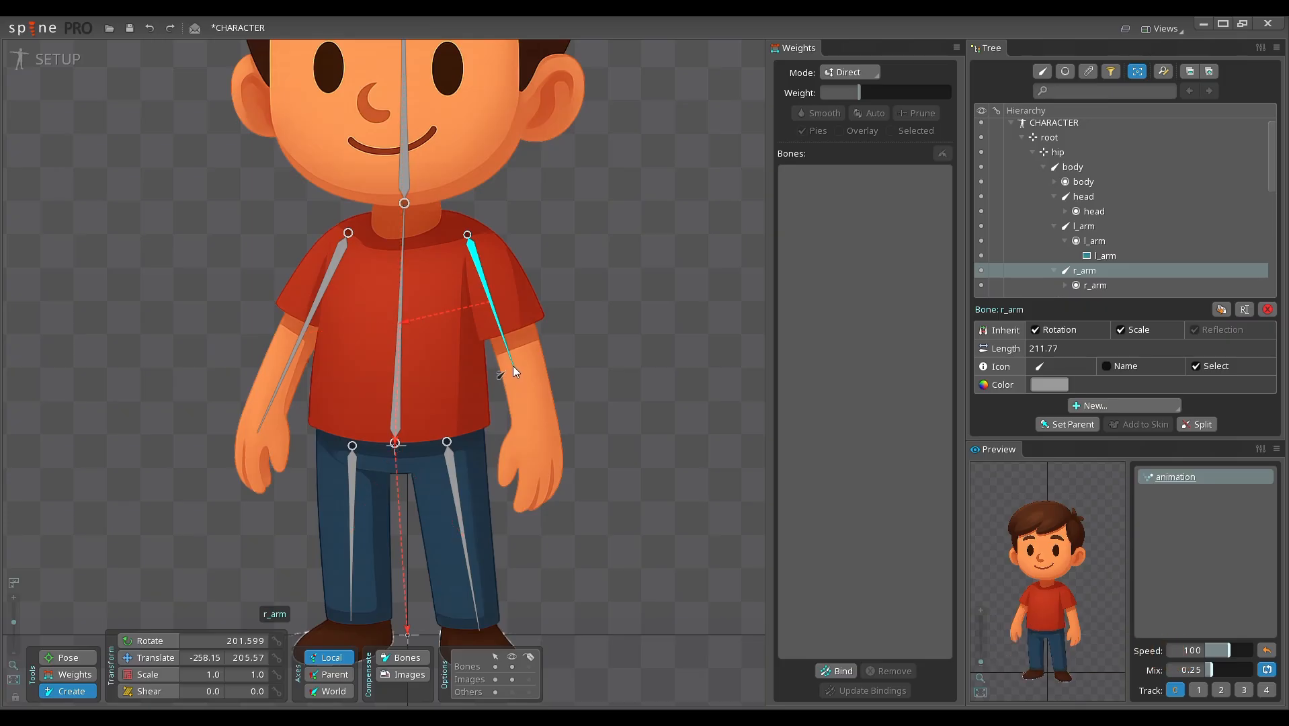
drag(514, 367, 531, 493)
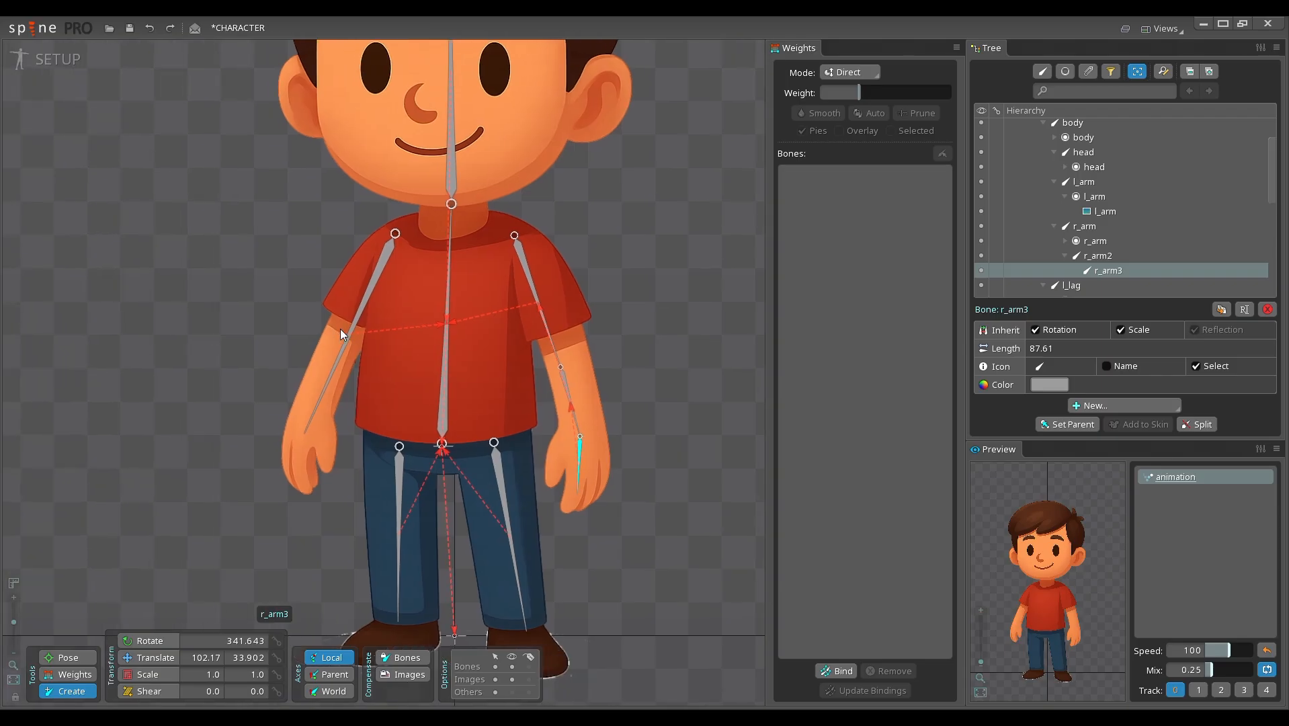
Step: Shorten the l_arm bone to the elbow and chain two child bones from its tip, along the forearm and about 83 long in the hand
click(344, 366)
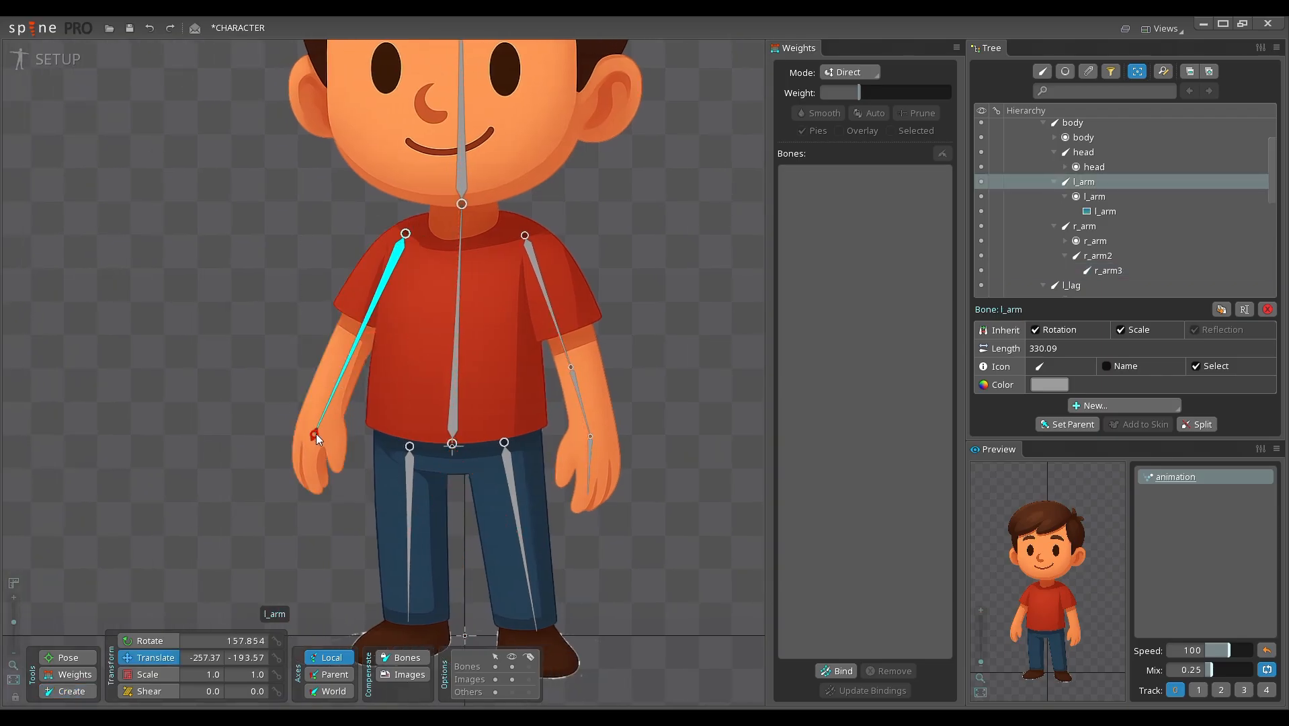
drag(317, 433, 363, 337)
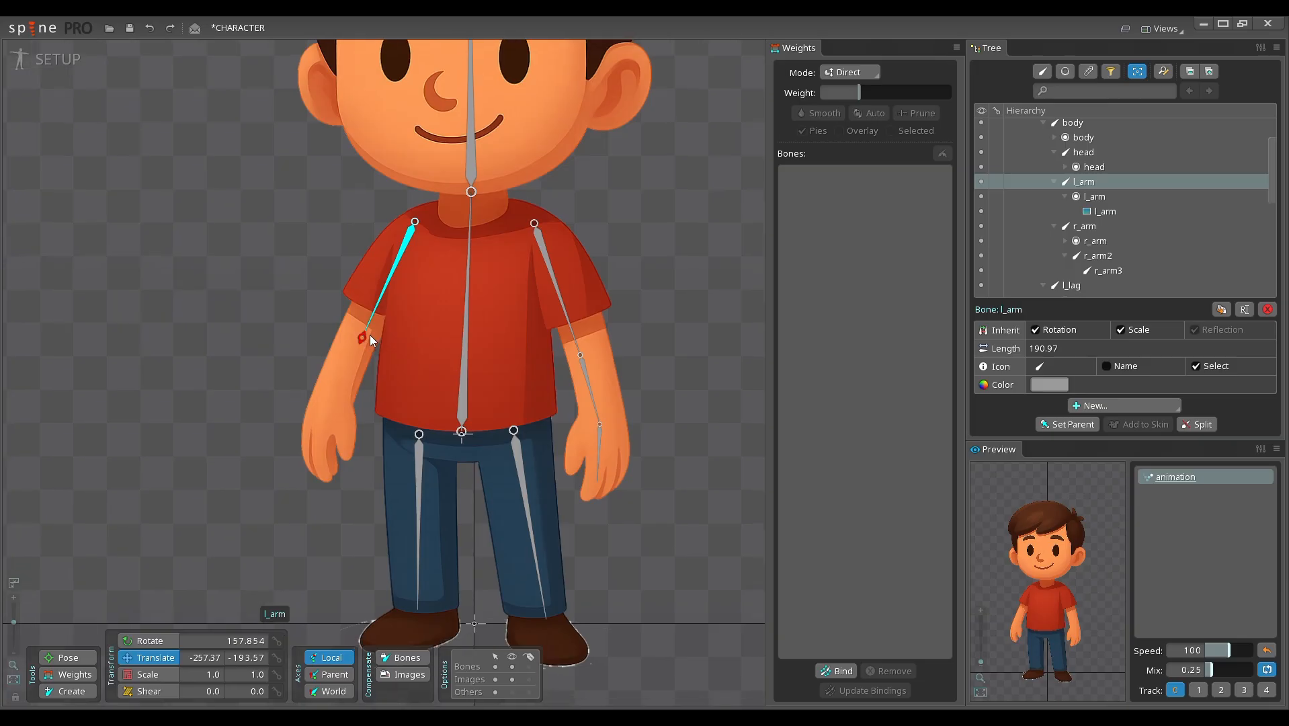
key(n)
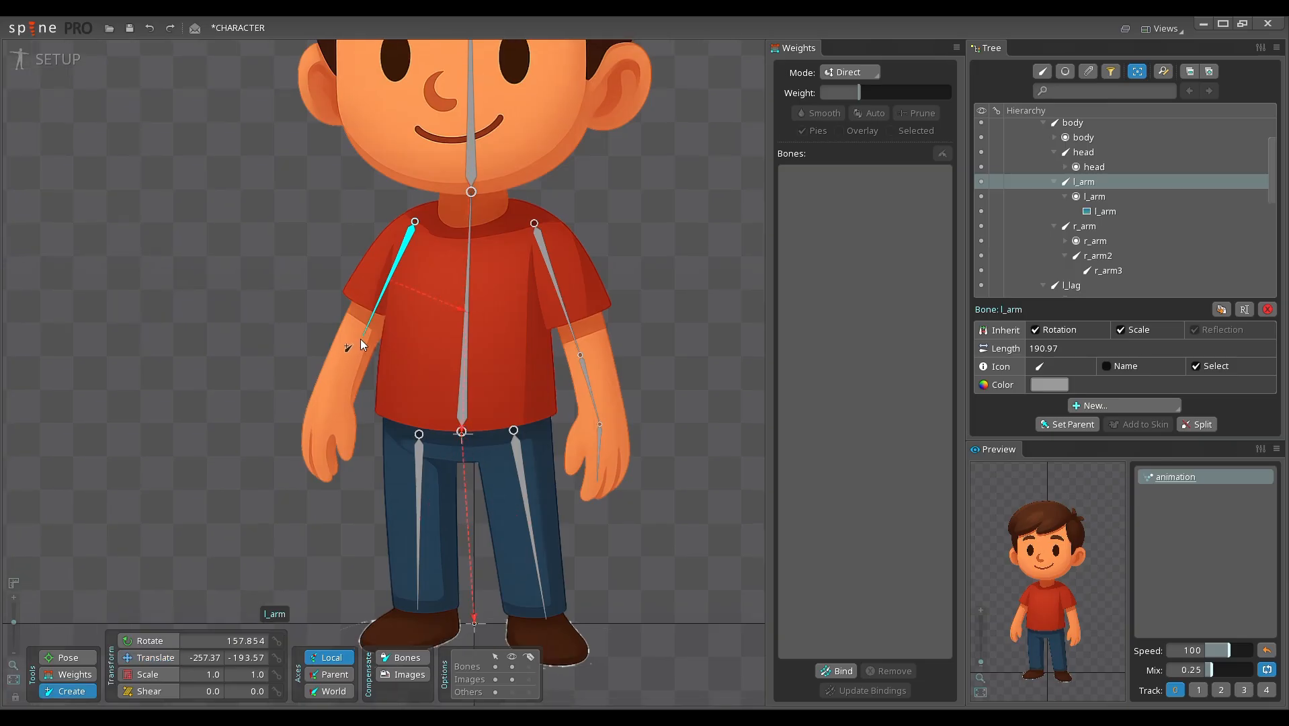
mouse_move(363, 336)
mouse_down()
mouse_move(342, 368)
mouse_move(325, 473)
mouse_up()
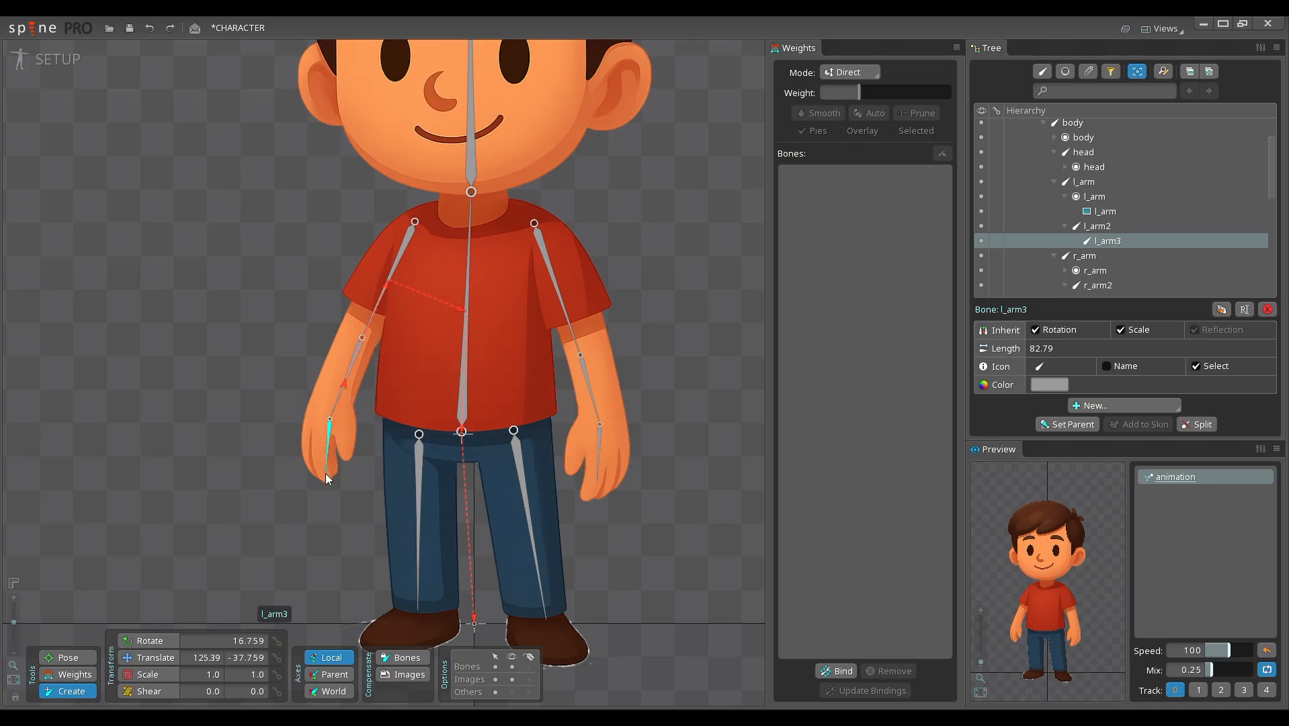
scroll(300, 402, down, 3)
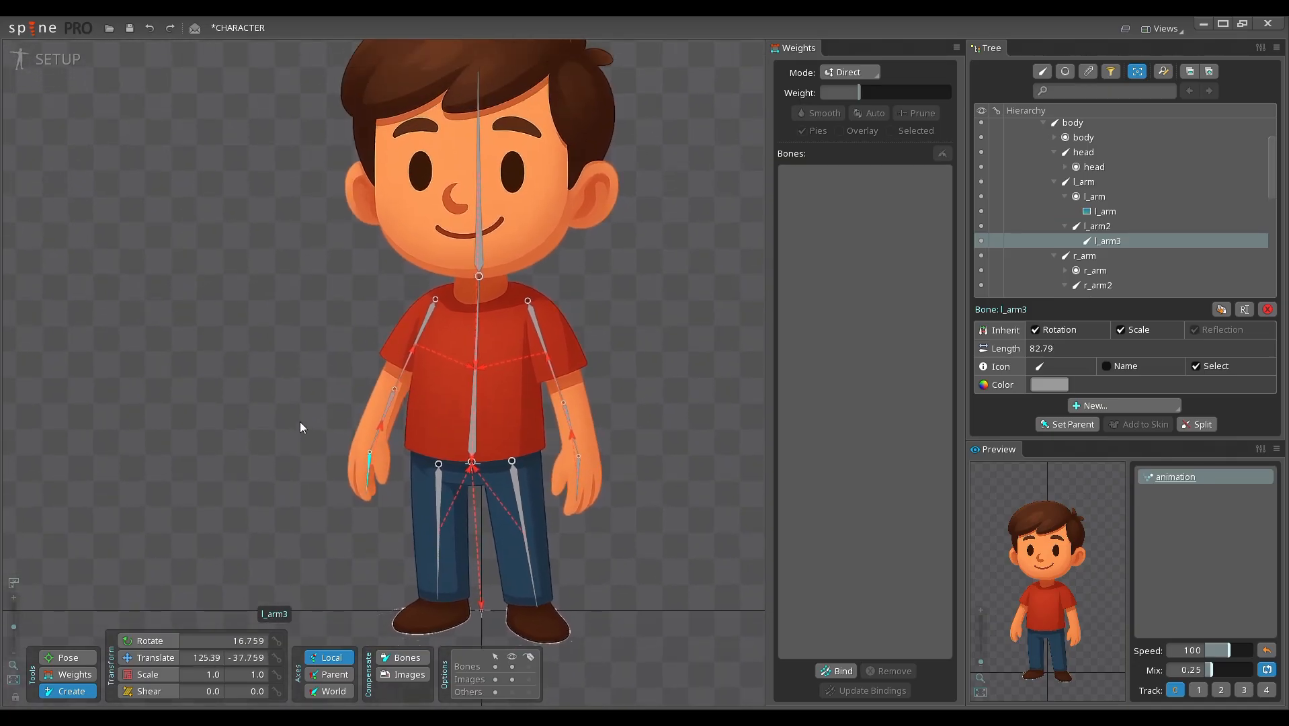
Step: Split the r_lag bone into 2 nested bones
drag(356, 349, 386, 342)
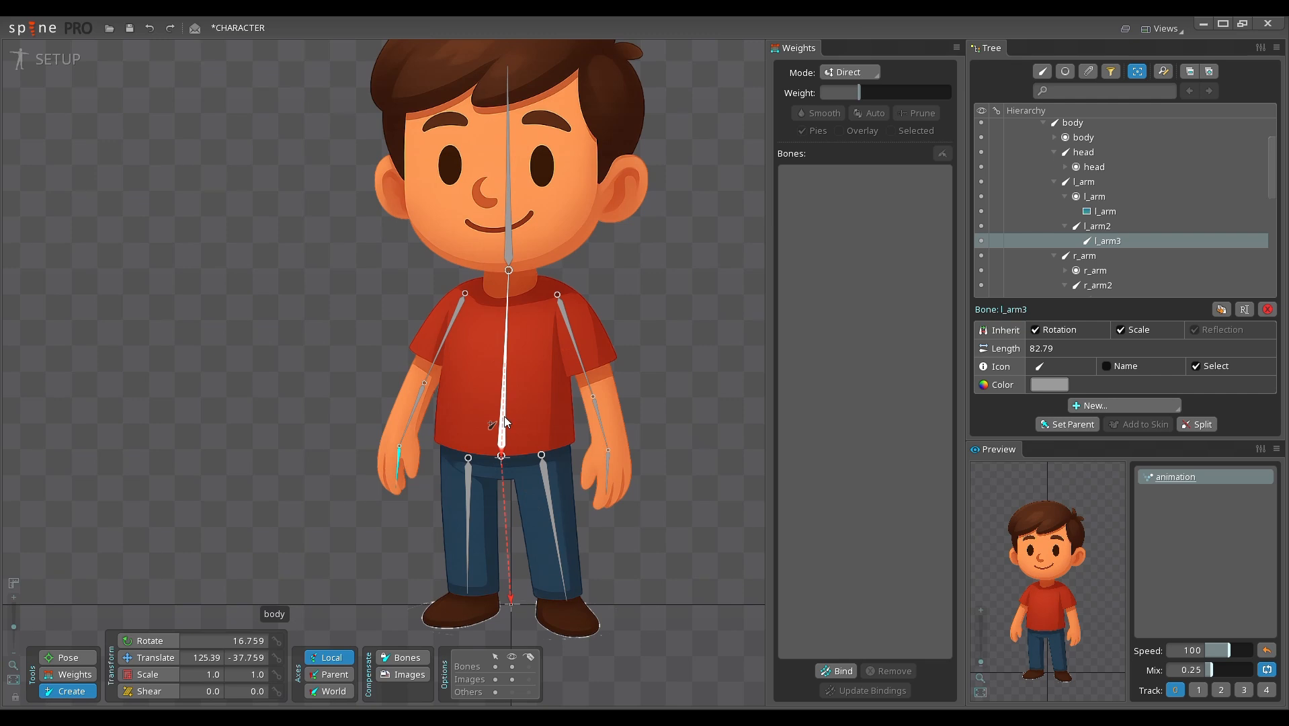
click(552, 497)
drag(552, 496, 515, 441)
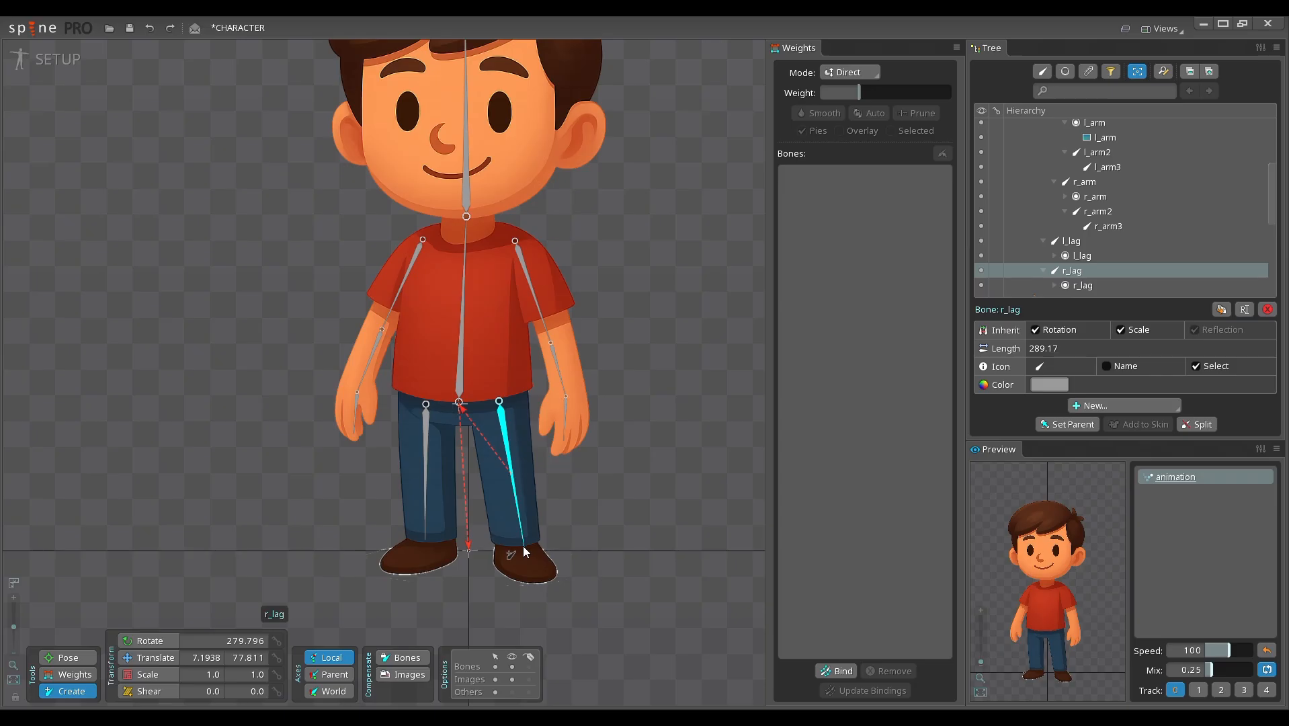
drag(545, 488, 548, 488)
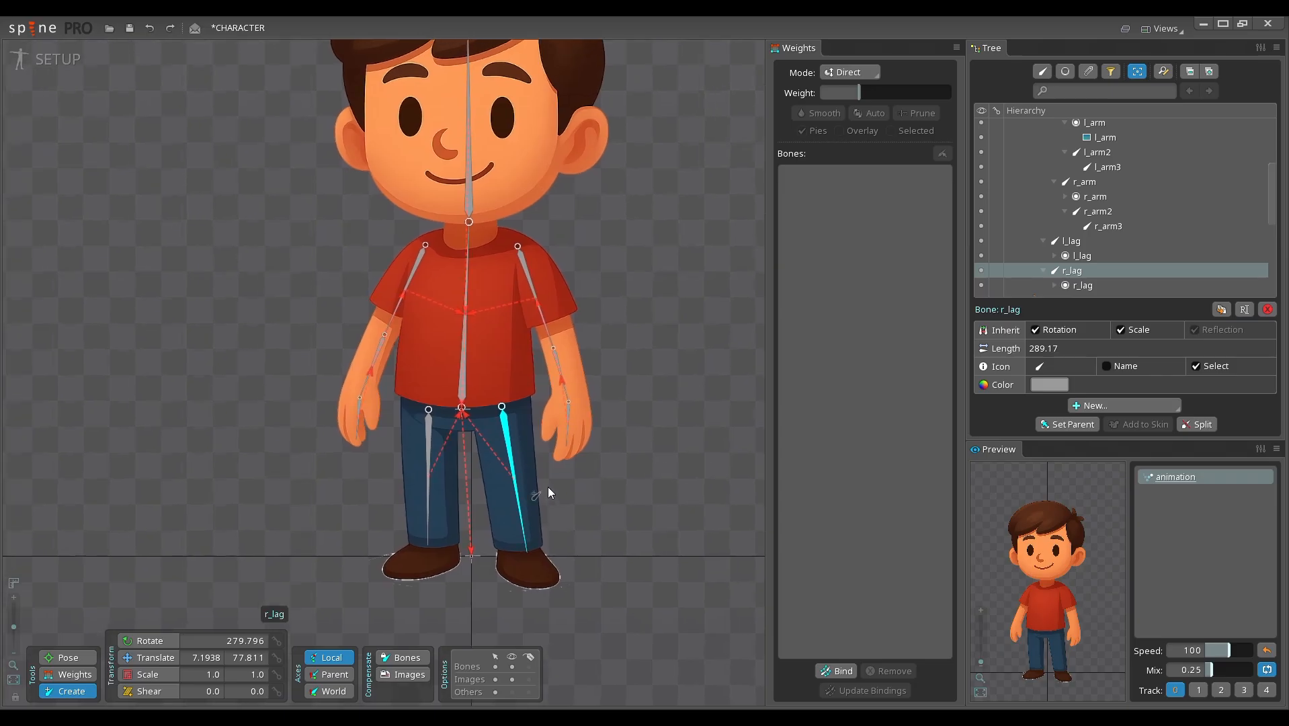
click(1195, 425)
drag(427, 329, 717, 345)
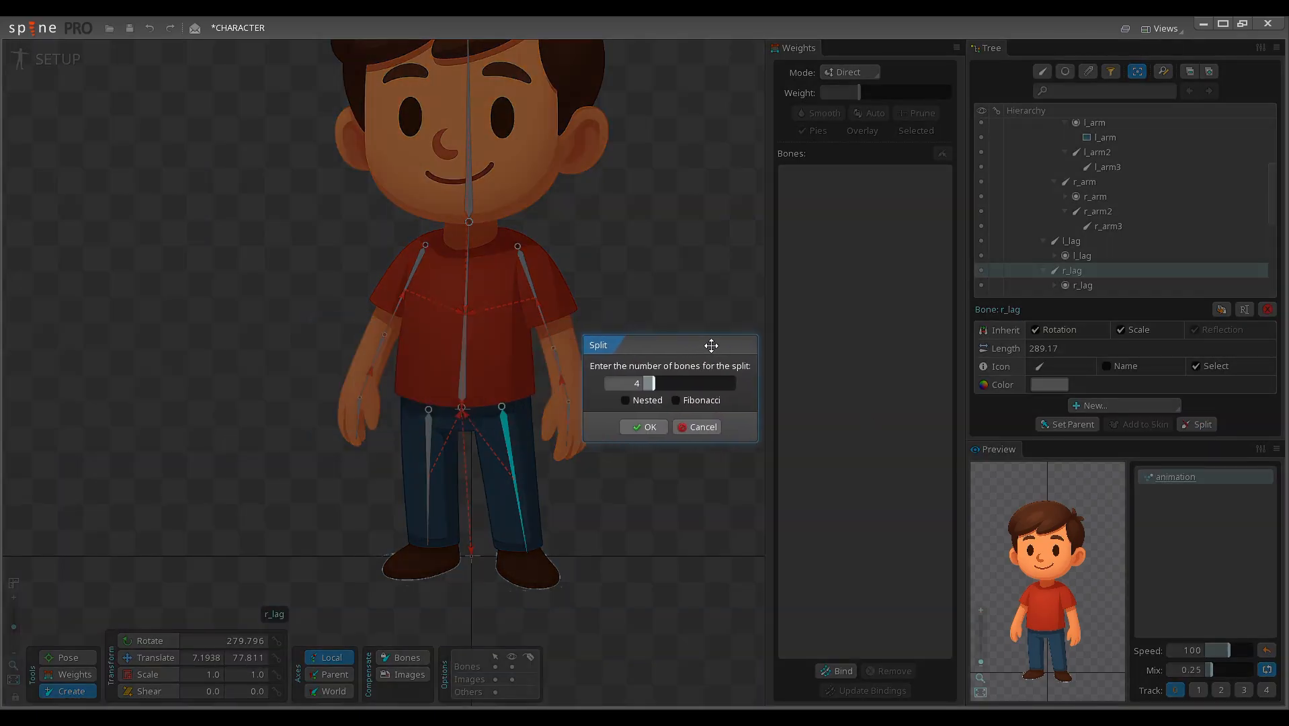
click(632, 385)
drag(632, 385, 650, 390)
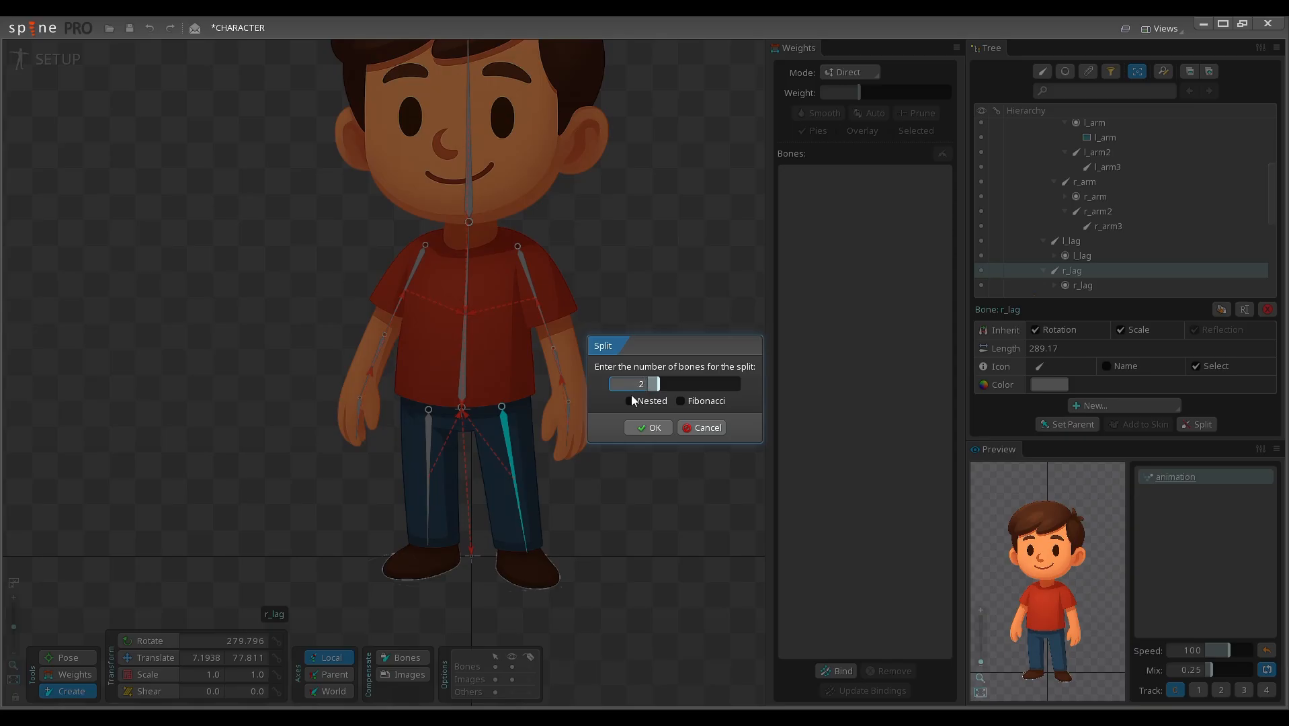
click(648, 428)
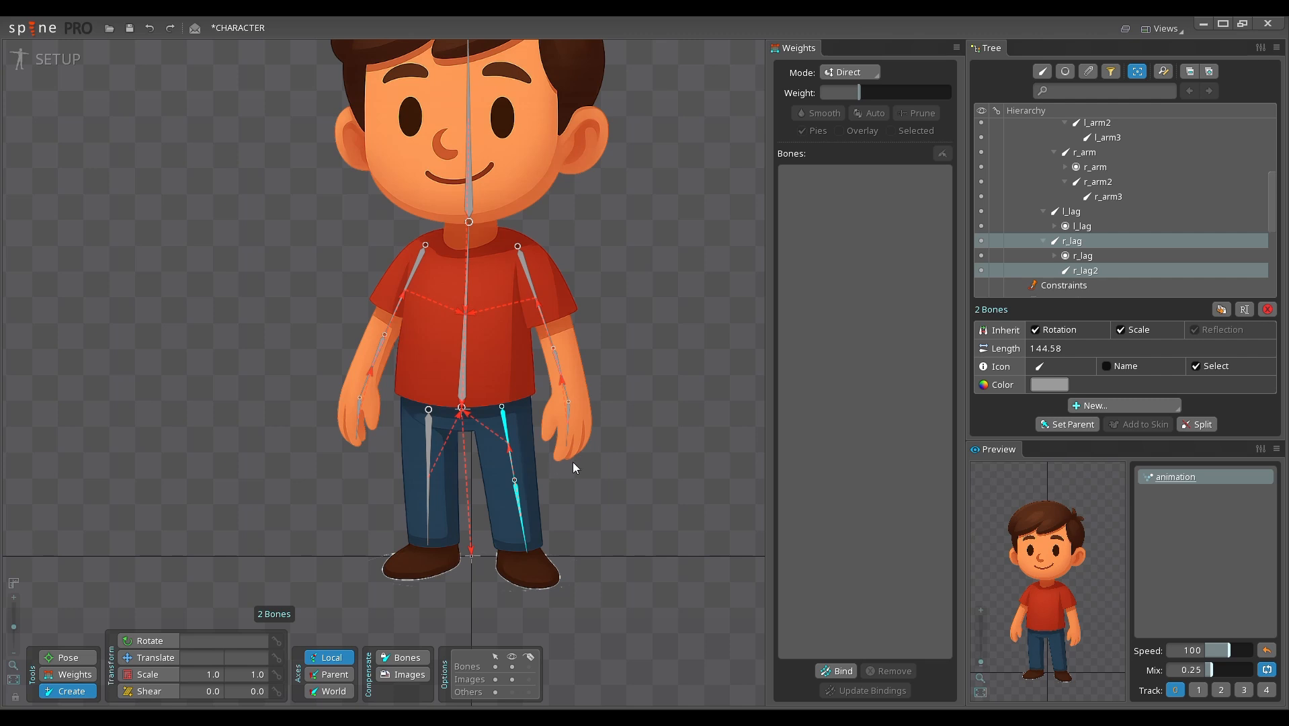
Step: Switch to the Translate tool and select the upper and lower bones of the split r_lag in turn to inspect them
drag(574, 461, 586, 464)
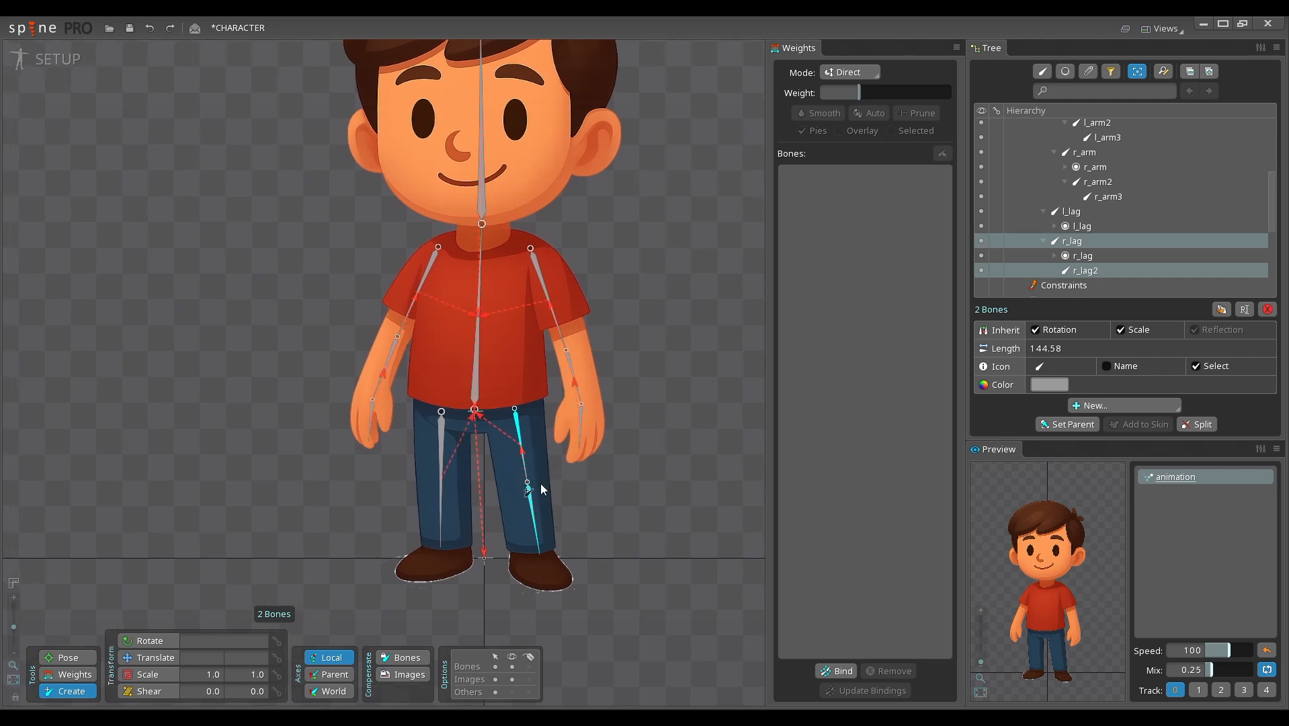
drag(546, 484, 582, 483)
key(v)
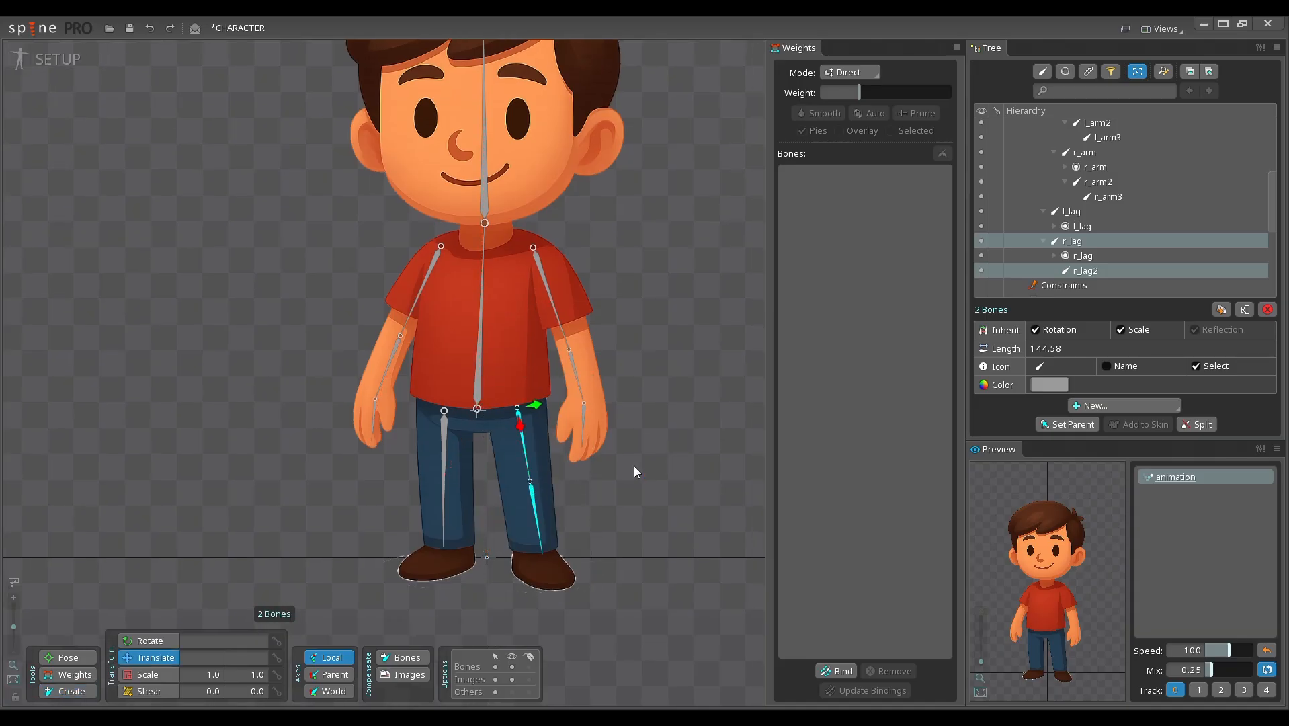
key(space)
click(1075, 242)
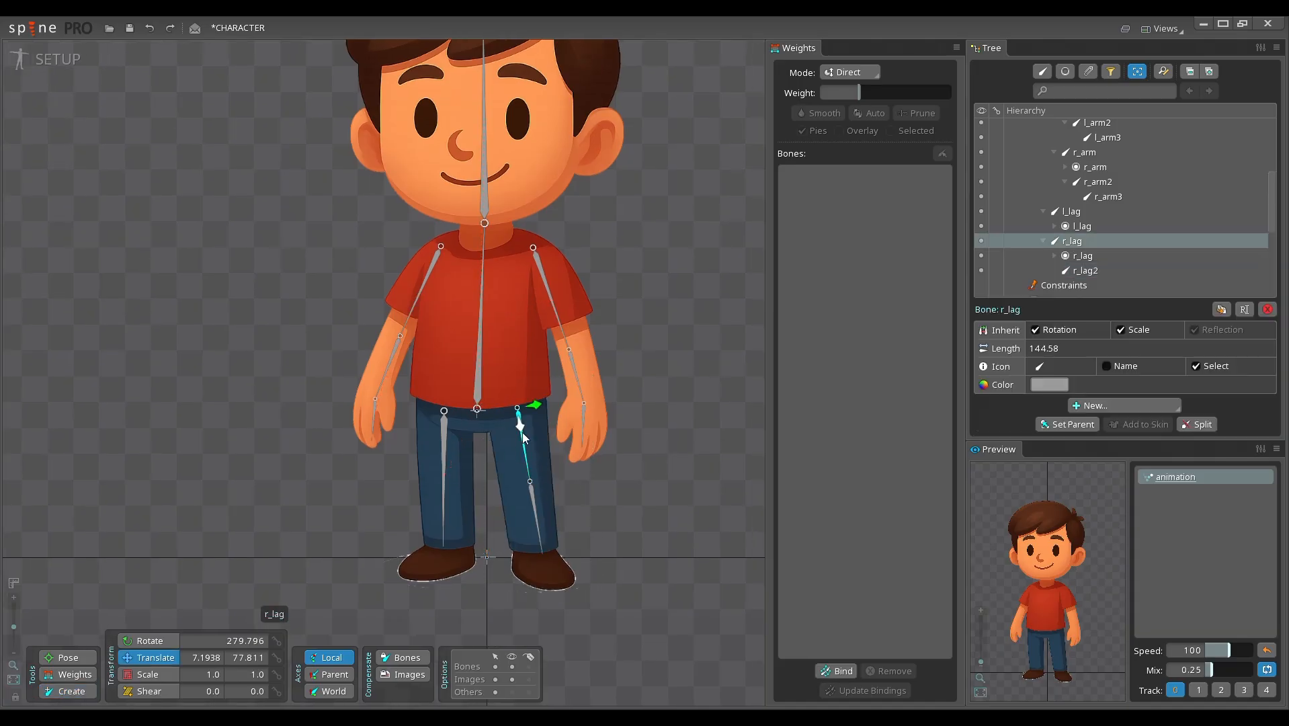
click(1085, 272)
drag(562, 490, 620, 484)
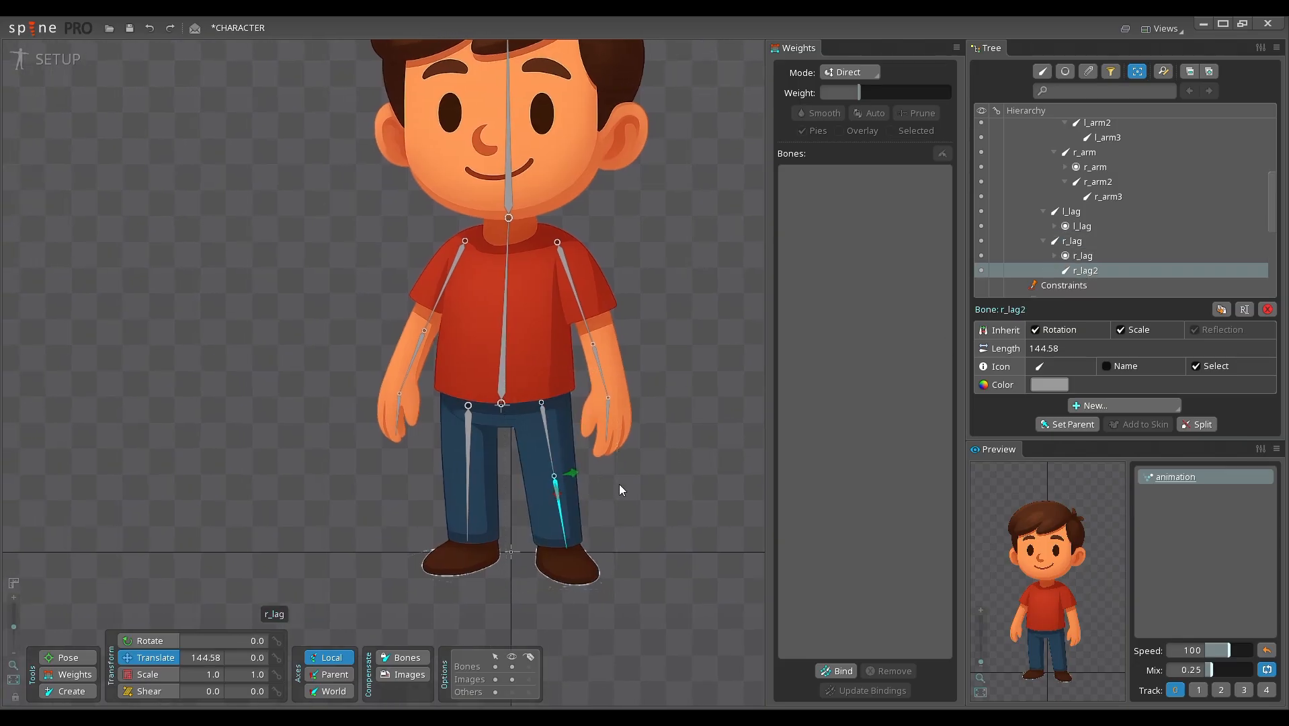
Step: Split the l_lag bone into 2 nested bones
click(467, 459)
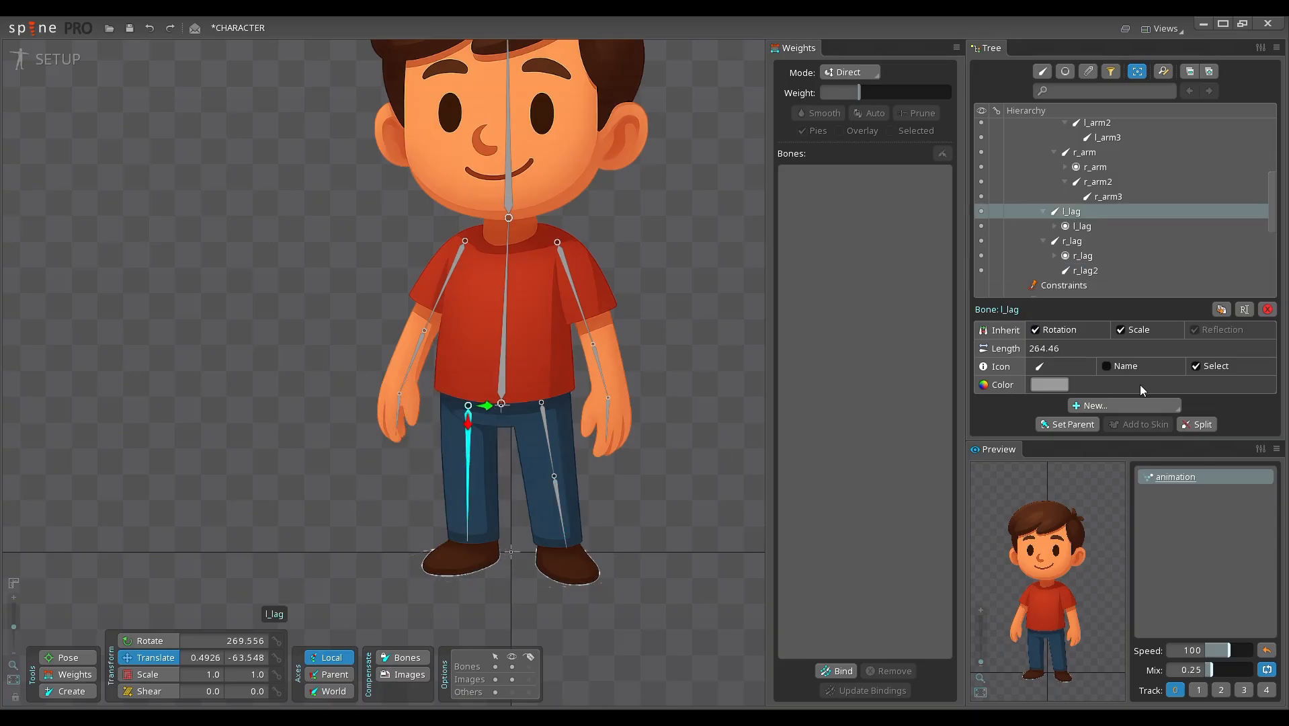
click(1198, 424)
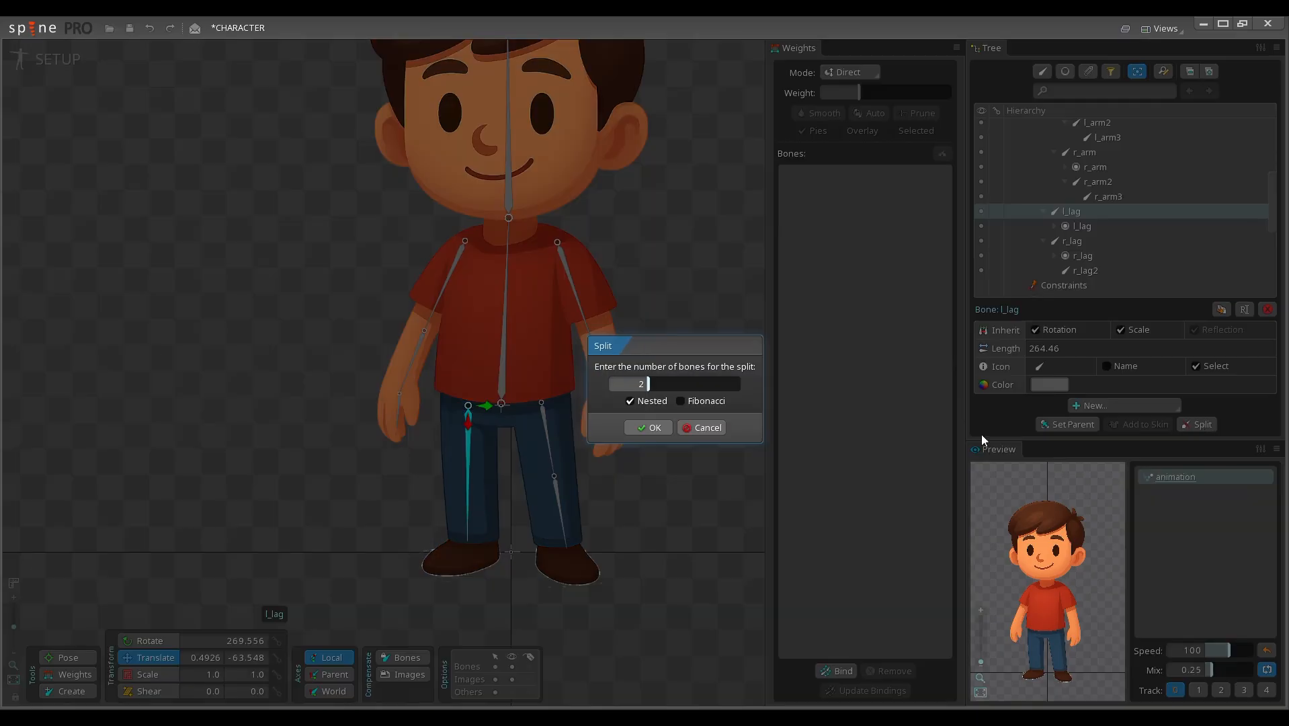
click(649, 426)
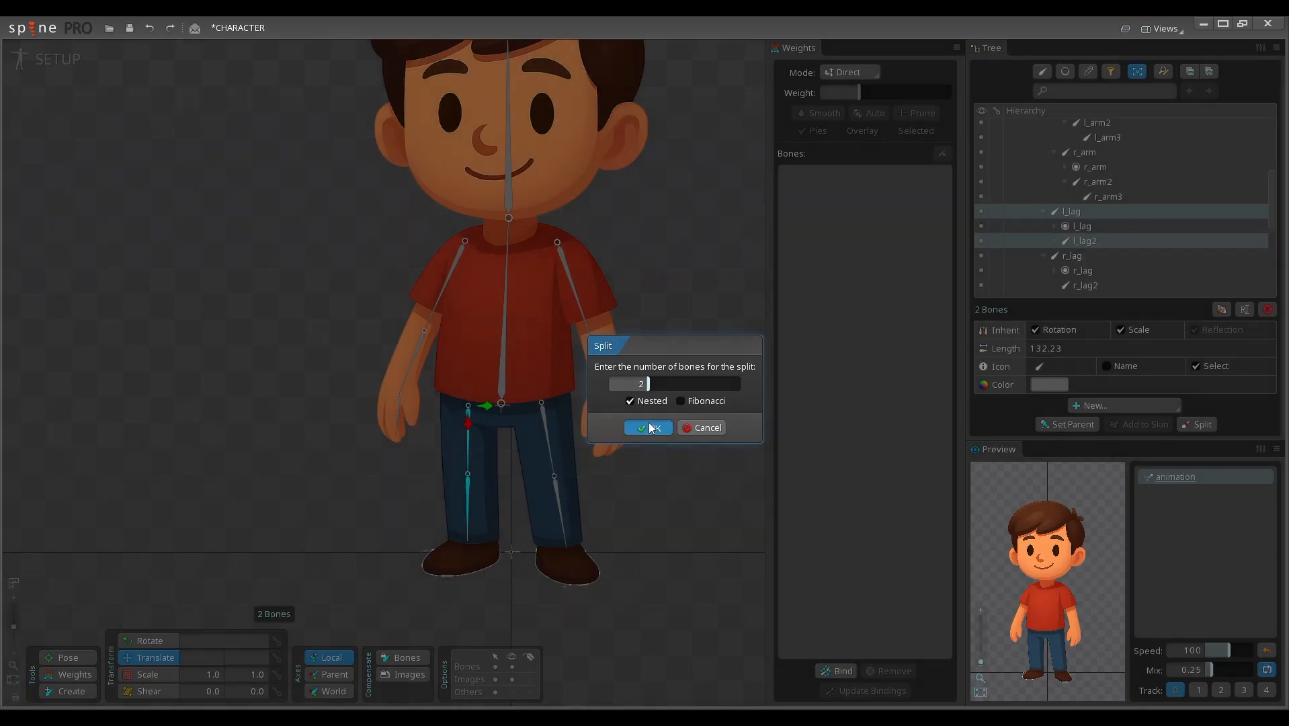
drag(655, 422, 618, 417)
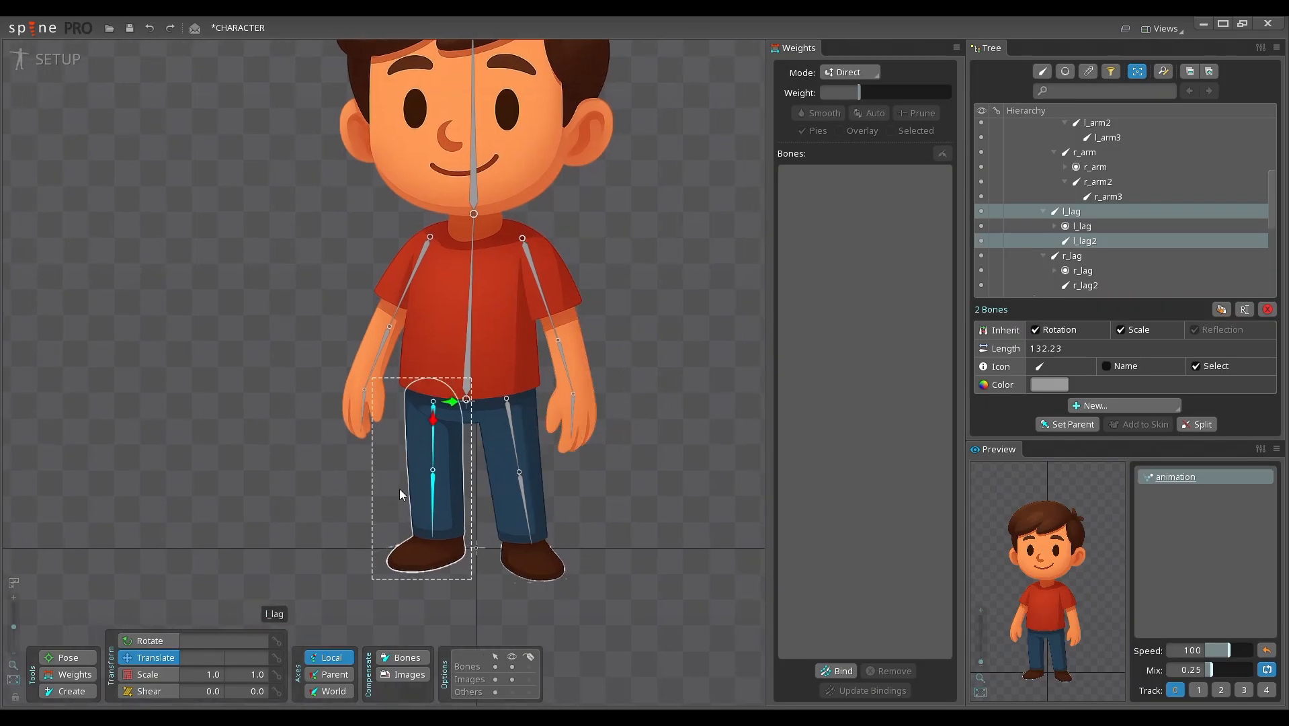
Step: Split the body bone into 3 nested bones
scroll(363, 471, down, 2)
click(461, 423)
drag(461, 419, 473, 404)
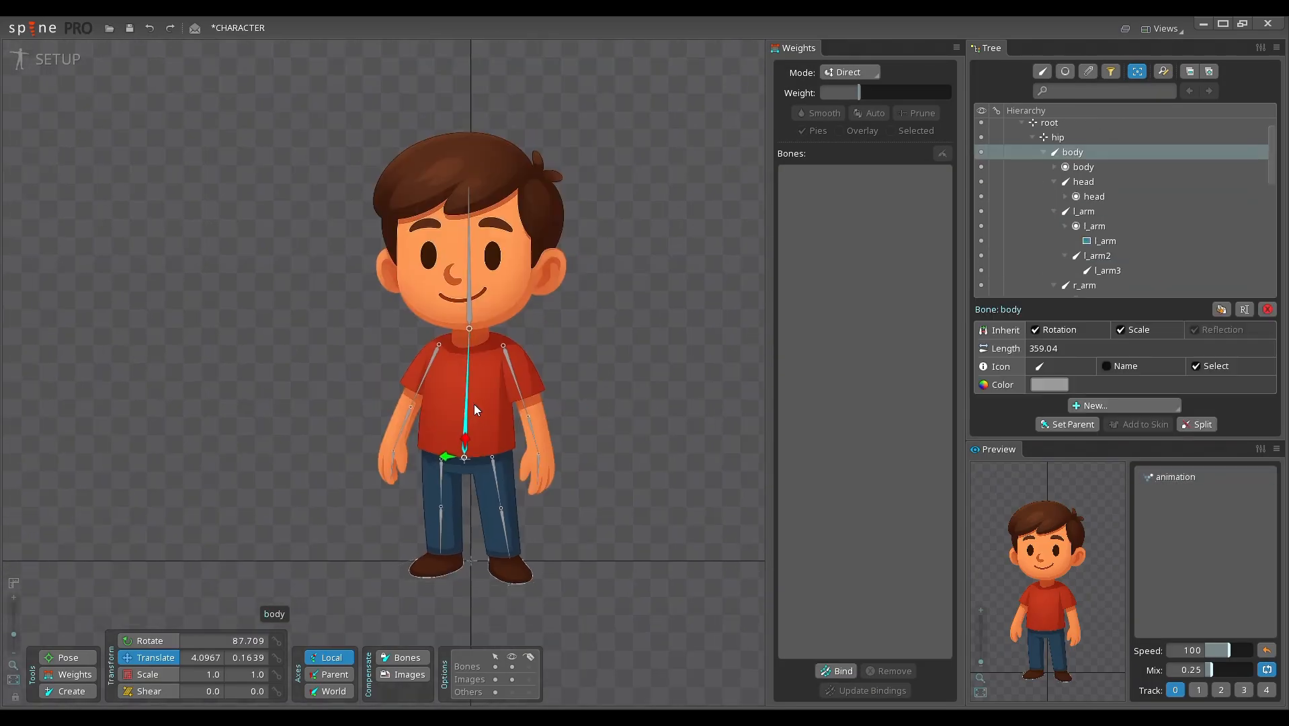
drag(608, 356, 634, 360)
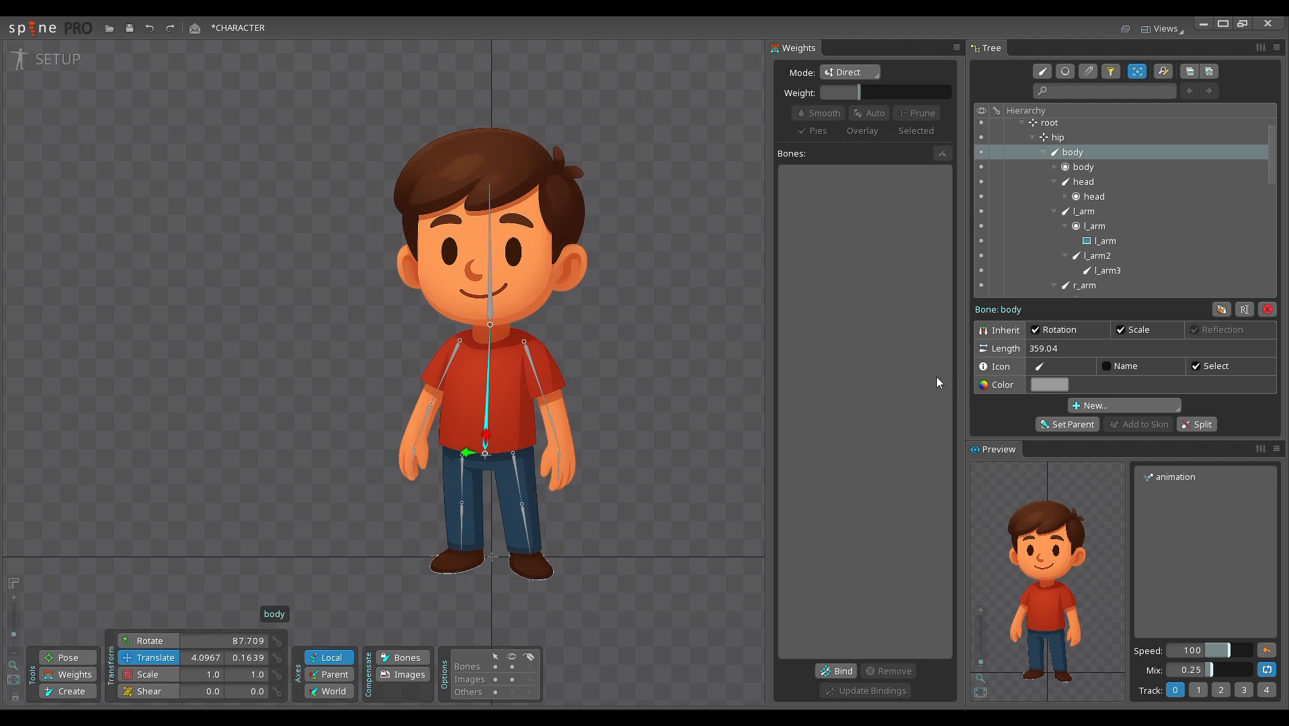
click(1197, 424)
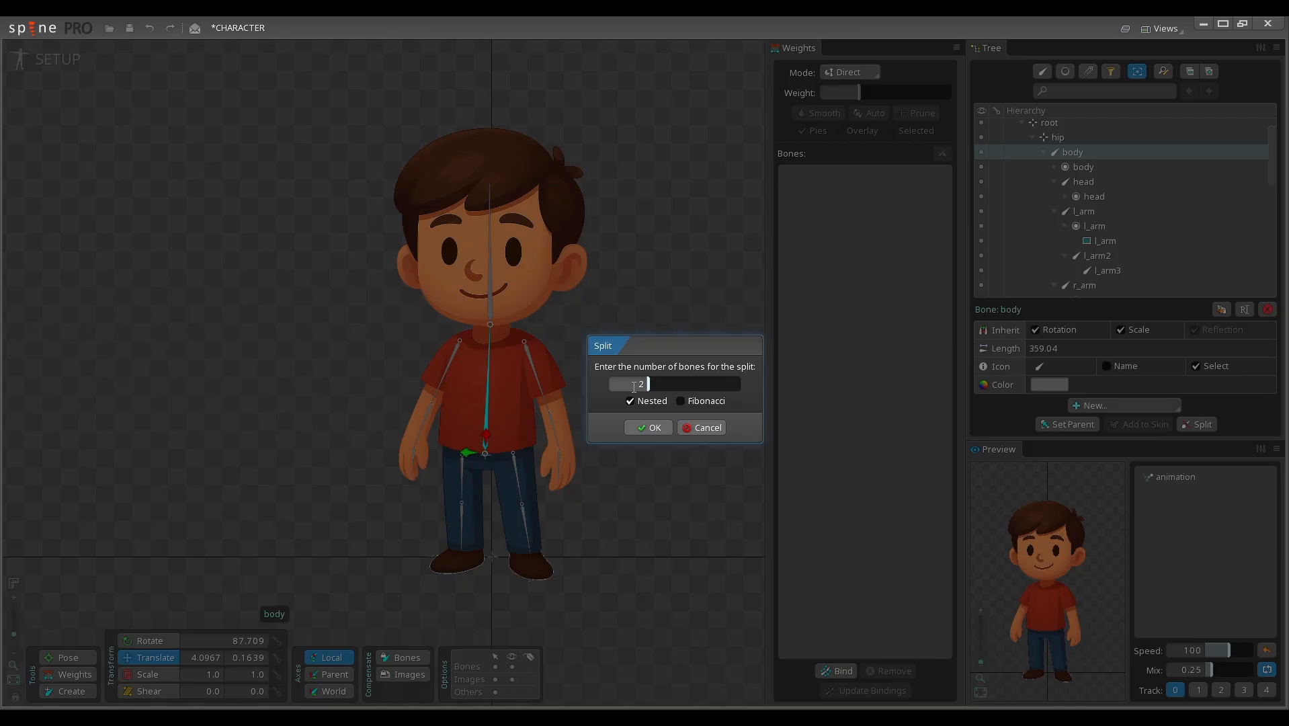
drag(634, 387, 650, 387)
click(651, 388)
click(650, 428)
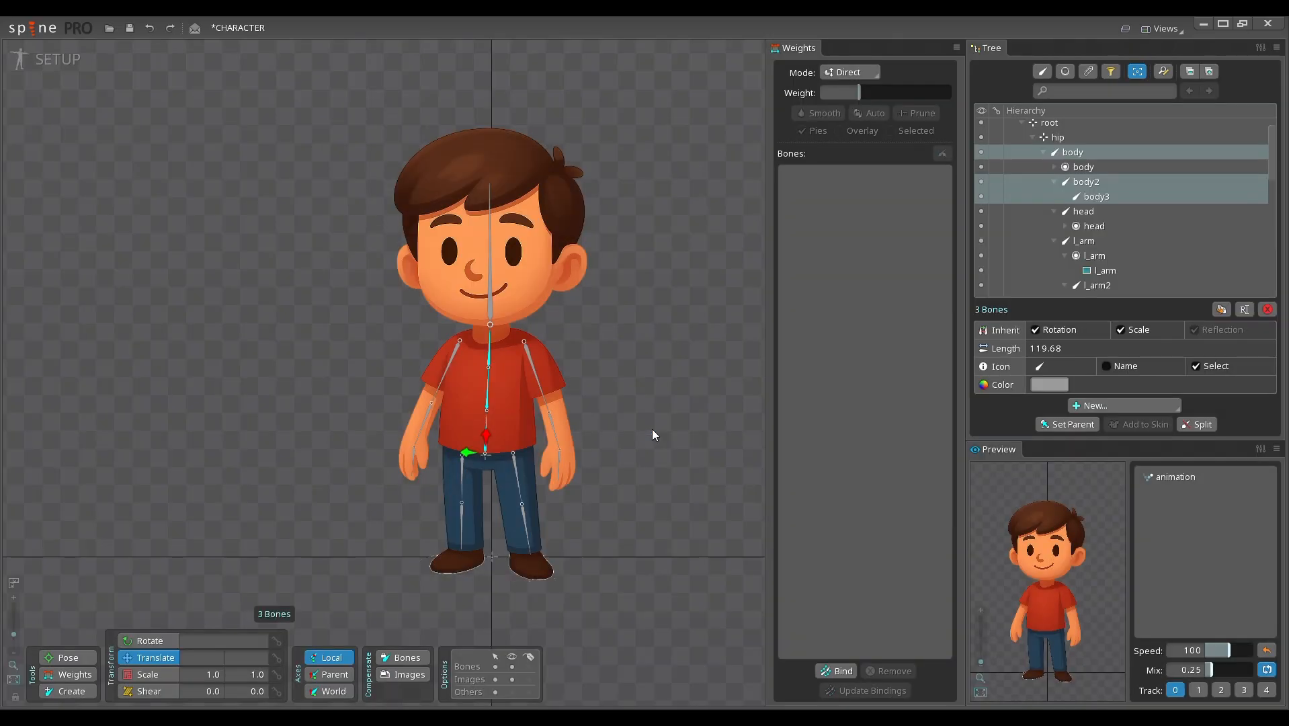
Step: Test the r_arm chain by selecting its three bones and rotating them together outward, and undo the rotation
drag(620, 391, 655, 401)
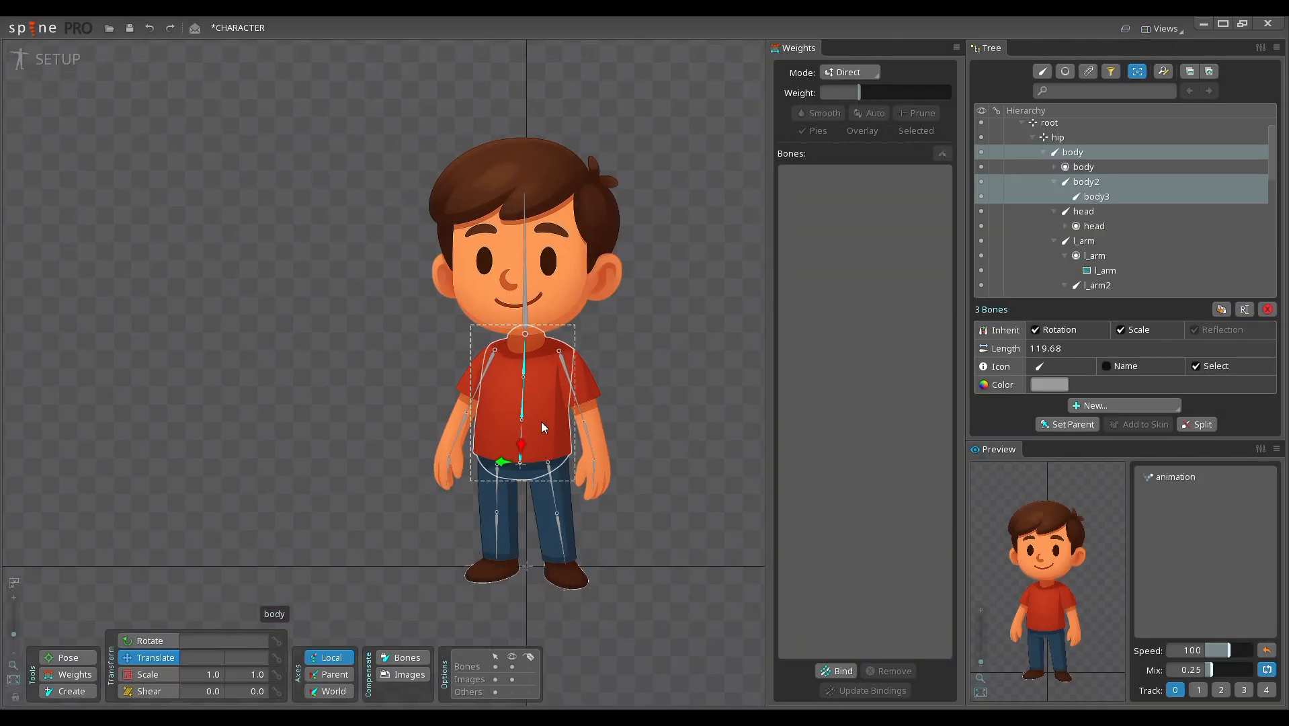
drag(542, 422, 601, 389)
click(559, 385)
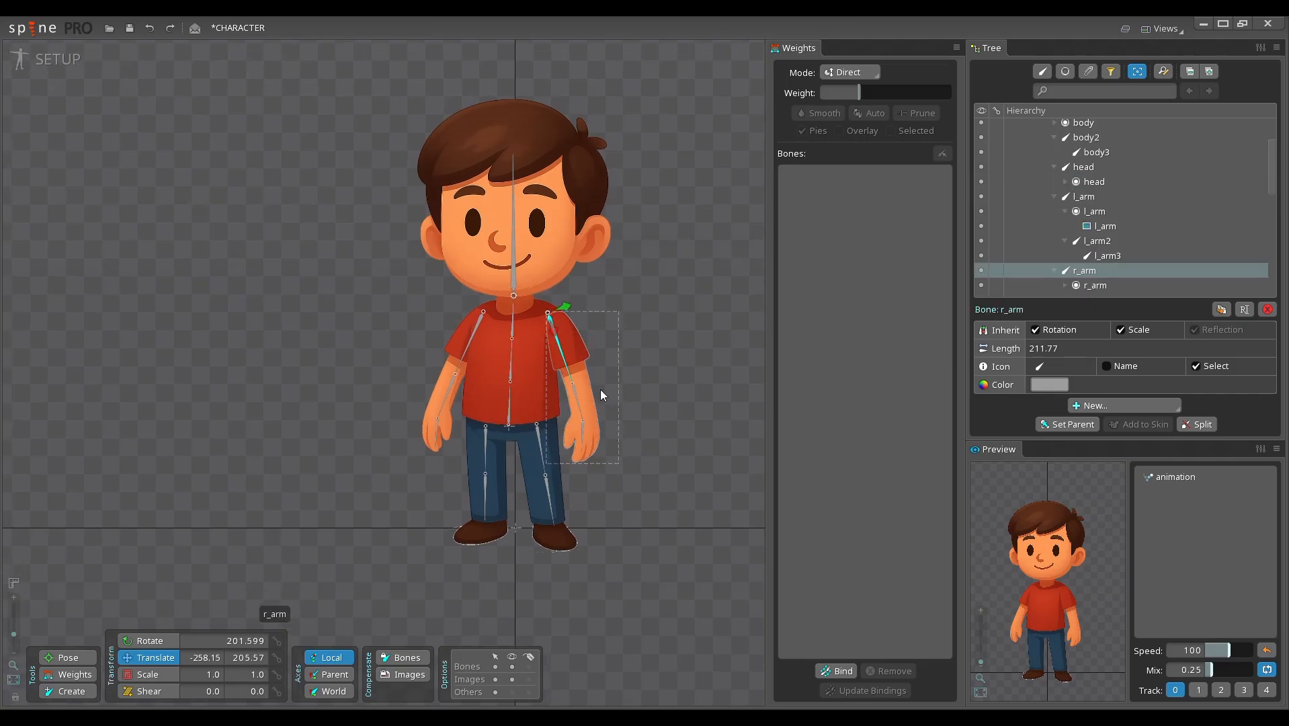
ctrl+click(580, 397)
ctrl+click(584, 434)
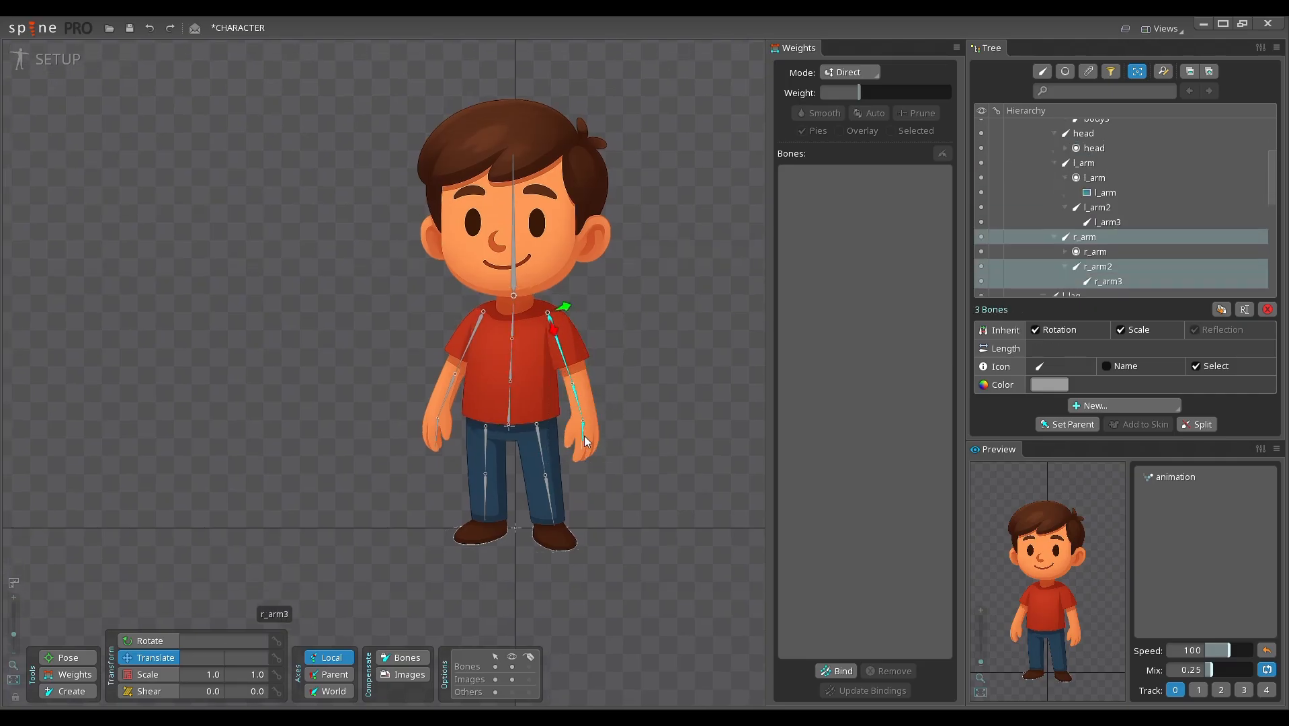
key(c)
drag(664, 437, 692, 442)
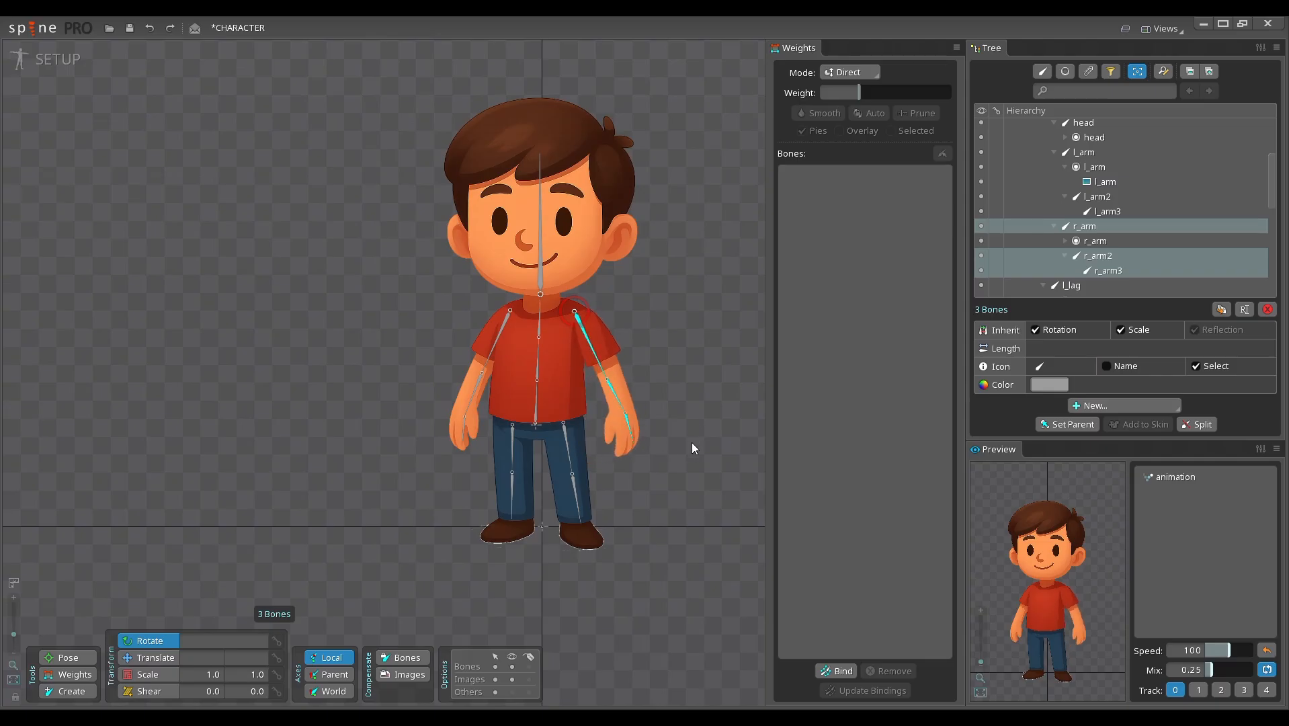
key(ctrl+z)
drag(533, 405, 535, 375)
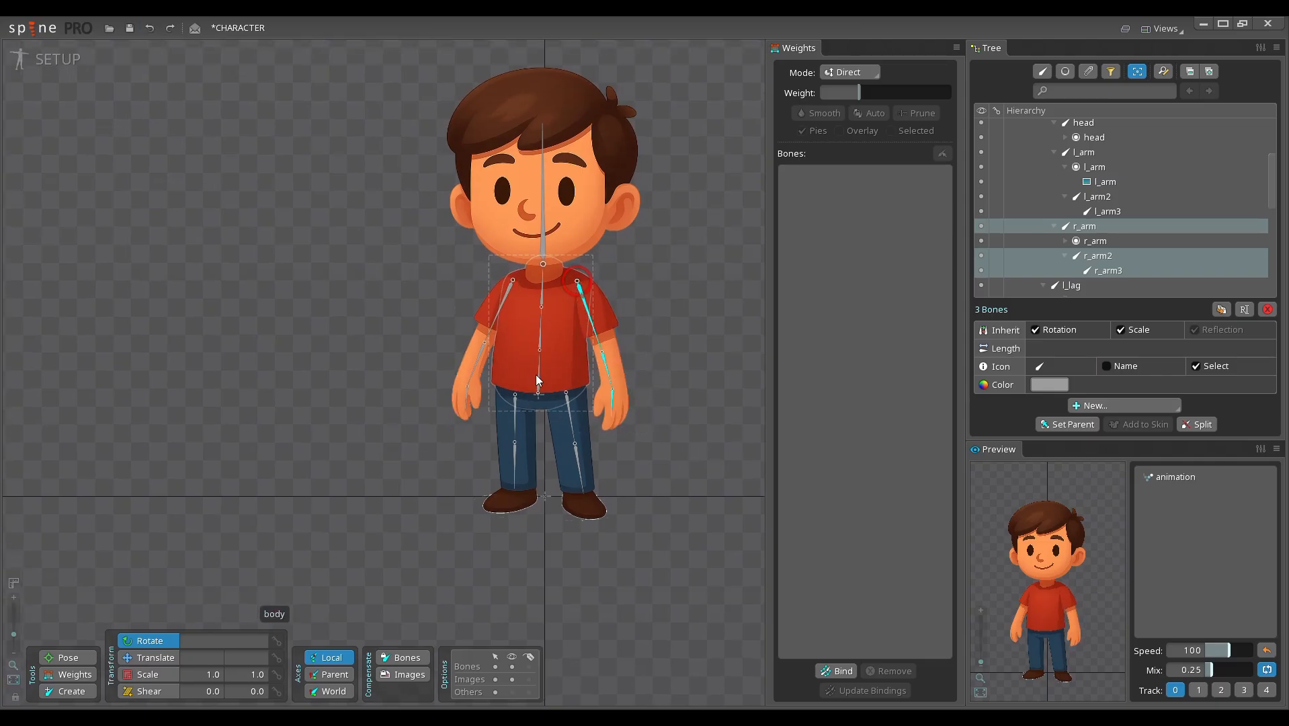
Step: Create a foot bone as child of each lower leg bone, r_lag2 and l_lag2, the l_lag2 one about 86 units long
click(585, 491)
scroll(606, 530, up, 5)
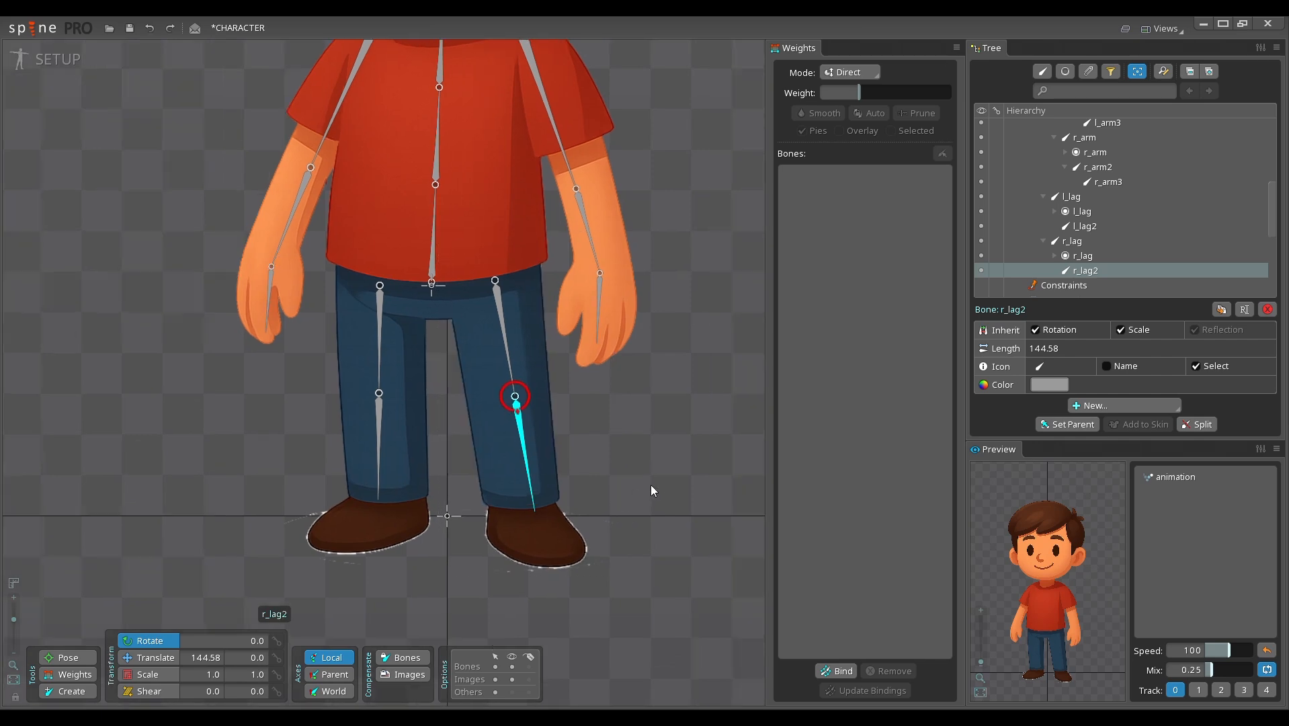
key(b)
drag(523, 510, 570, 551)
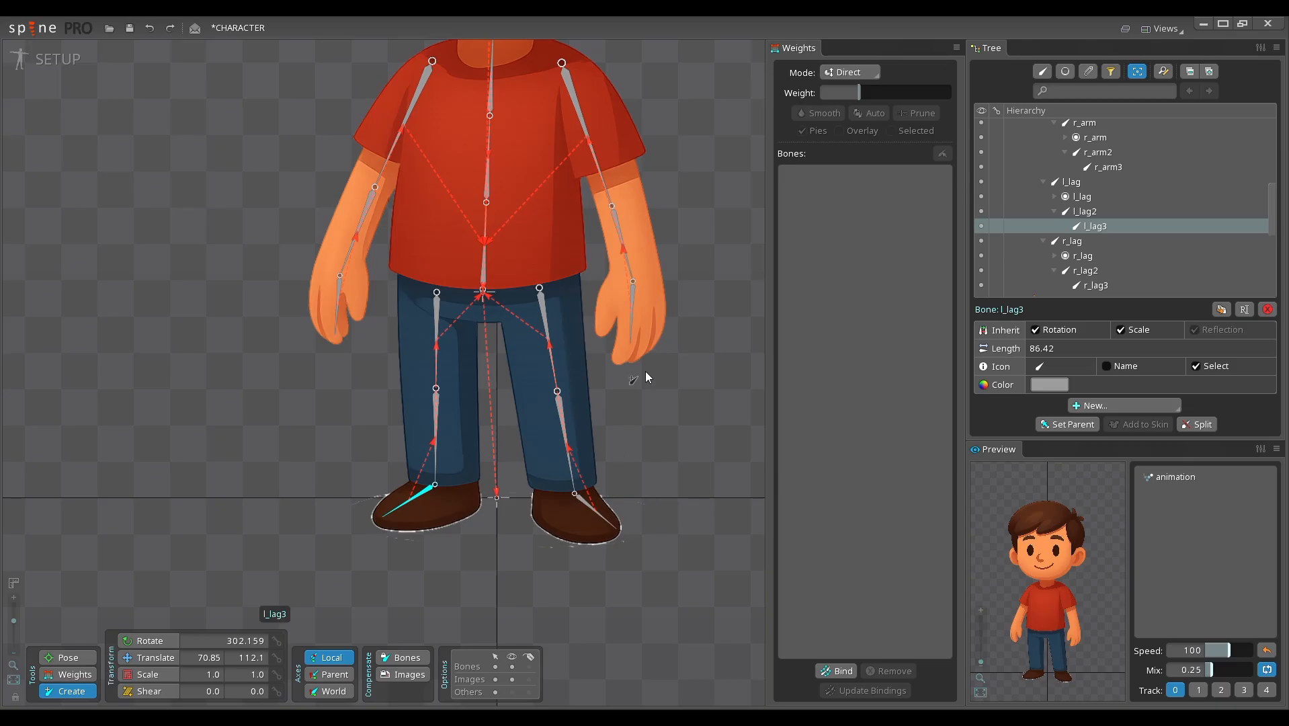
drag(645, 370, 649, 440)
scroll(649, 441, down, 2)
drag(622, 260, 670, 407)
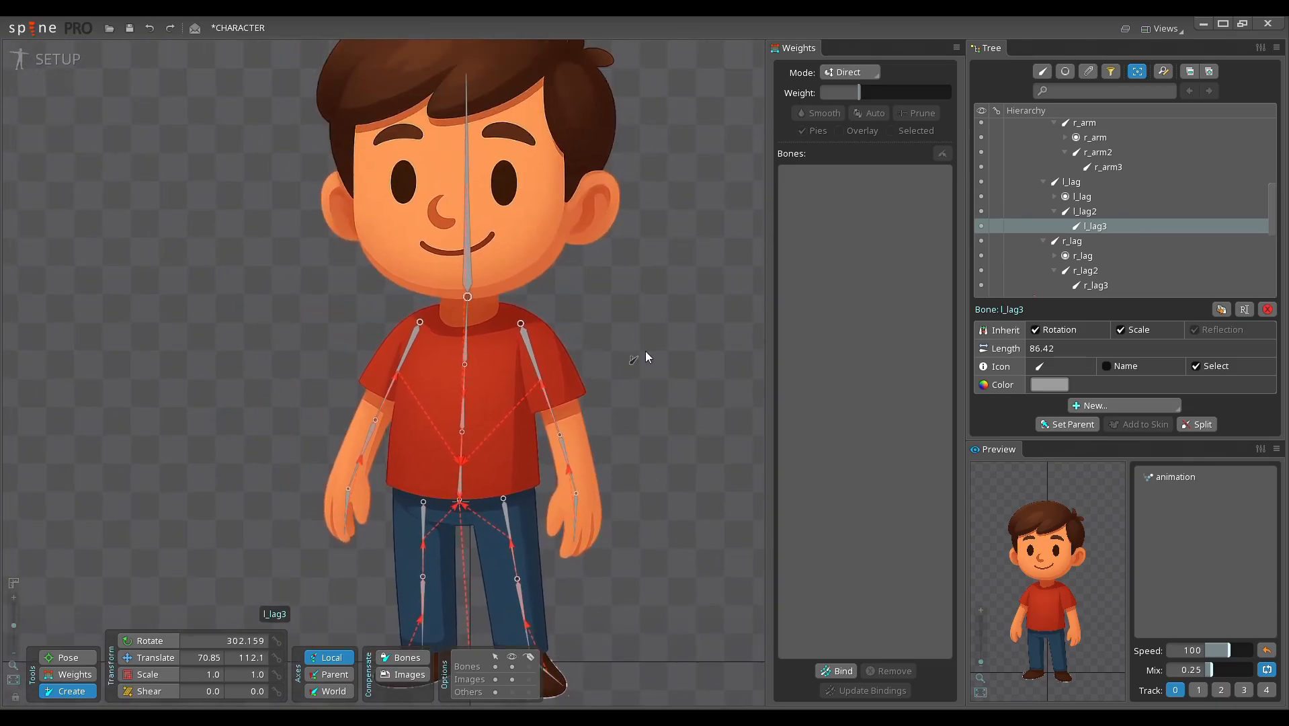
drag(645, 350, 643, 415)
scroll(625, 401, down, 4)
drag(583, 386, 638, 357)
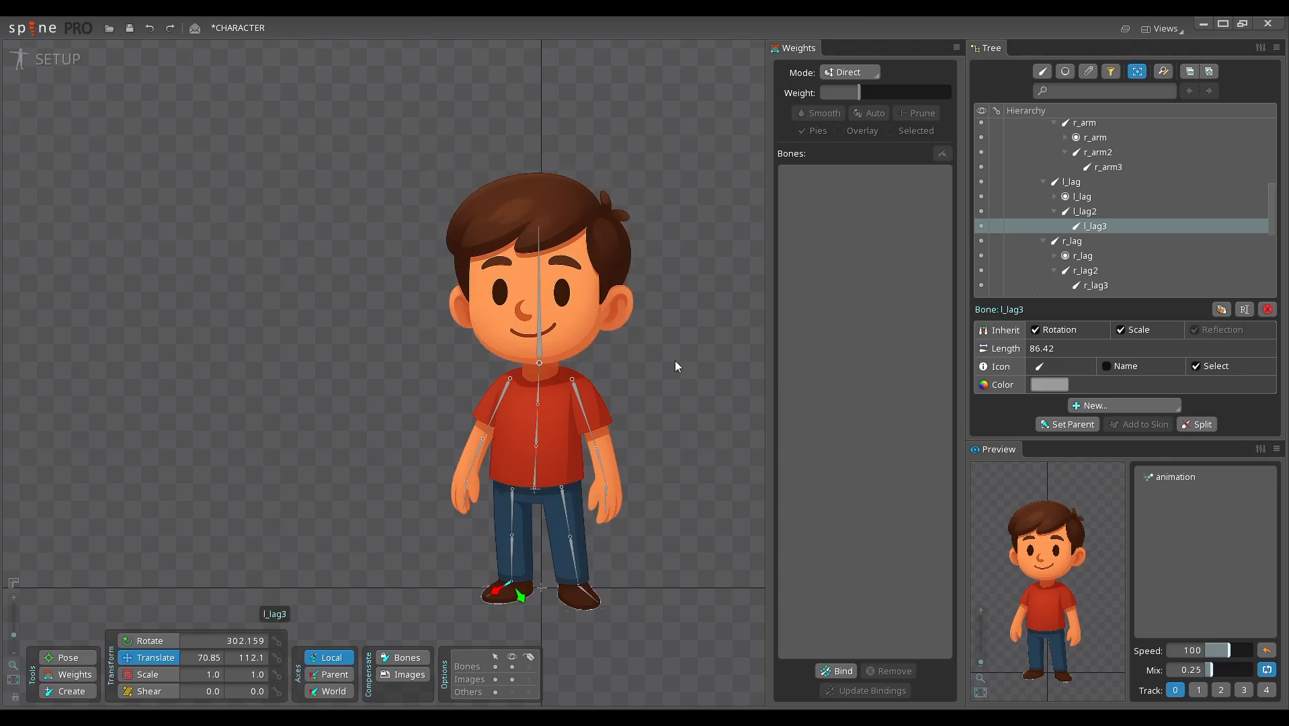
mouse_move(675, 360)
mouse_down()
mouse_move(661, 370)
mouse_move(672, 370)
mouse_up()
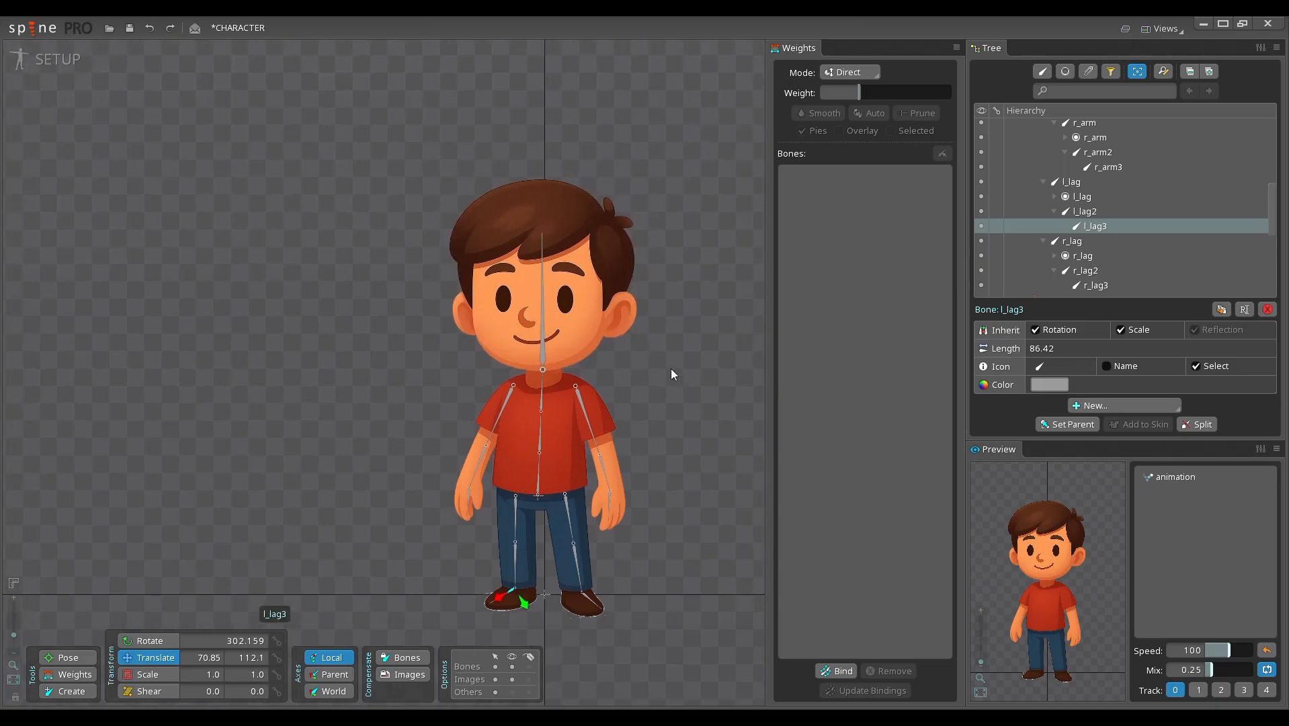
drag(664, 422, 674, 401)
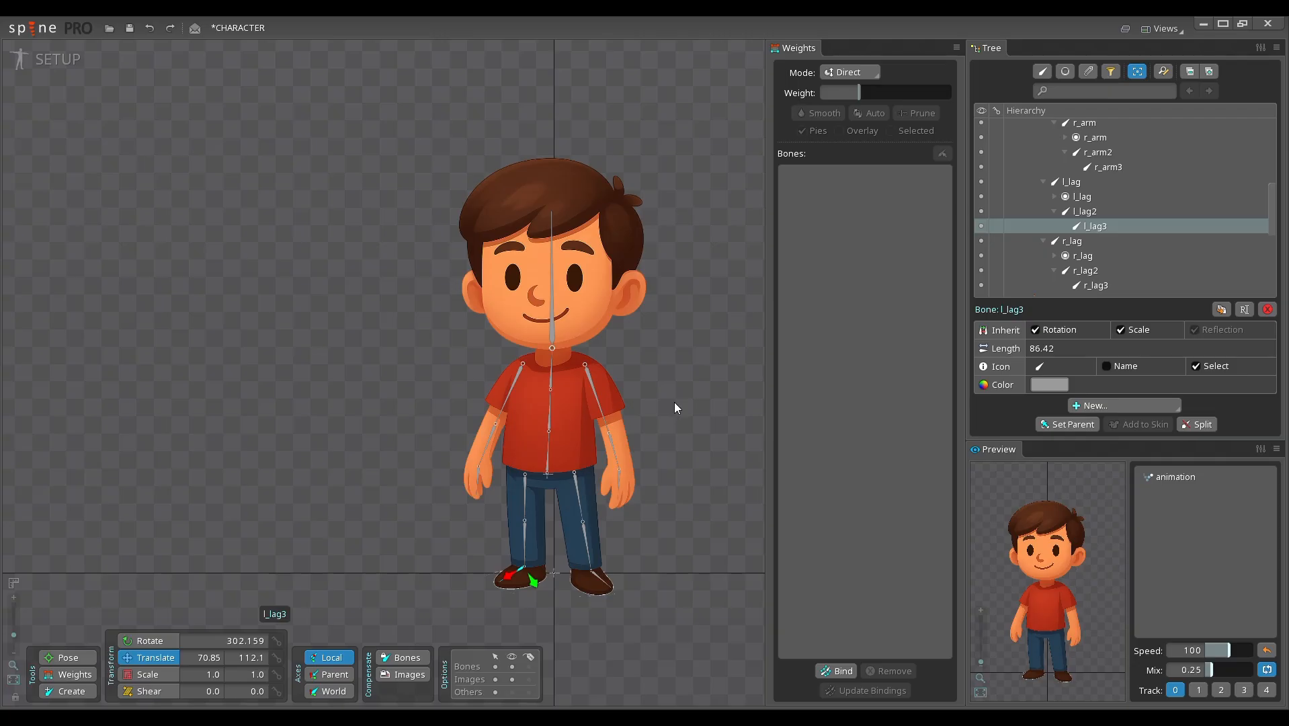
drag(676, 408, 692, 404)
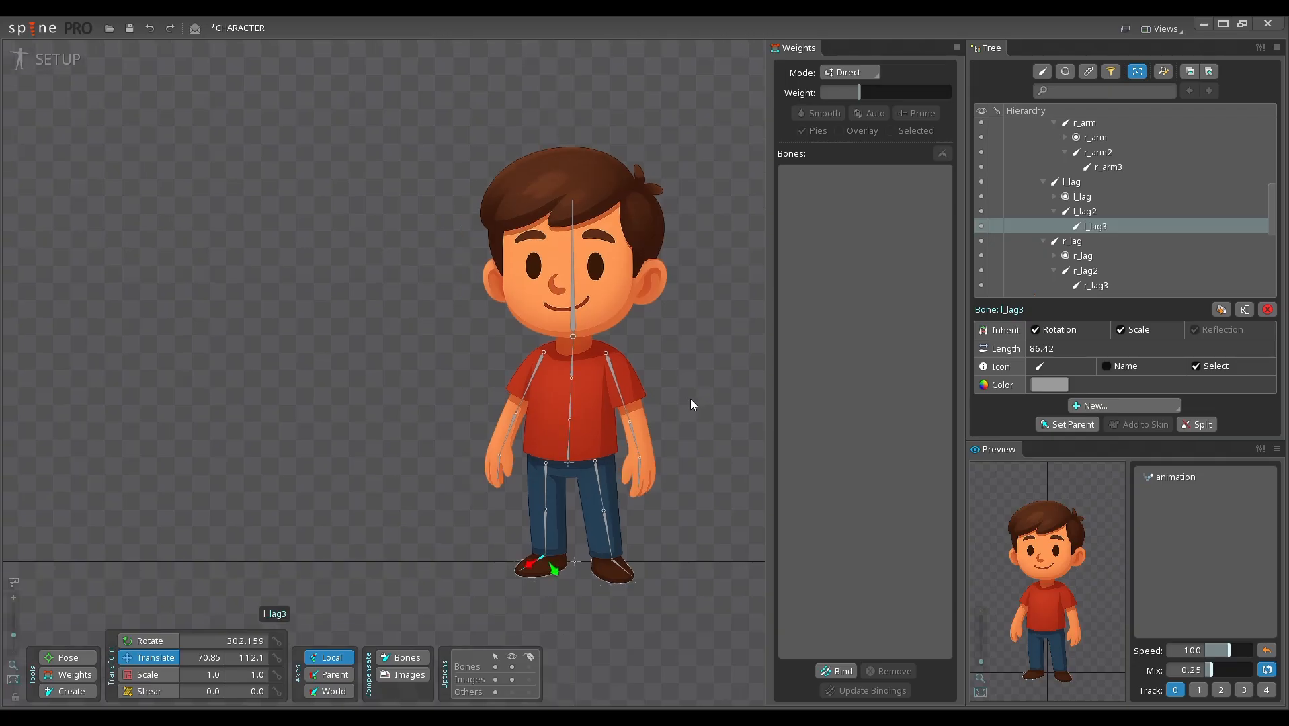
Step: Convert the r_arm image attachment into a mesh
click(1102, 156)
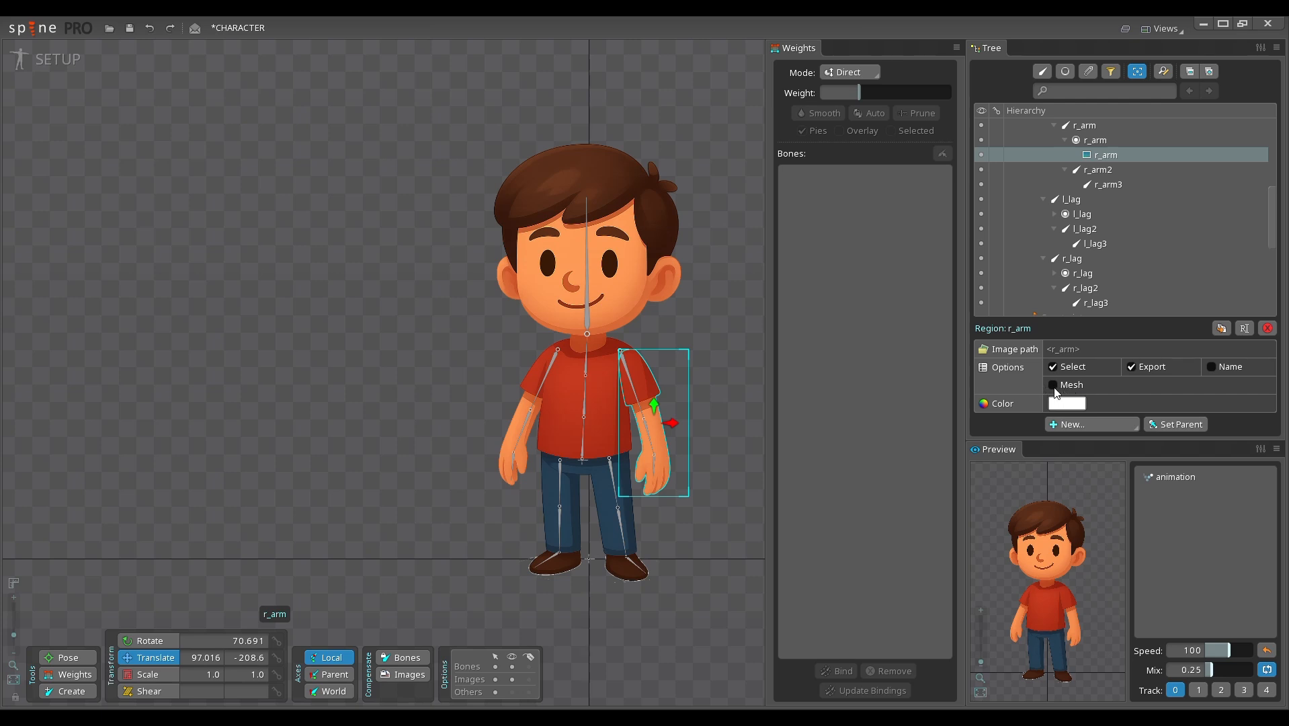
click(1053, 385)
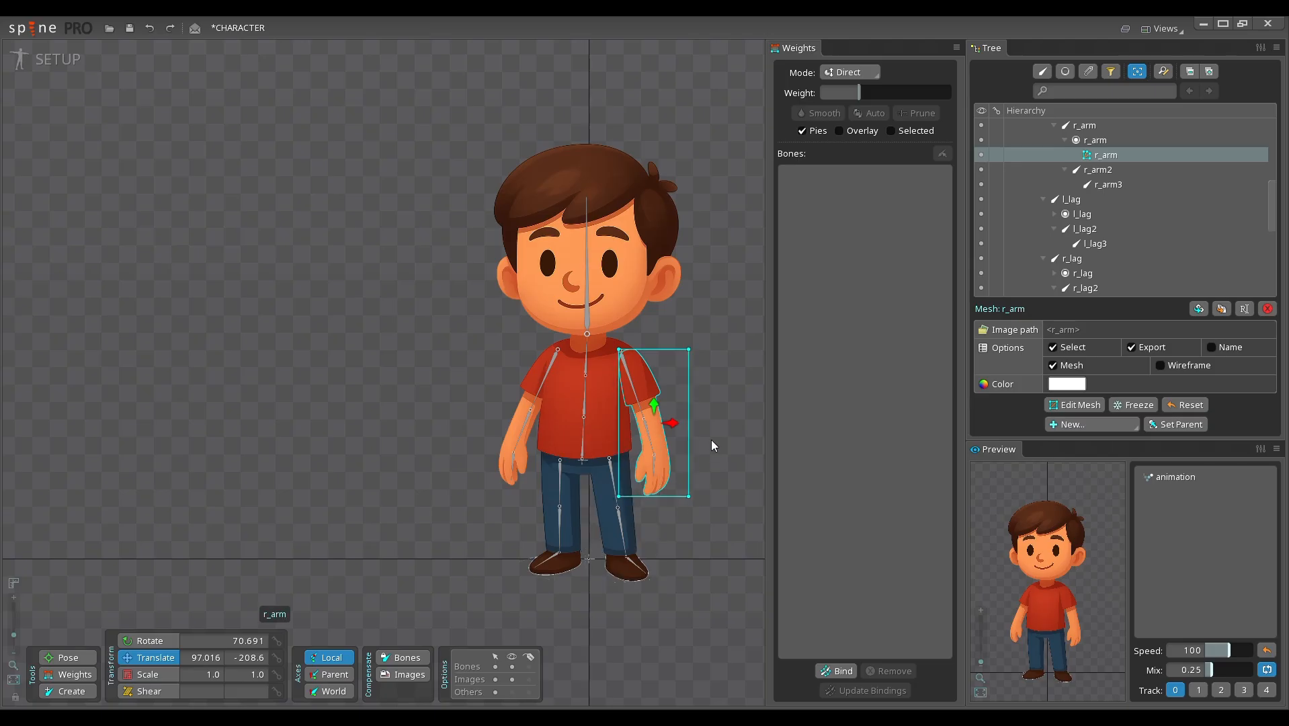
drag(711, 439, 683, 440)
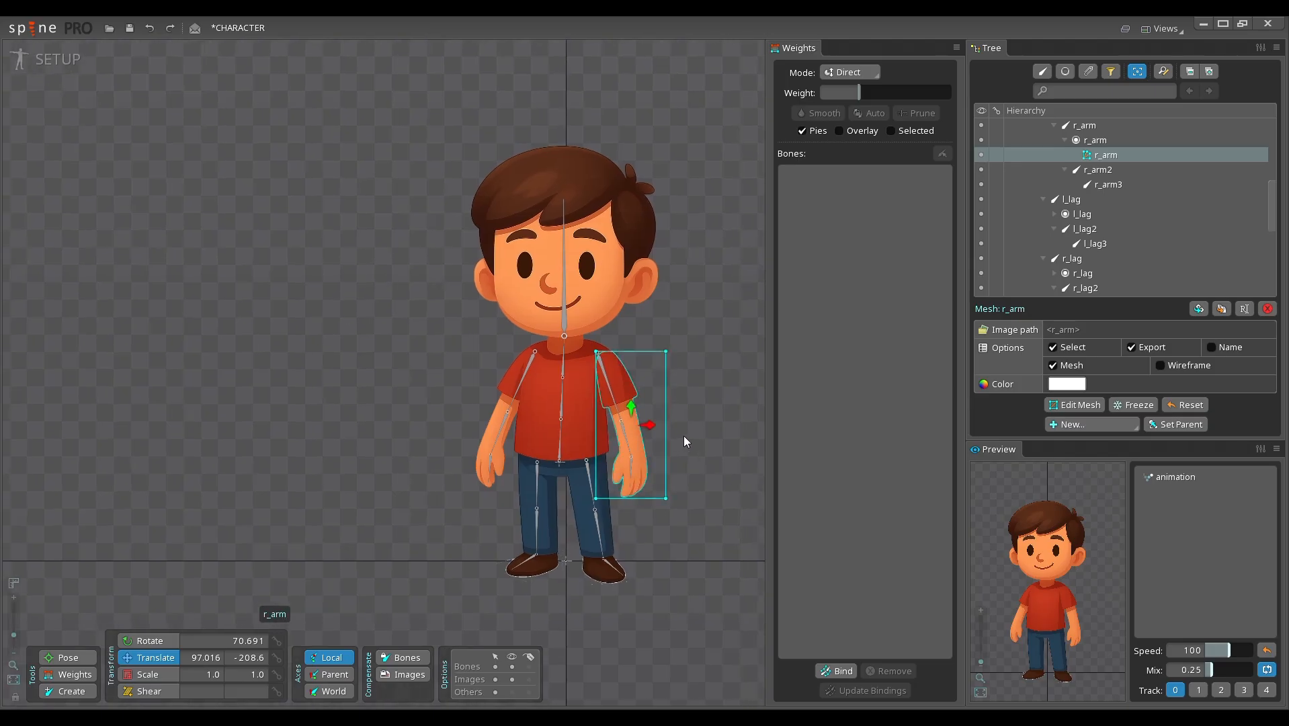
Step: Select the corner vertices of the r_arm mesh in turn, and undo a small test move of its lower outer corner
click(669, 354)
click(599, 354)
click(598, 500)
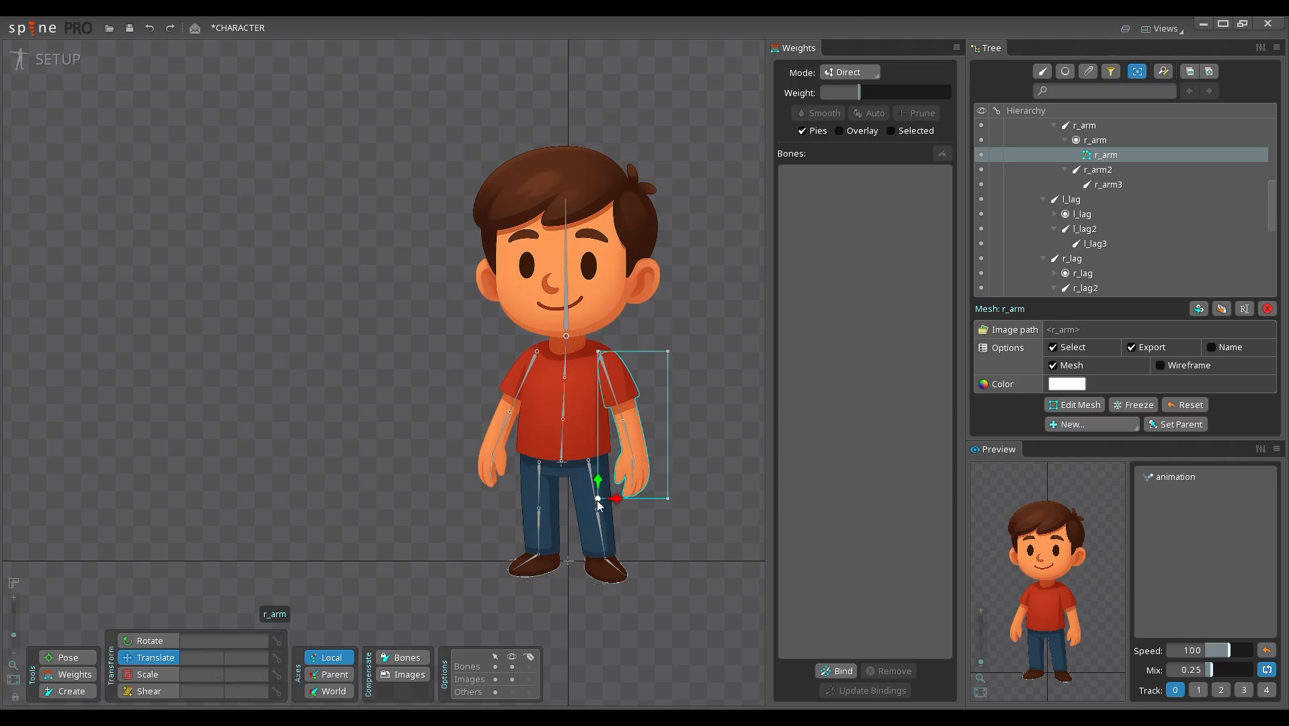
click(668, 500)
drag(670, 501, 665, 500)
key(ctrl+z)
click(667, 350)
Step: Start editing the r_arm mesh and move its upper outer corner vertex inward, close to the shoulder
mouse_move(693, 377)
mouse_down()
mouse_move(672, 376)
mouse_move(688, 374)
mouse_move(675, 388)
mouse_up()
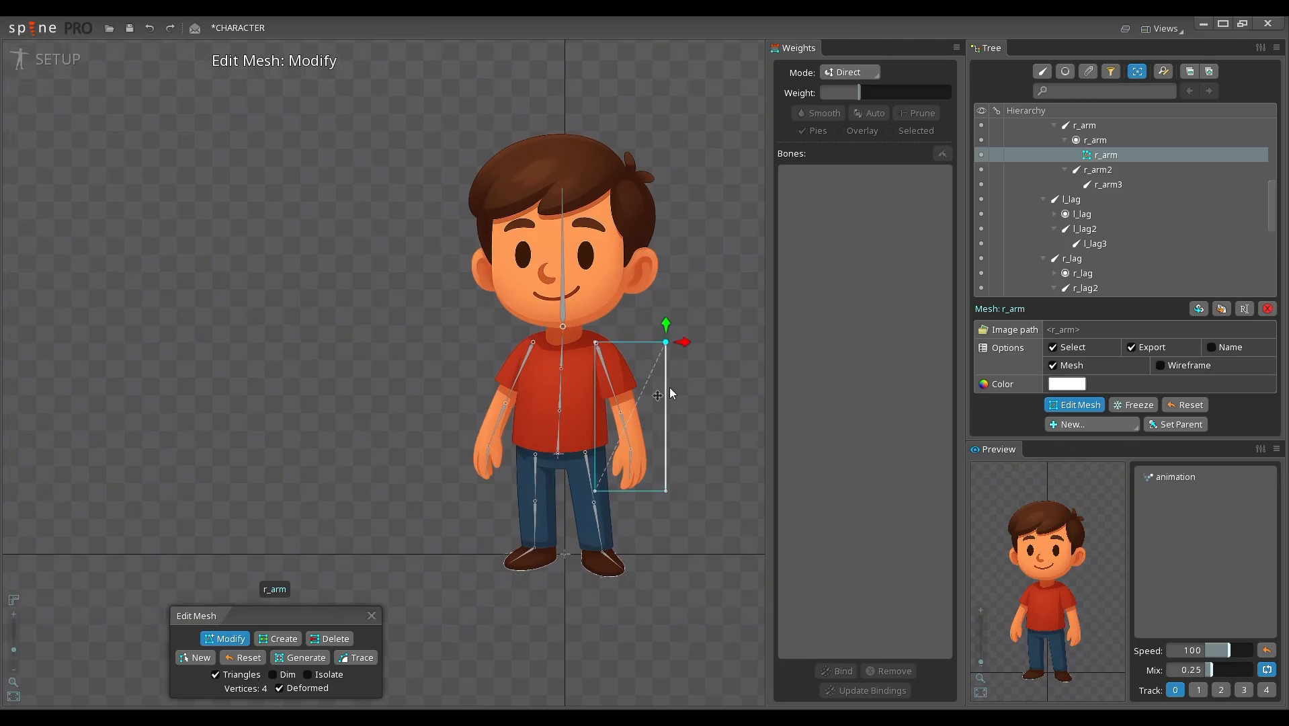
scroll(670, 387, up, 4)
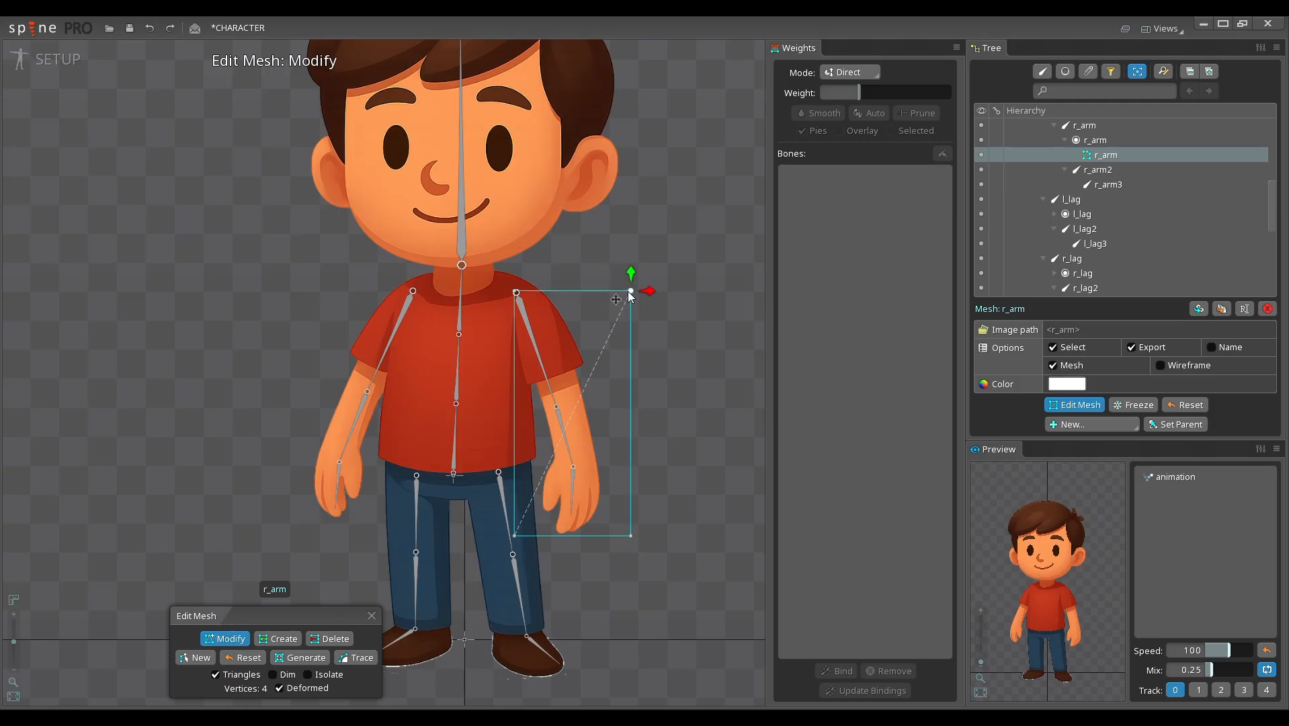
drag(630, 293, 571, 270)
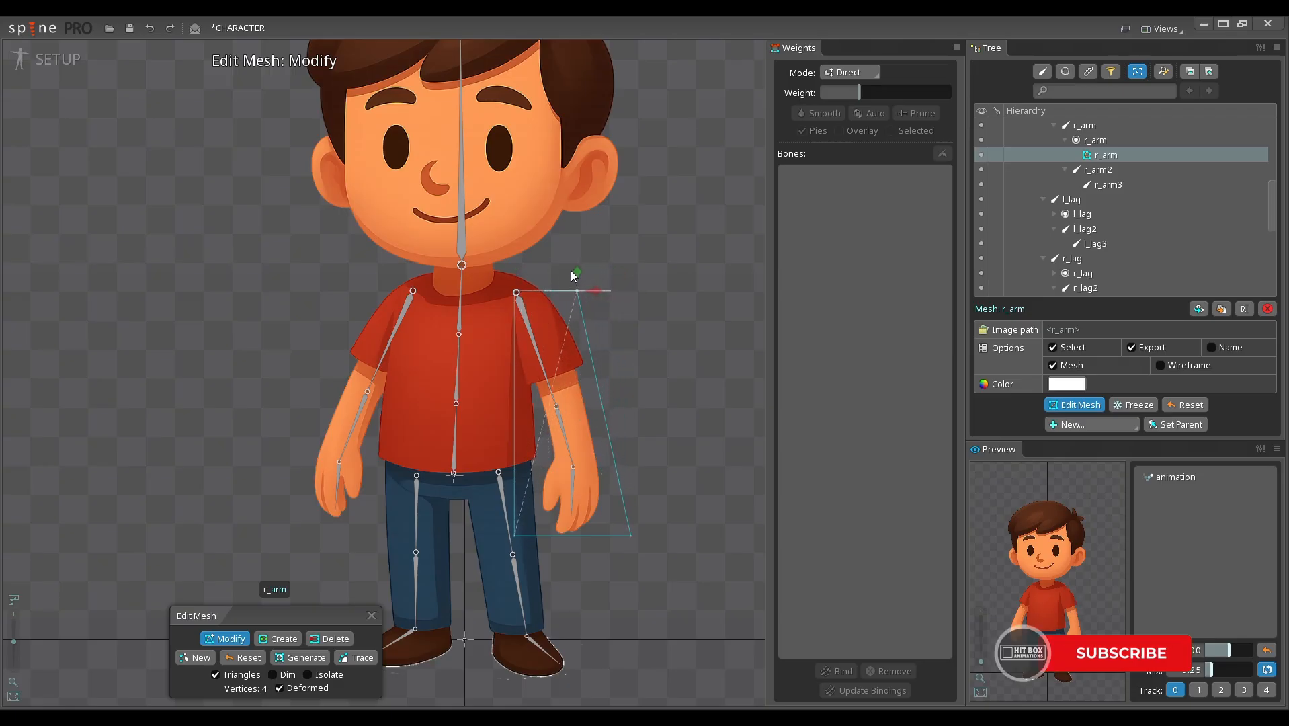
Step: Add four vertices to the r_arm mesh, two on each long side edge around the elbow and wrist
click(278, 638)
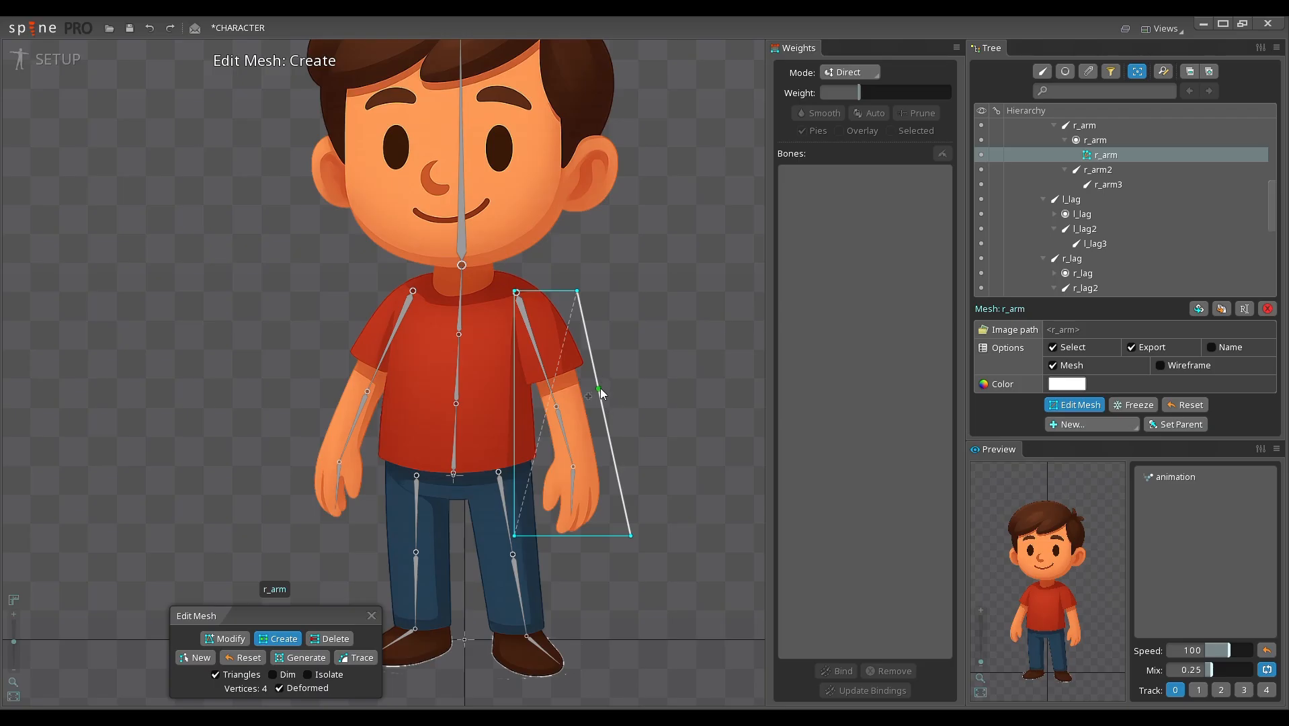
click(599, 390)
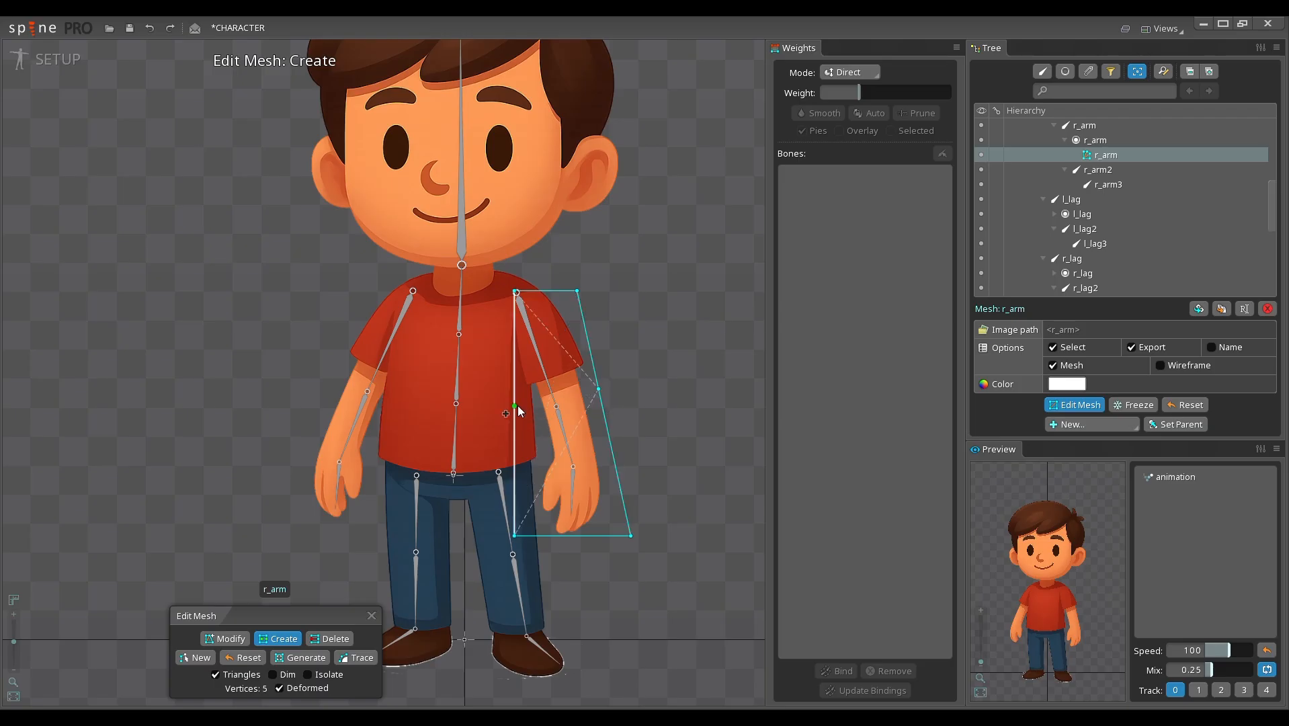
click(519, 405)
click(516, 470)
click(614, 463)
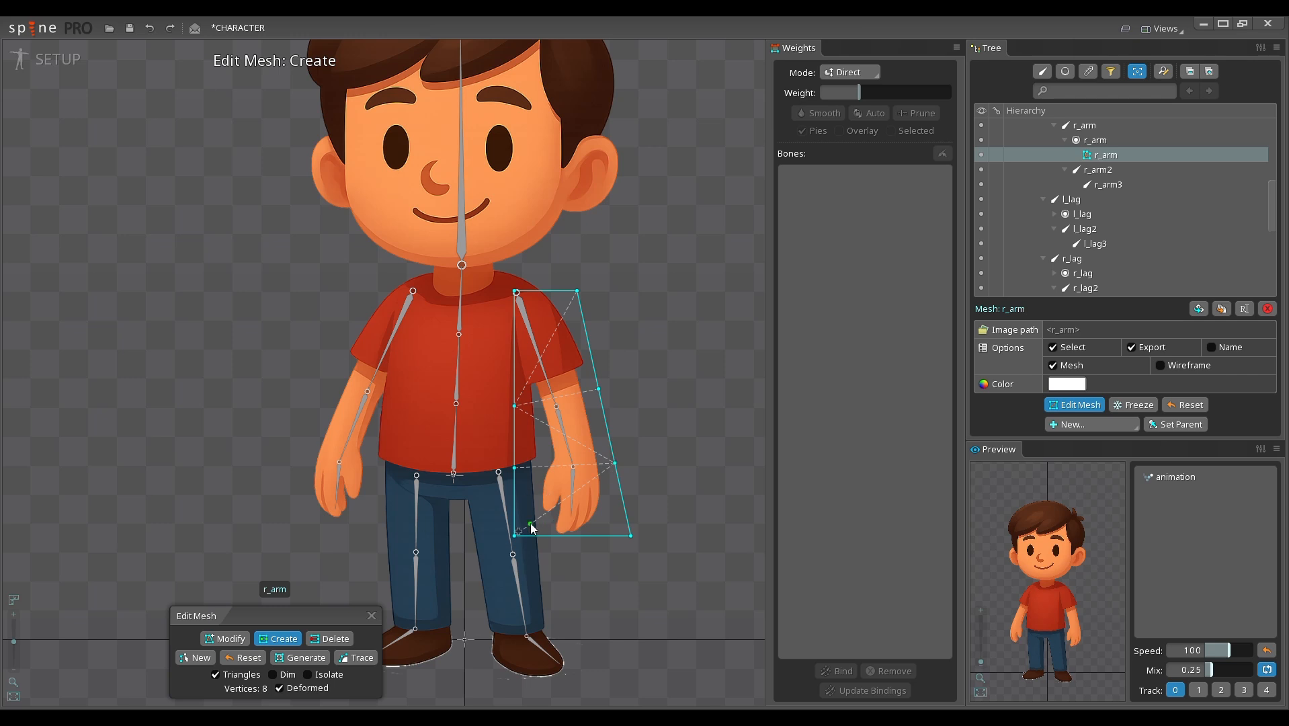
Step: Delete the four added side vertices and reset the r_arm mesh to its default rectangle
scroll(531, 409, up, 2)
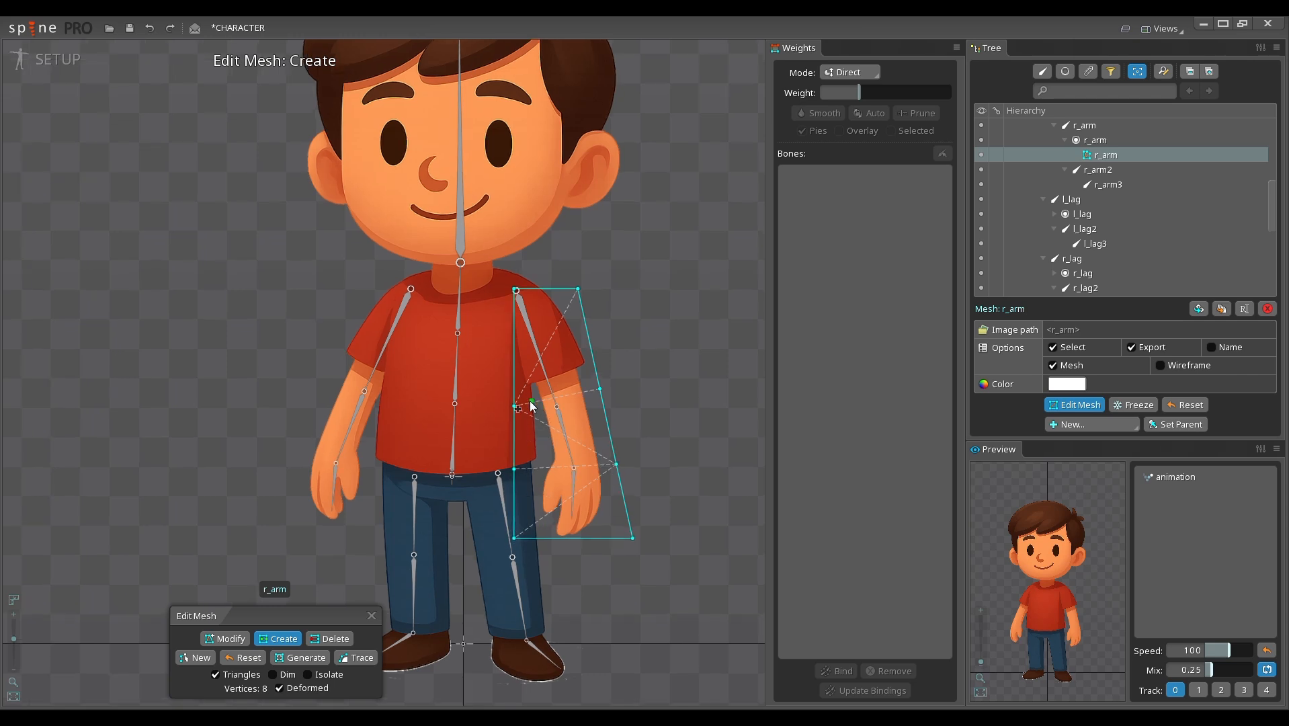
scroll(532, 409, up, 1)
drag(548, 437, 526, 428)
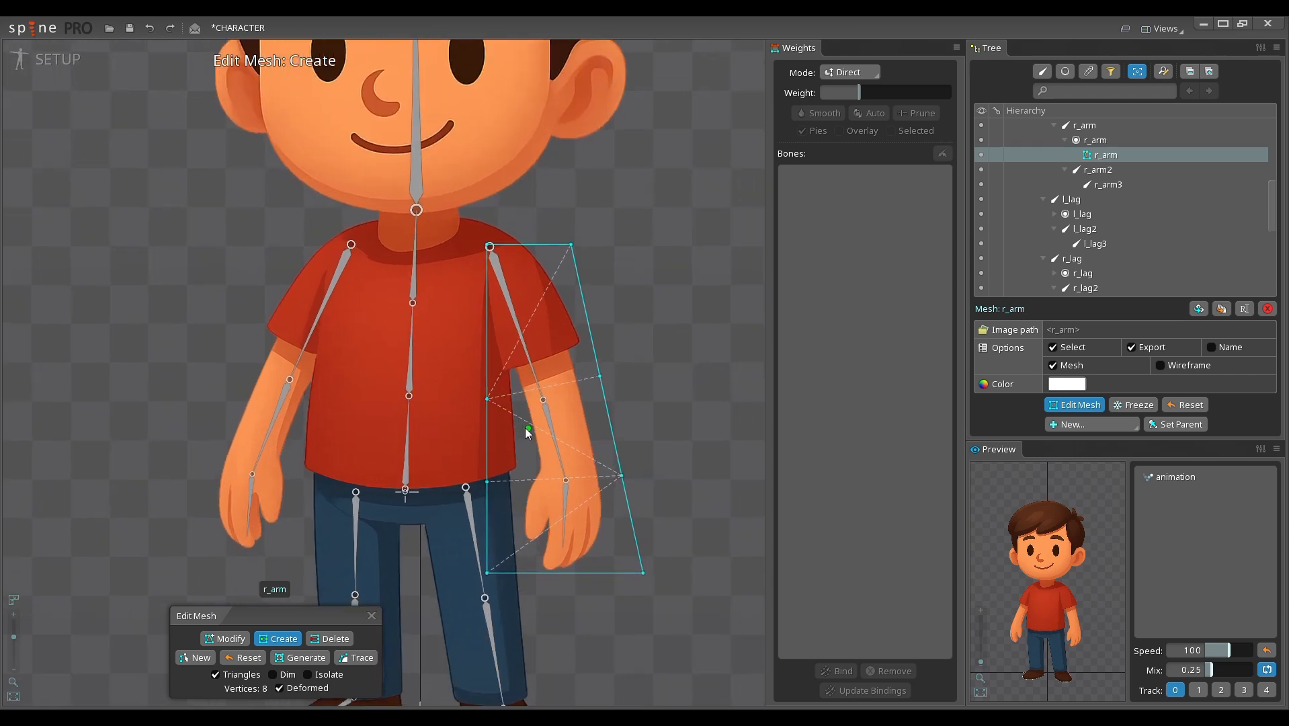
click(329, 640)
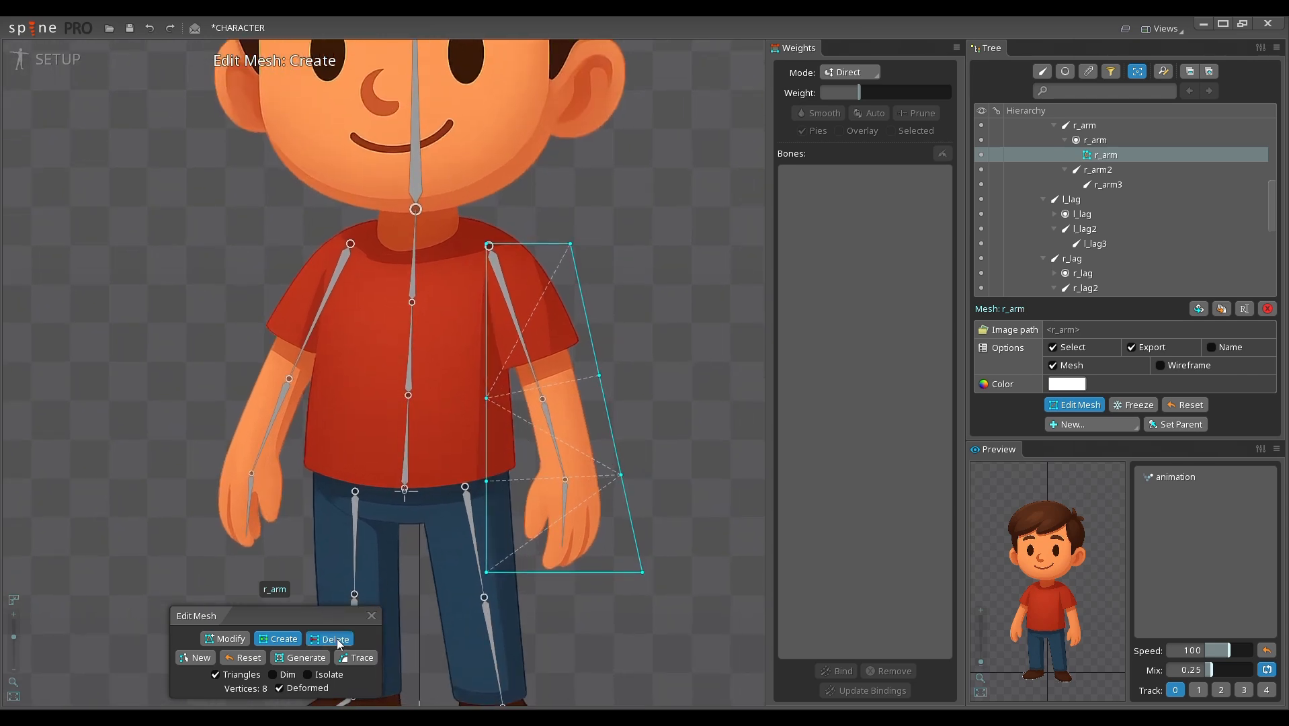
click(486, 481)
click(619, 473)
click(486, 397)
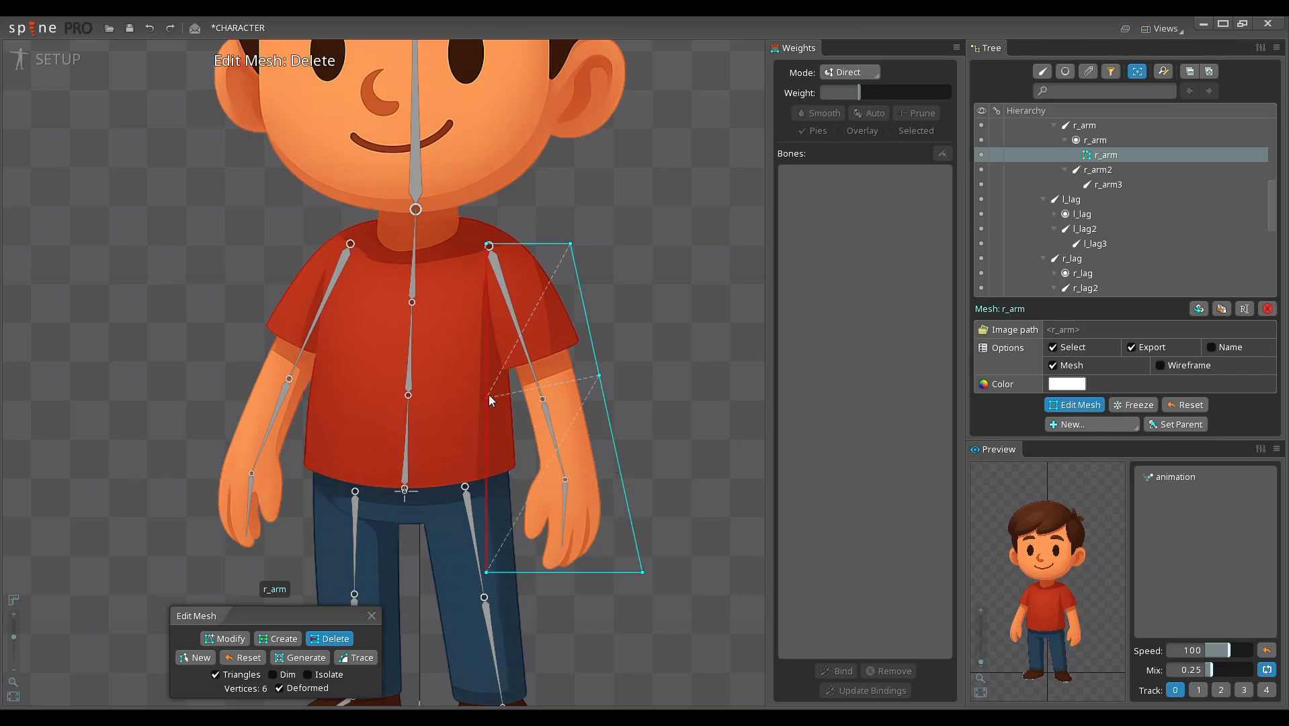
click(599, 374)
click(208, 657)
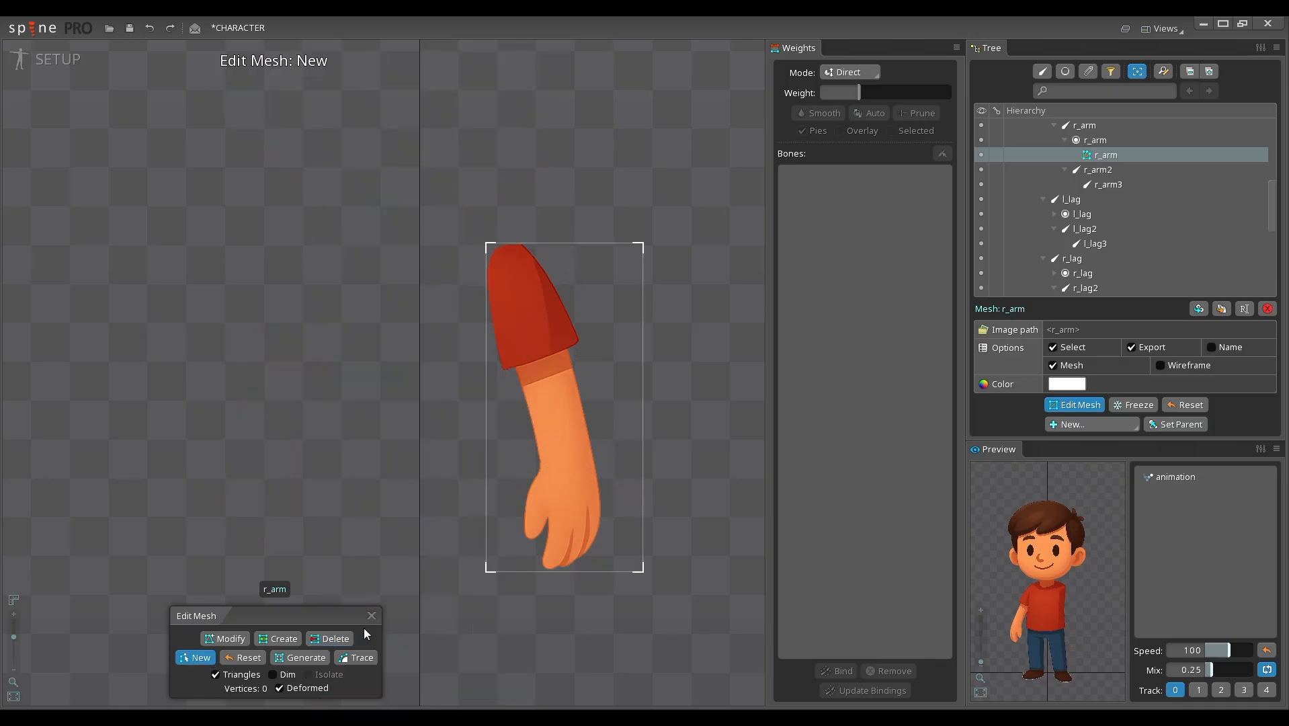
click(246, 658)
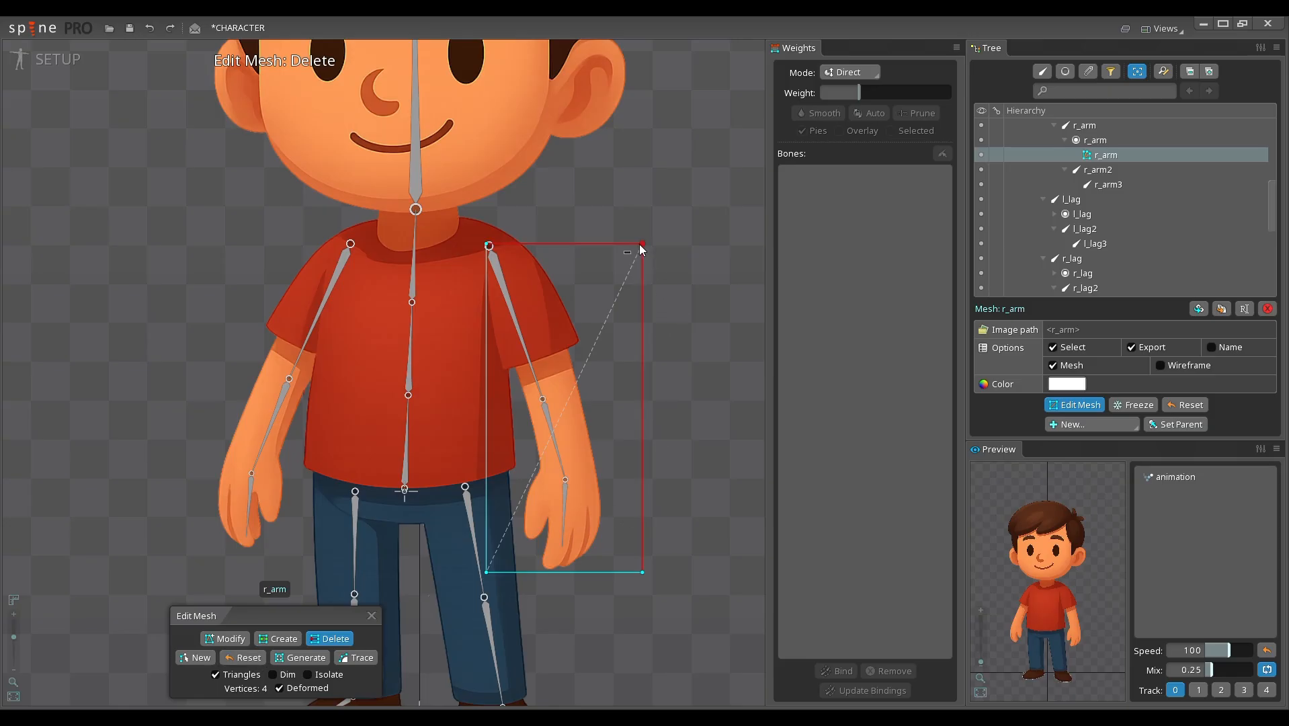
Step: Try moving the r_arm mesh's upper outer corner inward and adding a vertex on the outer edge, and reset the mesh
click(225, 639)
click(644, 245)
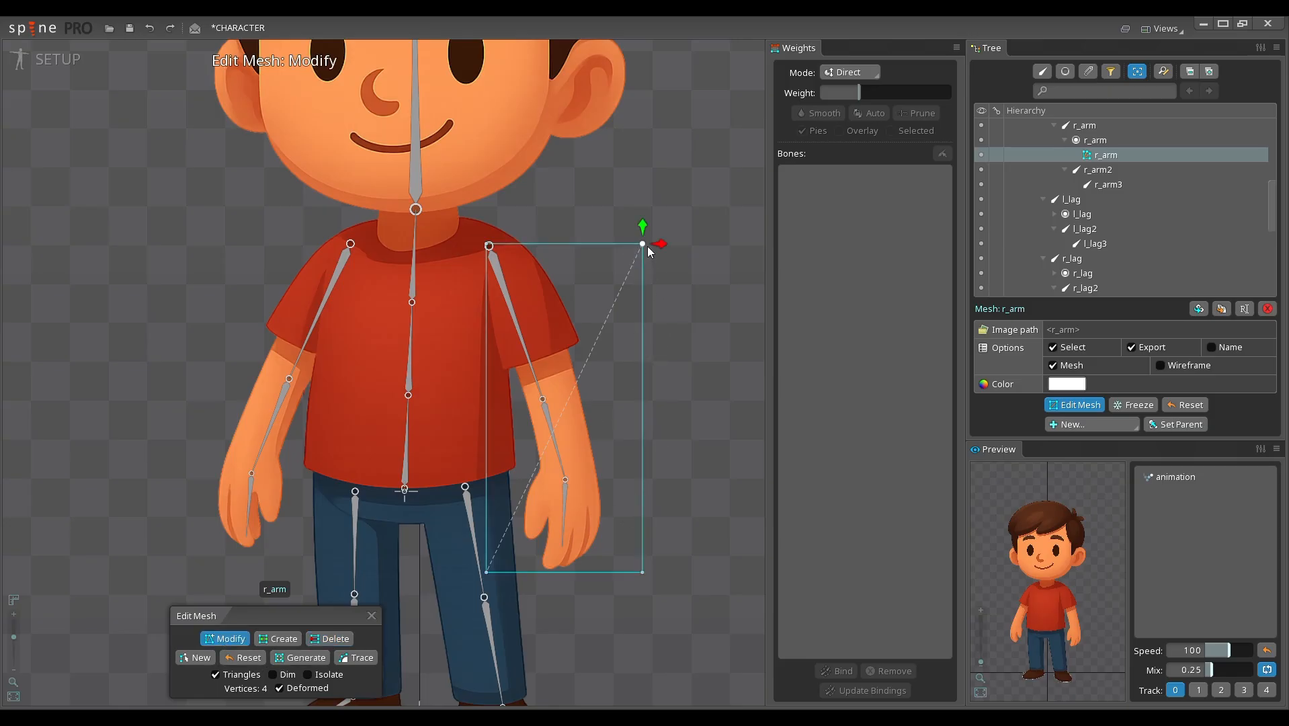
drag(647, 246, 589, 285)
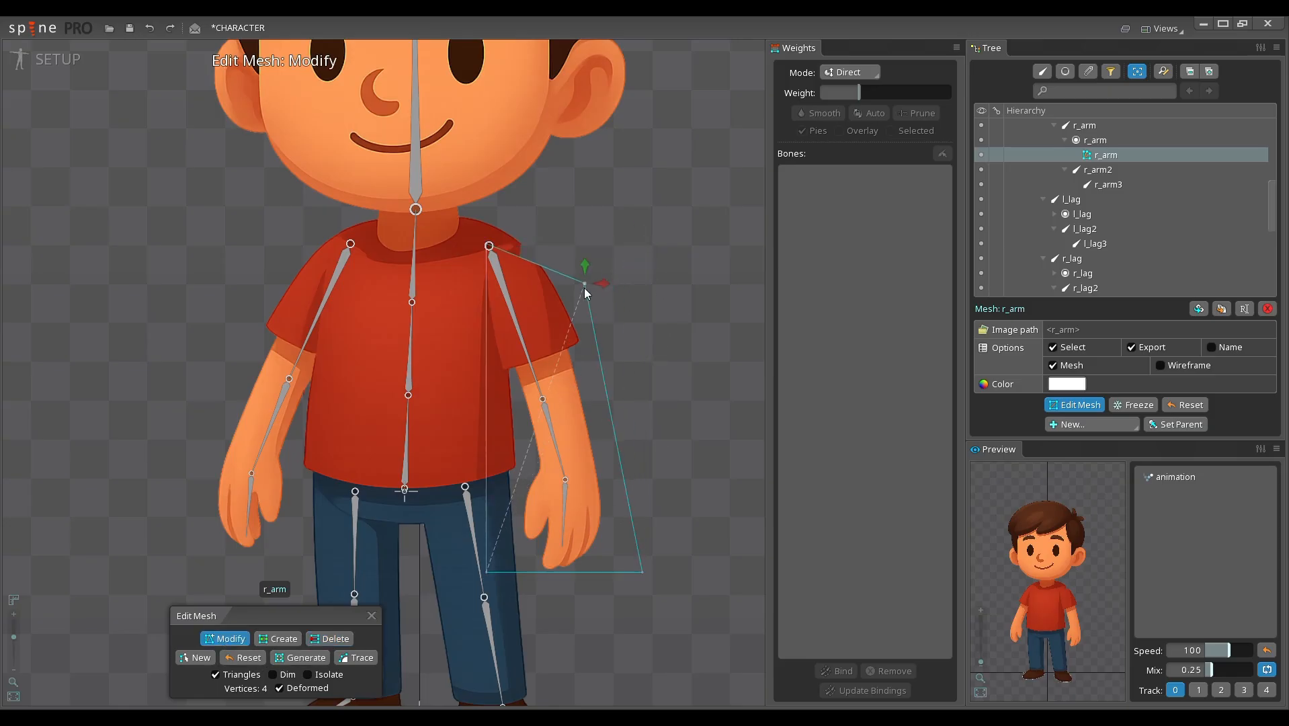
click(282, 639)
click(611, 410)
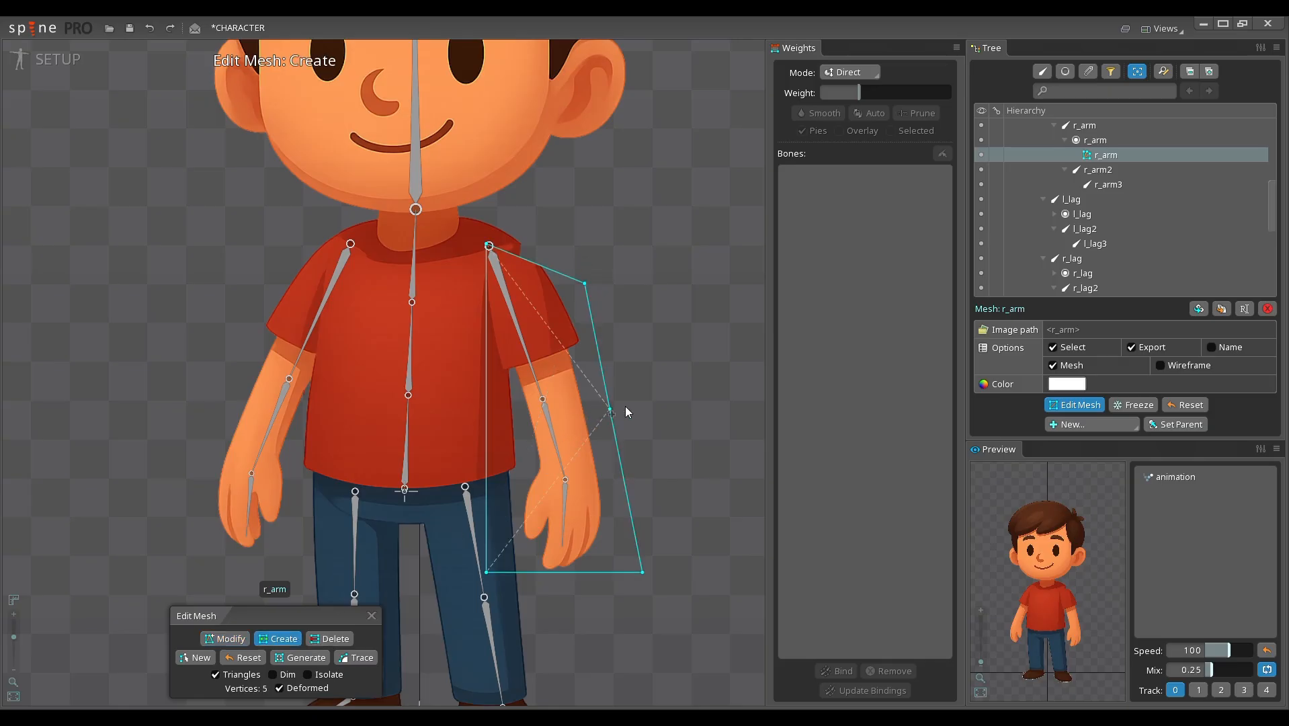
click(330, 638)
click(241, 657)
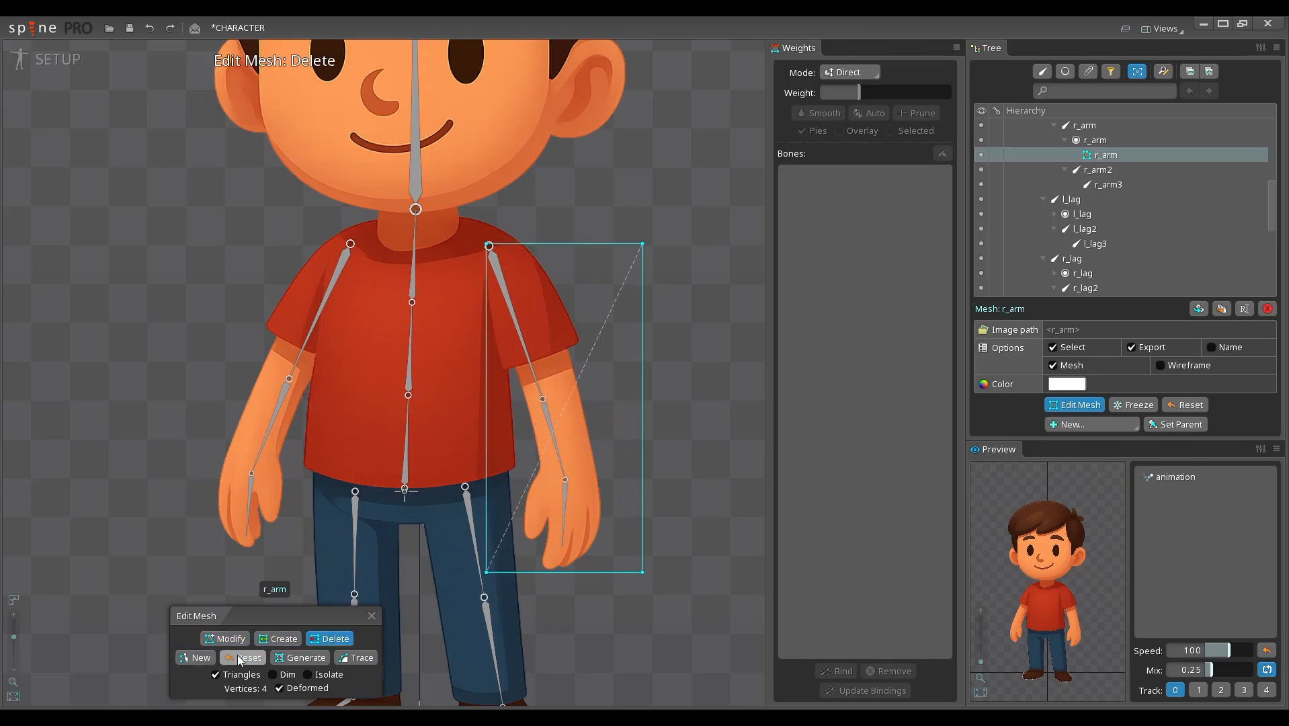
Step: Generate mesh vertices on r_arm repeatedly to build an increasingly dense grid, and reset the mesh to its rectangle
click(301, 664)
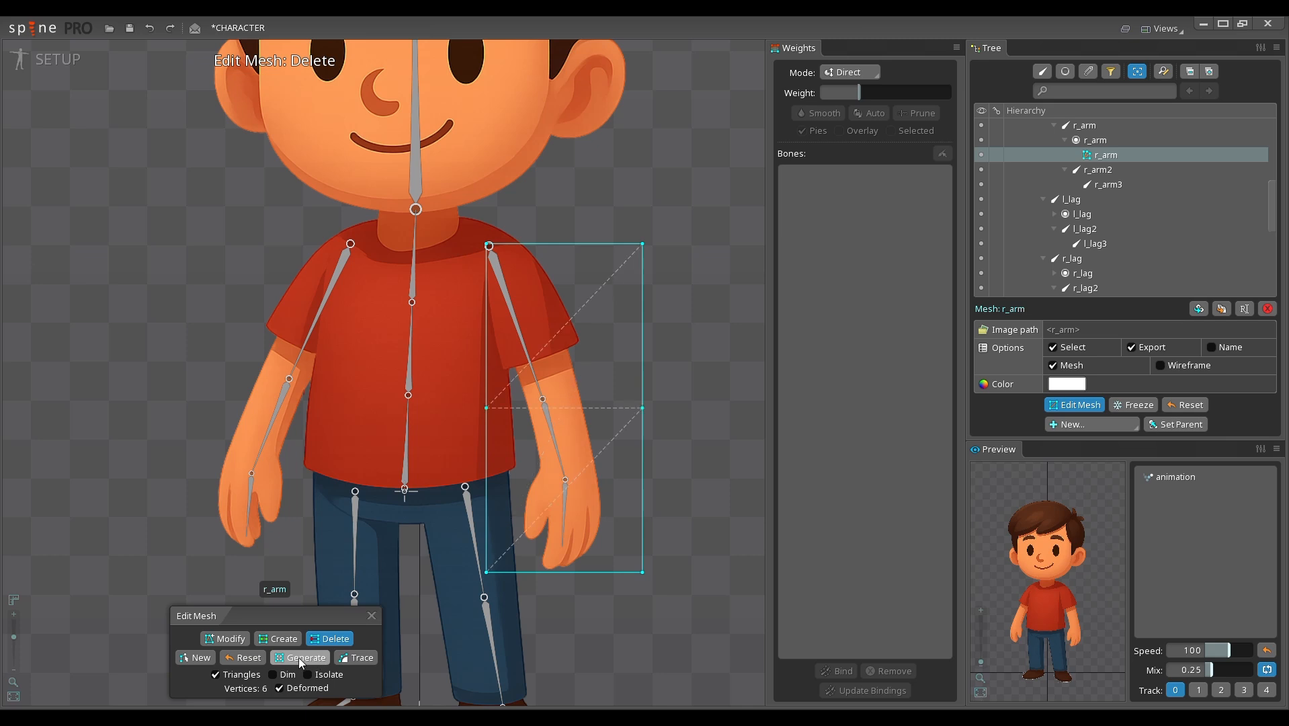
click(301, 664)
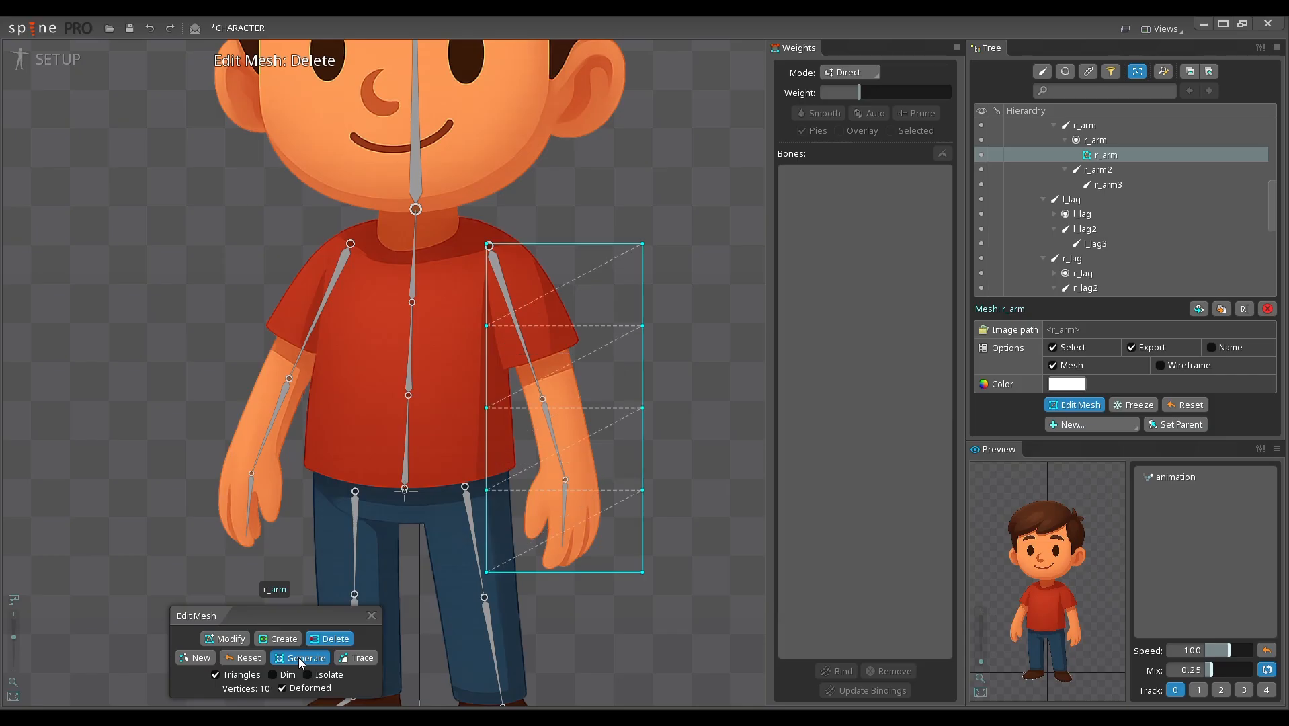
click(301, 664)
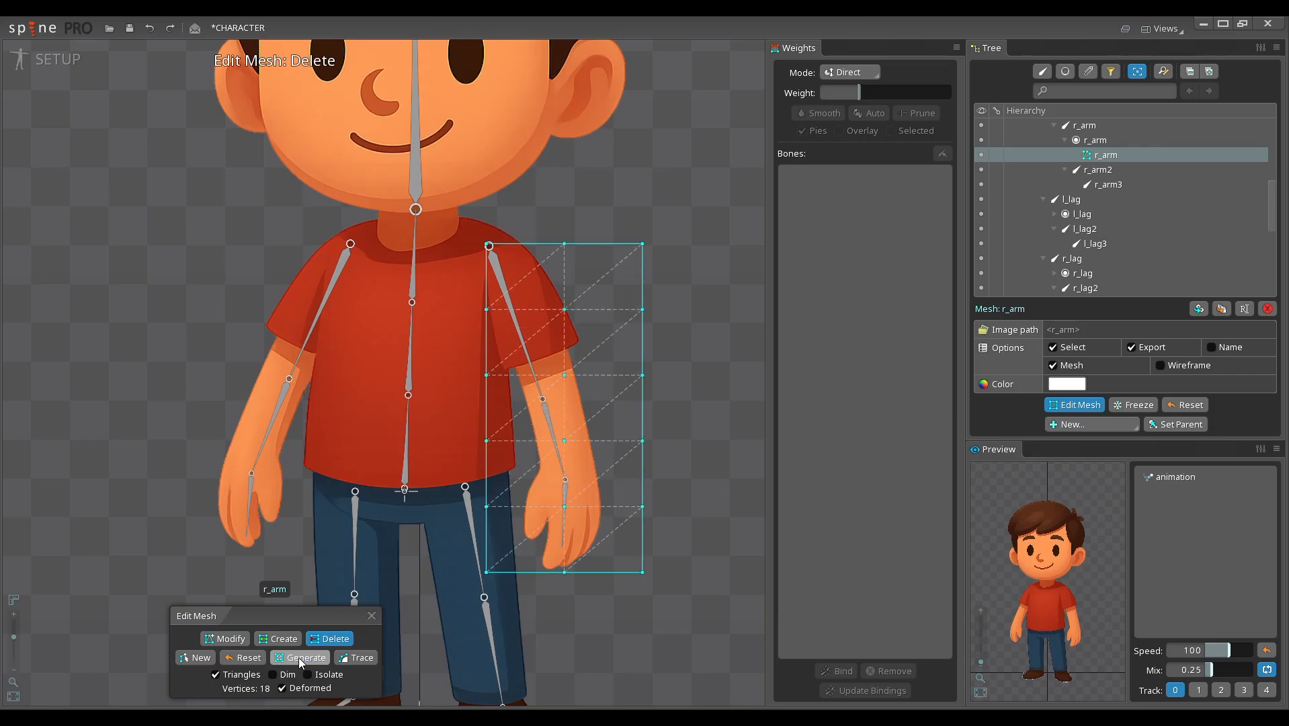
click(300, 661)
click(300, 661)
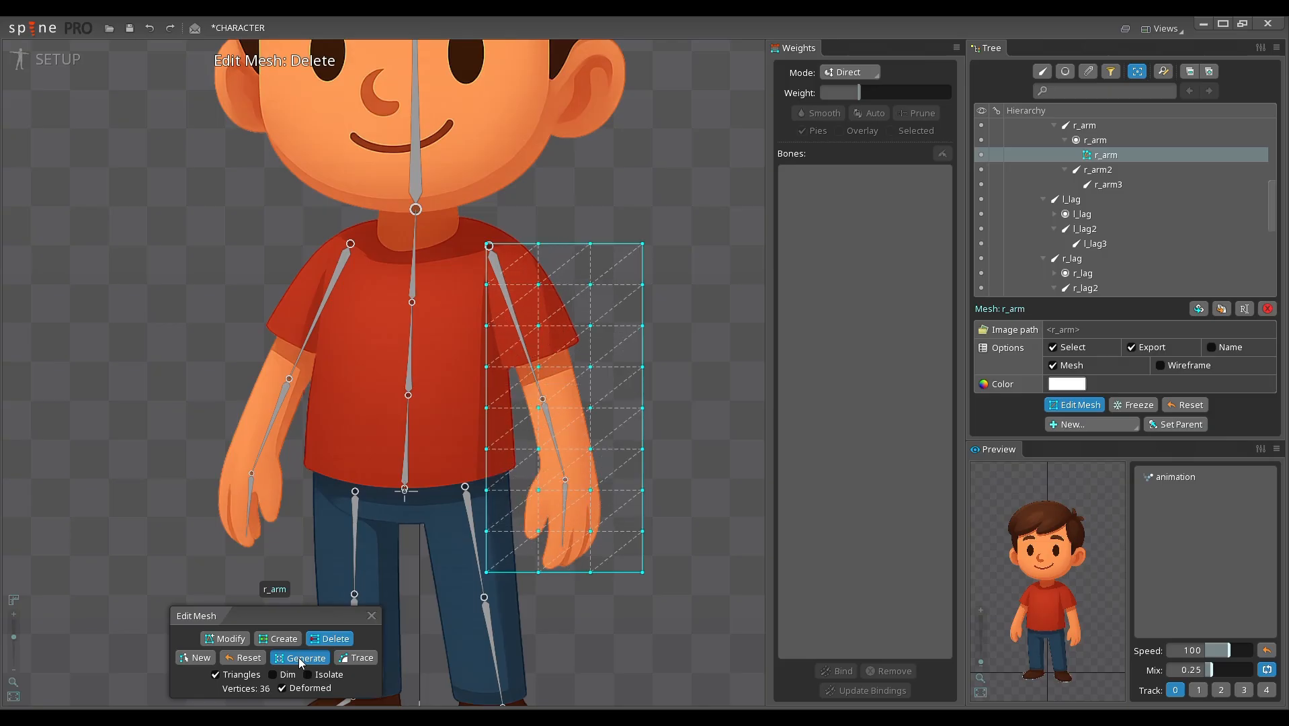
click(300, 661)
click(300, 661)
click(300, 661)
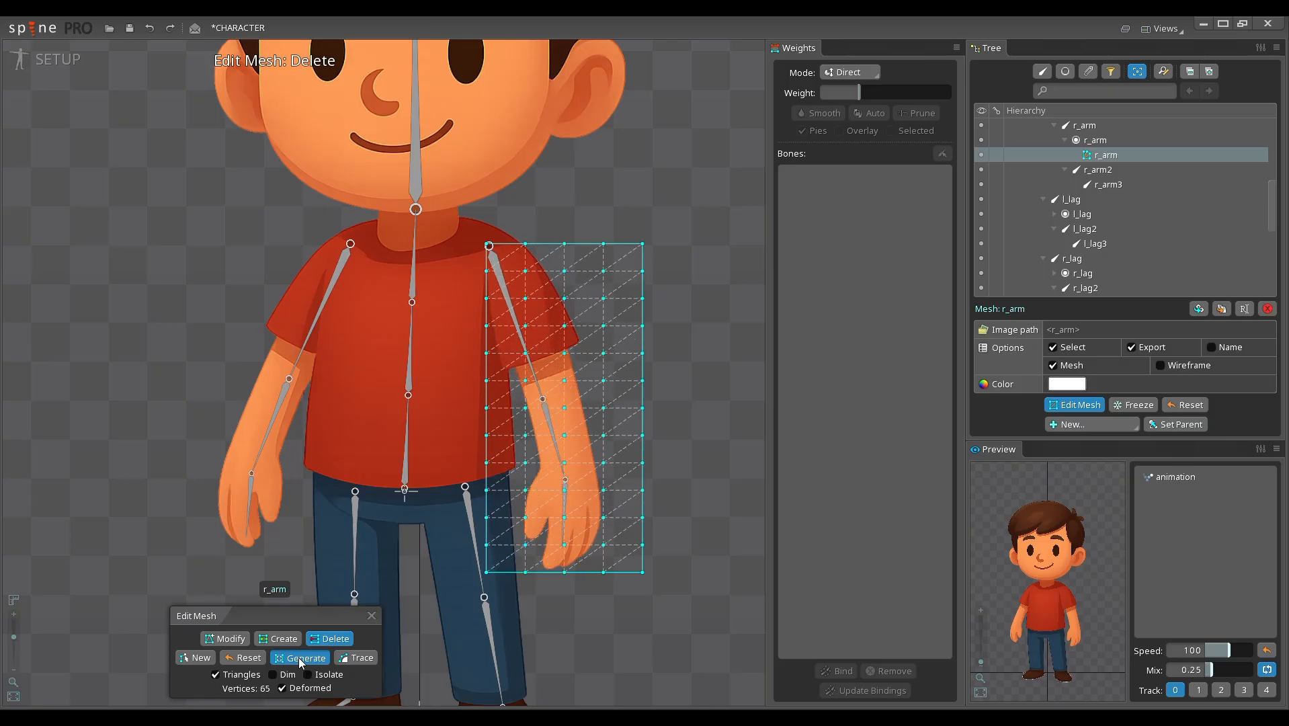
click(300, 661)
click(299, 661)
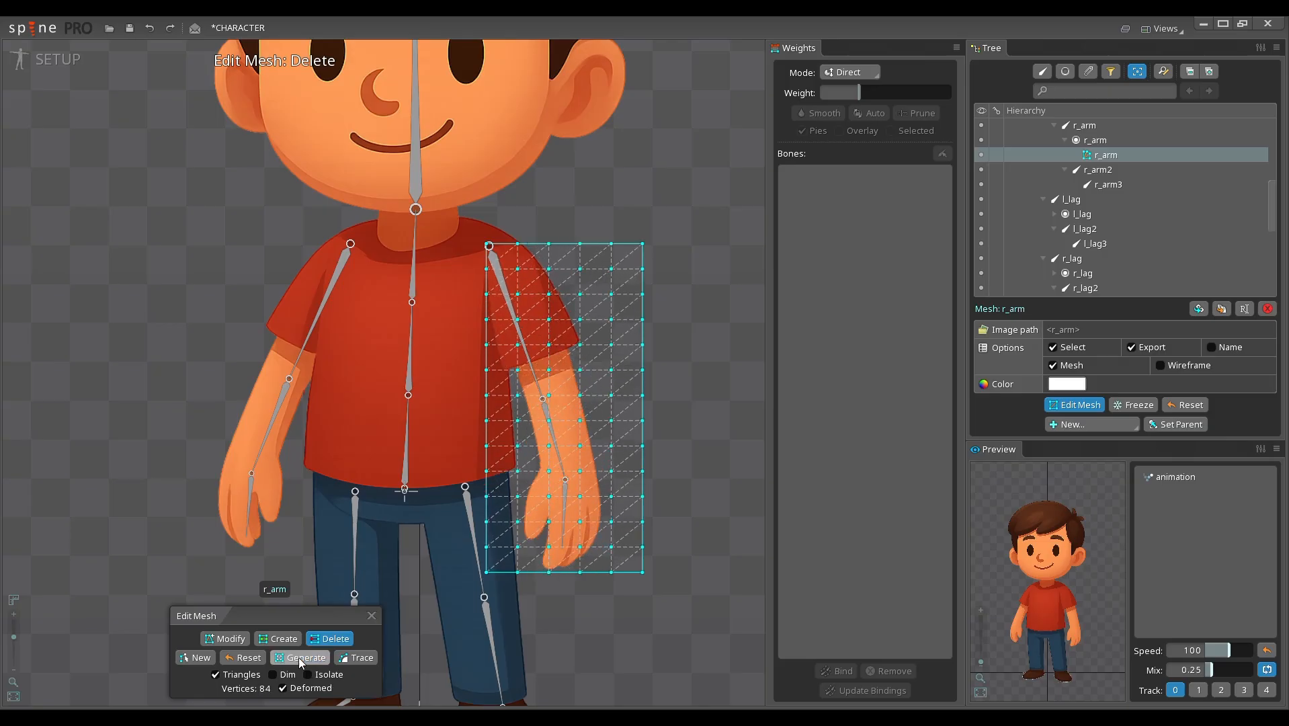
click(300, 661)
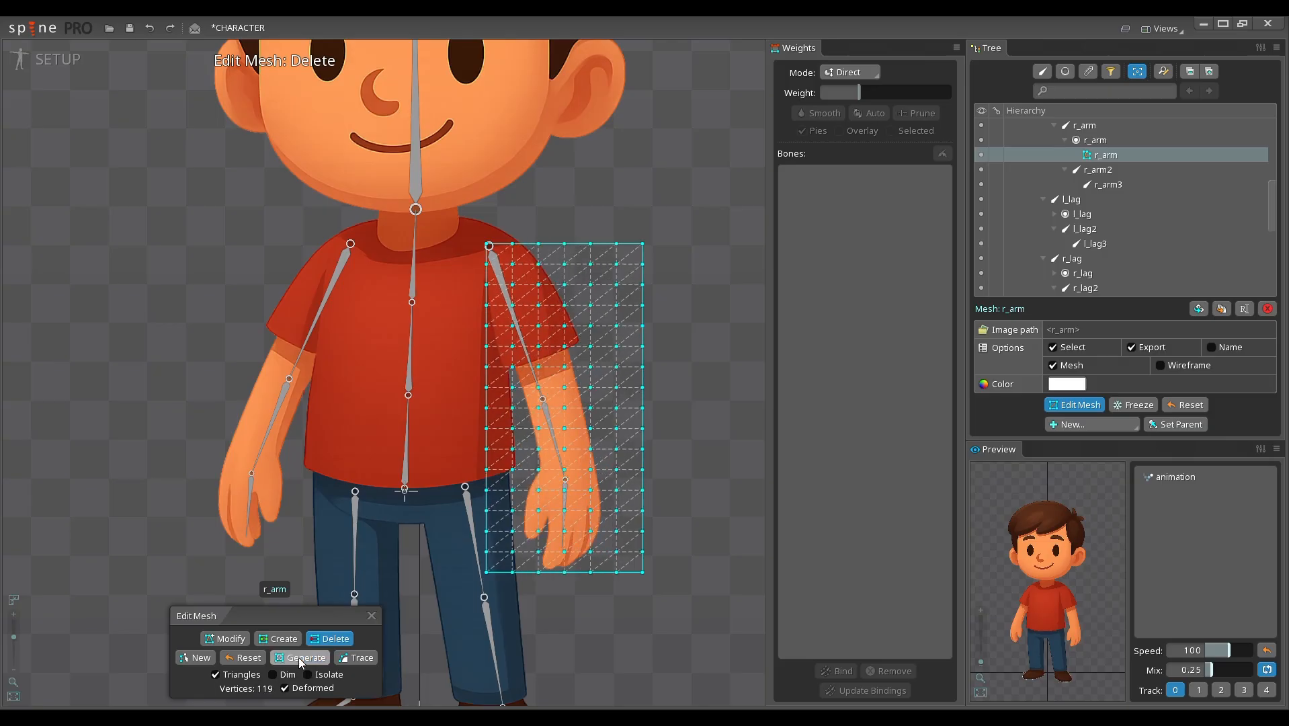
click(243, 658)
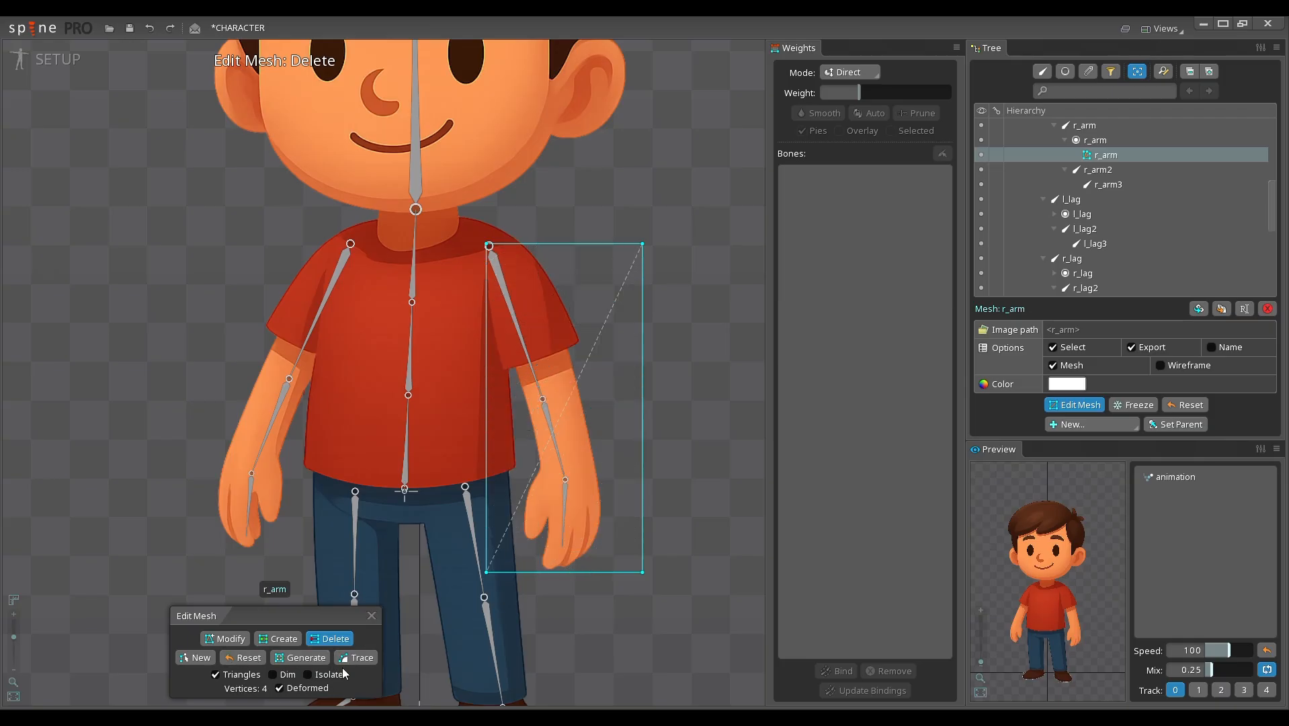
Step: Try tracing the r_arm mesh outline with Detail raised in stages to 56, and leave the trace without applying it
click(354, 658)
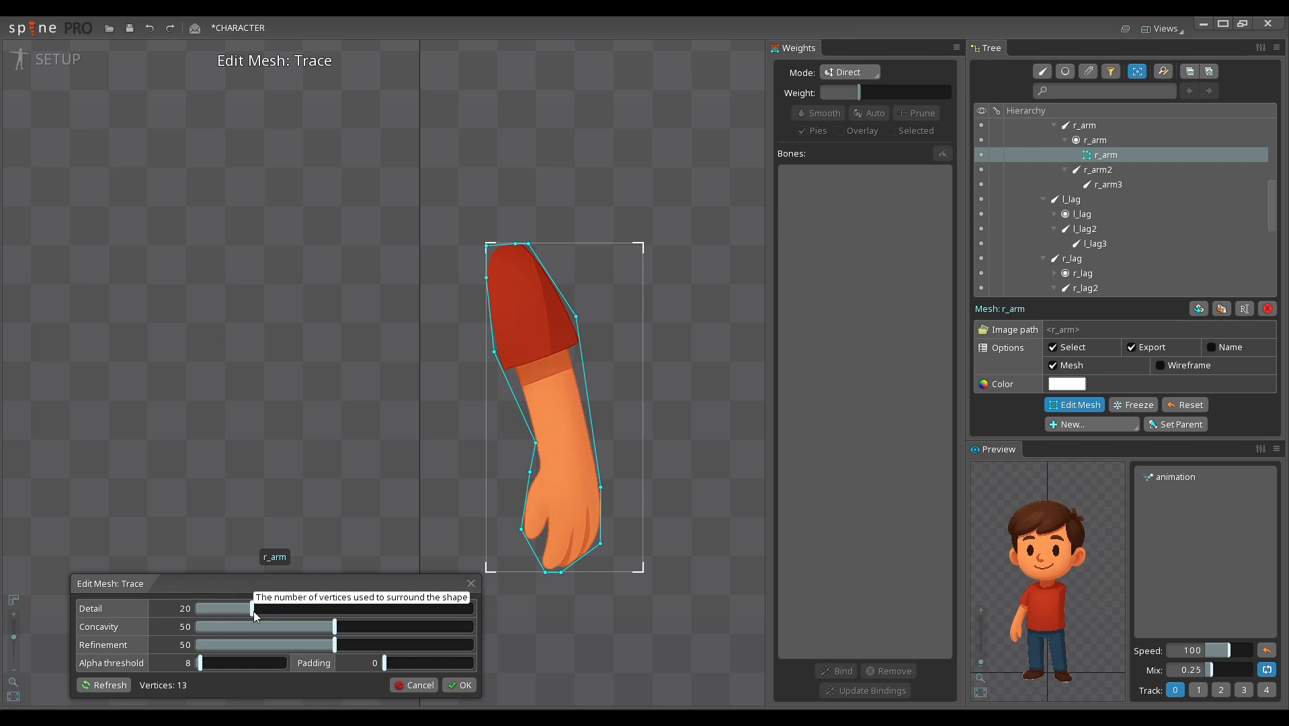
drag(254, 612, 296, 612)
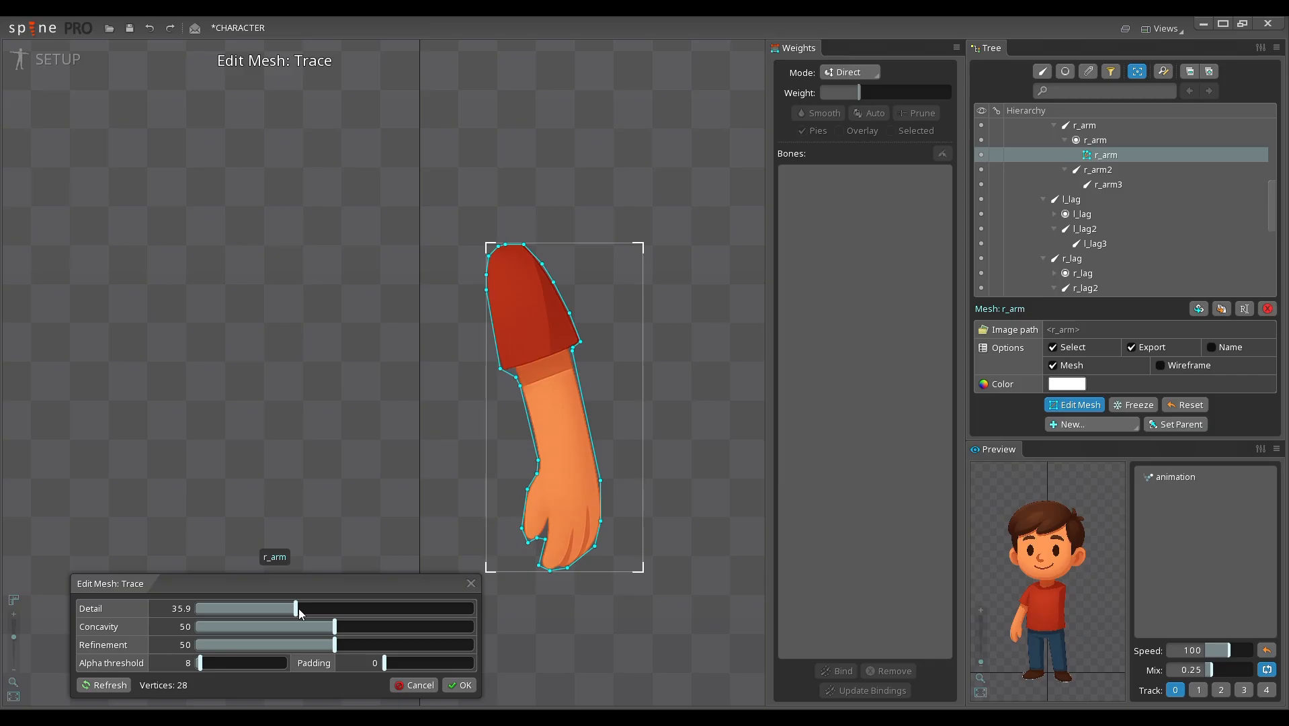
drag(299, 608, 316, 612)
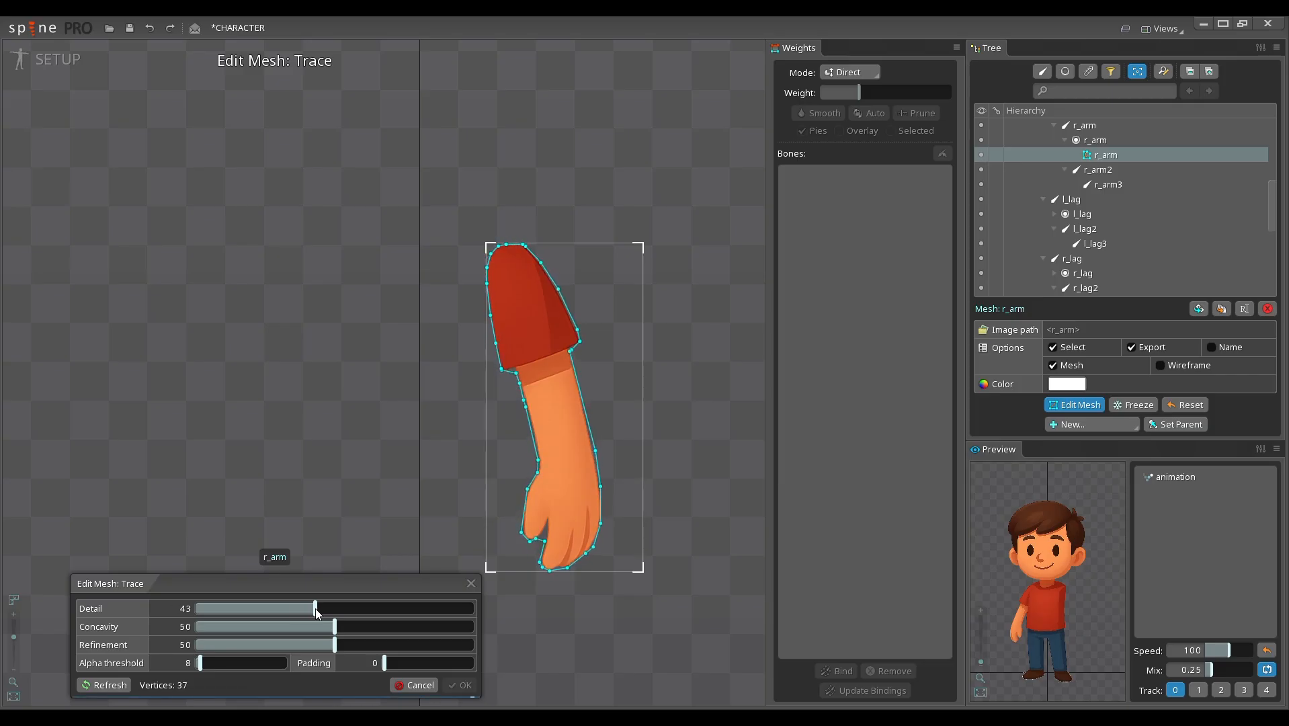
drag(316, 612, 352, 611)
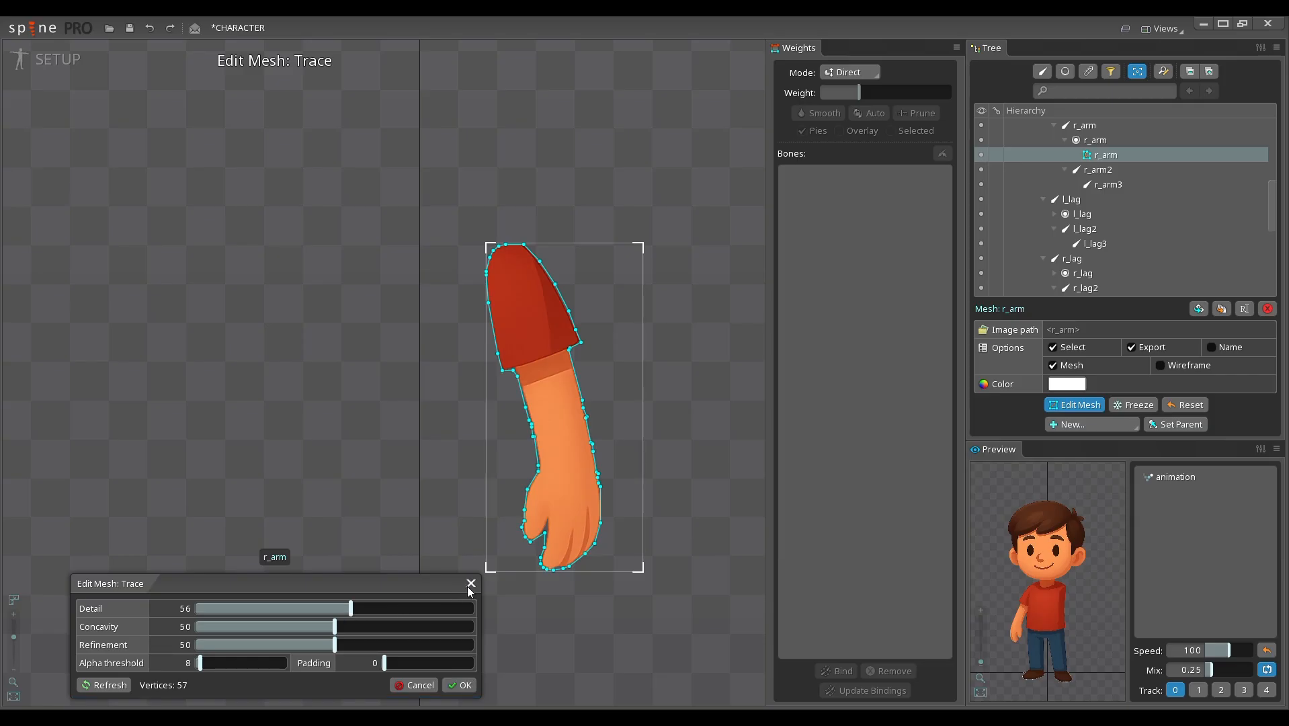
click(471, 585)
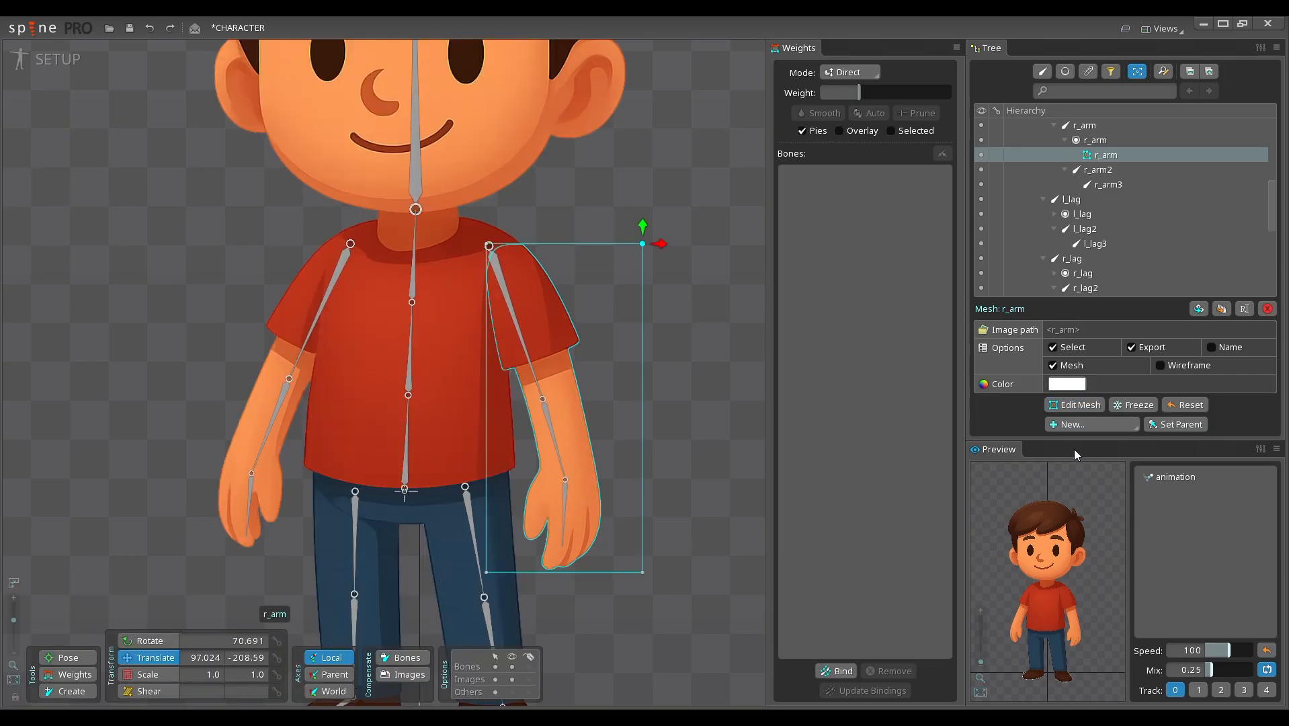
Step: Reopen the r_arm mesh for vertex creation, try dimming the image, and isolate the arm from the other images
click(1093, 405)
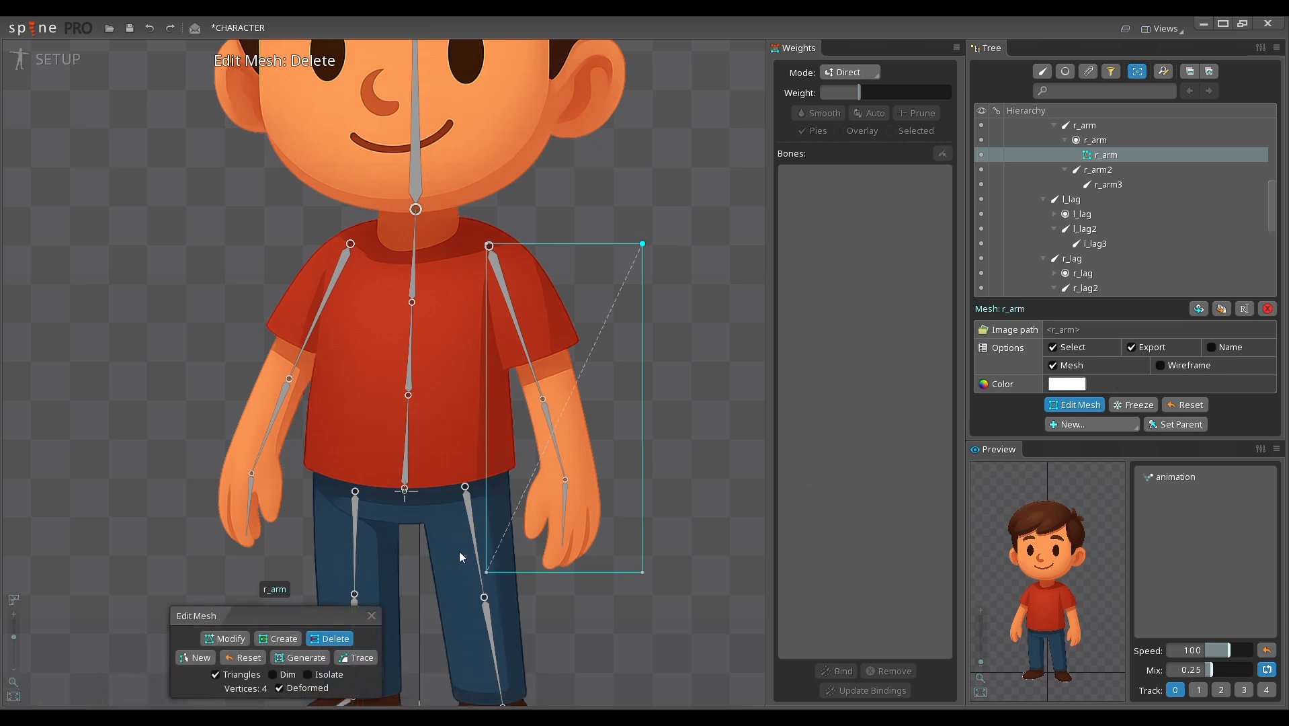
click(279, 642)
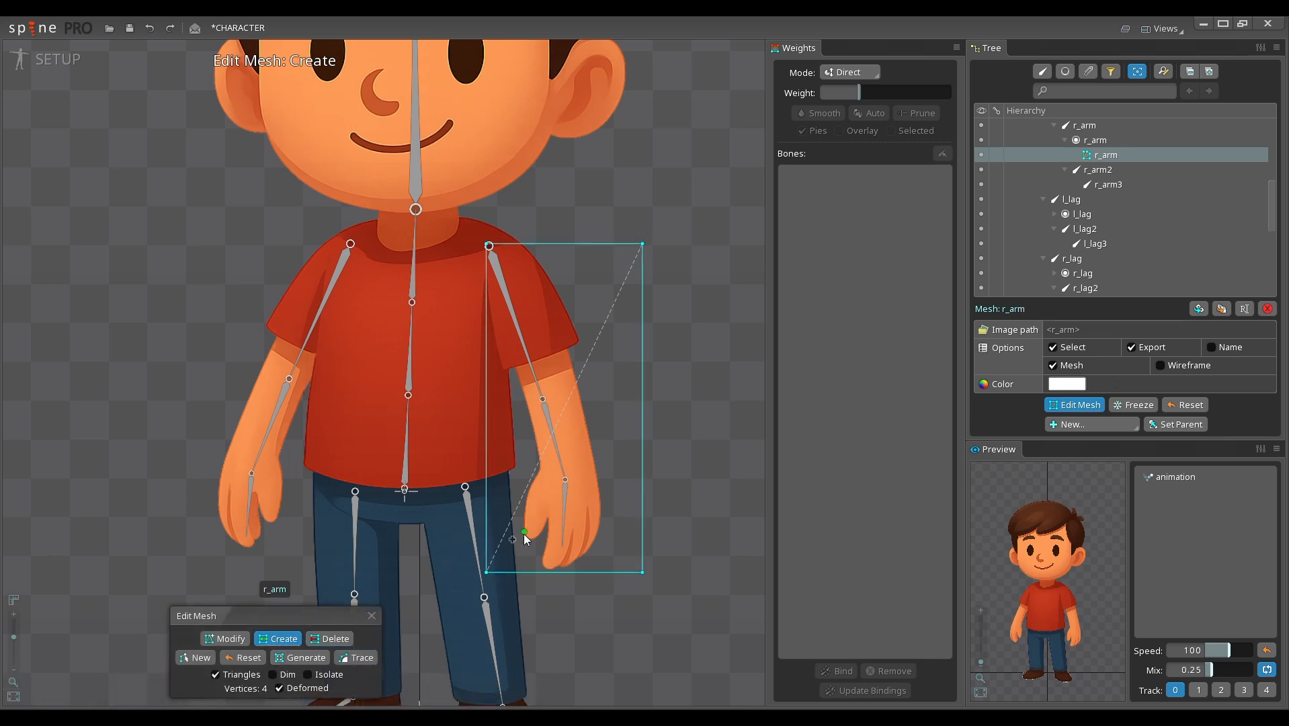
click(273, 675)
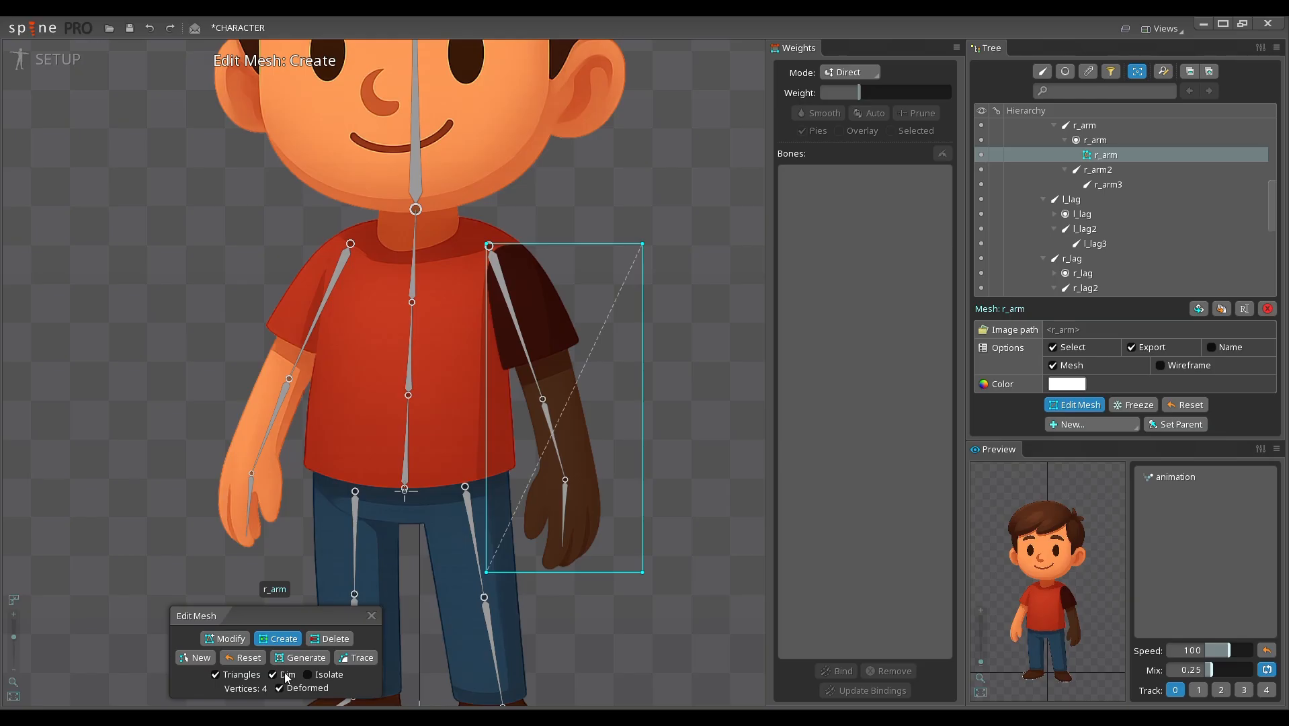
click(286, 676)
click(326, 675)
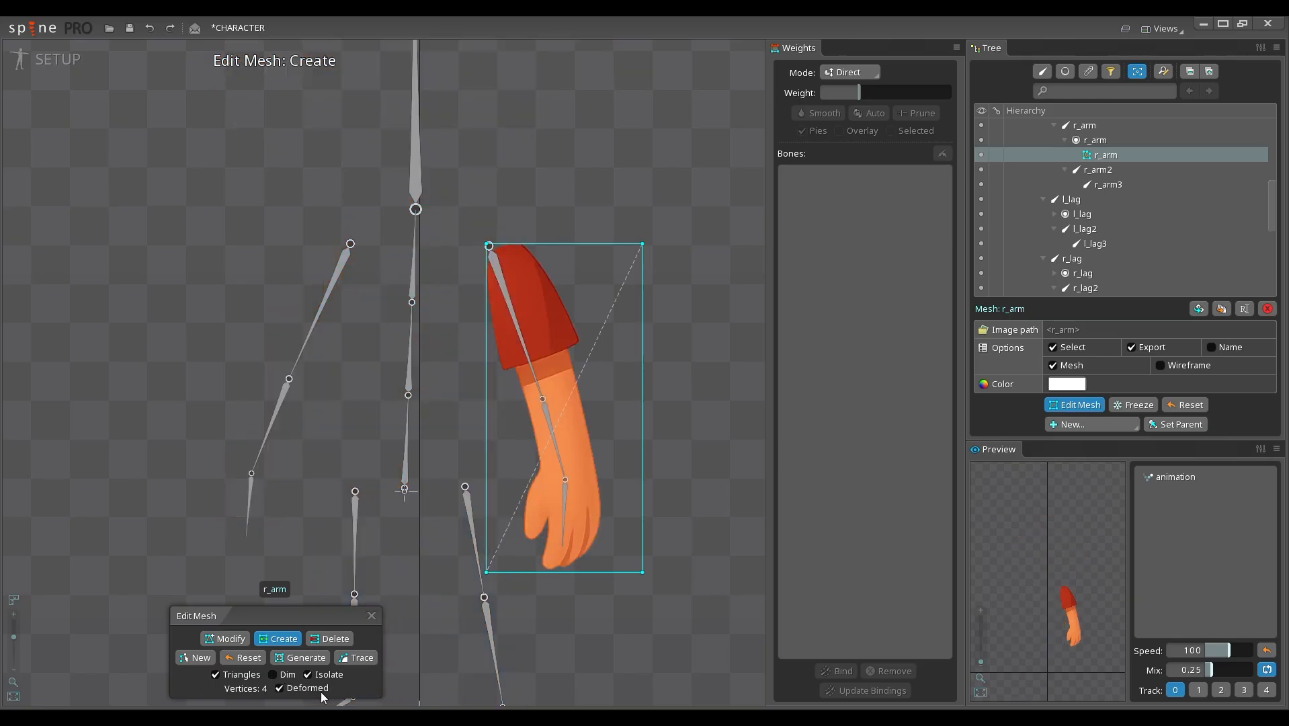
click(318, 691)
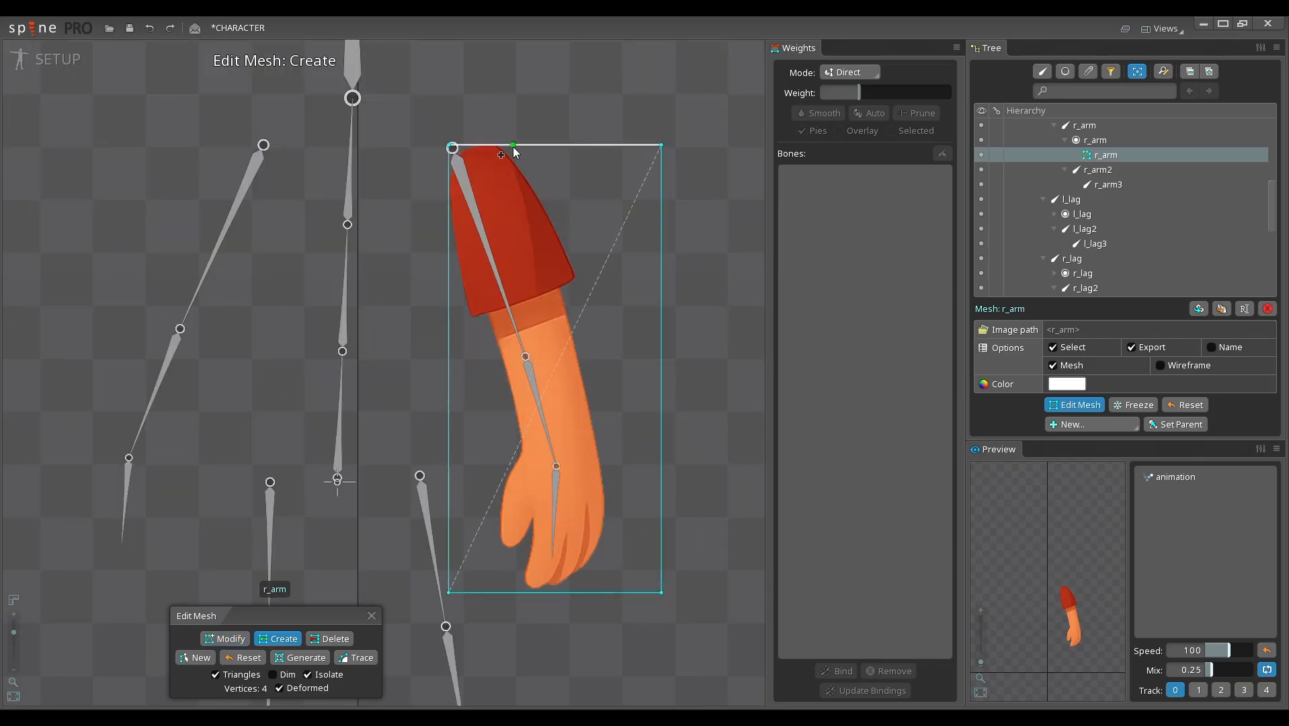
Step: Draw connected vertices down r_arm's outer side from the shoulder to the wrist, clustering them around the elbow and wrist
drag(516, 148, 586, 280)
click(594, 326)
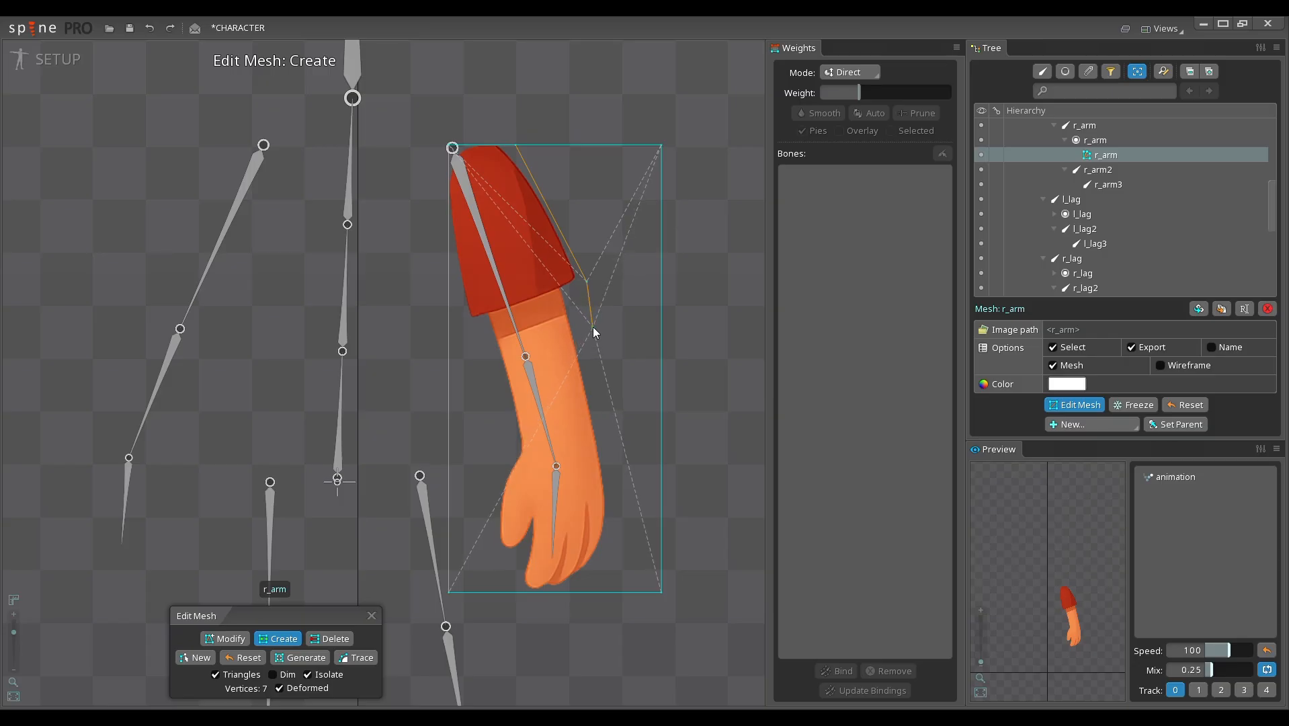
click(600, 349)
click(610, 405)
drag(610, 404, 610, 450)
click(613, 470)
click(615, 489)
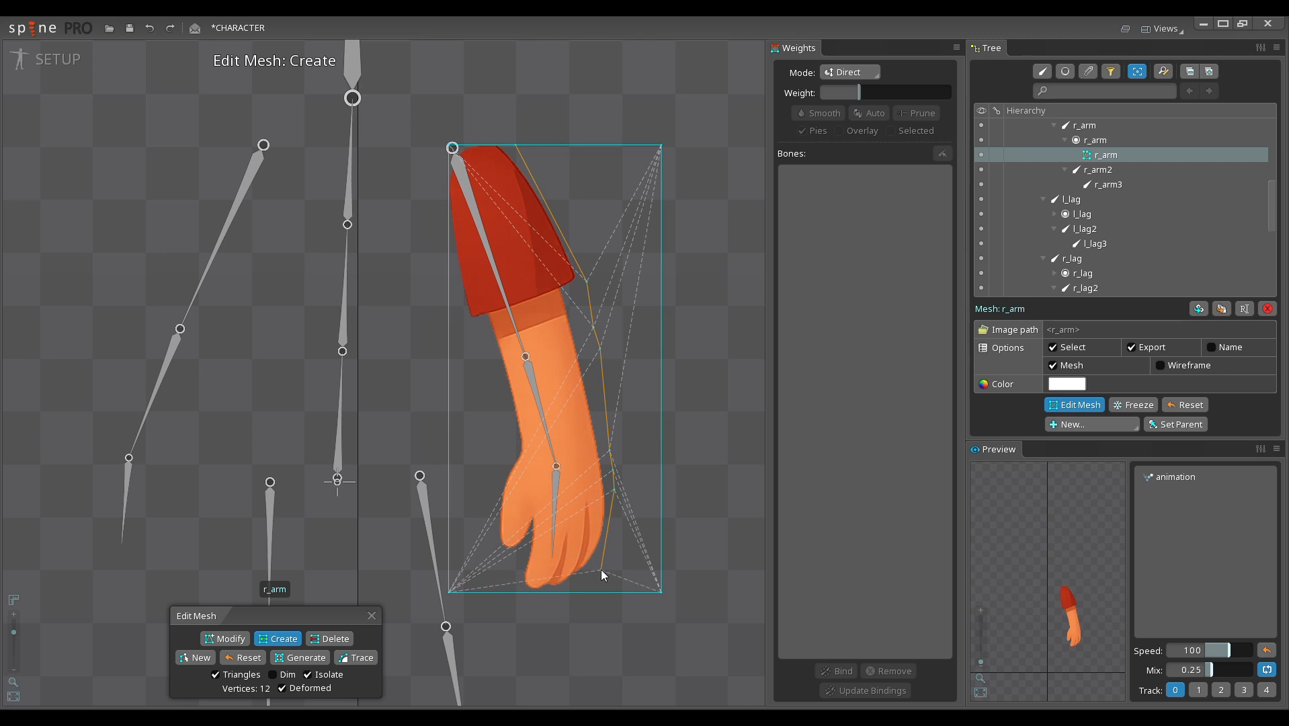
Step: Continue the r_arm outline with vertices around the fingertips and thumb and up to the inner wrist
click(602, 565)
click(557, 592)
click(504, 591)
click(486, 546)
click(495, 486)
click(501, 469)
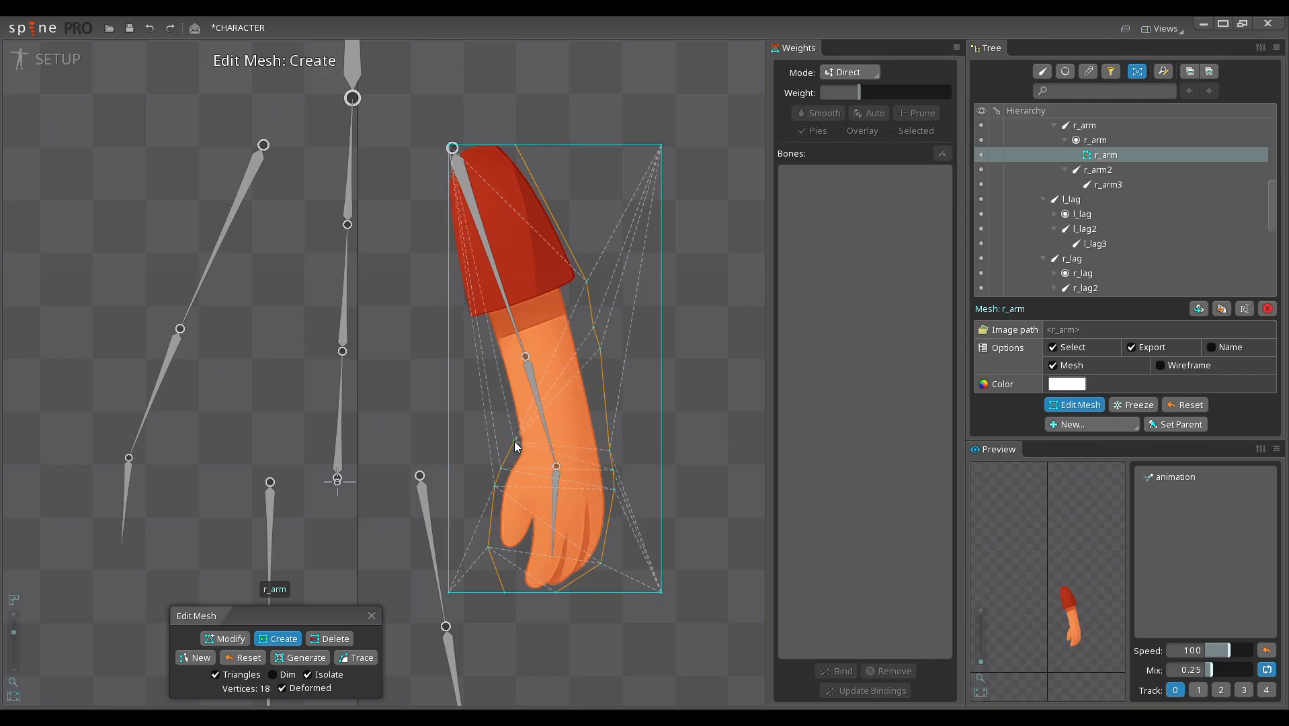
Step: Add outline vertices up r_arm's inner side at the wrist, elbow and sleeve, ending on the mesh's inner edge
click(516, 445)
click(499, 372)
click(485, 338)
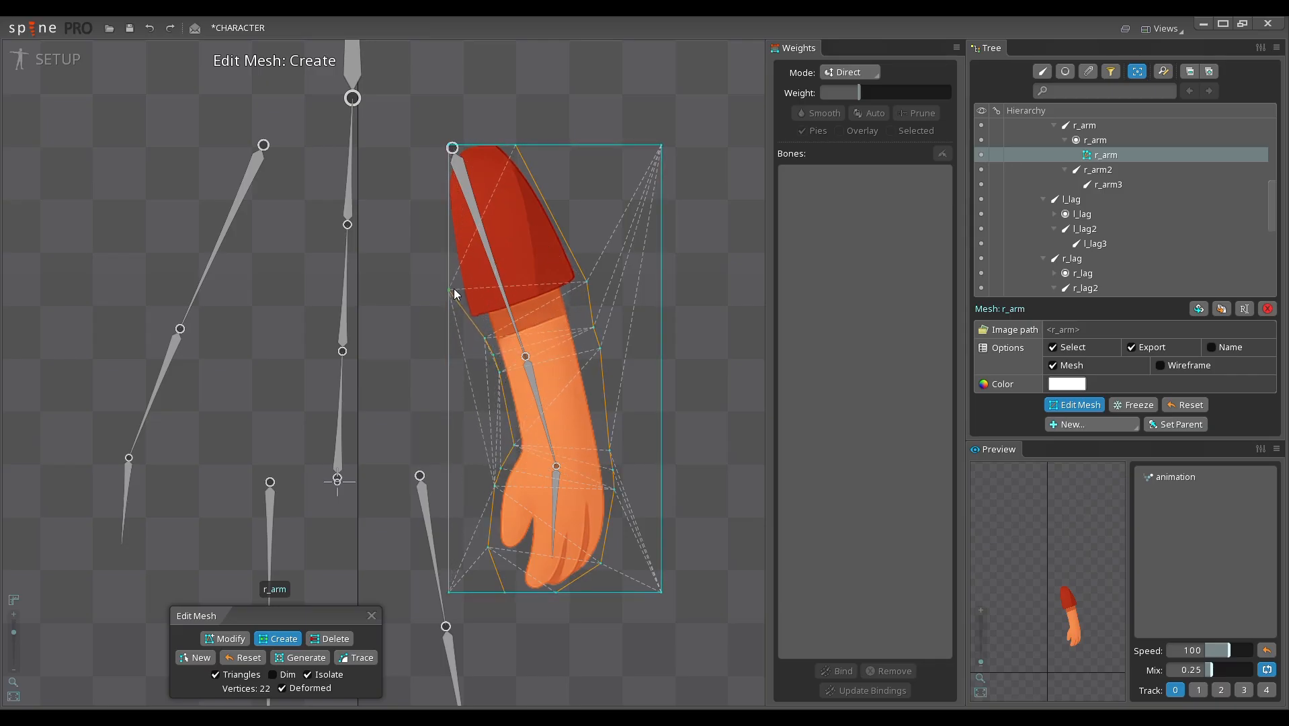
click(449, 283)
Step: Delete the three unused rectangle corners outside the r_arm outline and finish editing its mesh
key(d)
click(661, 146)
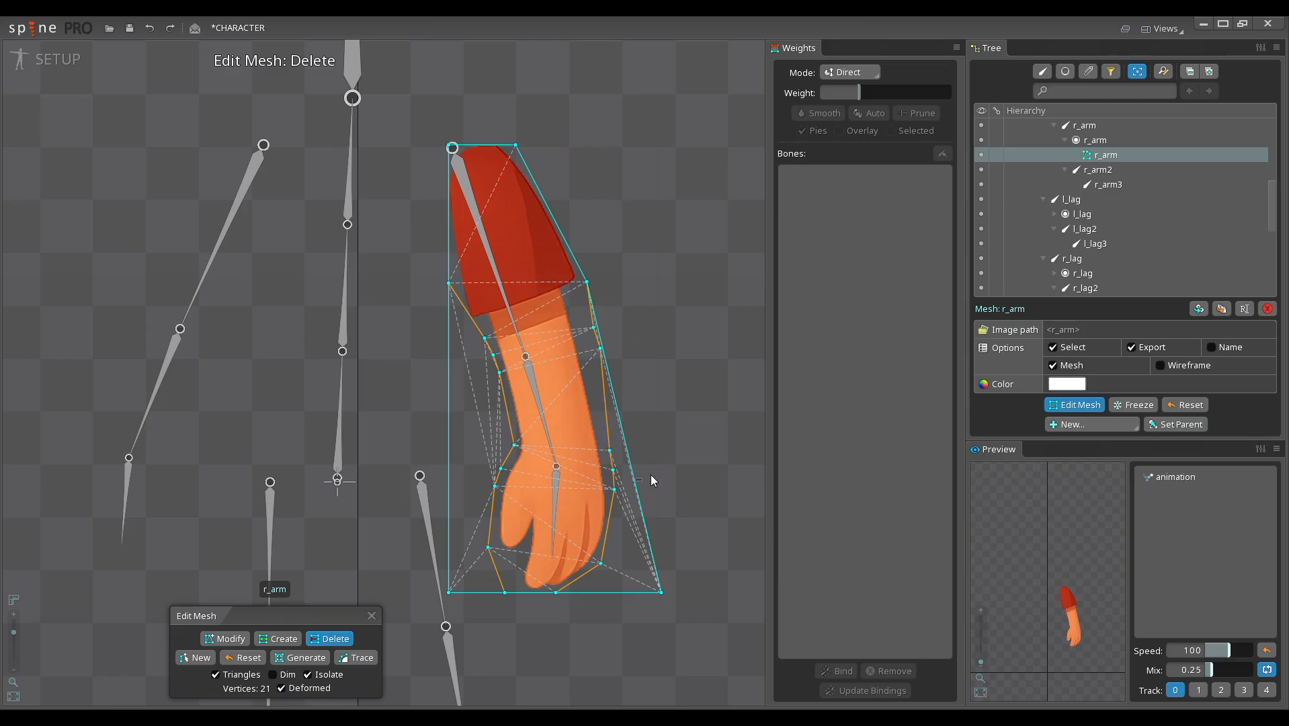
click(661, 592)
click(615, 460)
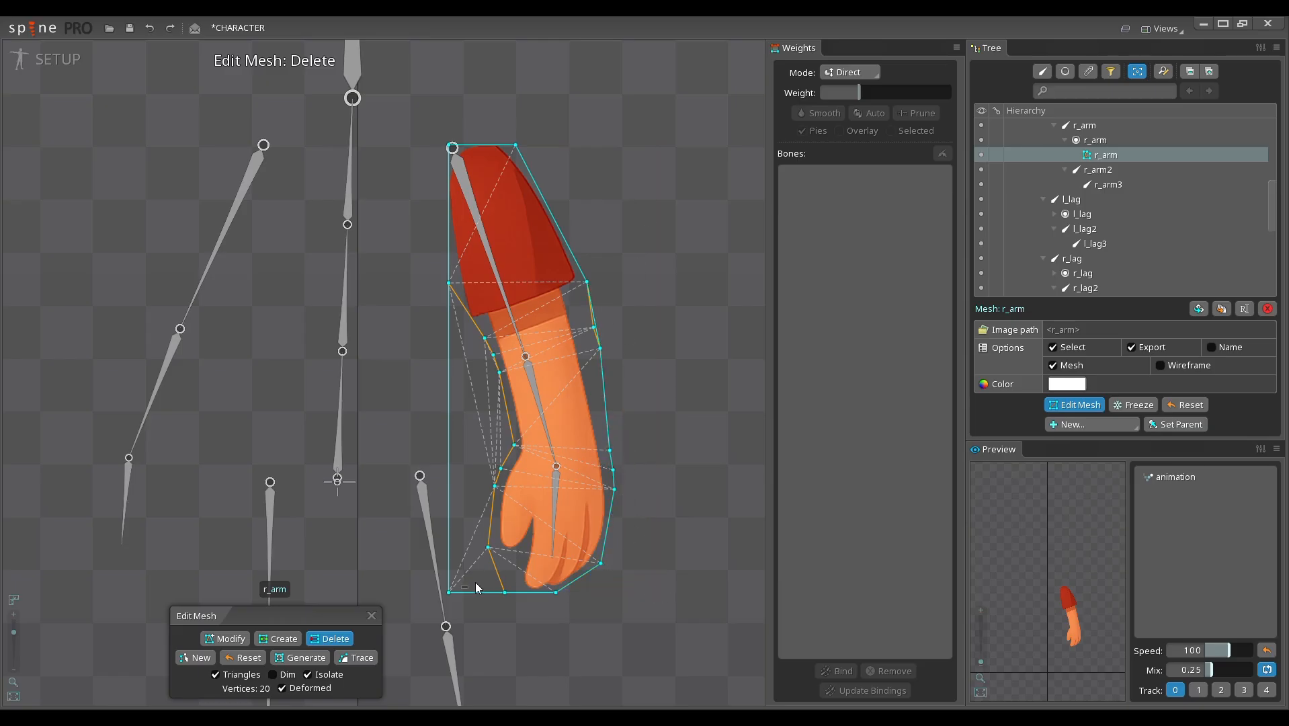
scroll(513, 398, down, 2)
scroll(513, 398, down, 1)
drag(525, 313, 505, 321)
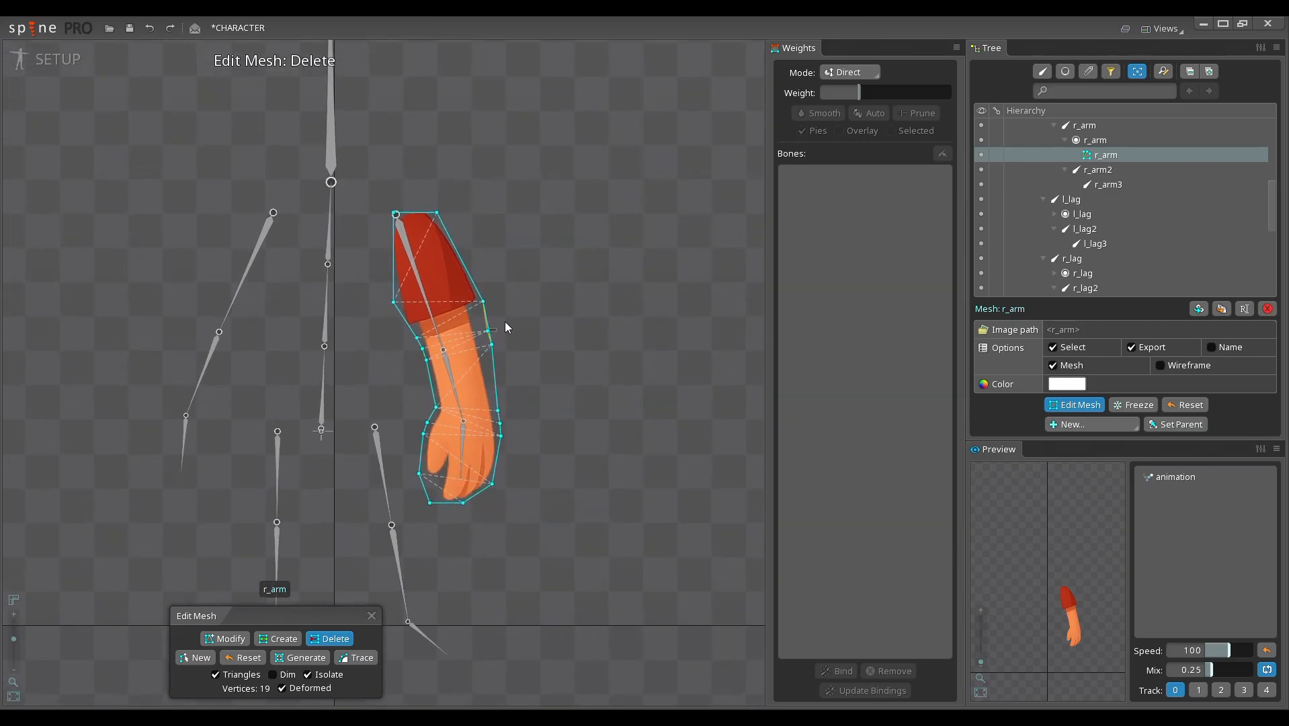
drag(529, 371, 563, 385)
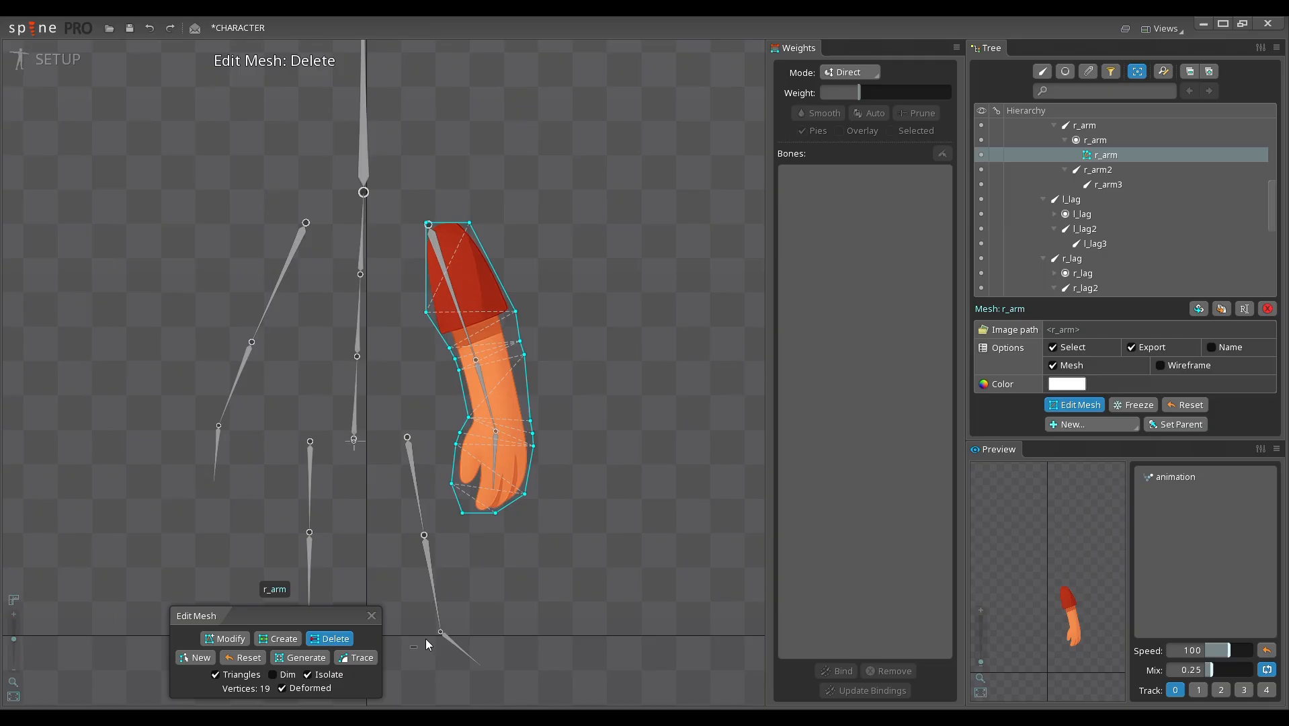
click(373, 617)
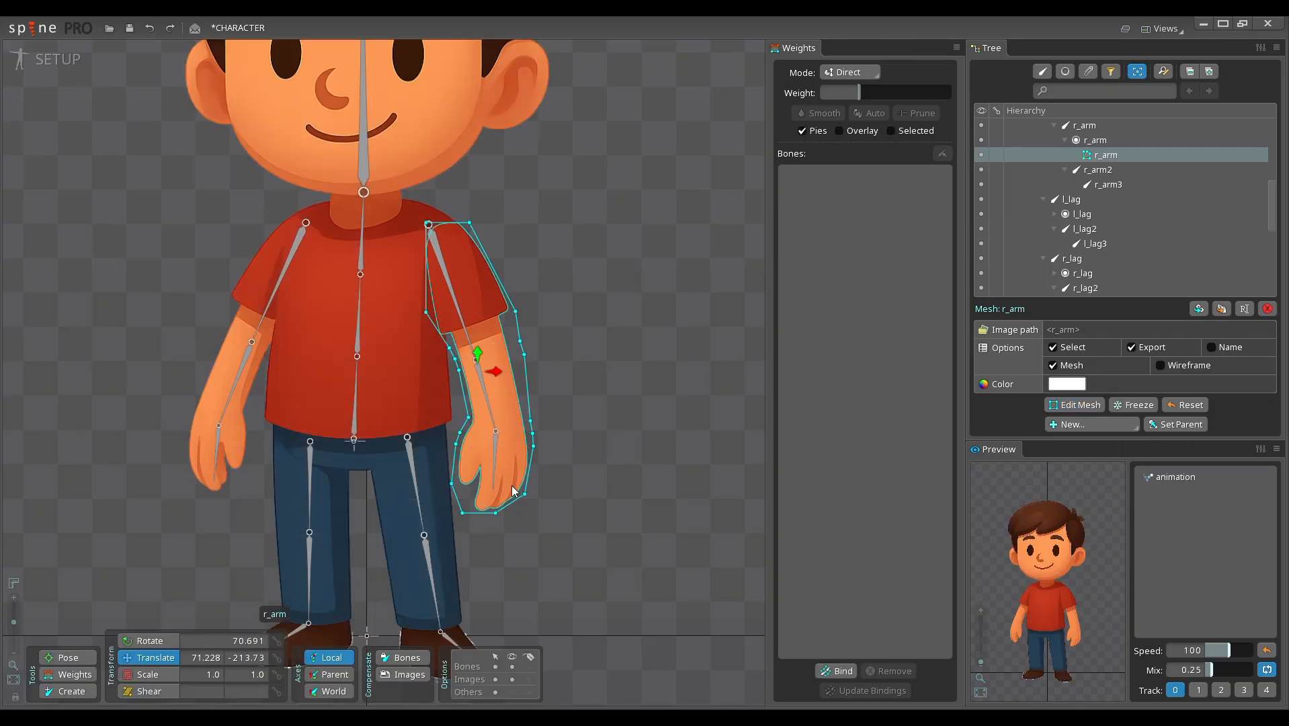
Step: Open the l_arm mesh for editing and draw connected vertices down its outer side from the shoulder to the wrist
click(300, 405)
click(1072, 404)
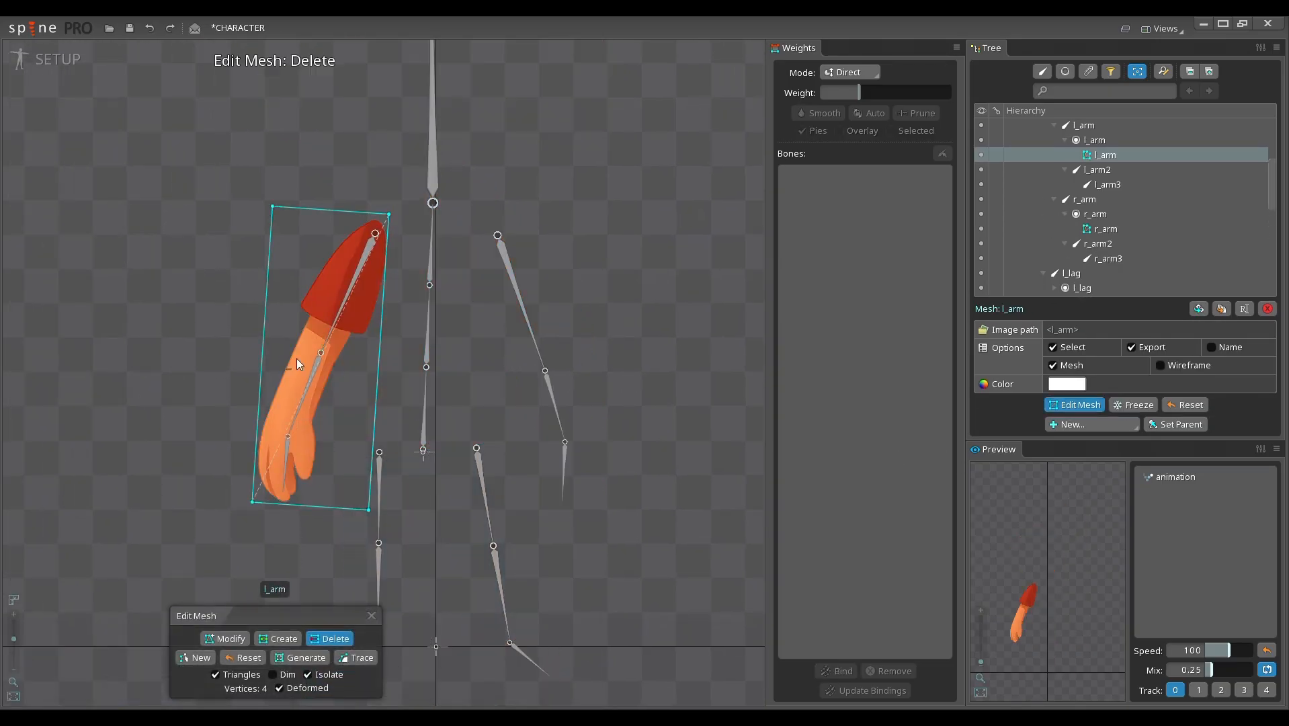
key(c)
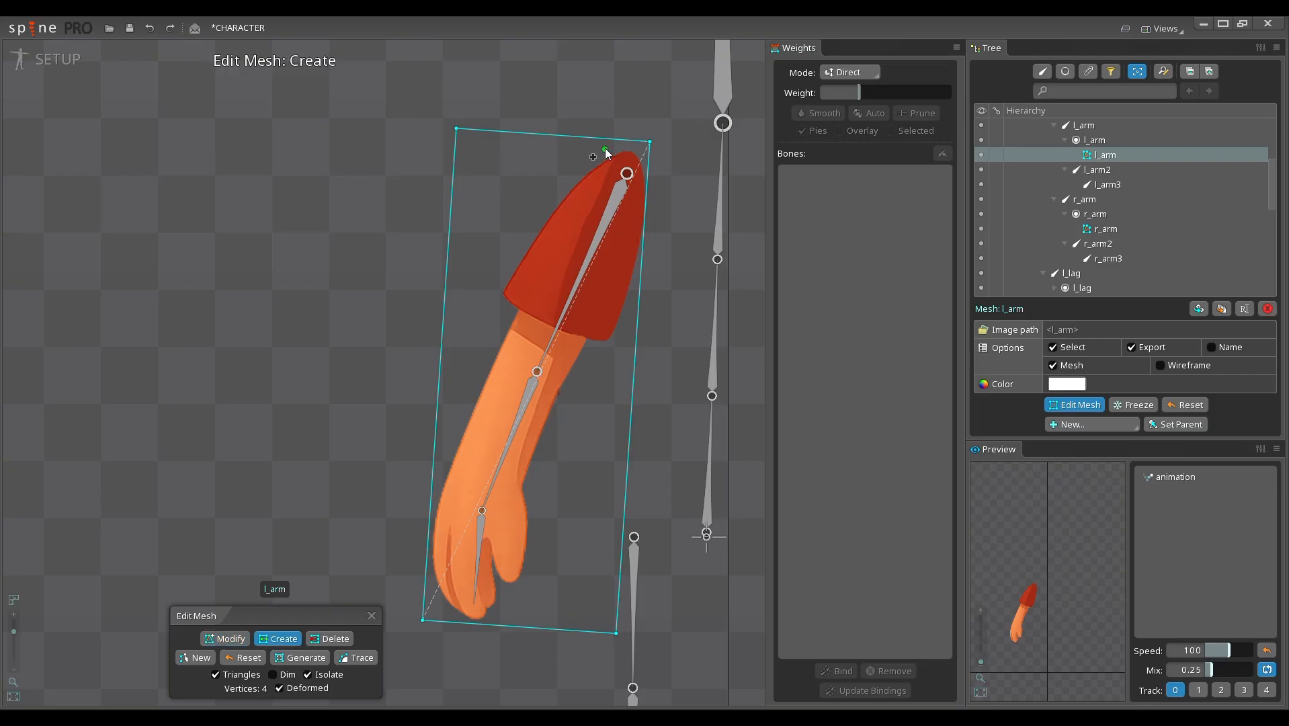
drag(611, 139, 542, 211)
drag(505, 253, 483, 313)
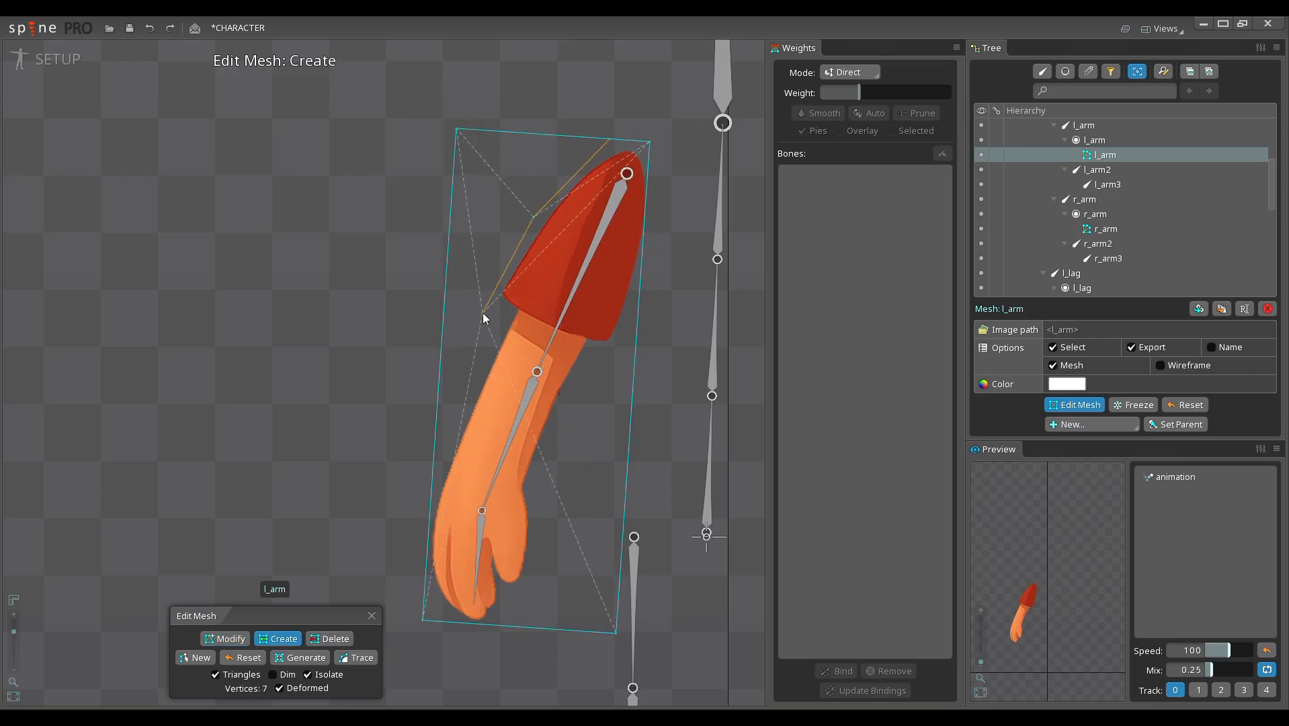
click(468, 351)
click(434, 481)
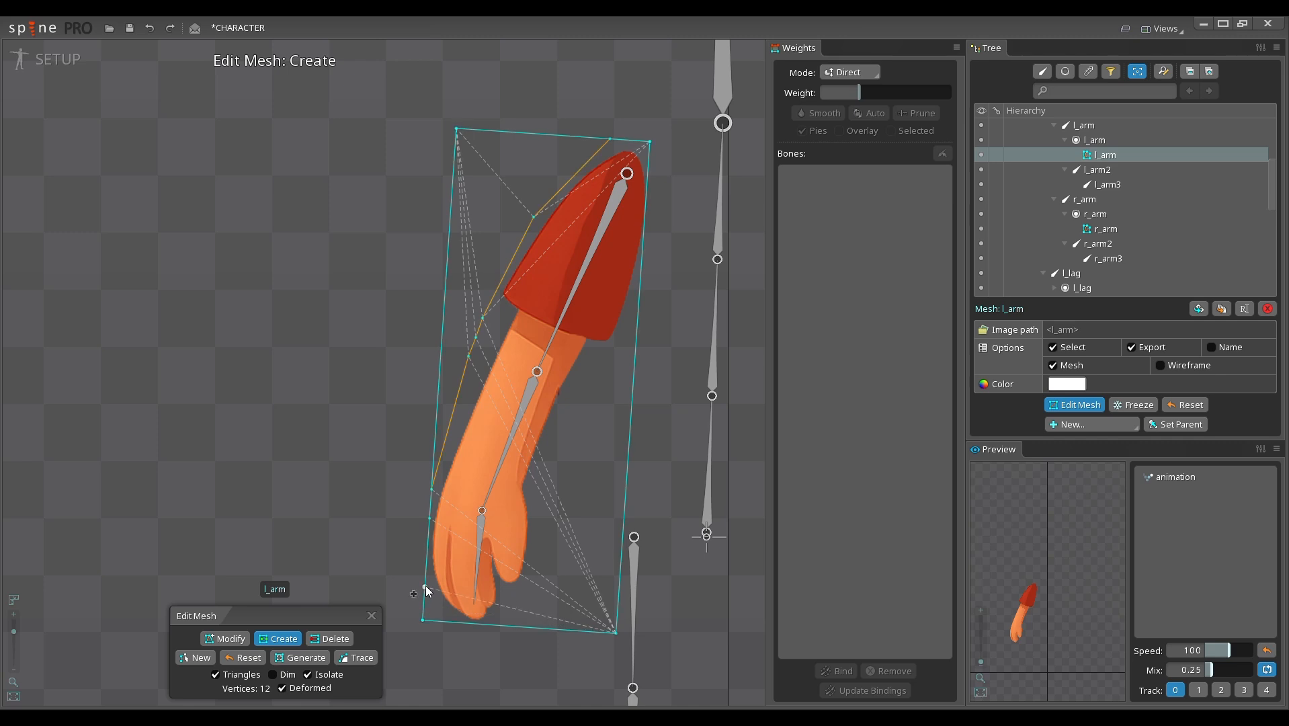
Step: Continue the l_arm outline around the fingertips and thumb, and add vertices on both sides of the wrist
click(456, 621)
click(494, 624)
click(528, 591)
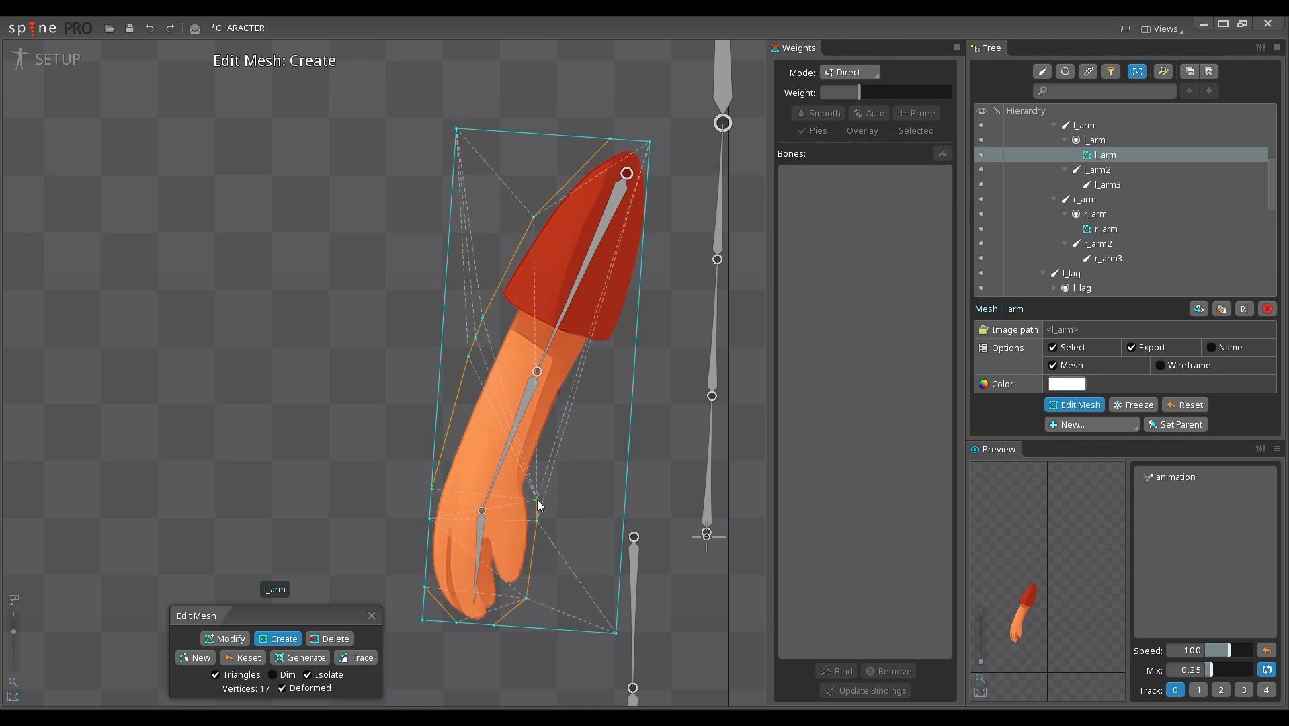
drag(537, 500, 529, 485)
click(437, 469)
Step: Add outline vertices up l_arm's inner side around the elbow and to the sleeve's inner edge
drag(530, 485, 572, 389)
click(576, 388)
click(579, 367)
click(638, 332)
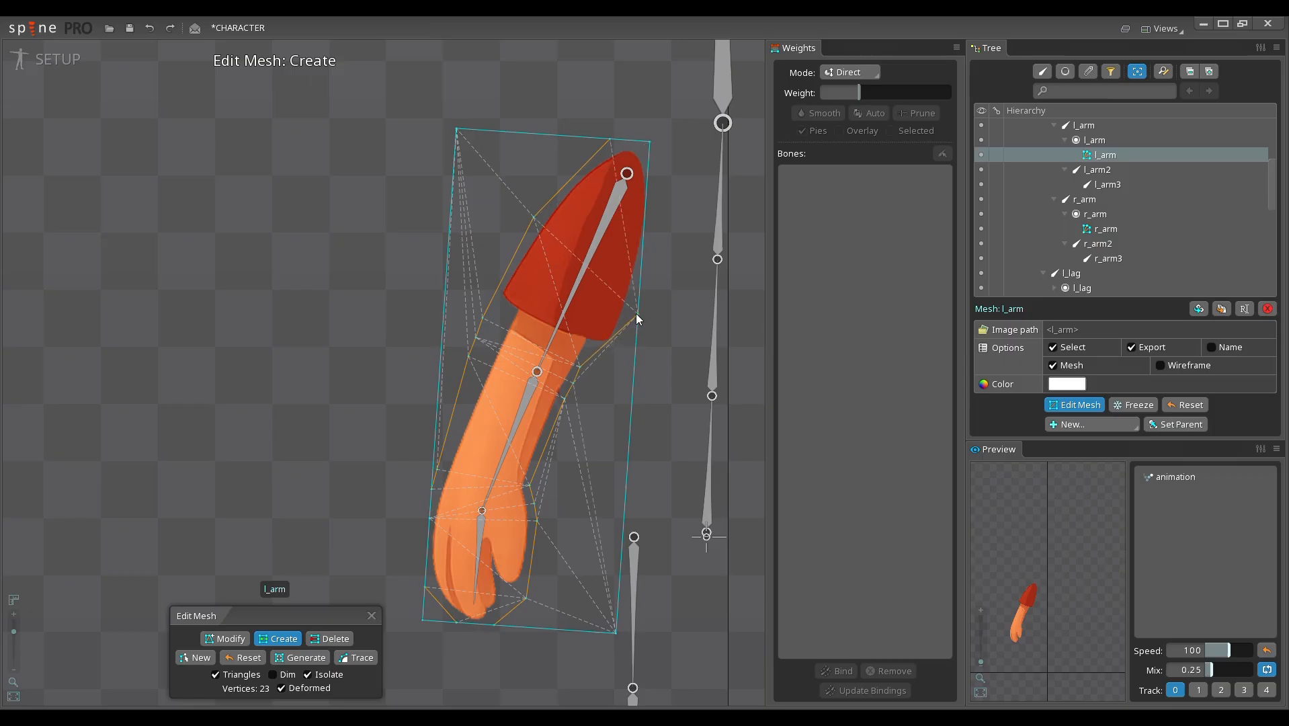
Step: Delete the three unused rectangle corners outside the l_arm outline and finish editing its mesh
key(d)
click(457, 129)
click(616, 632)
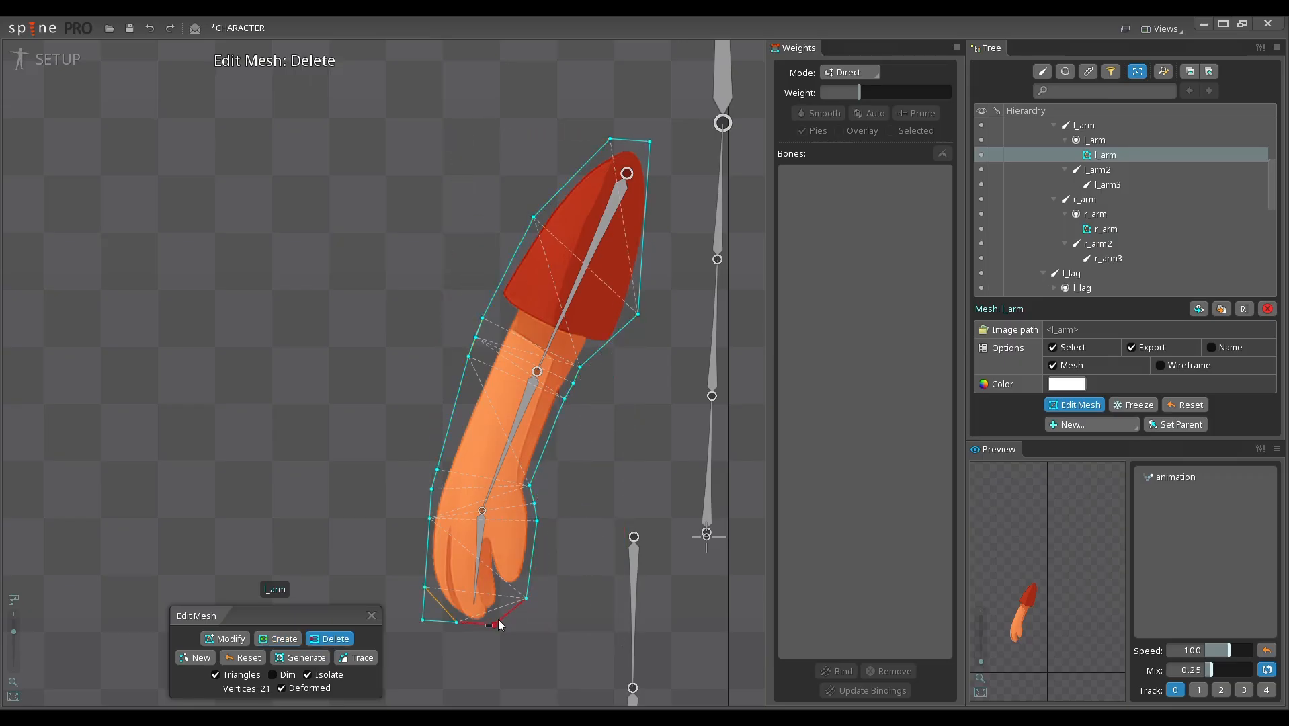
drag(443, 606, 412, 610)
click(372, 617)
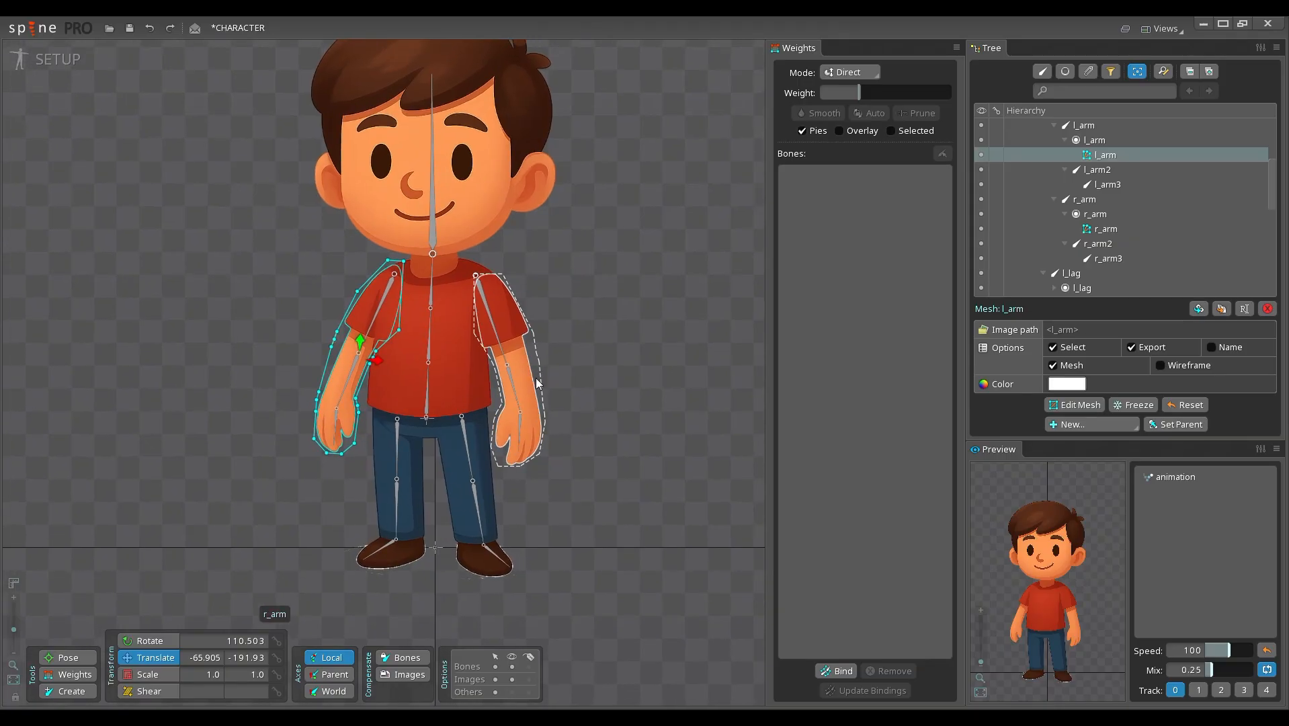
Step: Open the r_lag mesh for editing and draw connected vertices around the leg and shoe, clustering them at the knee and ankle
click(600, 399)
click(455, 389)
click(477, 494)
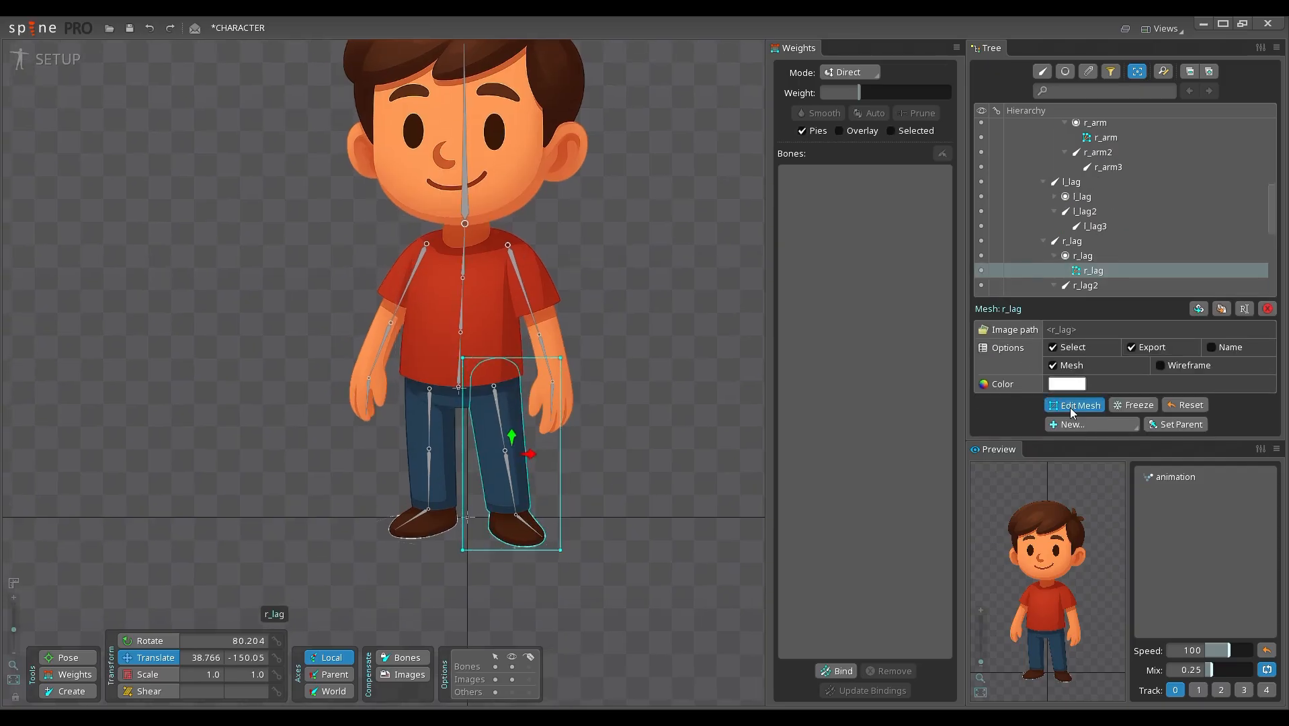
click(1074, 406)
click(281, 641)
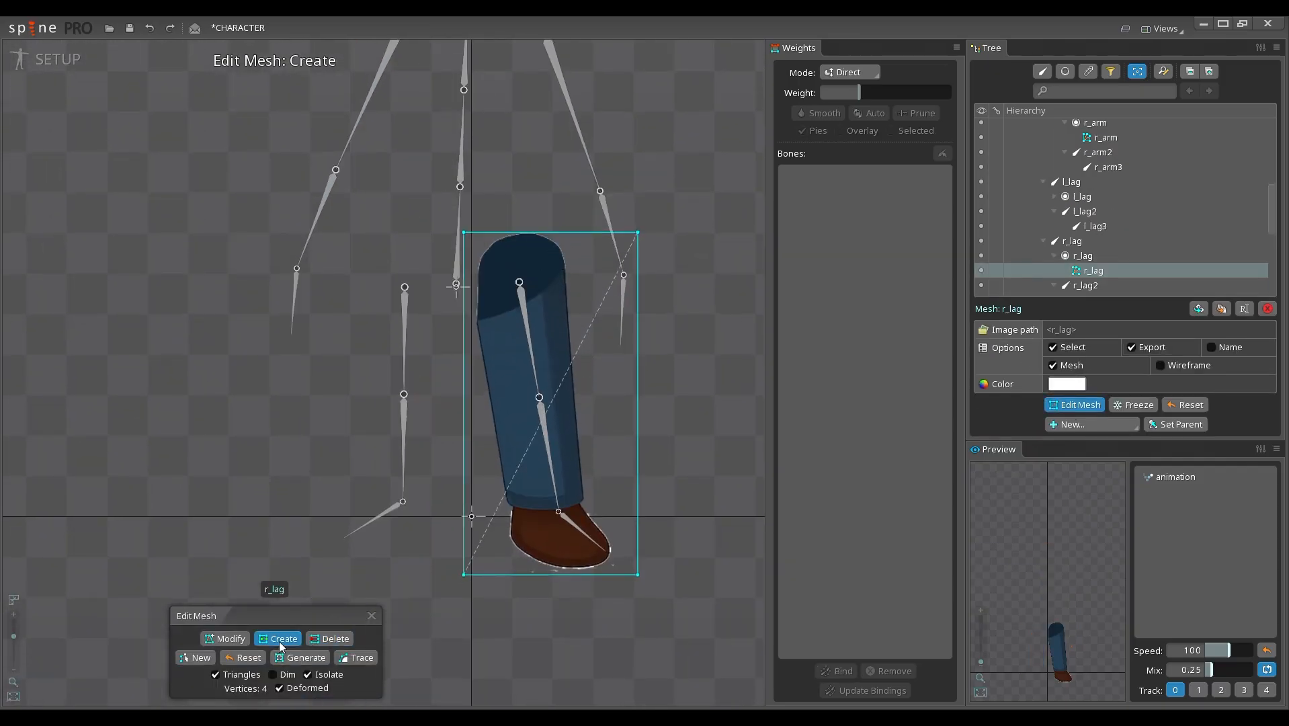
click(564, 232)
drag(564, 232, 483, 388)
click(588, 483)
click(557, 574)
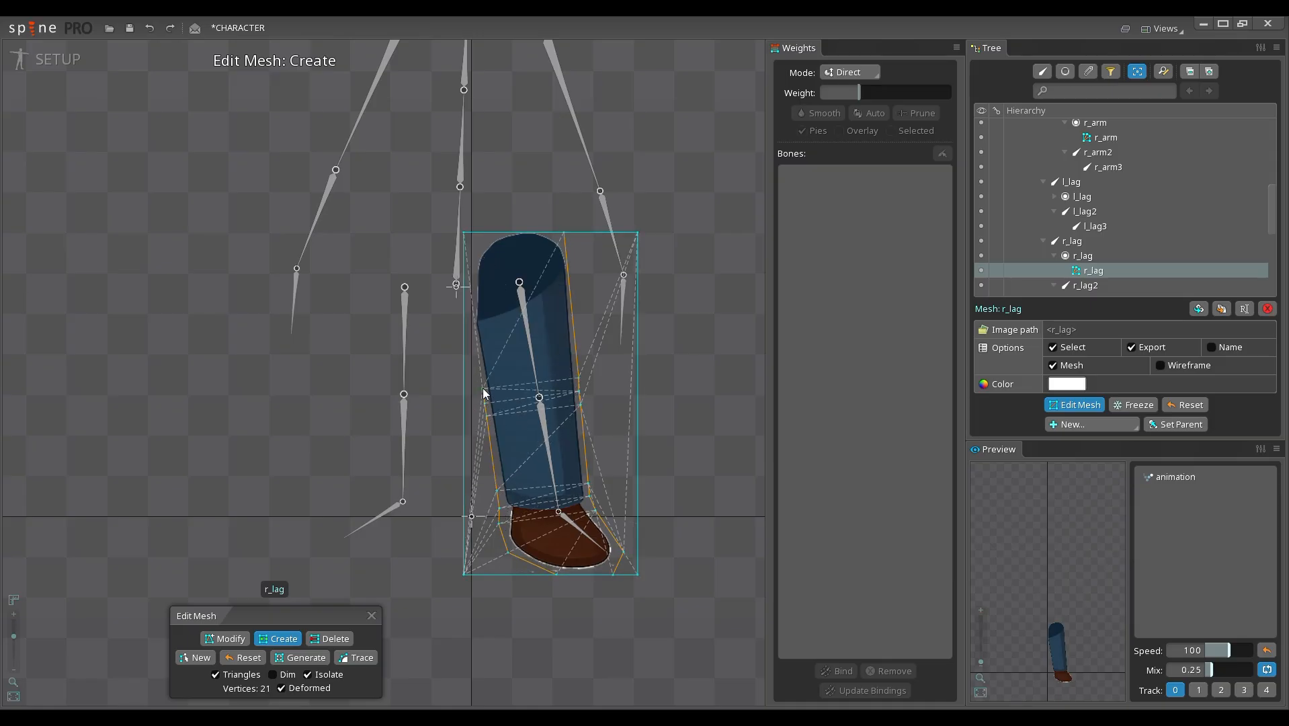
click(469, 302)
drag(474, 297, 472, 291)
Step: Delete the three unused rectangle corners outside the r_lag outline and finish editing its mesh
key(d)
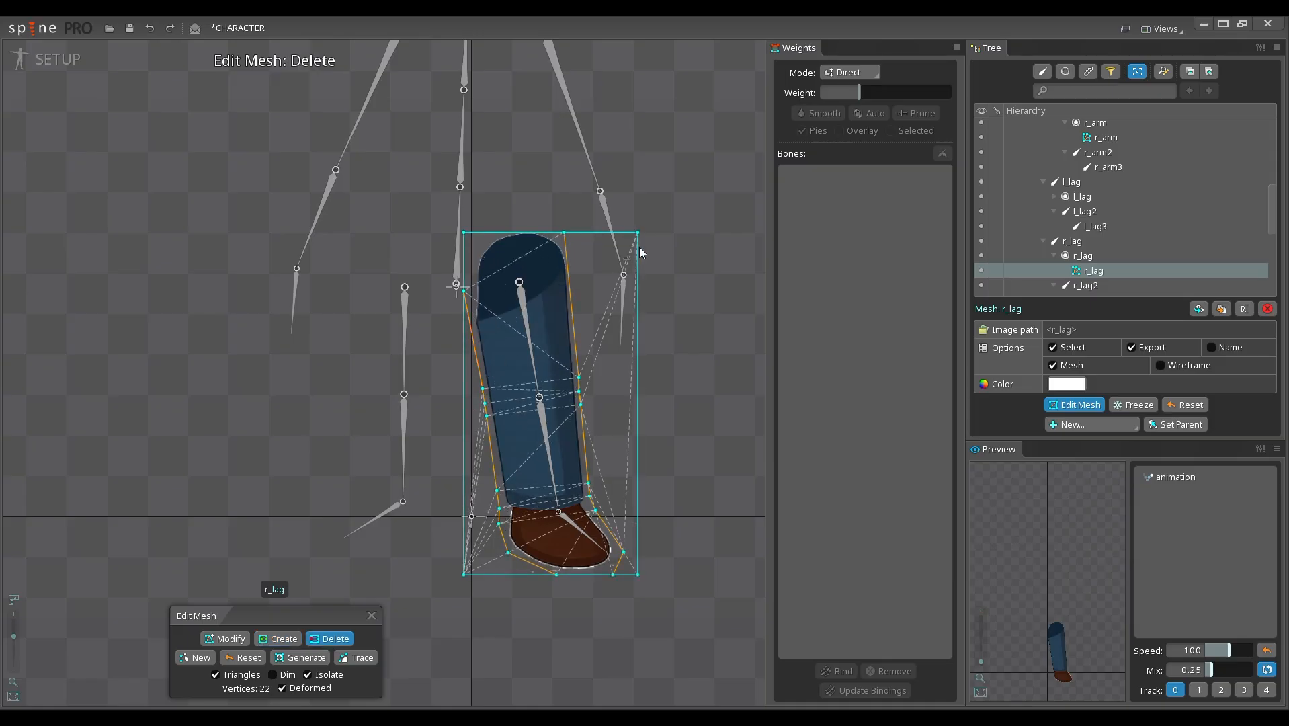
click(639, 240)
click(638, 575)
click(620, 496)
click(467, 573)
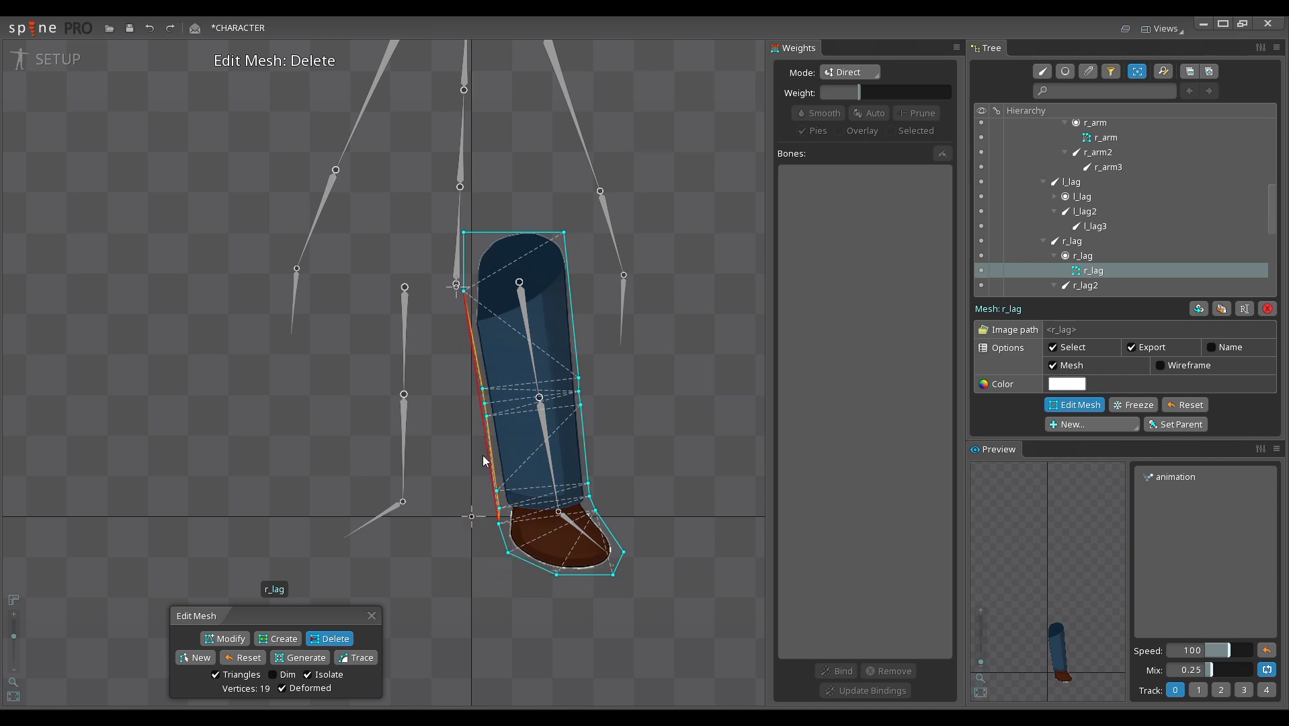
click(483, 458)
scroll(486, 291, down, 2)
click(371, 616)
Step: Convert the l_lag image into a mesh and open it for vertex creation
scroll(424, 423, down, 3)
click(426, 427)
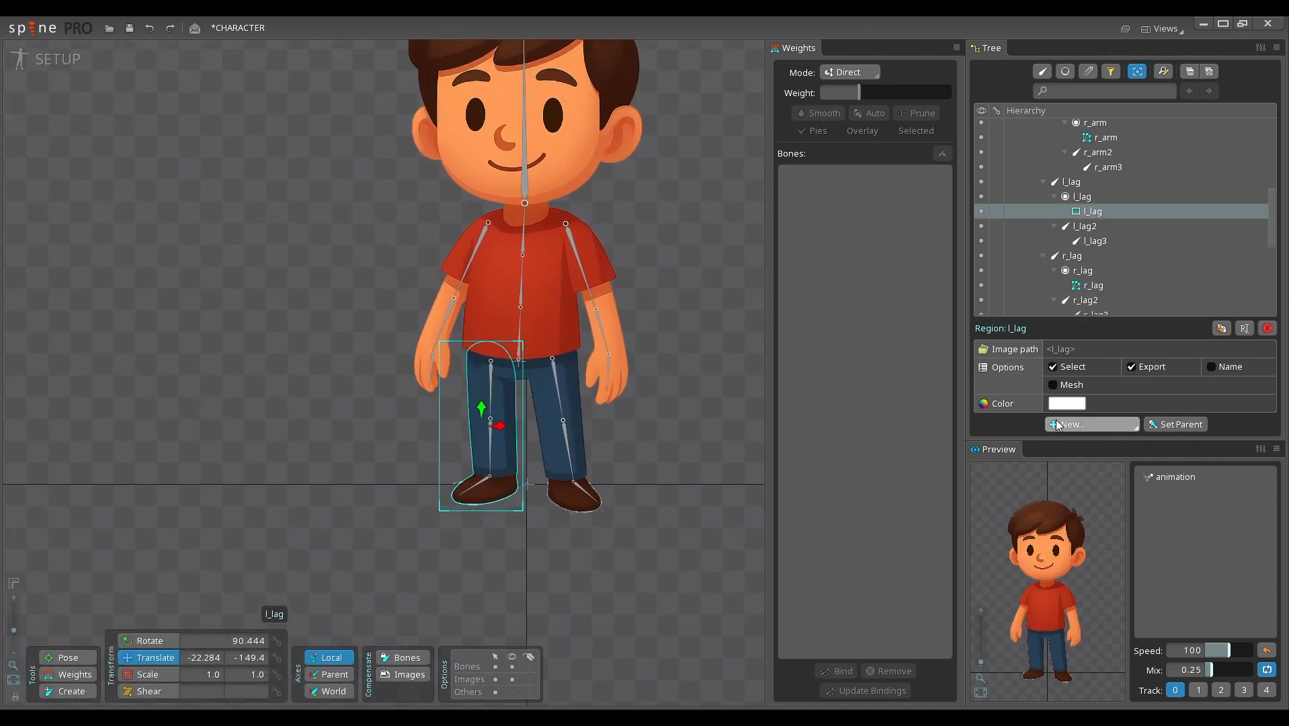
click(1070, 384)
click(1071, 405)
scroll(512, 417, up, 4)
scroll(517, 403, up, 1)
key(c)
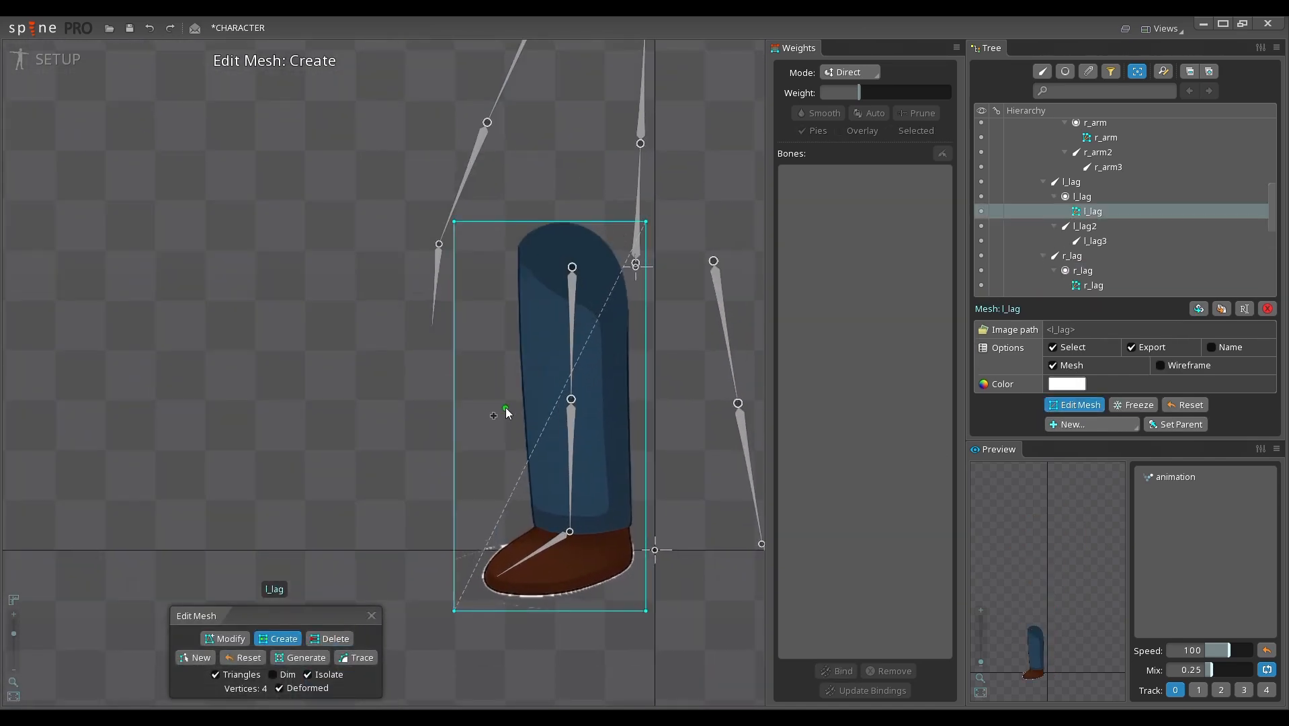
Step: Draw connected vertices along the front of the l_lag leg from its upper edge to the toe, clustering them at the knee and ankle
click(515, 410)
click(516, 396)
click(514, 380)
click(506, 249)
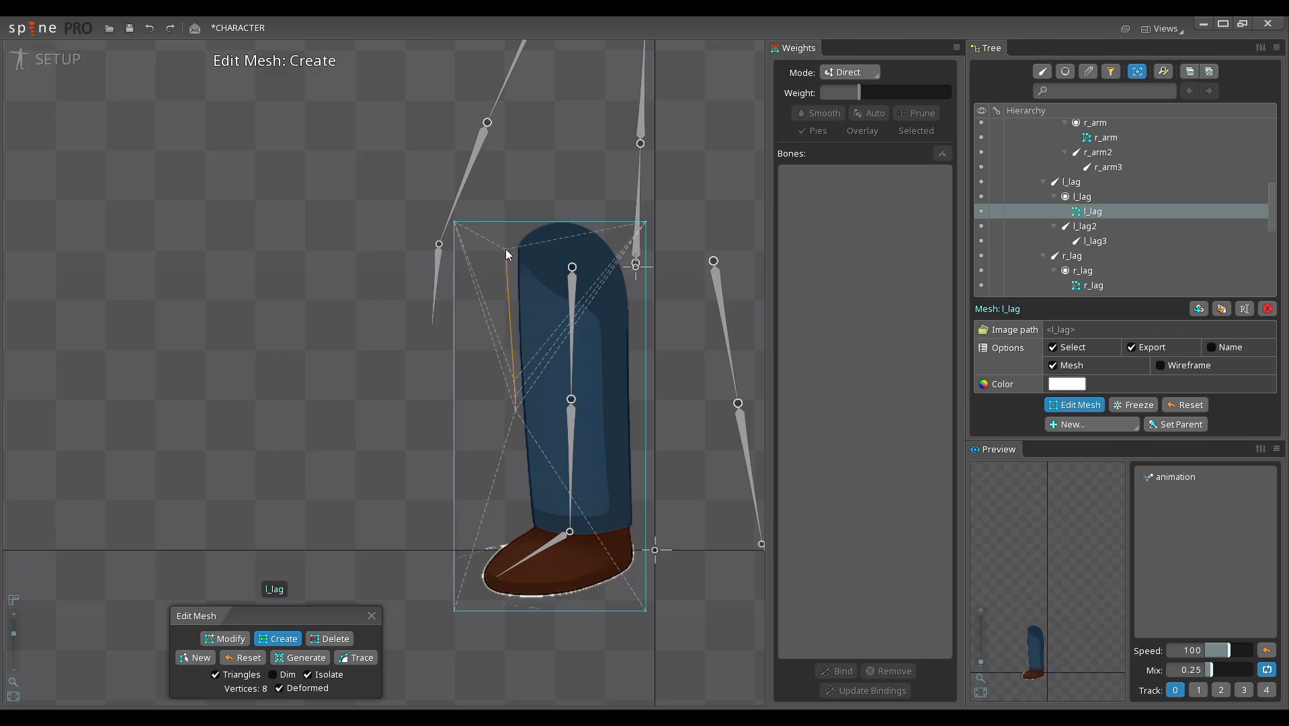
click(517, 221)
drag(516, 410, 504, 543)
click(480, 564)
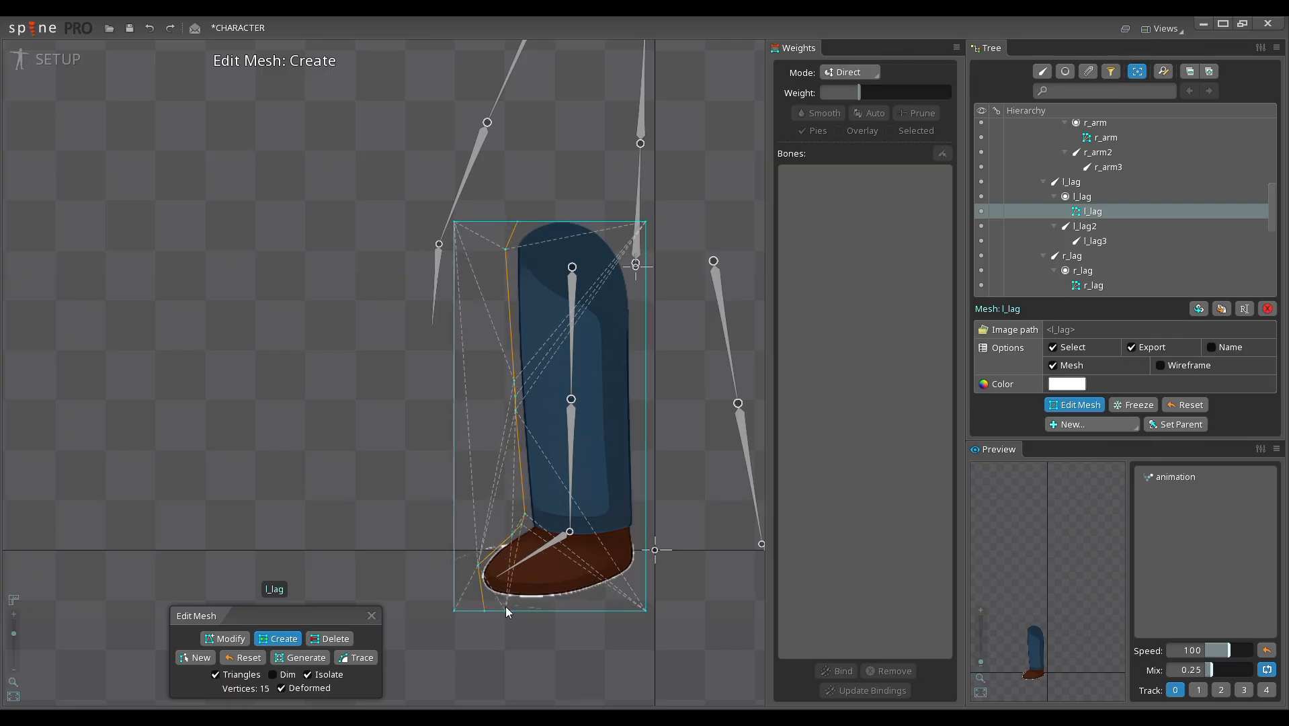
Step: Add vertices below the l_lag shoe sole and up the back of the leg, clustering them at the ankle and knee
click(600, 609)
click(646, 561)
click(646, 541)
click(647, 520)
click(646, 412)
click(646, 394)
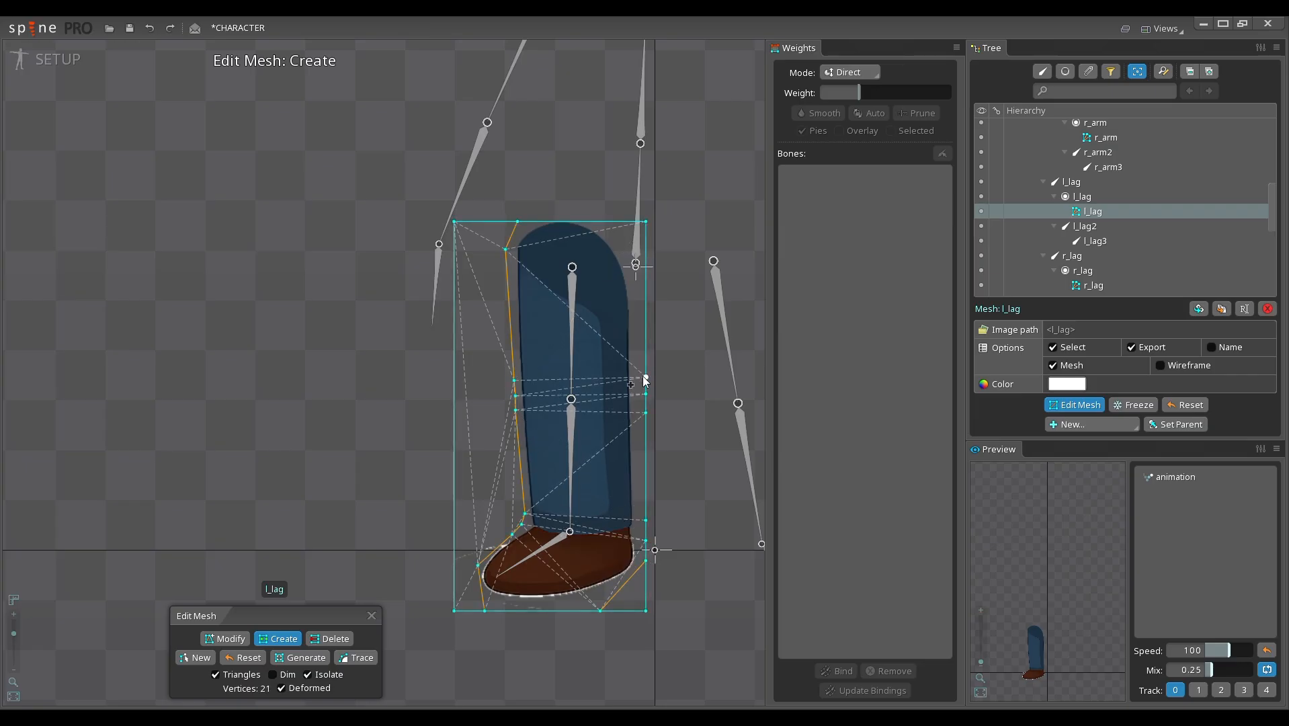
Step: Delete the three unused rectangle corners outside the l_lag outline and finish editing its mesh
key(d)
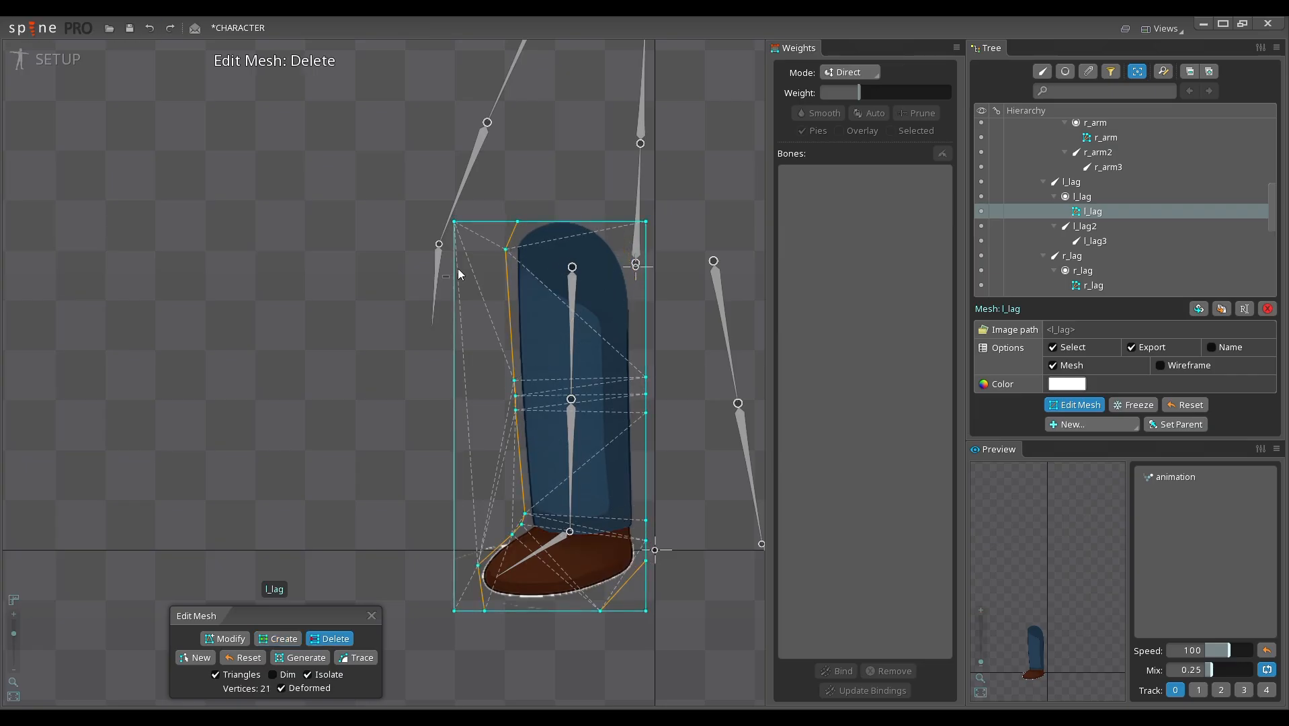
click(454, 221)
click(454, 610)
click(479, 548)
click(646, 611)
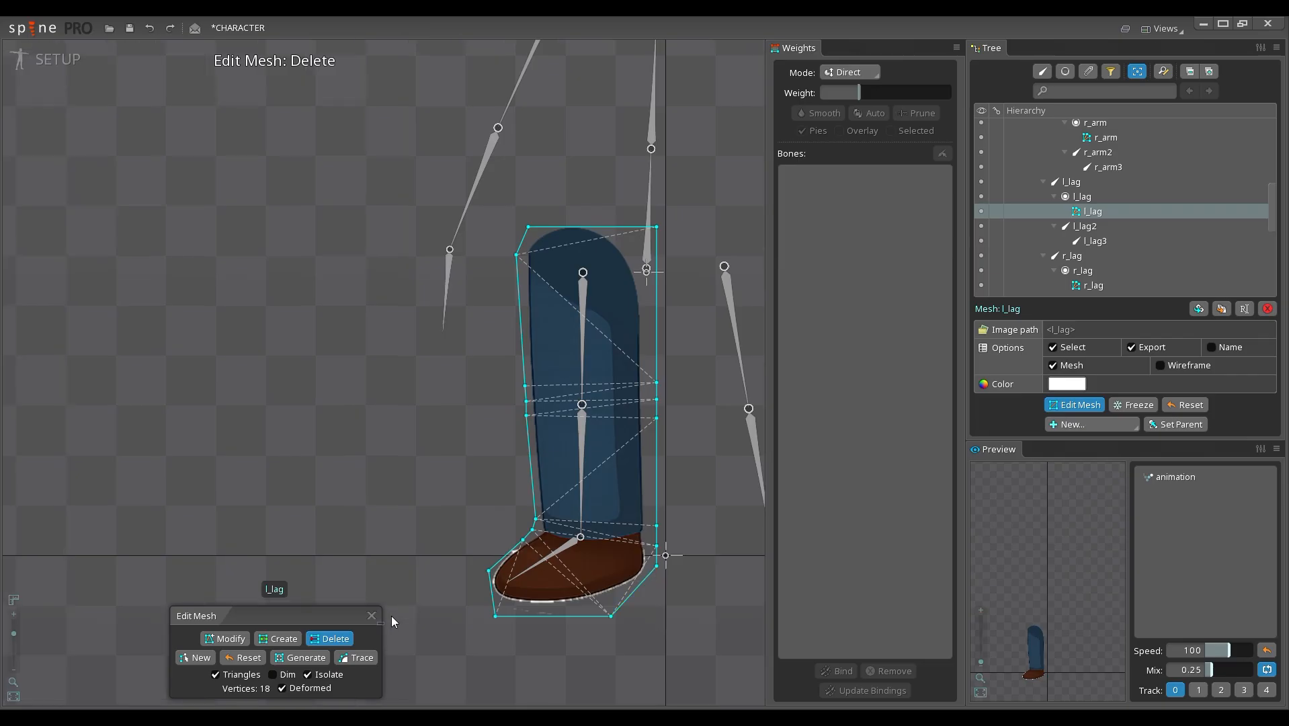
click(372, 616)
Step: Convert the body image into a mesh and open it for vertex creation
scroll(409, 302, down, 3)
click(547, 300)
scroll(532, 390, up, 3)
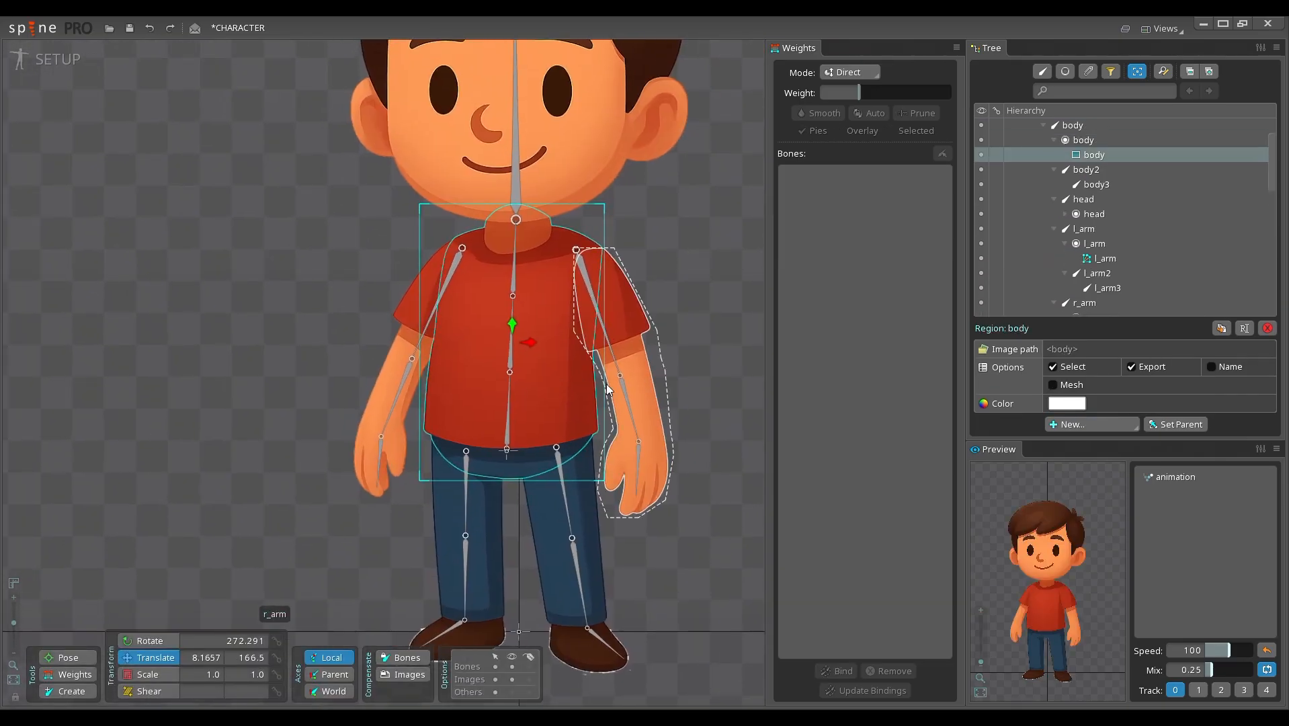
click(1053, 384)
click(1074, 404)
scroll(477, 390, up, 3)
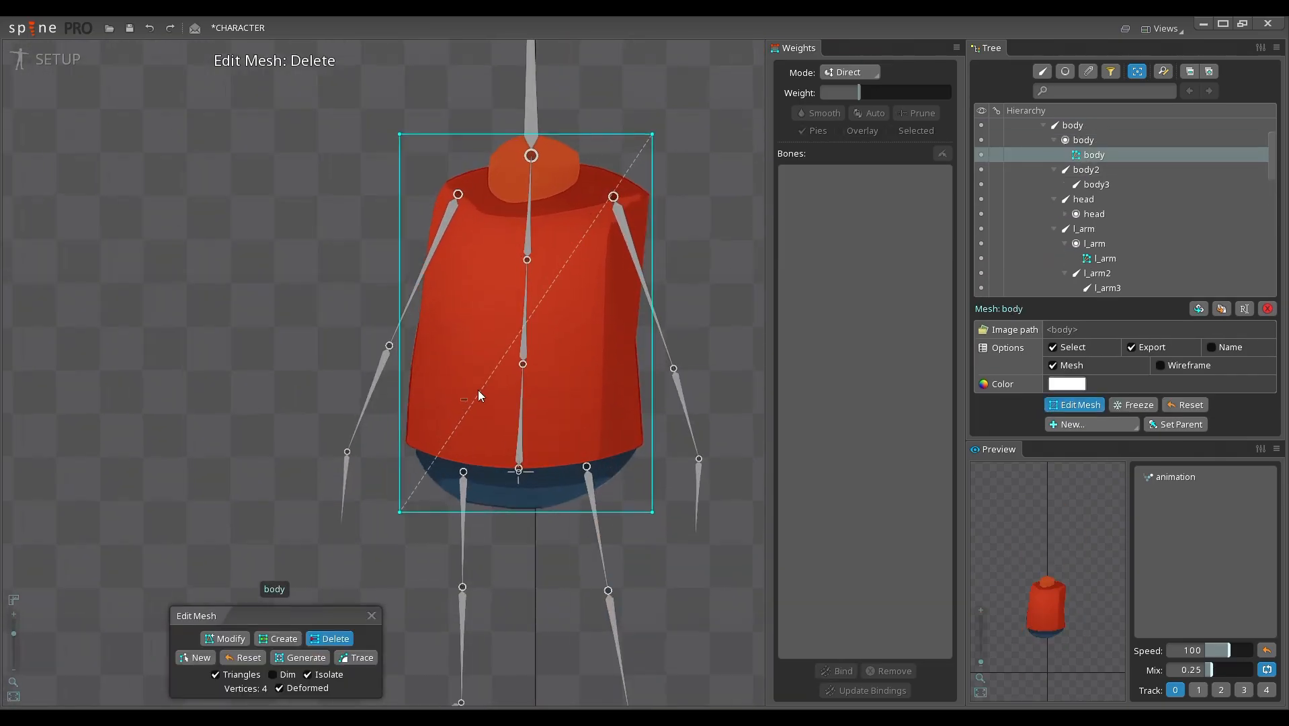
key(m)
key(c)
Step: Add body mesh vertices around both hips and up the torso side nearest the r_arm bone
click(358, 509)
click(426, 576)
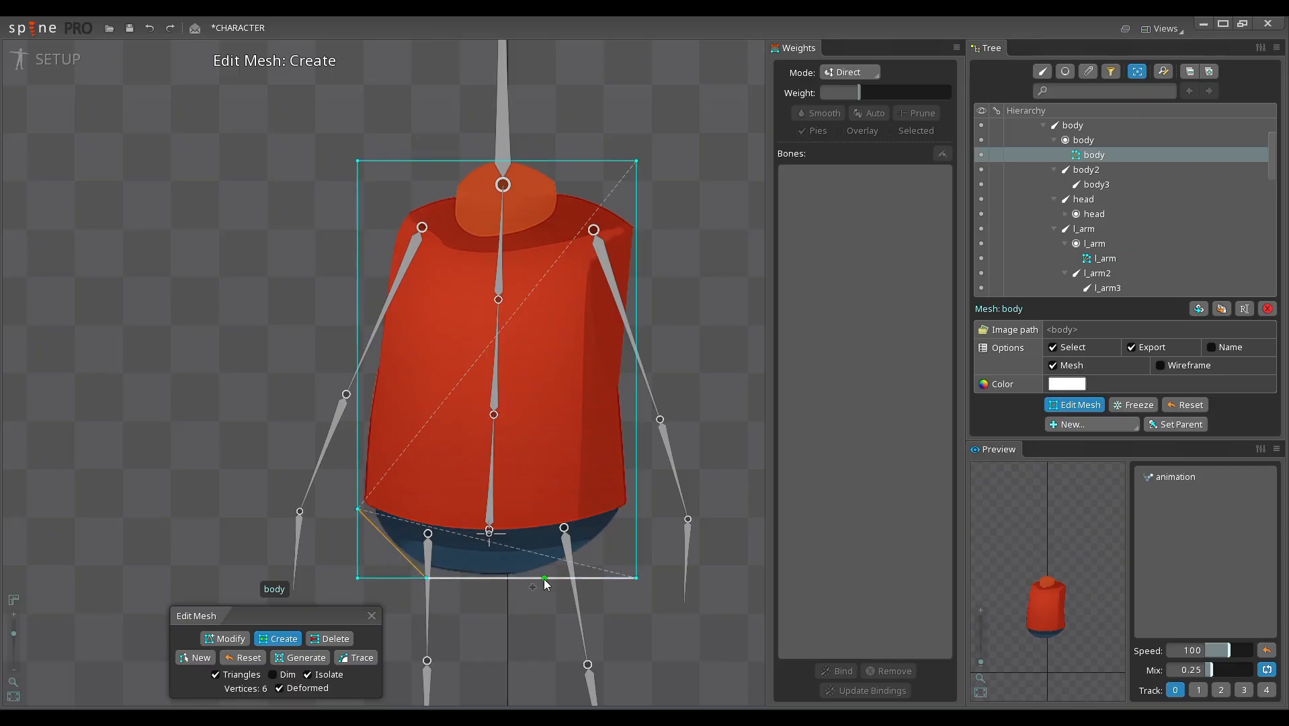
click(538, 577)
click(637, 511)
click(636, 420)
click(636, 314)
Step: Draw the remaining body outline vertices along the torso side nearest the l_arm bone, over both shoulders and around the neck
click(381, 294)
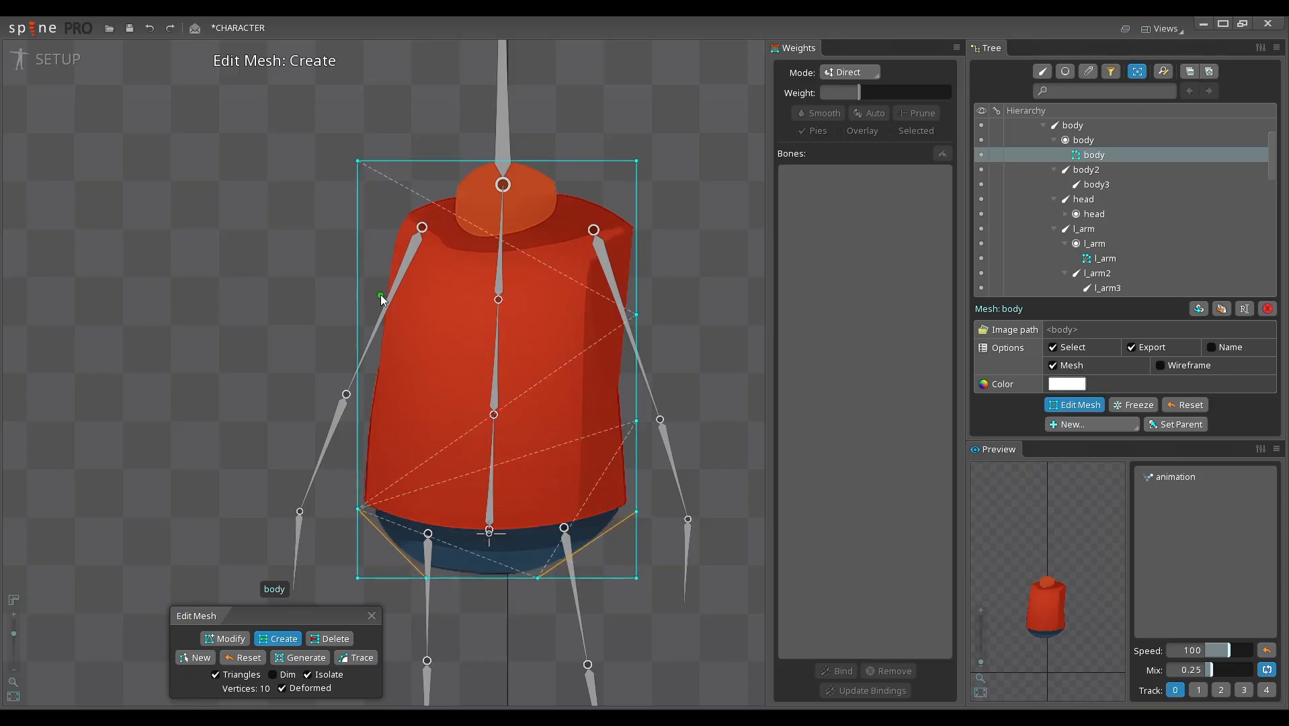
click(360, 413)
click(404, 202)
click(446, 192)
click(460, 162)
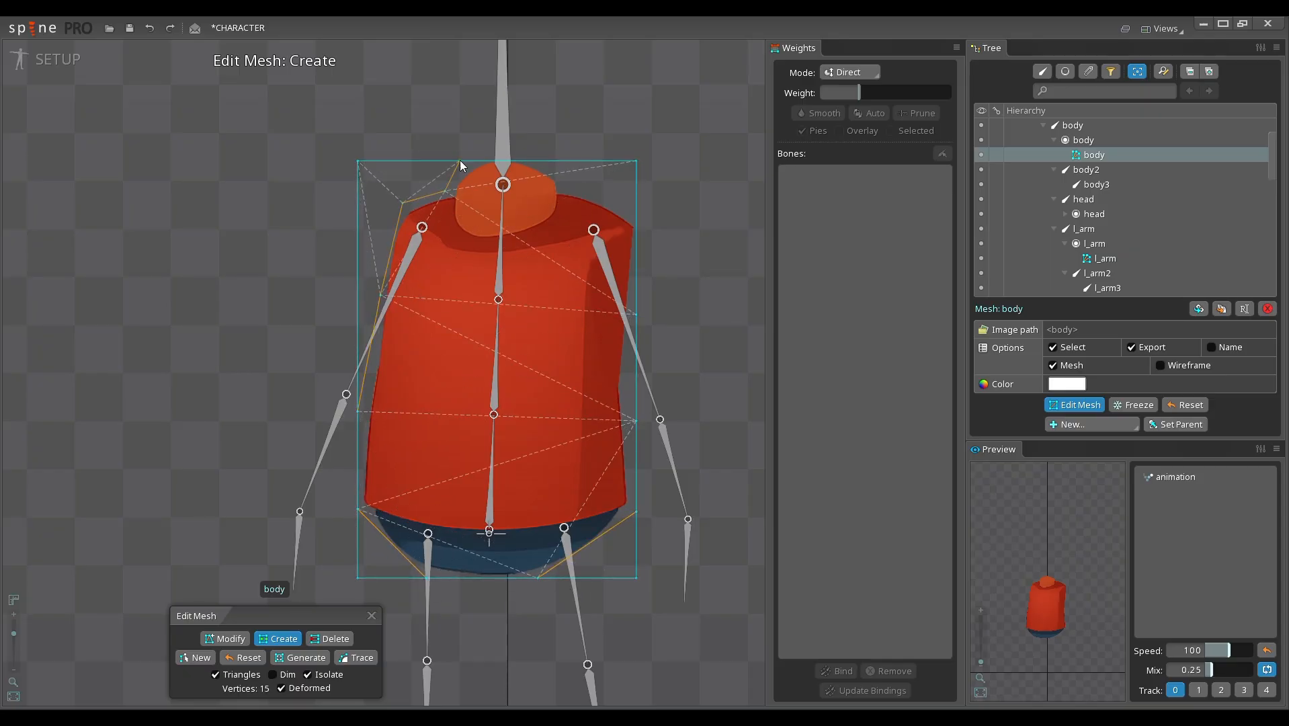
click(556, 162)
click(563, 189)
click(637, 219)
Step: Delete the four unused rectangle corners outside the body outline
key(d)
click(637, 161)
click(358, 162)
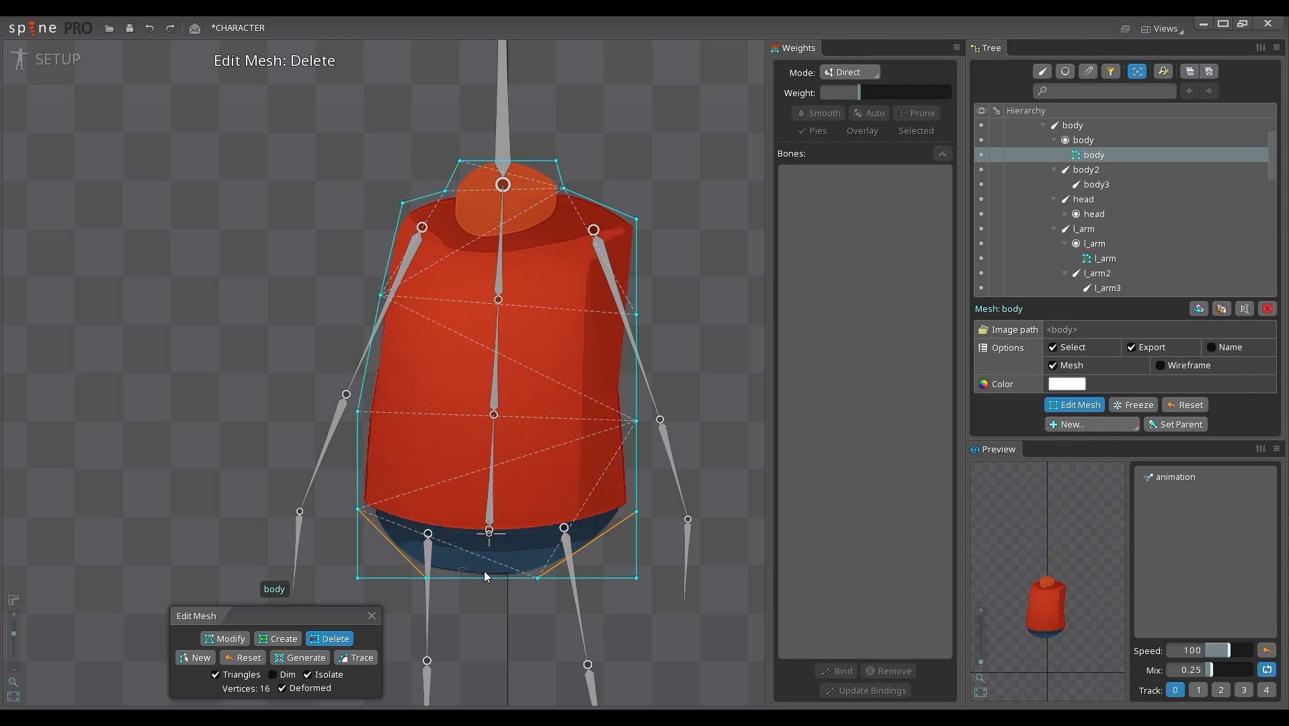
click(637, 576)
click(358, 578)
Step: Add extra vertices on both sides of the body mesh at chest and waist height
right_click(451, 434)
right_click(462, 445)
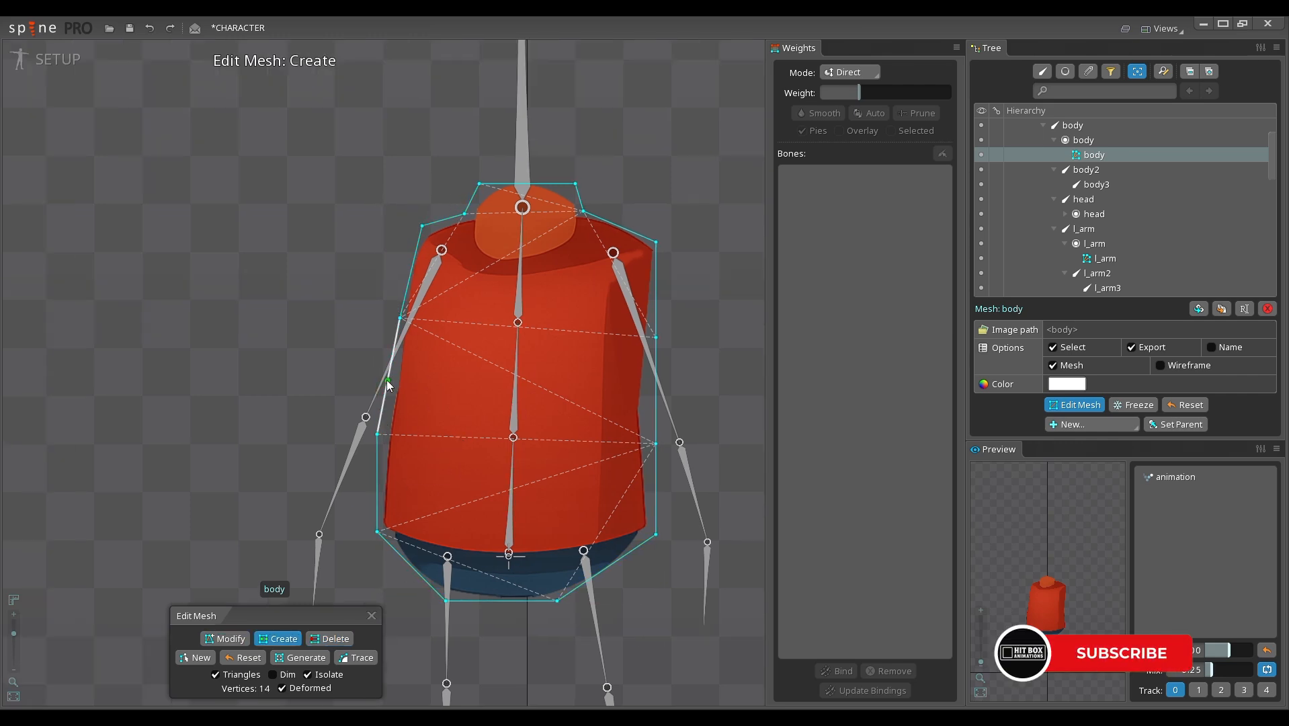
click(388, 382)
click(655, 389)
click(656, 291)
click(411, 273)
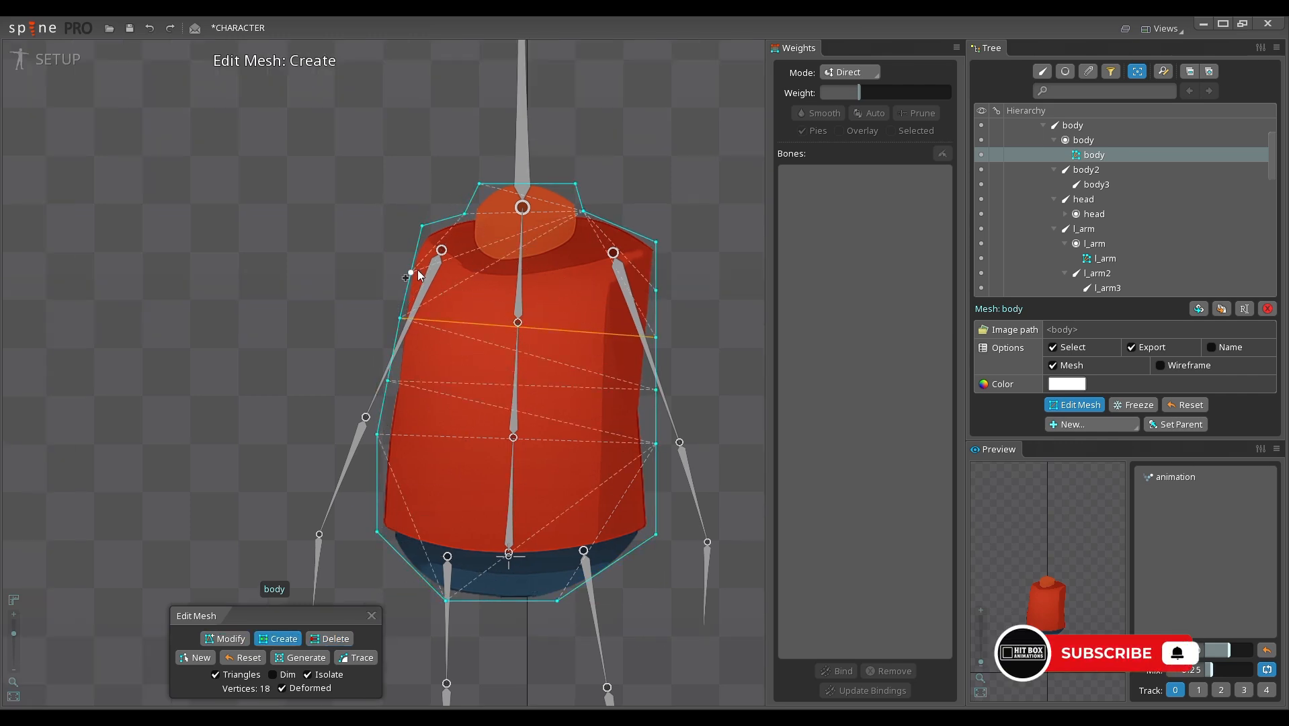
Step: Connect the opposite side vertices with edges across the torso from chest to hips, and finish editing the body mesh
drag(411, 272, 656, 290)
drag(388, 381, 656, 389)
drag(377, 435, 655, 444)
drag(377, 487, 655, 495)
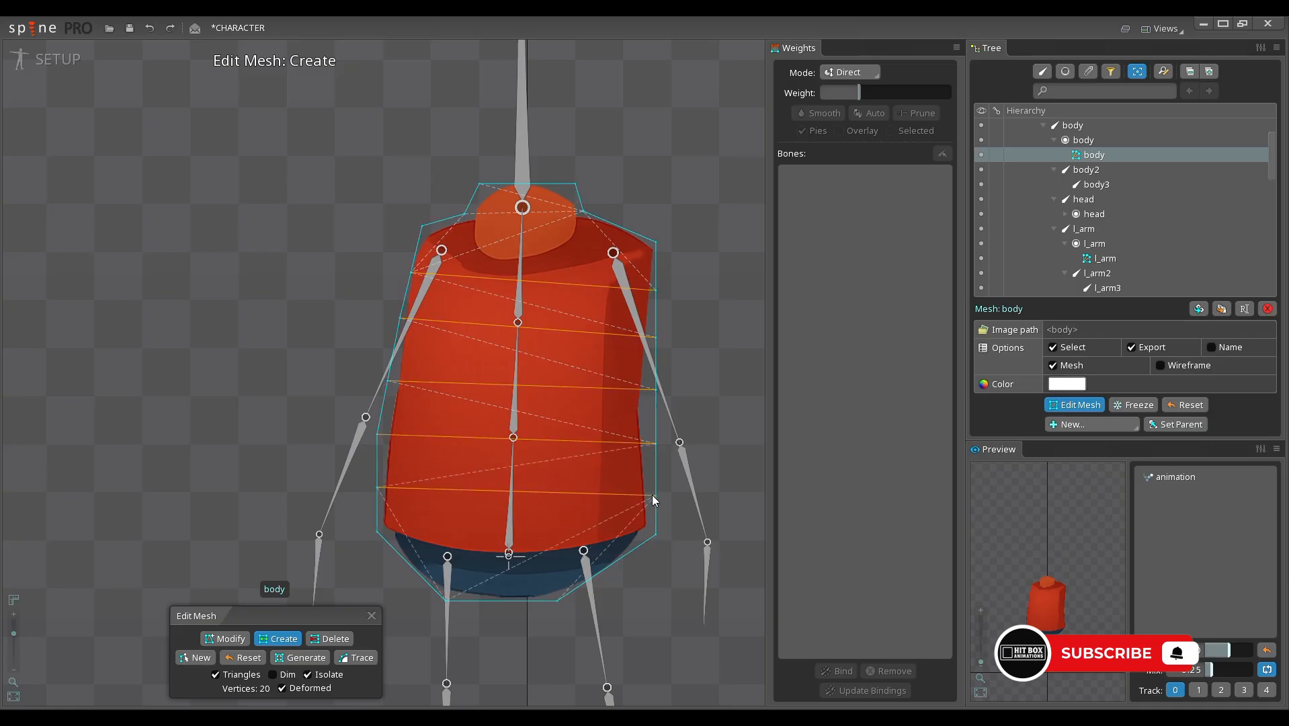
scroll(511, 494, down, 1)
click(372, 616)
Step: Try rotating the head bone to test the head's movement, and undo the rotation
scroll(591, 397, down, 4)
double_click(609, 385)
drag(562, 287, 627, 335)
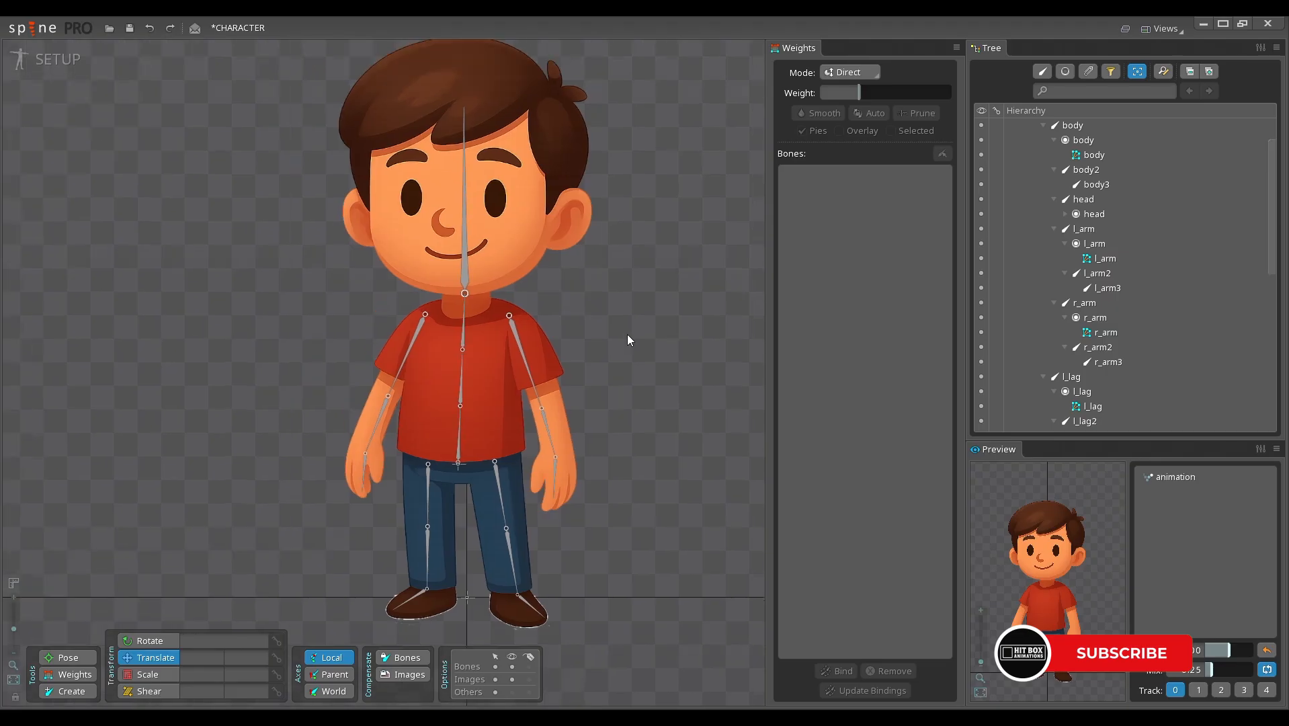
click(484, 221)
drag(558, 266, 555, 308)
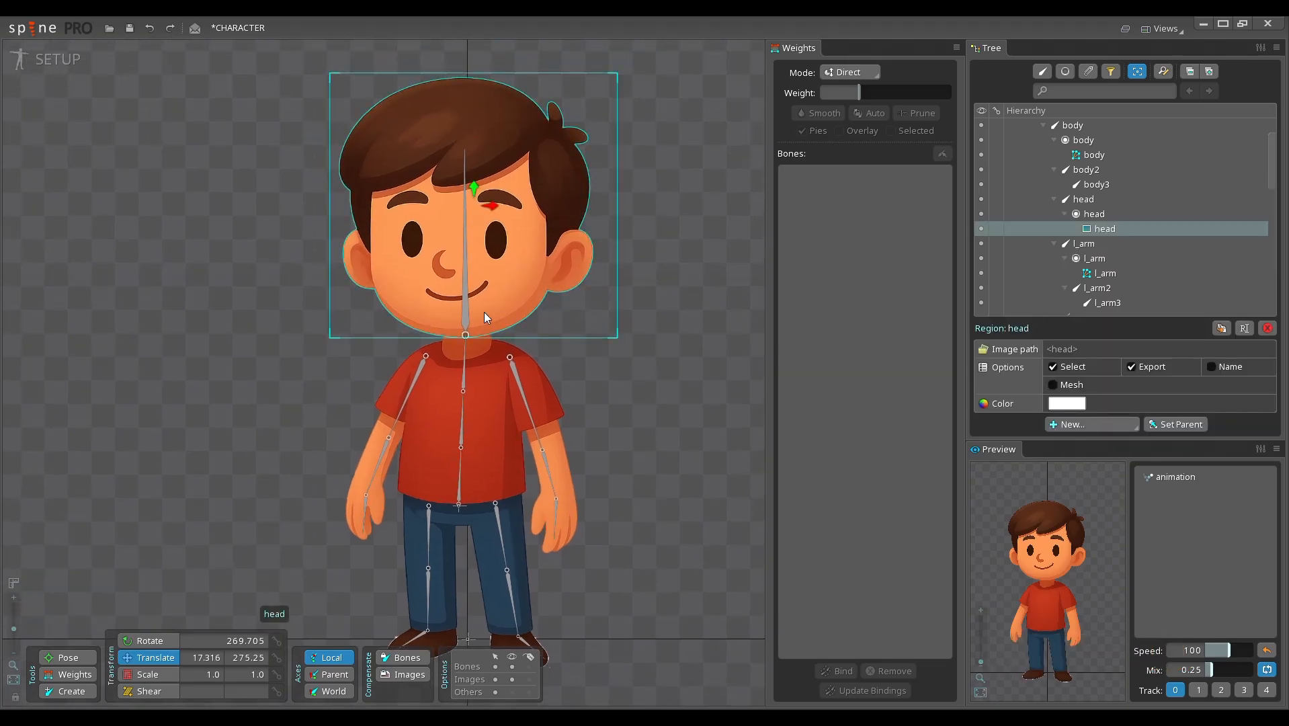
click(466, 314)
key(c)
drag(705, 306, 662, 341)
key(ctrl+z)
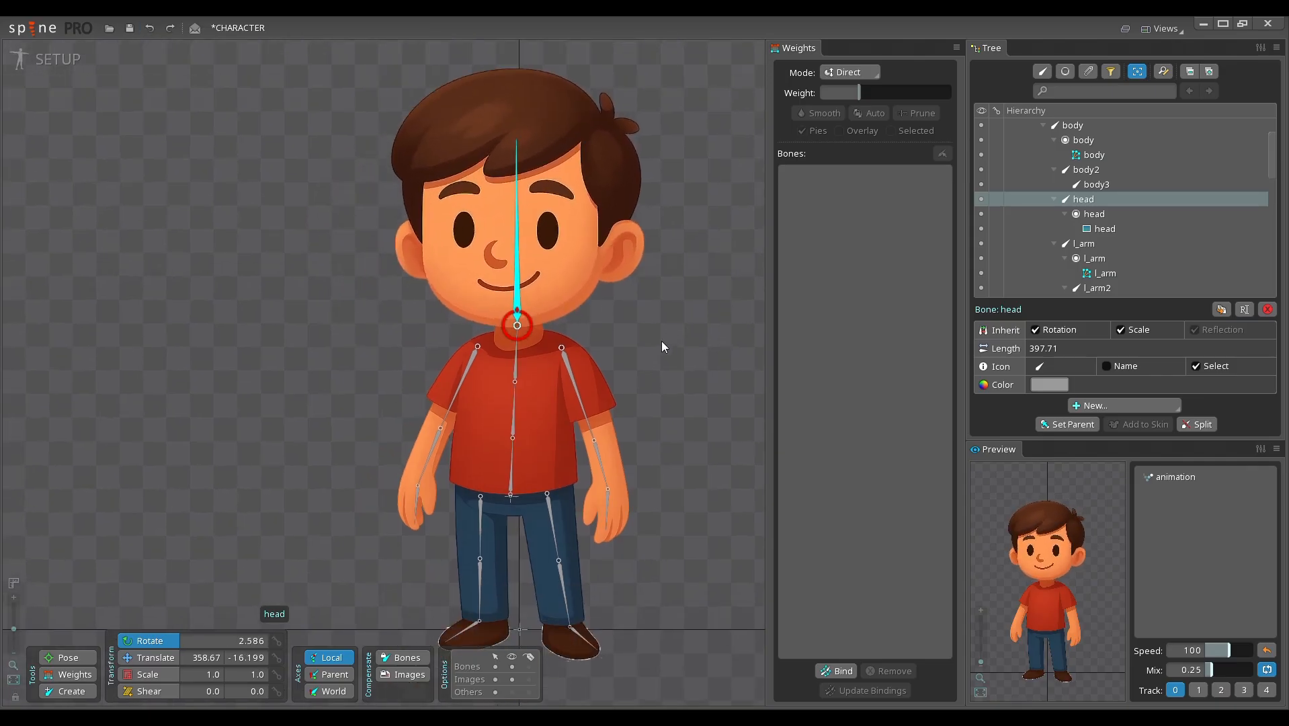
Step: Select the r_arm bone and its child r_arm2 to examine the arm's bone chain
drag(582, 399, 592, 397)
key(space)
click(592, 396)
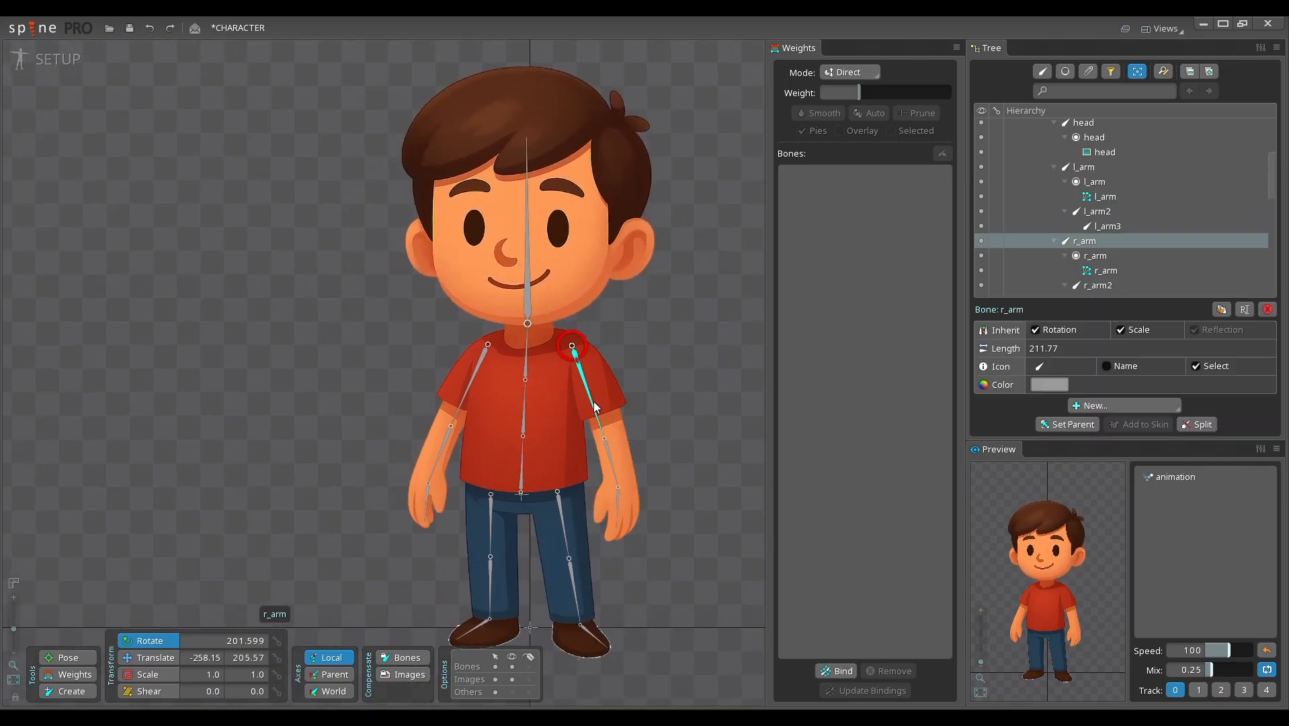
click(613, 465)
drag(690, 467, 662, 447)
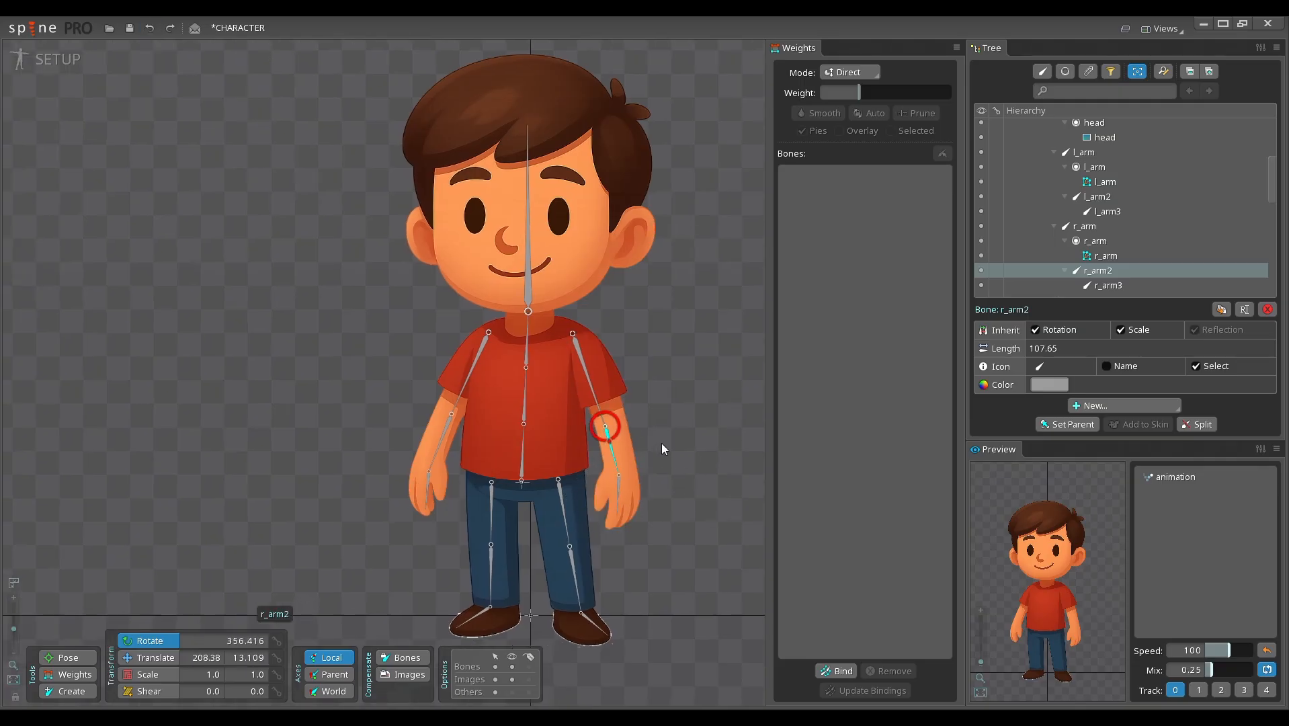
Step: Select the r_arm mesh and make sure the Weights view is open
click(640, 444)
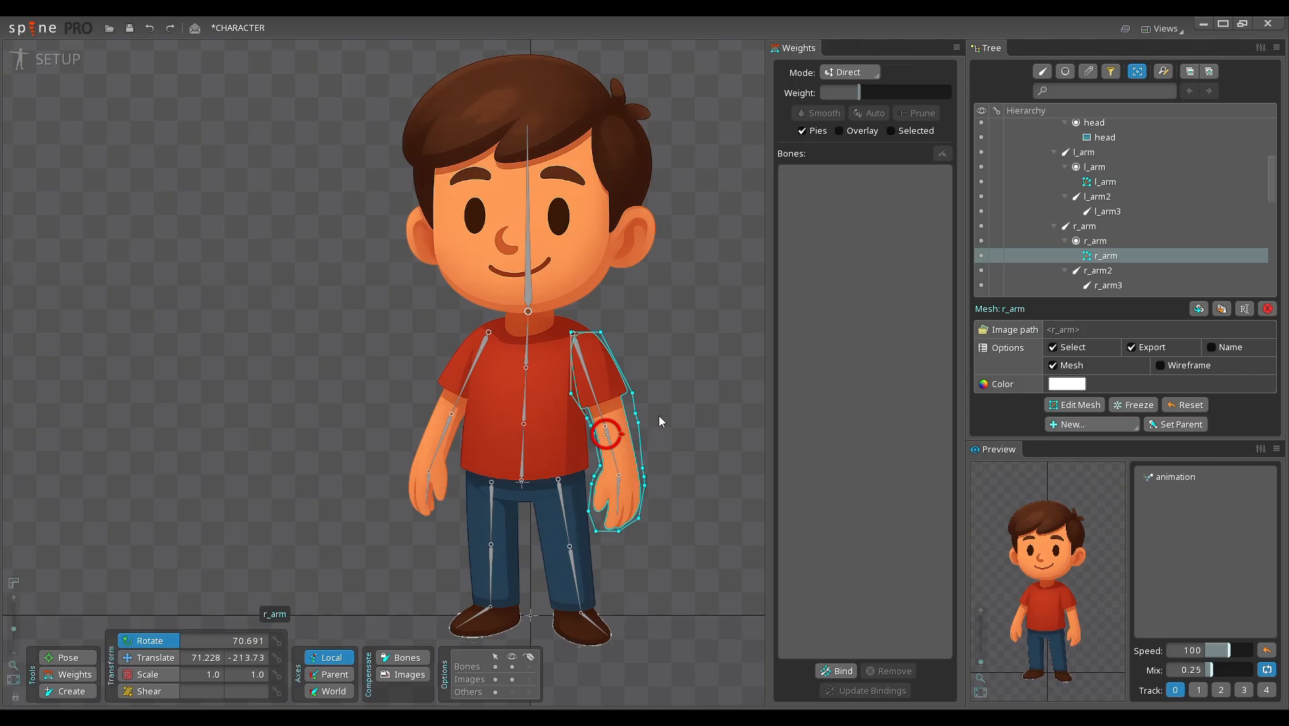
drag(660, 421, 648, 418)
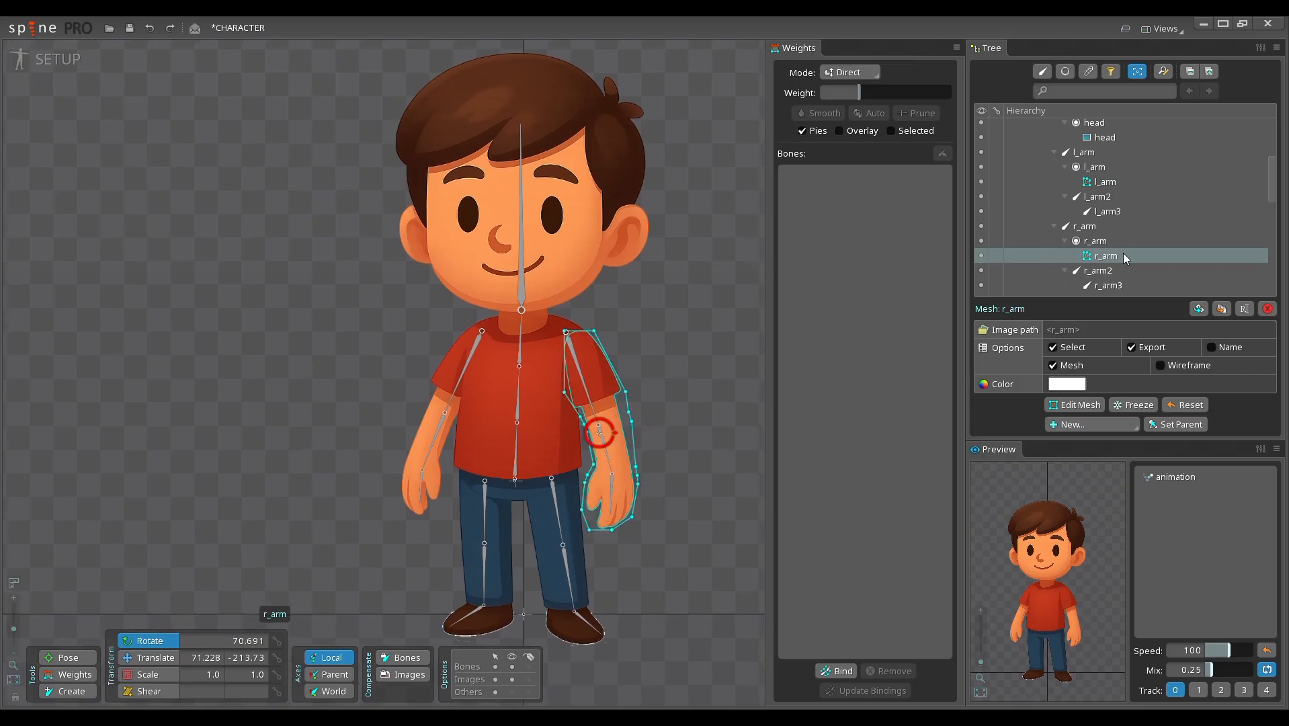
click(1161, 29)
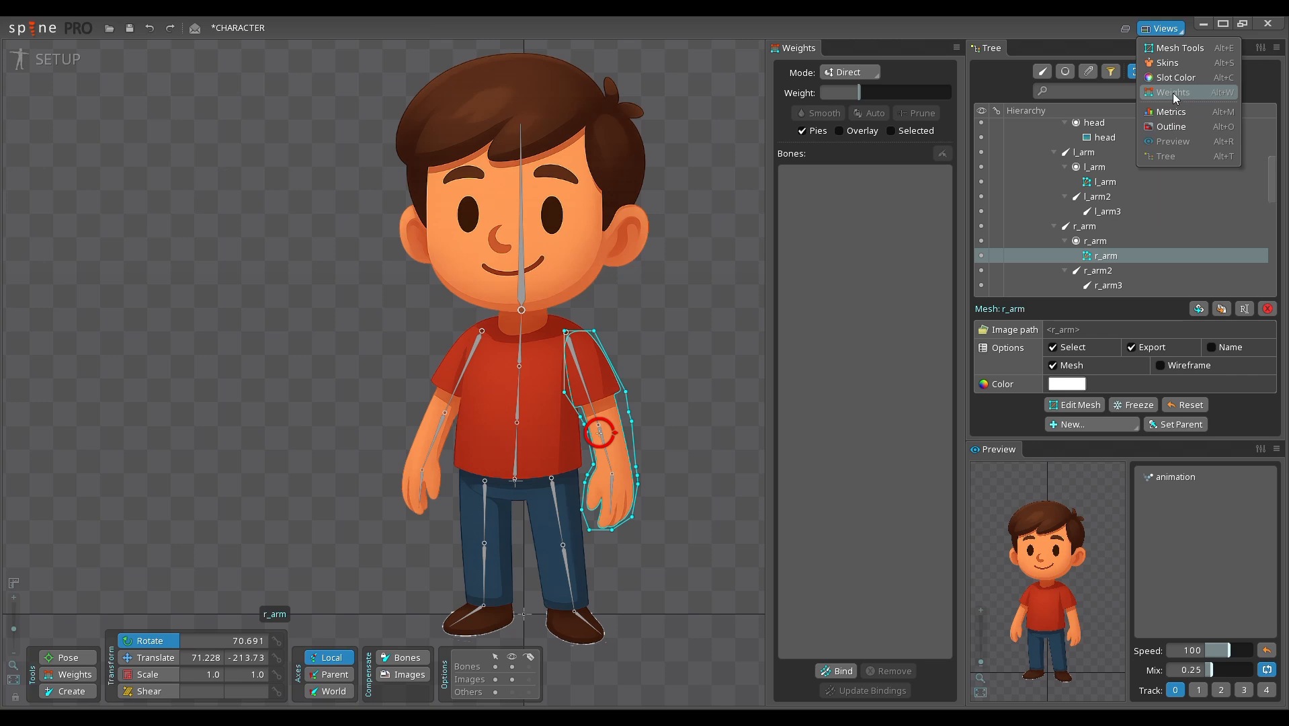
click(1224, 92)
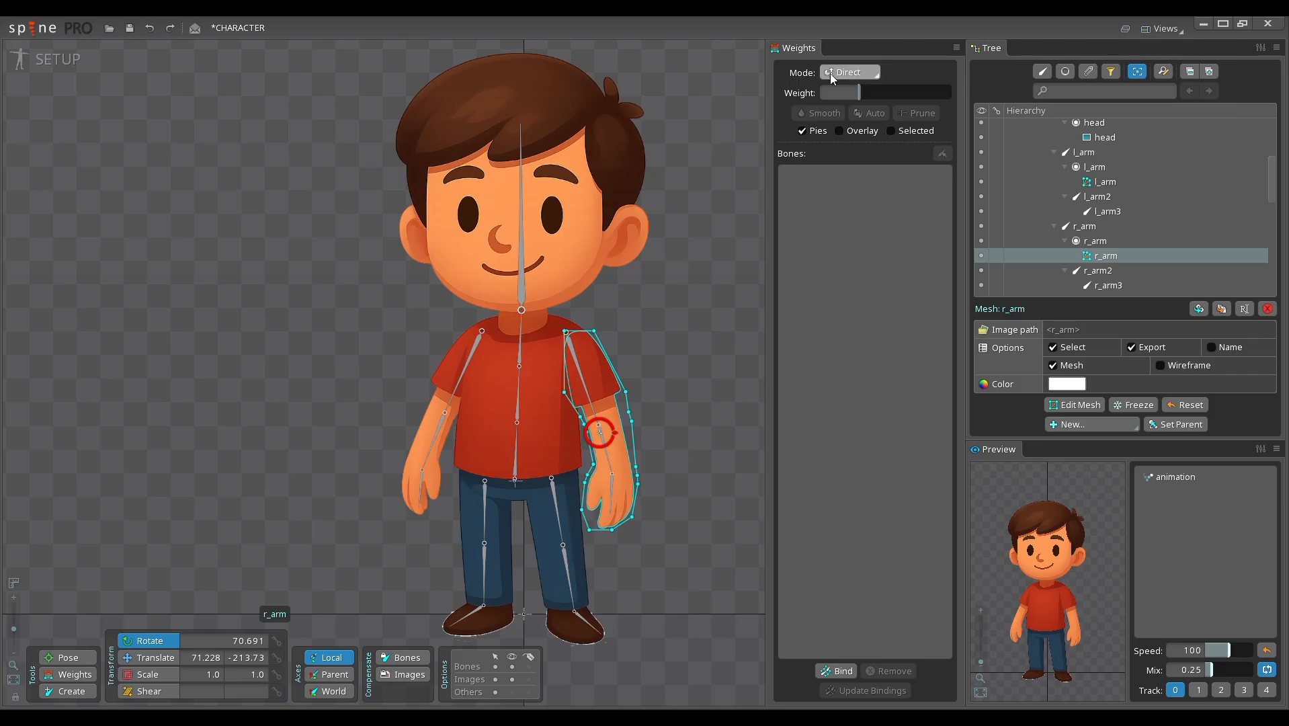
drag(644, 448, 637, 446)
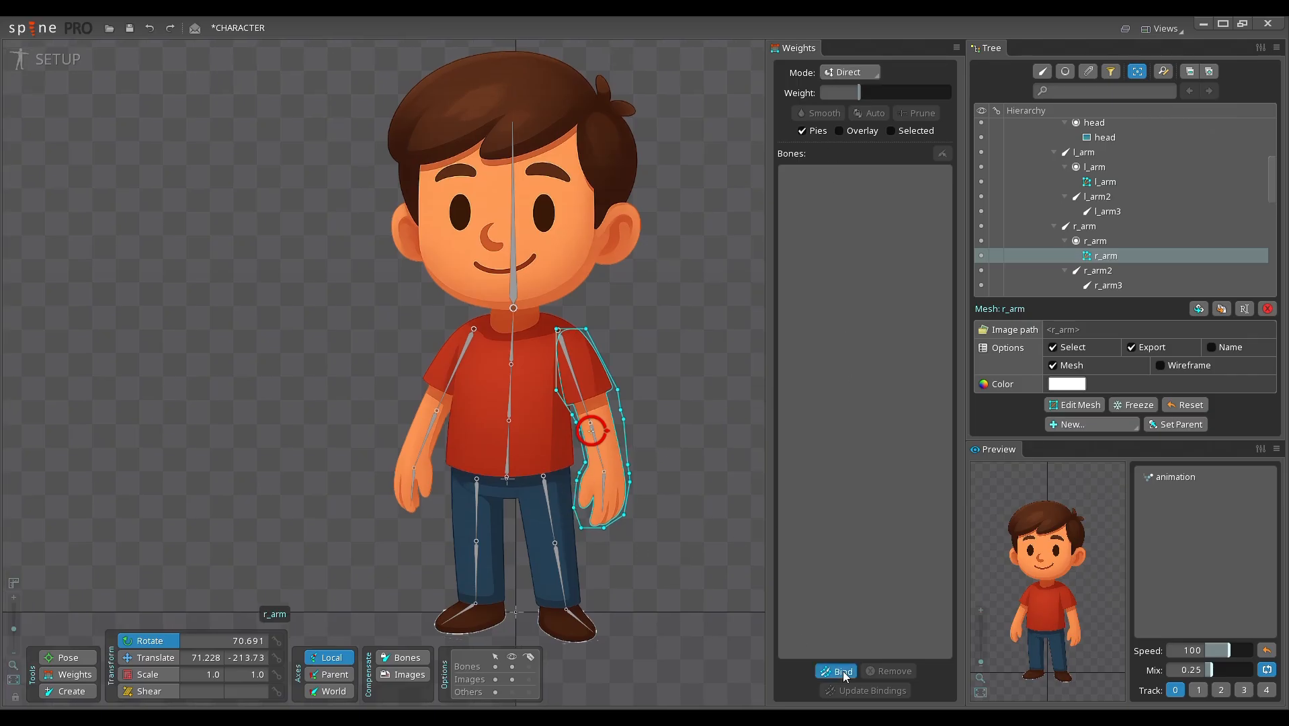
Step: Bind the r_arm, r_arm2 and r_arm3 bones to the r_arm mesh
click(841, 672)
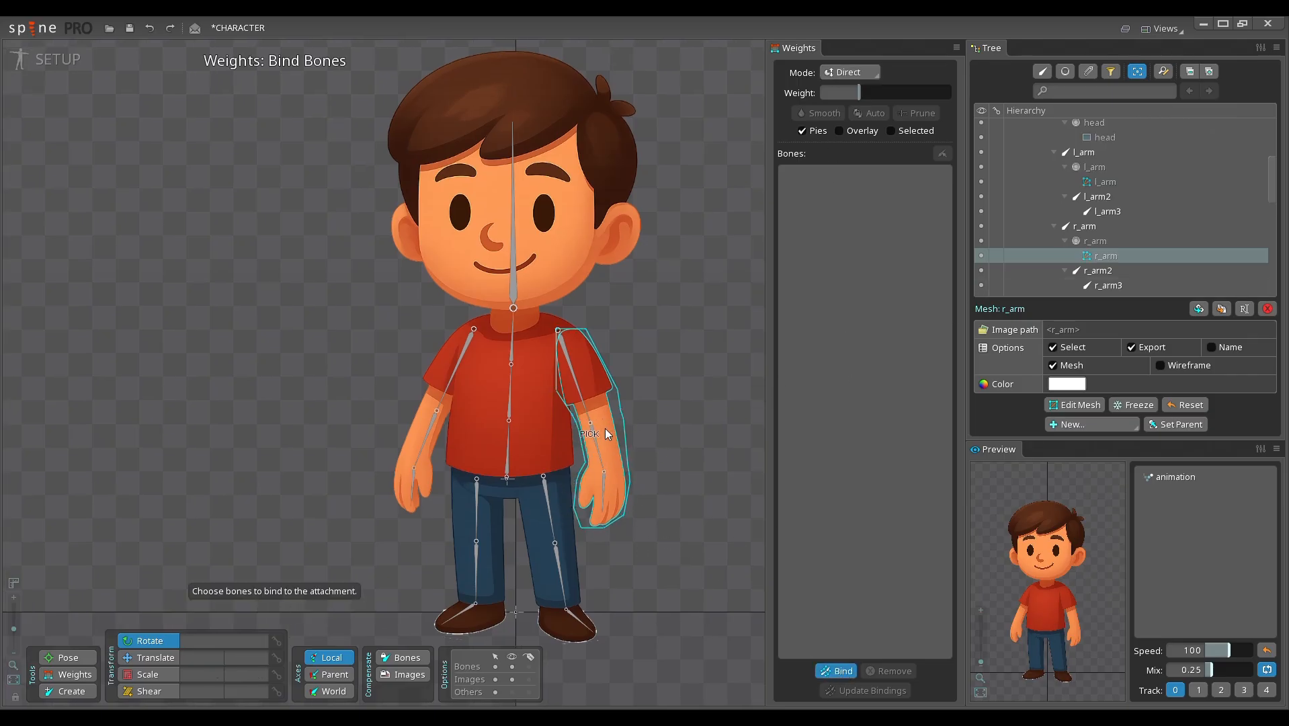
click(577, 393)
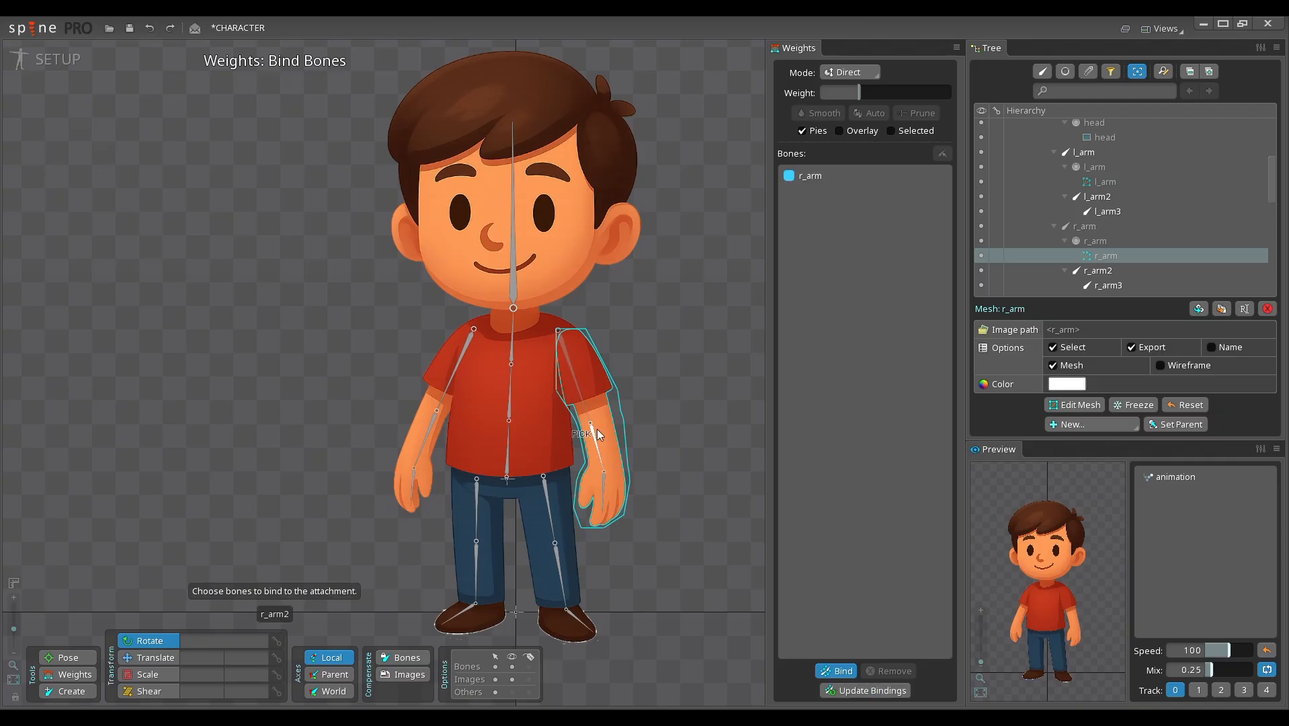
click(598, 444)
click(606, 486)
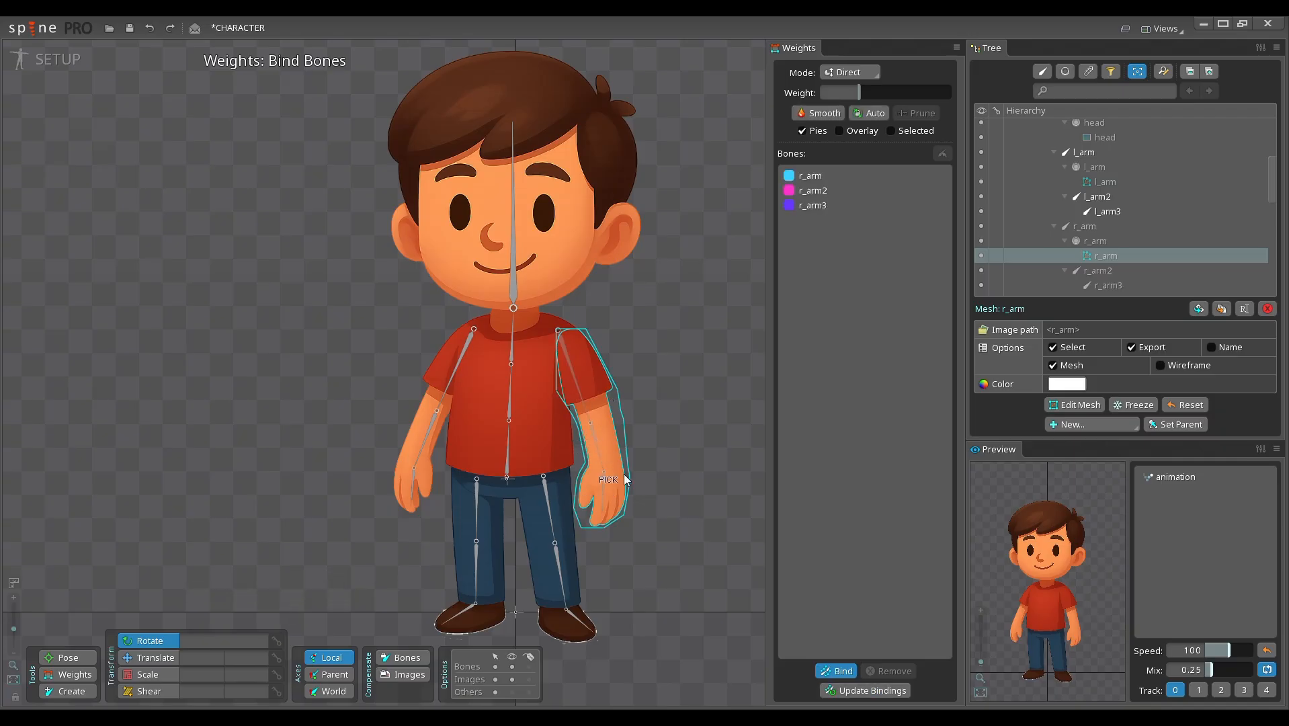
drag(650, 451, 663, 451)
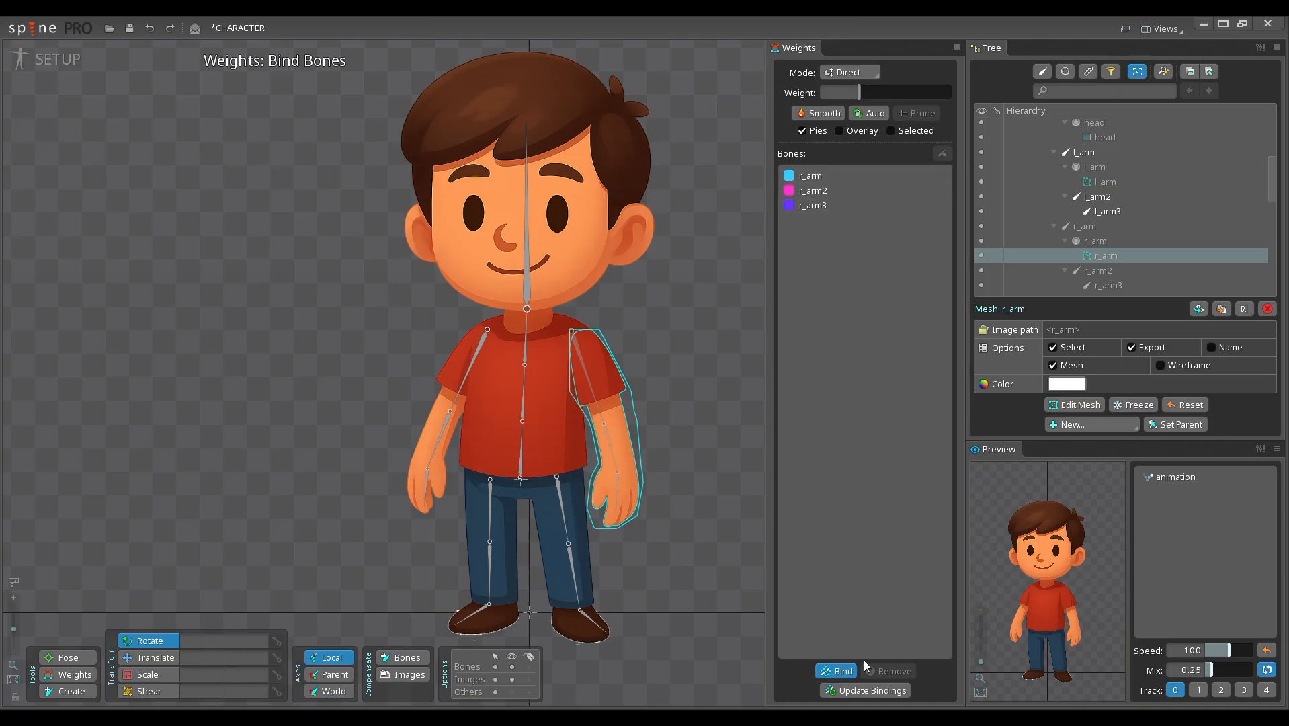
click(846, 674)
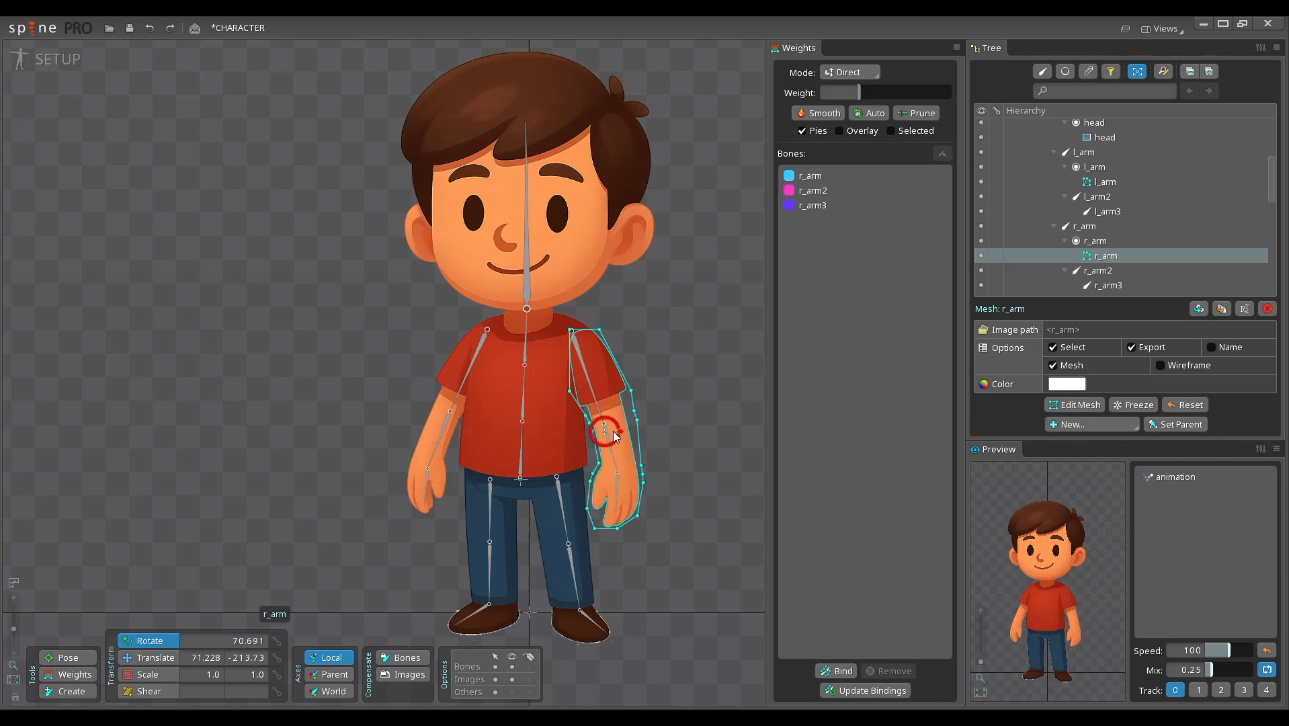
Step: Turn on the Selected display option for the r_arm mesh weights
drag(659, 426, 672, 428)
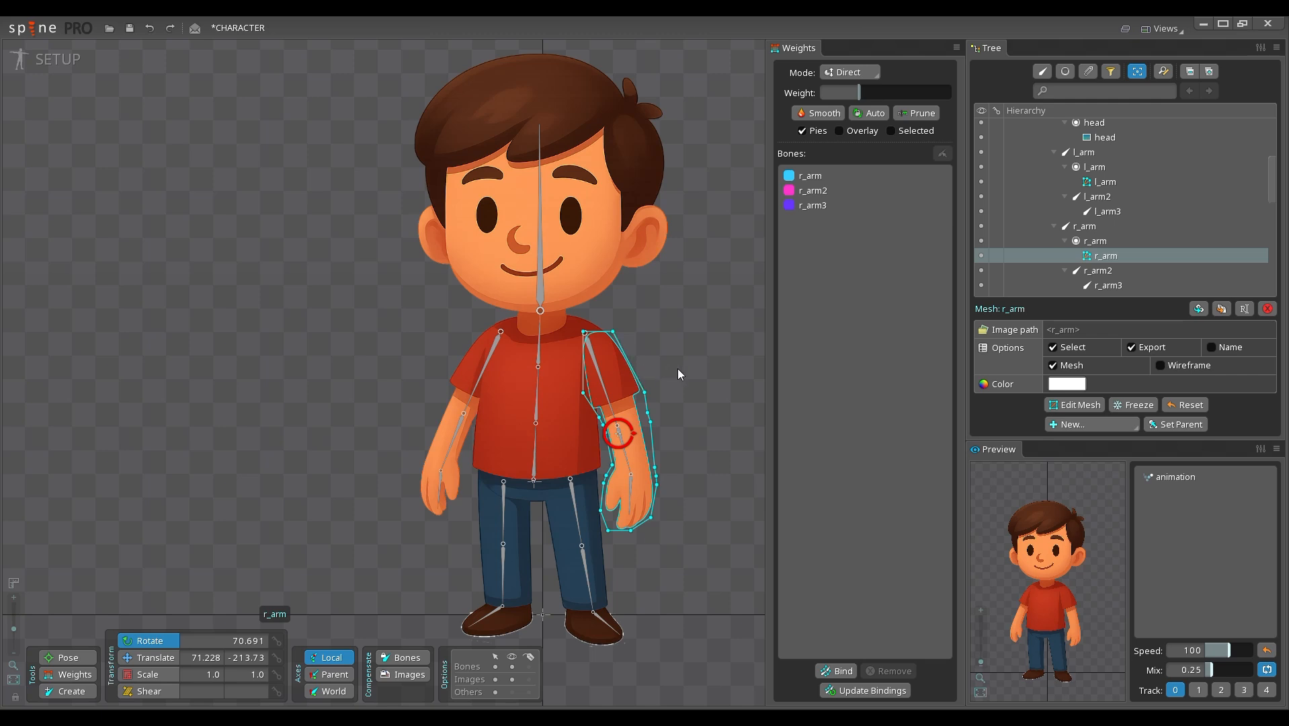
drag(678, 368, 668, 366)
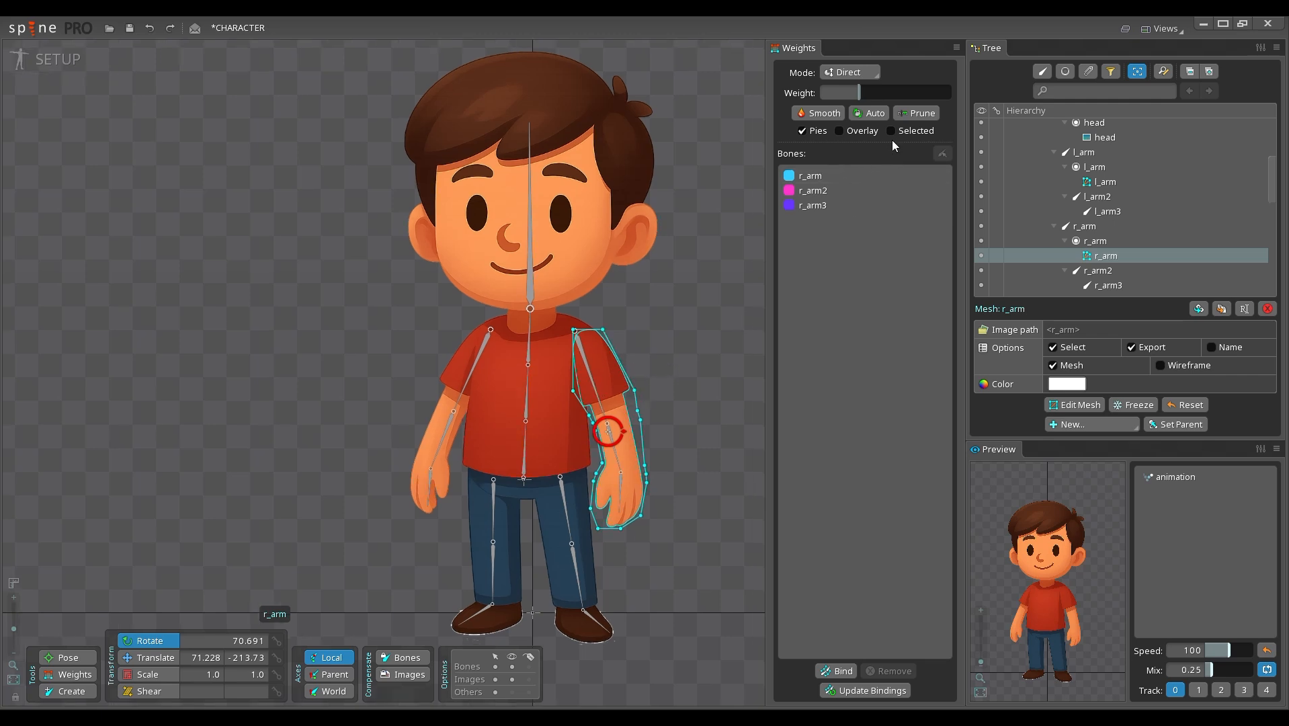
click(913, 133)
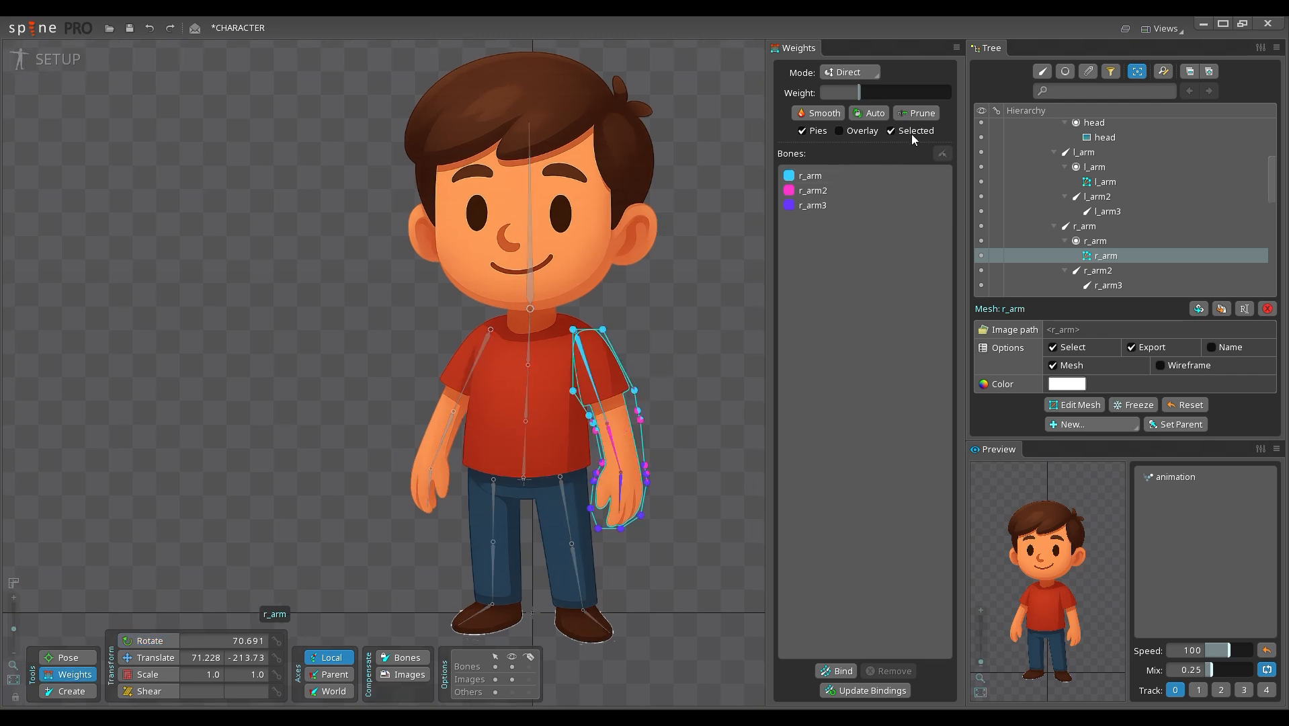
Step: Select the outer shoulder vertex of the r_arm mesh and the r_arm bone to examine their weights
scroll(647, 441, up, 5)
drag(702, 399, 715, 299)
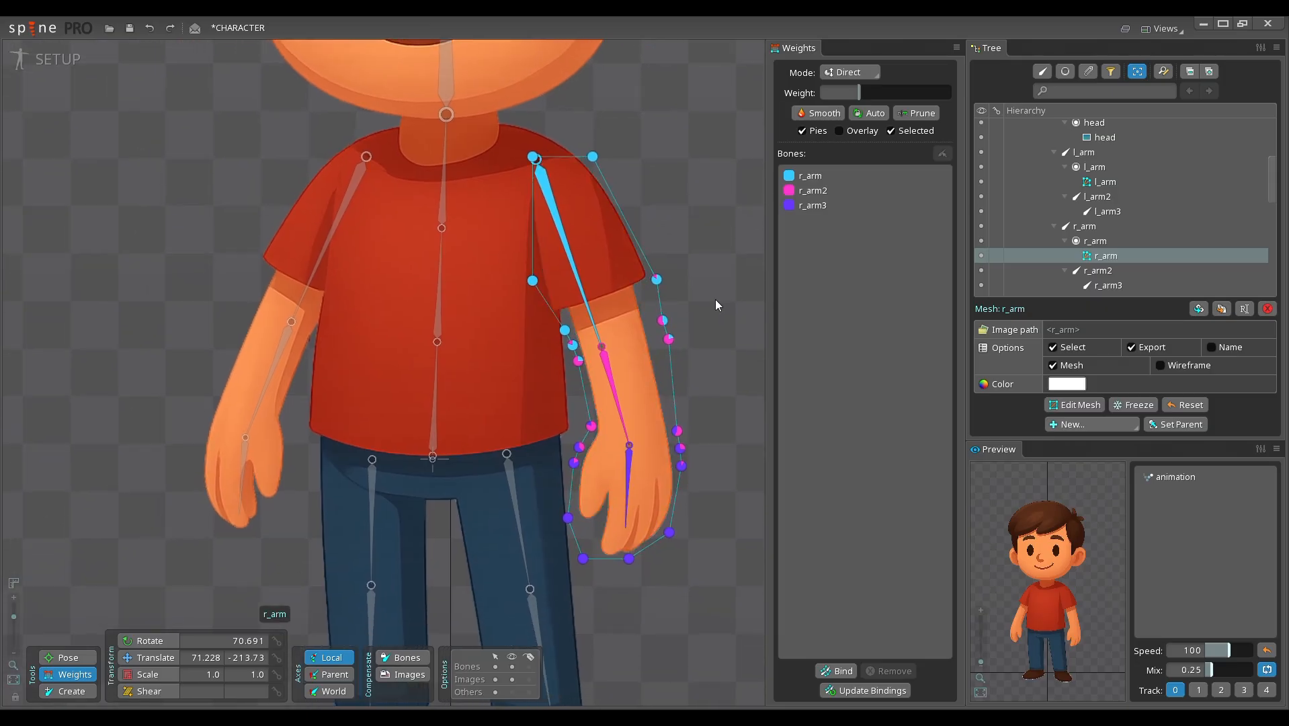
click(593, 158)
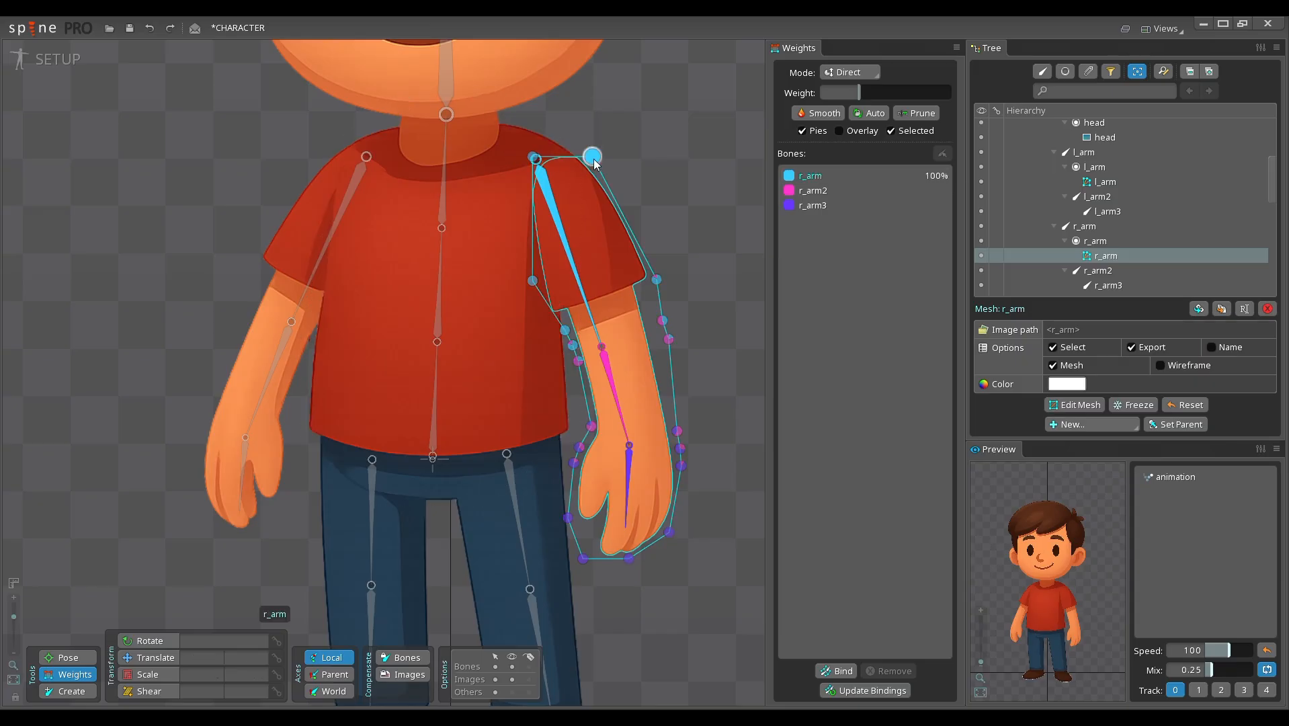
click(560, 238)
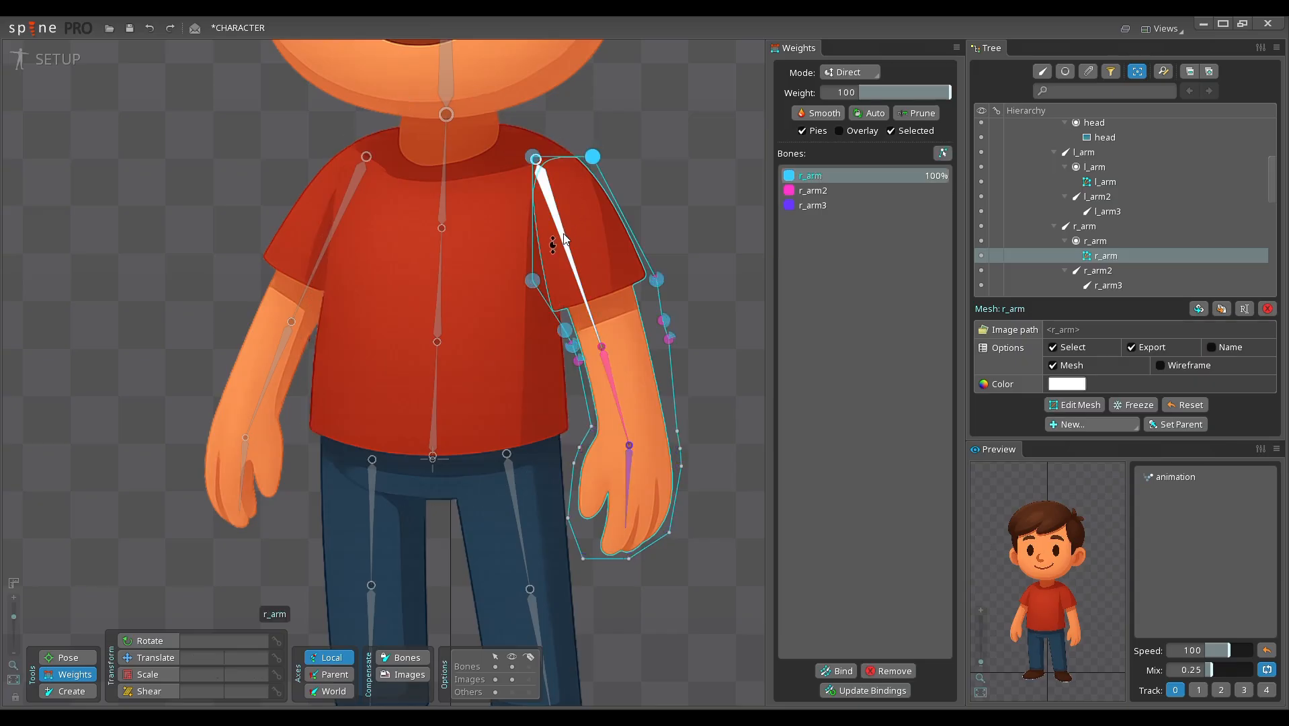
Step: Select the inner shoulder vertex of the r_arm mesh and adjust its weight for the r_arm2 bone
drag(602, 225, 597, 239)
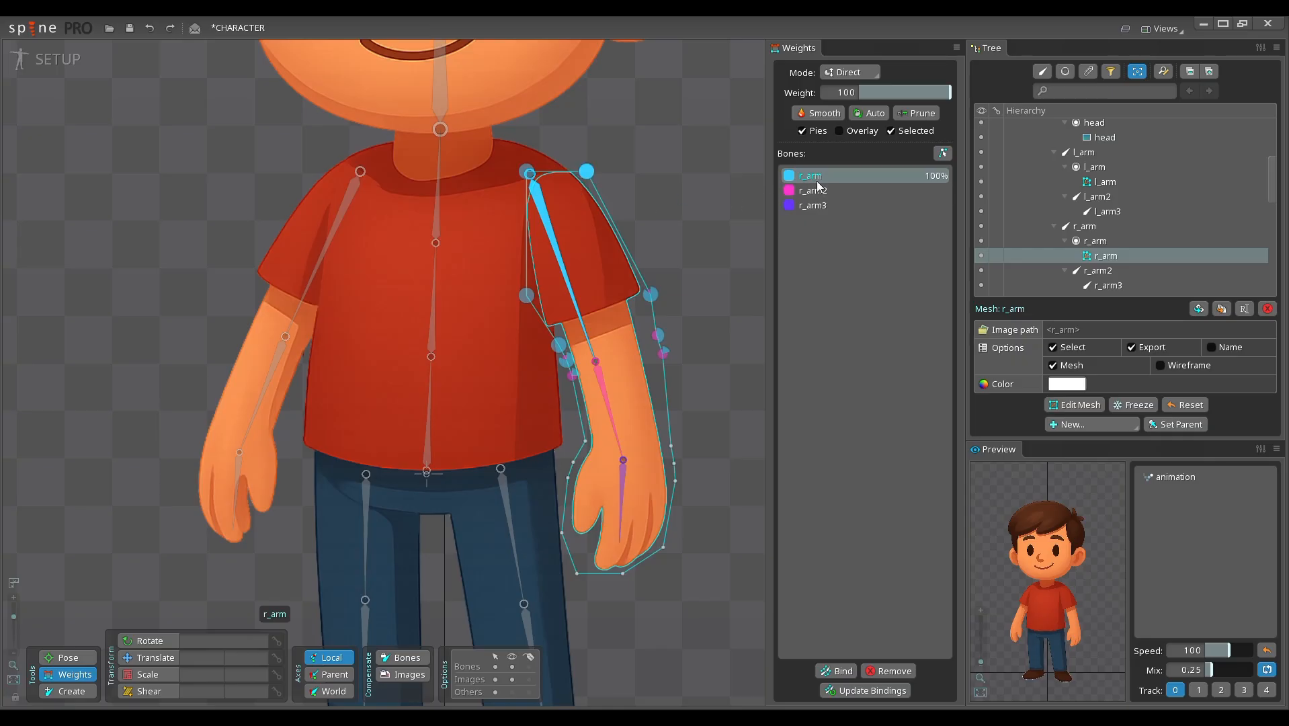
click(531, 178)
click(864, 190)
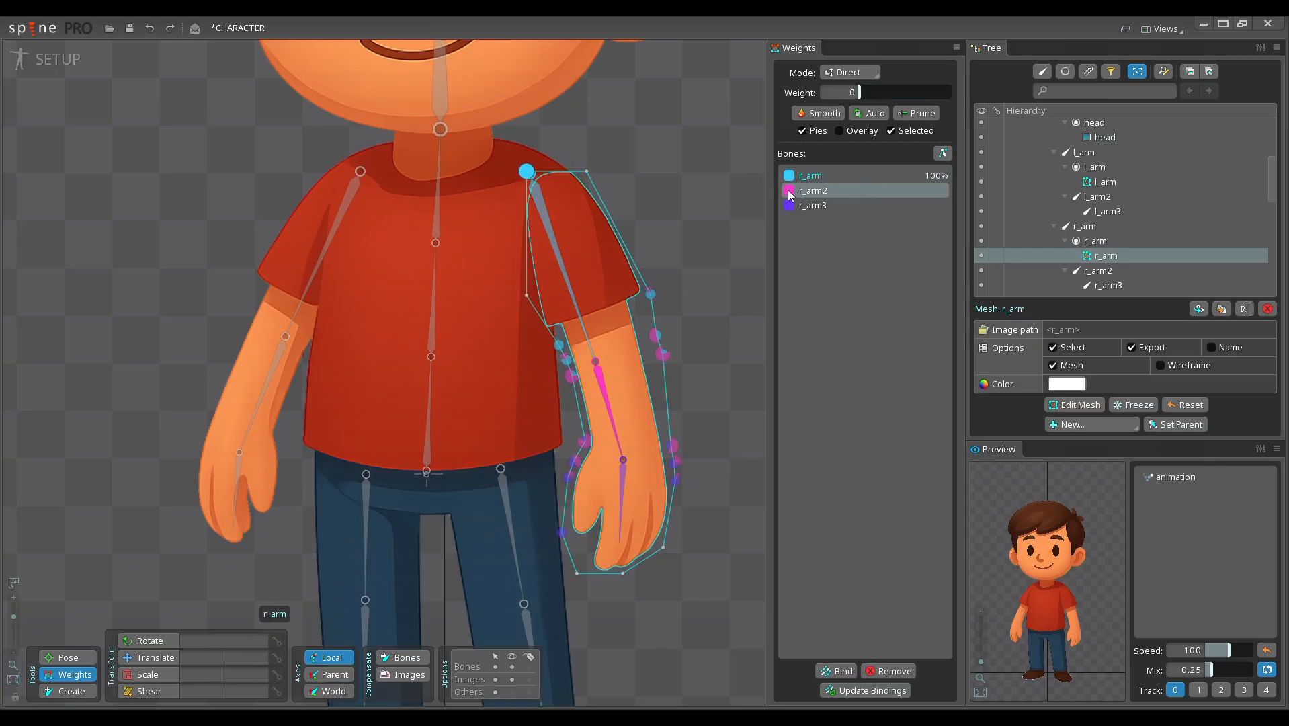
drag(859, 92, 871, 95)
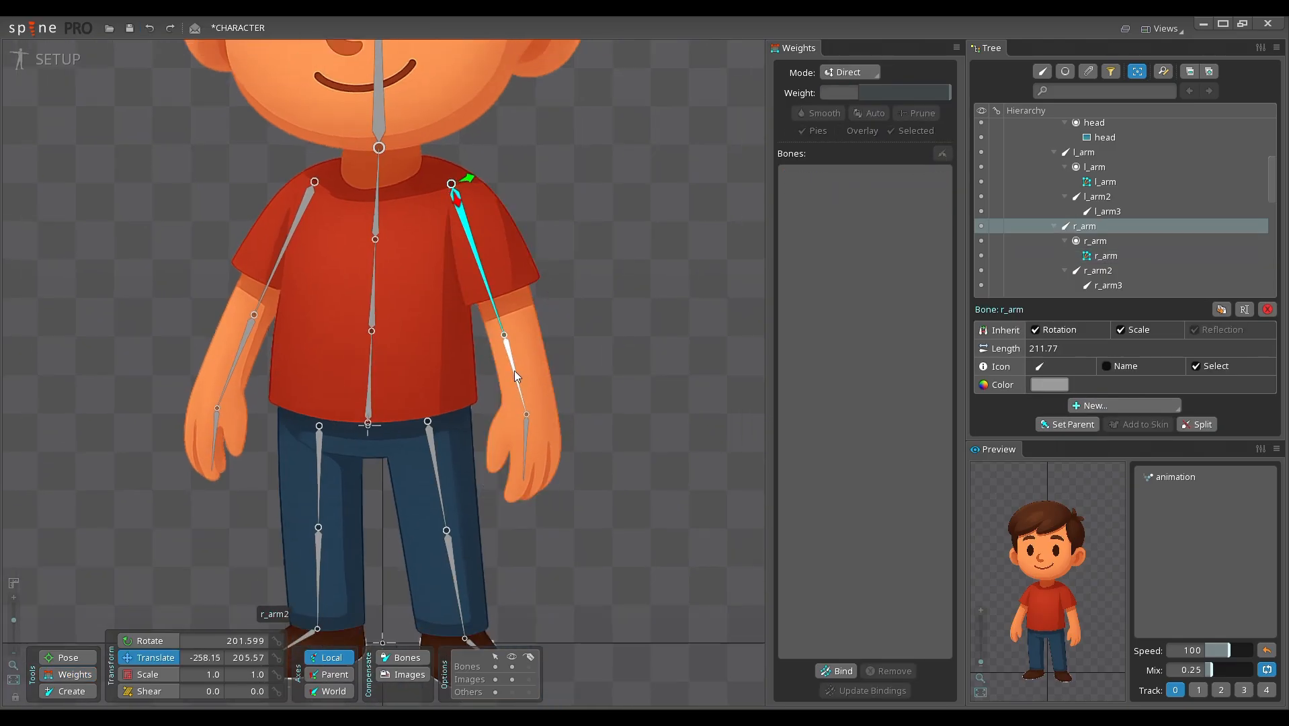
Step: Test how the r_arm mesh bends by rotating r_arm2, r_arm3 and all three right arm bones together
click(515, 374)
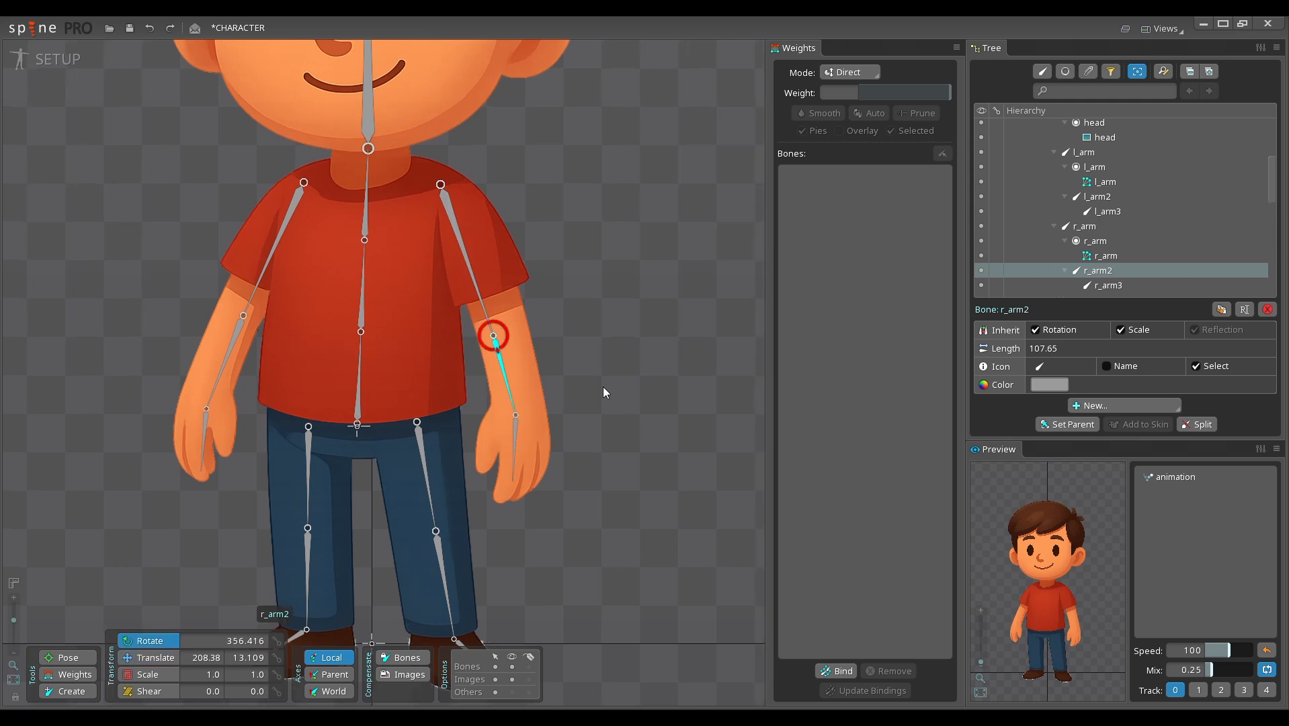
drag(648, 401, 591, 396)
drag(508, 436, 593, 445)
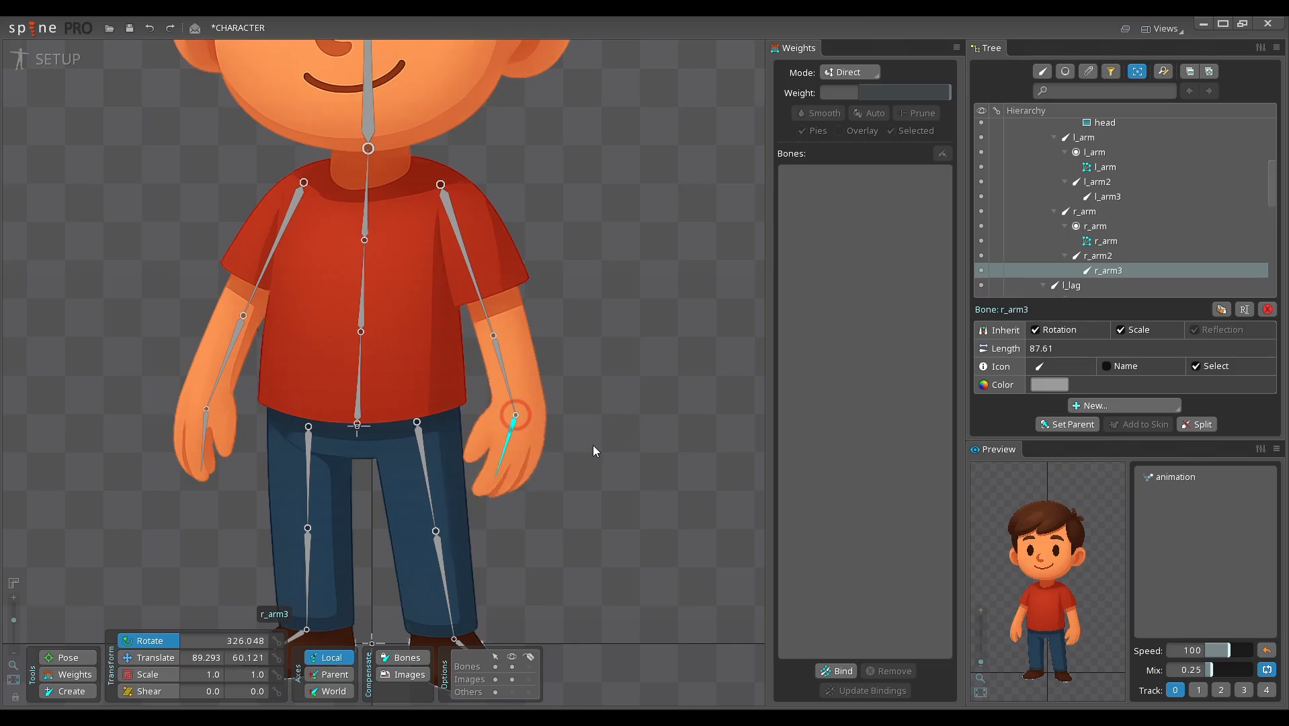
ctrl+click(496, 354)
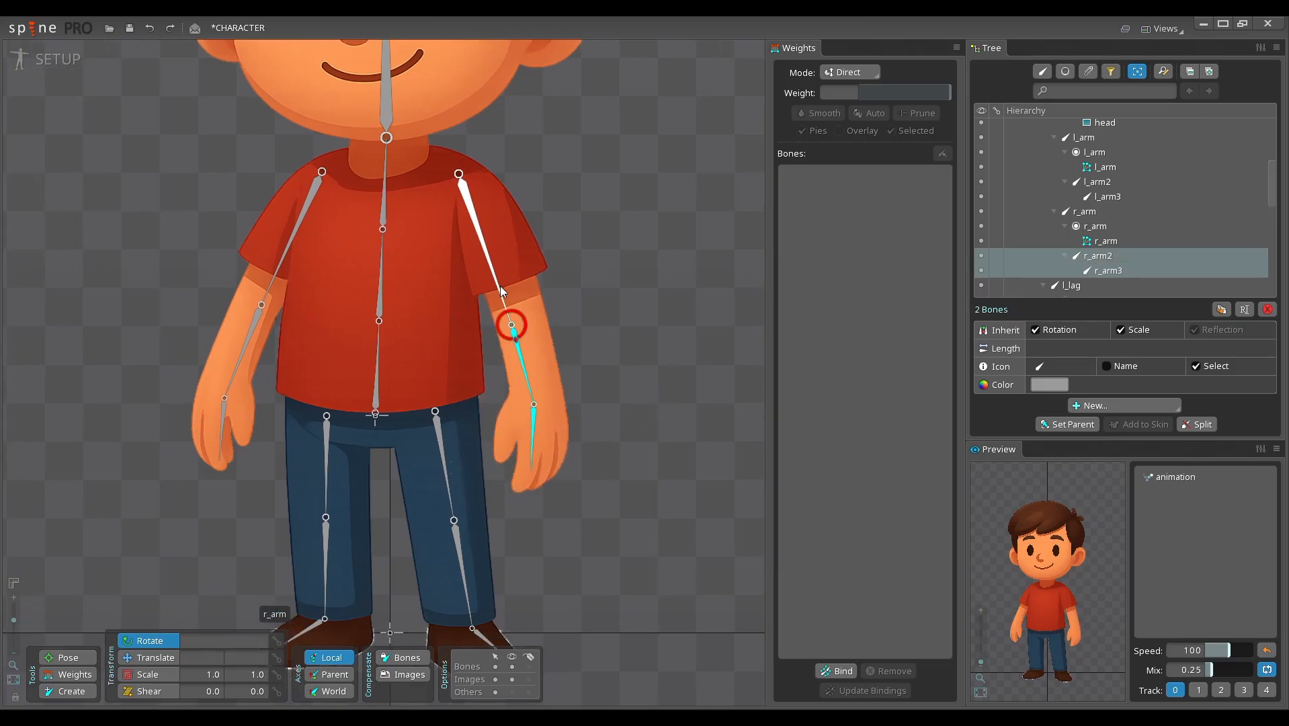
ctrl+click(500, 287)
mouse_move(672, 350)
mouse_down()
mouse_move(688, 311)
mouse_move(643, 350)
mouse_move(659, 323)
mouse_move(652, 335)
mouse_up()
drag(652, 335, 720, 319)
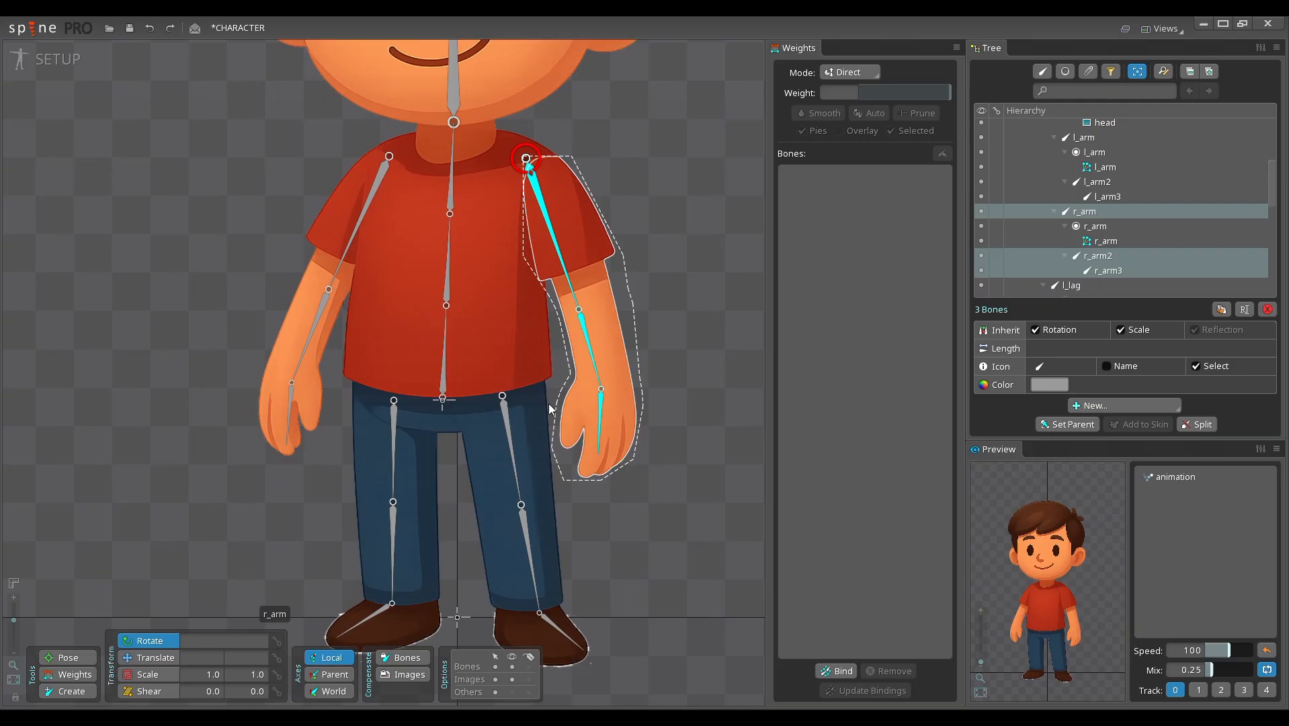
Step: Select the l_arm mesh and bind the l_arm, l_arm2 and l_arm3 bones to it
click(324, 222)
drag(337, 238, 429, 238)
scroll(430, 340, down, 3)
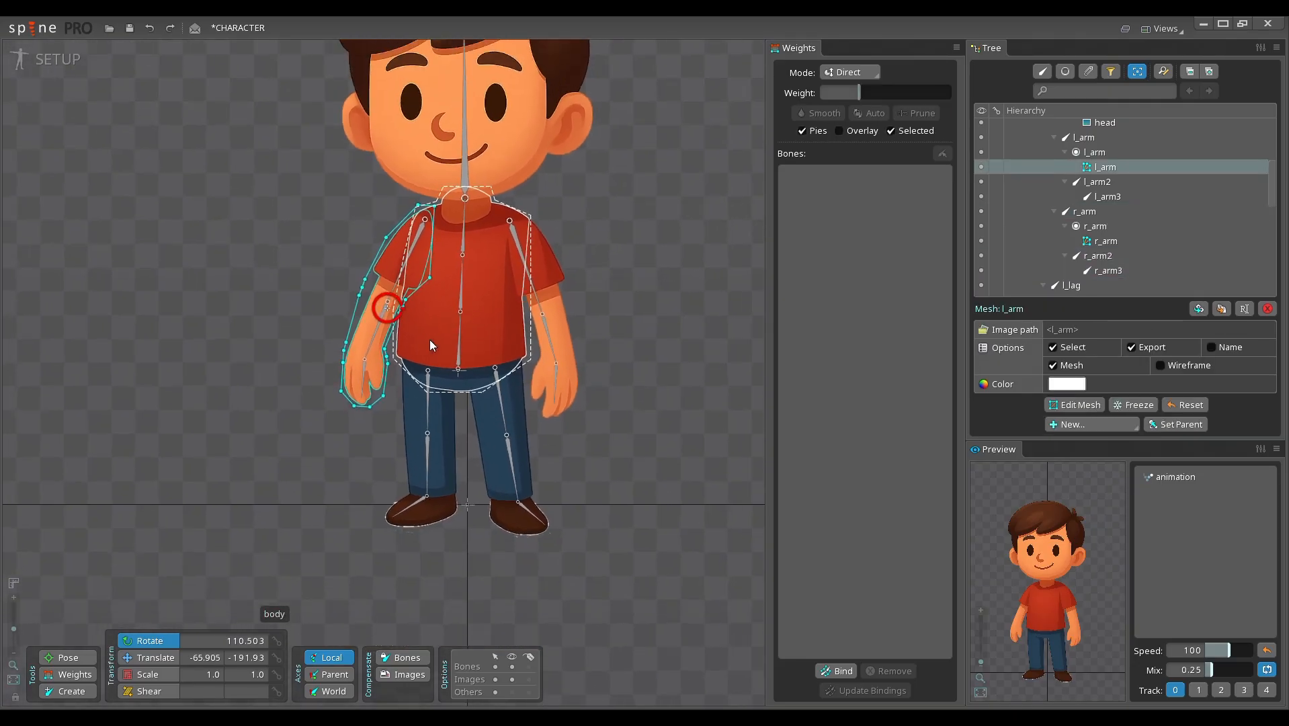
scroll(429, 340, up, 1)
drag(677, 467, 685, 470)
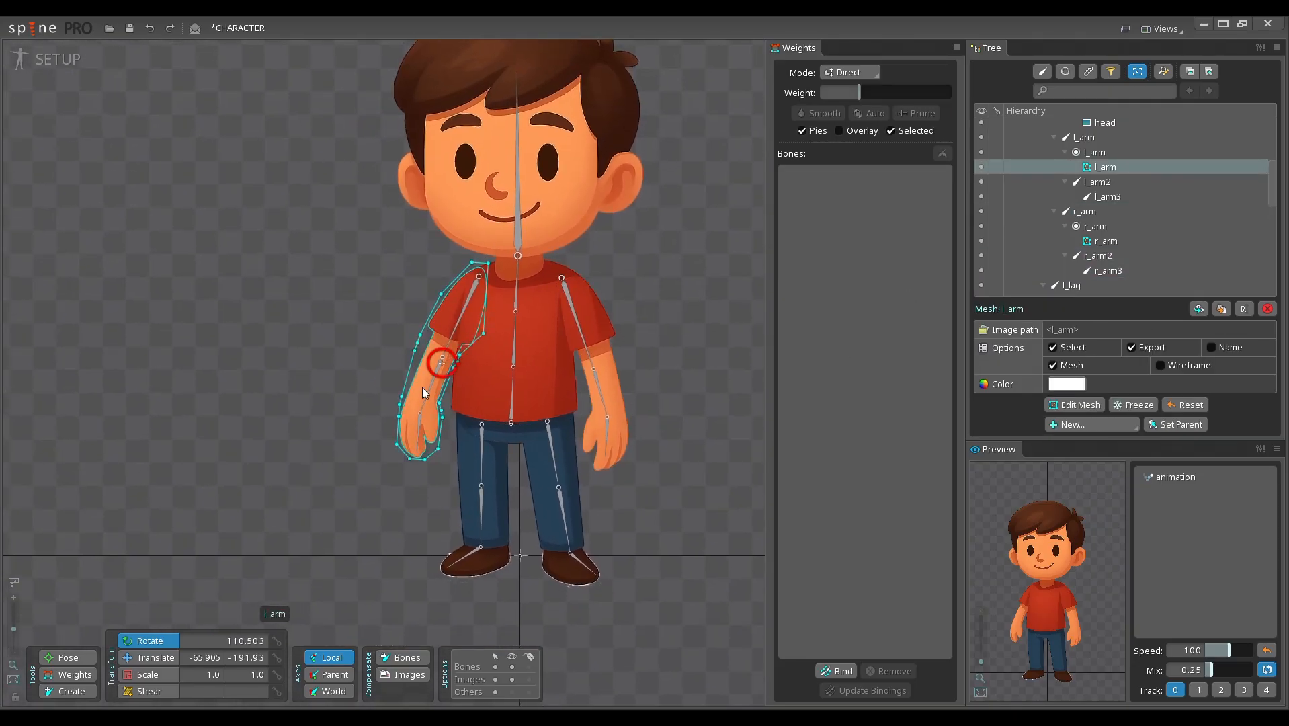
click(840, 672)
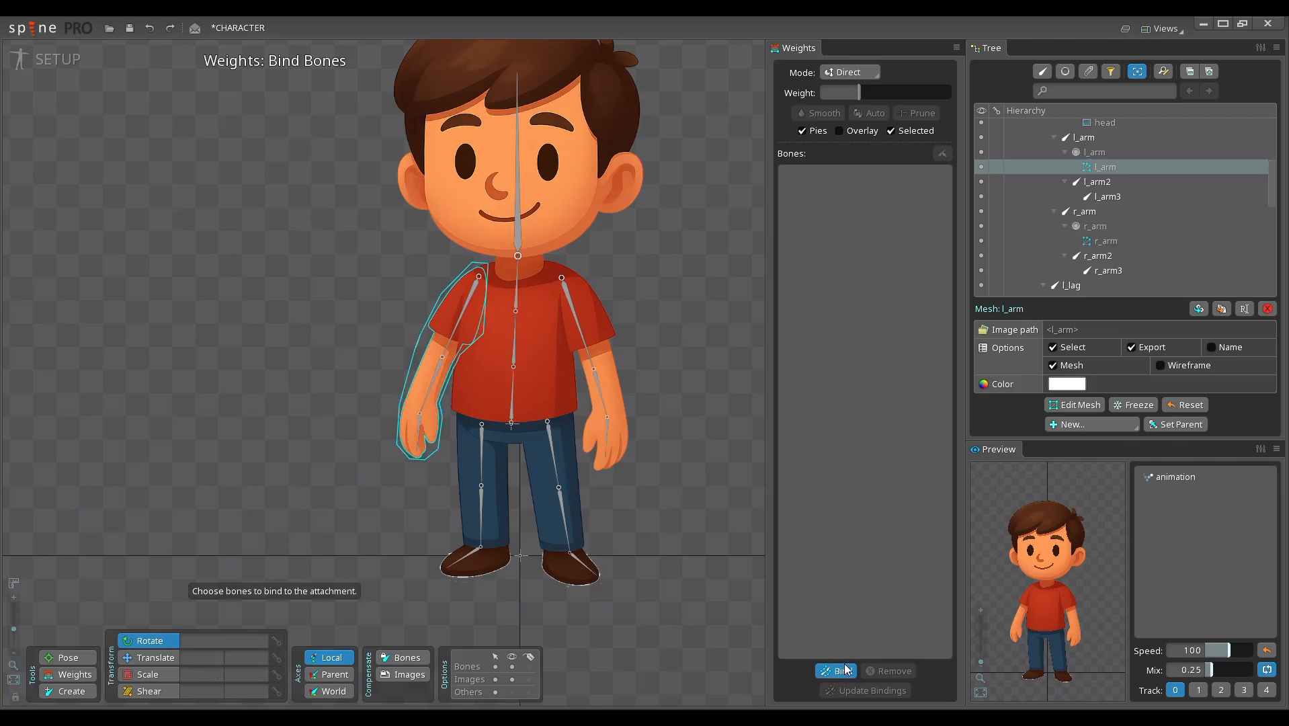
click(462, 316)
click(430, 384)
click(418, 441)
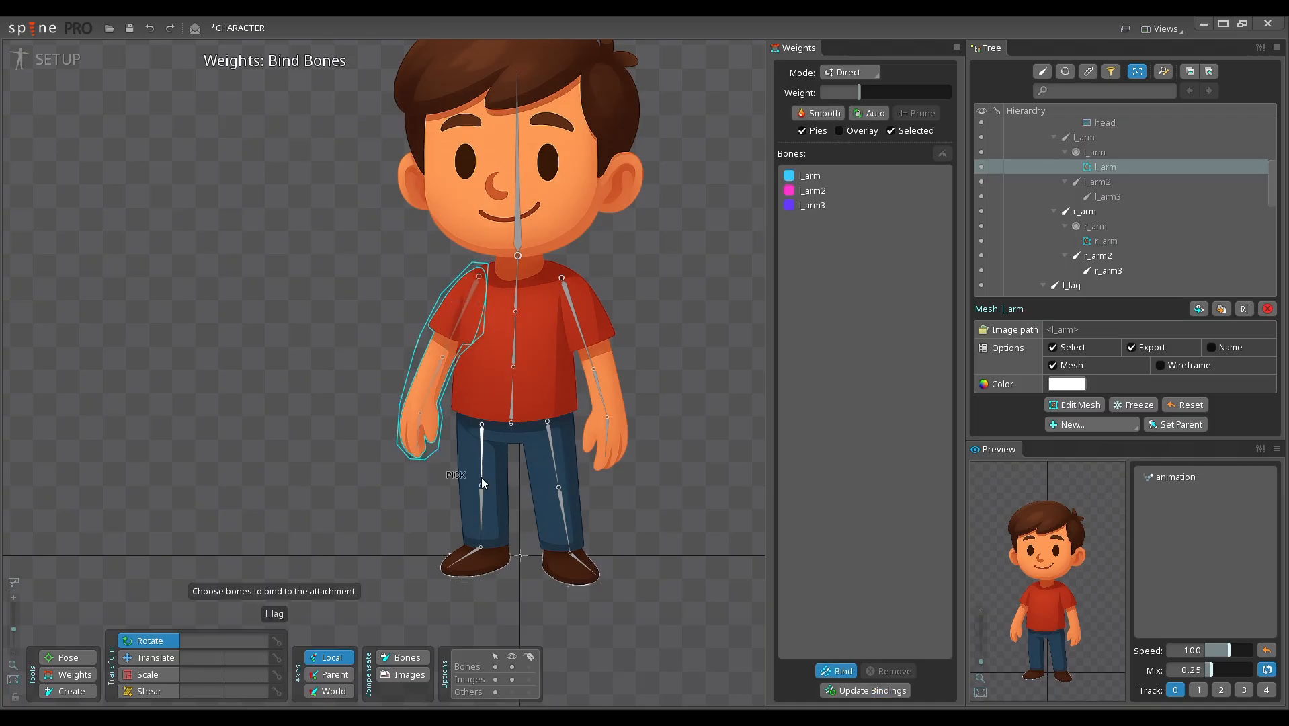
click(840, 671)
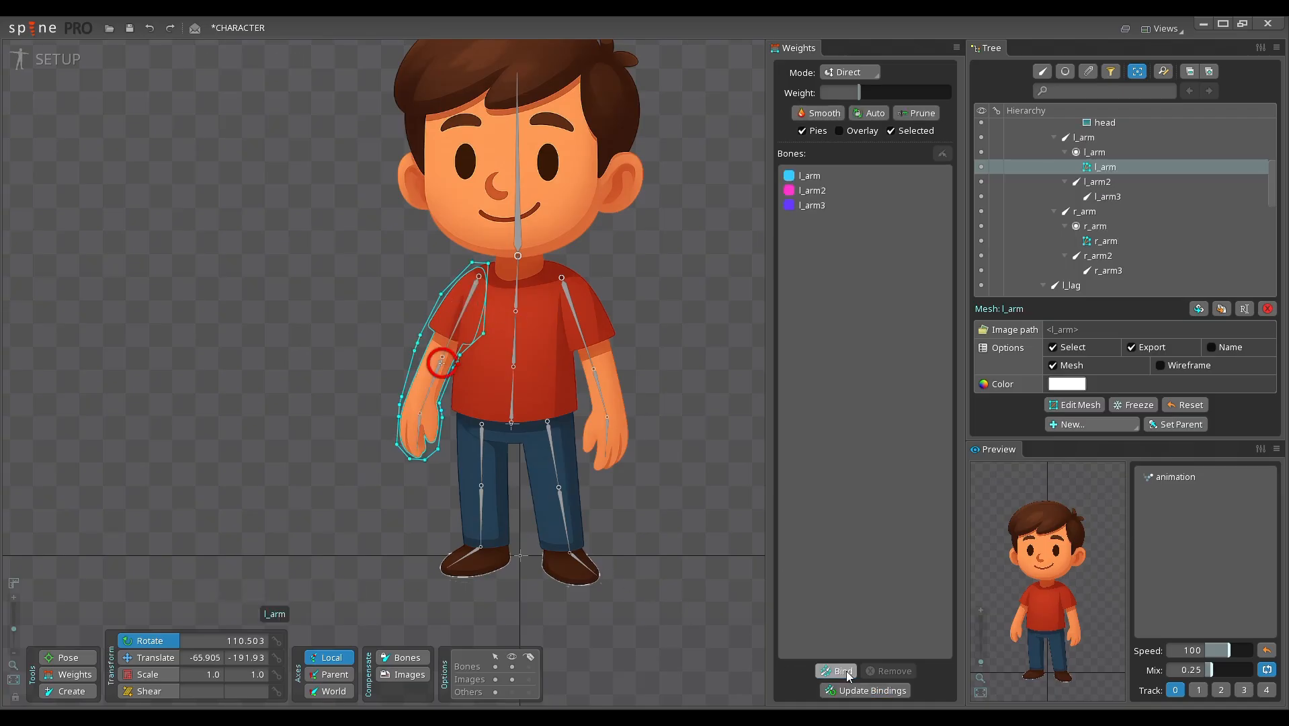
Step: Test the l_arm mesh binding by rotating the l_arm, l_arm2 and l_arm3 bones together, and undo the rotation
double_click(379, 321)
click(471, 323)
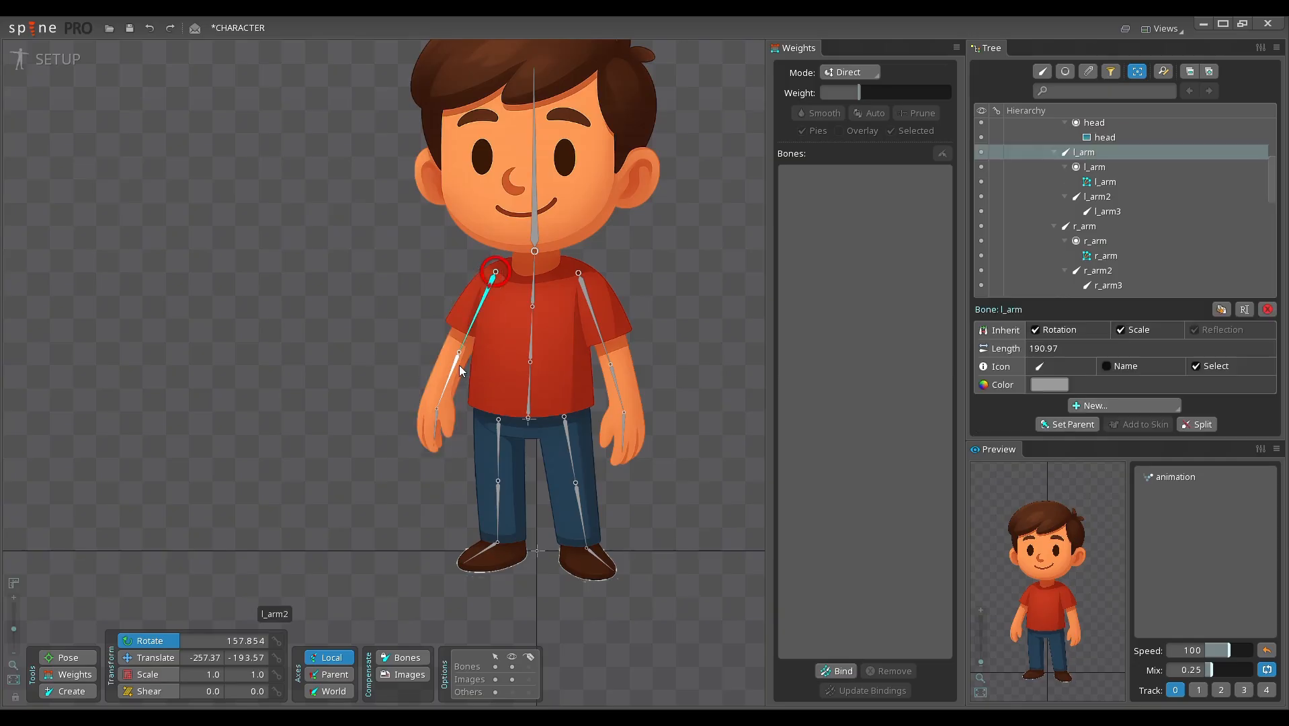
ctrl+click(455, 367)
ctrl+click(436, 420)
drag(378, 307, 386, 232)
key(ctrl+z)
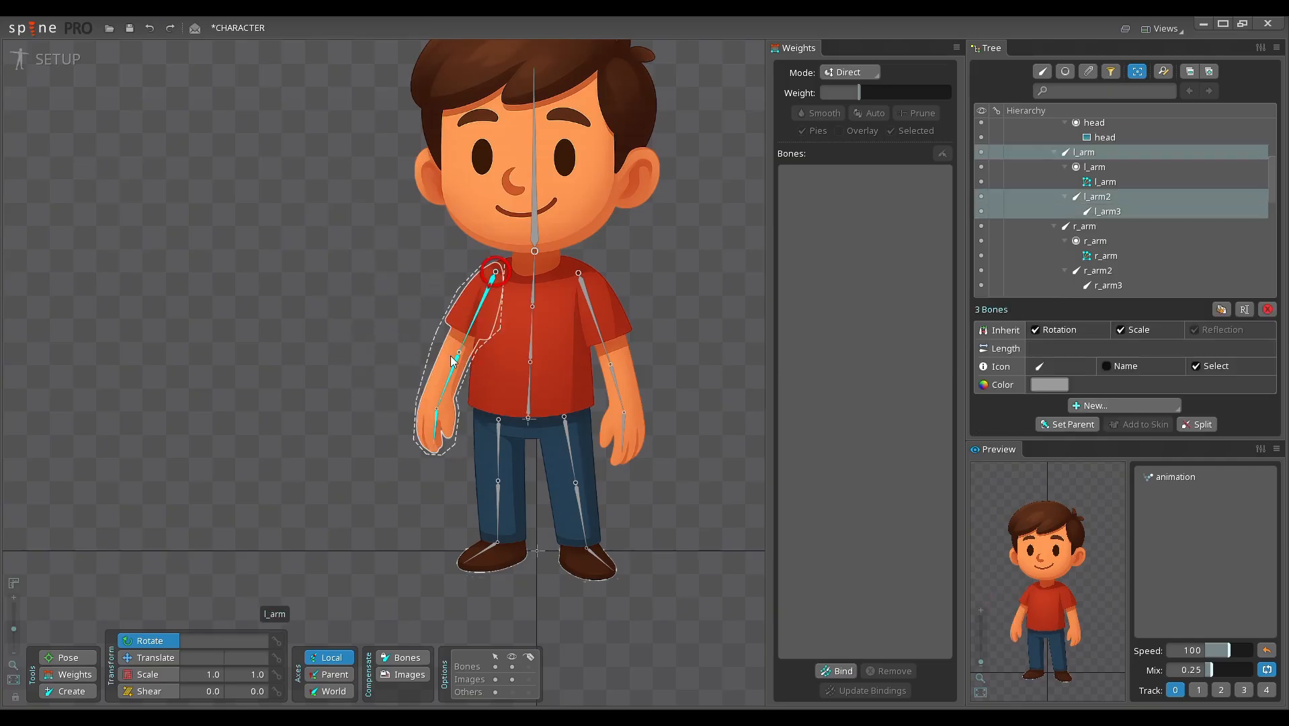
Step: Select the l_arm mesh again and show its vertex weights with the Selected display option on
scroll(428, 345, up, 3)
click(469, 379)
scroll(455, 370, up, 2)
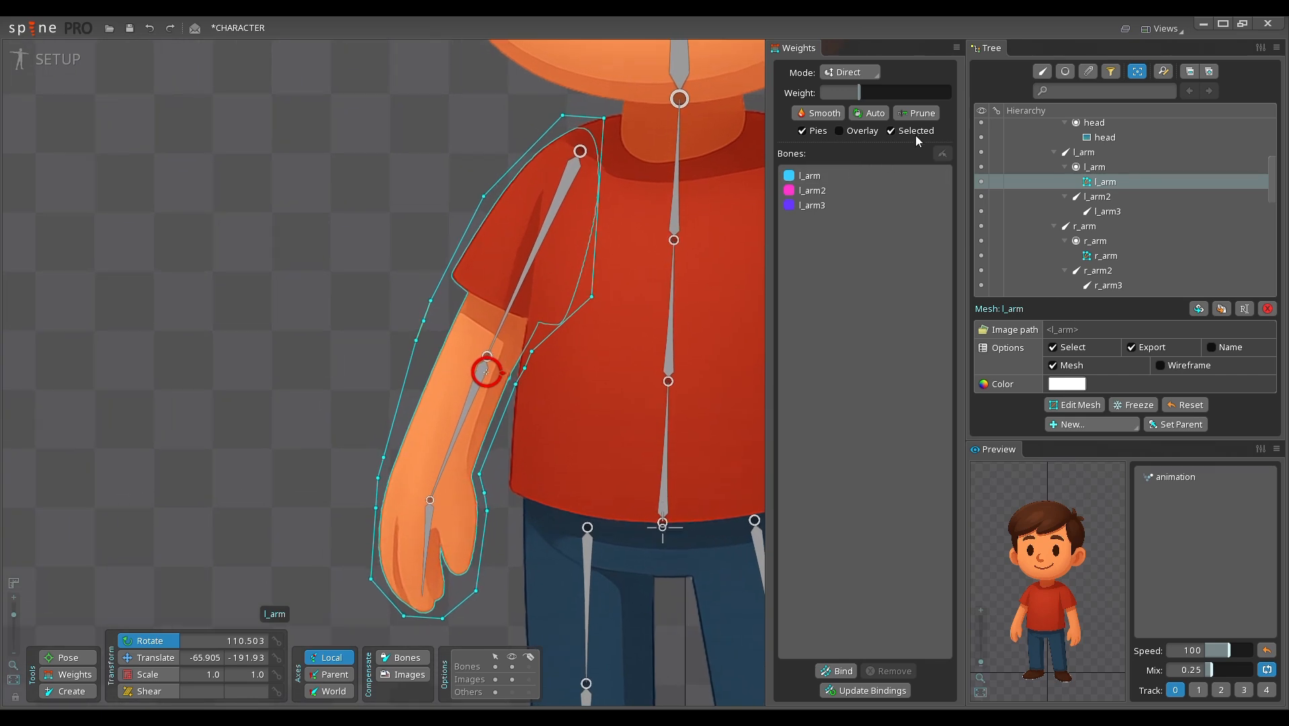
click(916, 133)
click(892, 131)
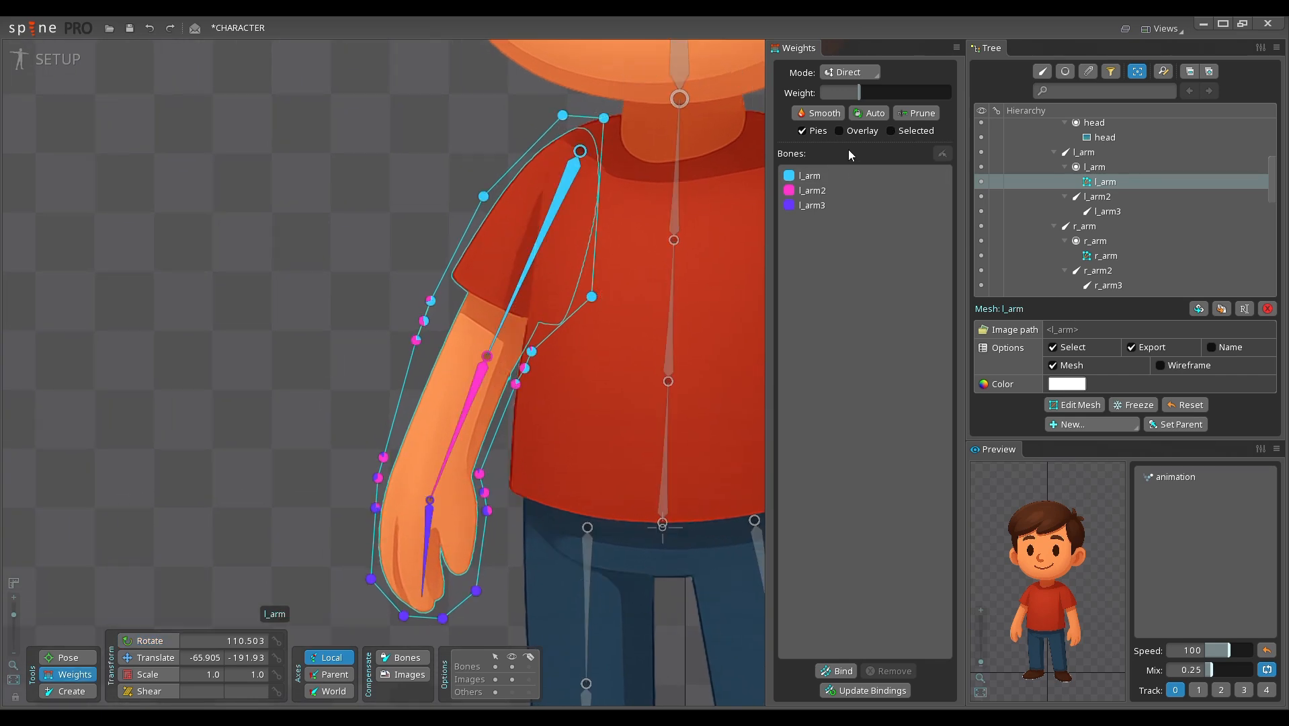
Step: Check the inner elbow vertices of the l_arm mesh and set the uppermost one's l_arm weight to 79
click(532, 351)
scroll(534, 354, up, 3)
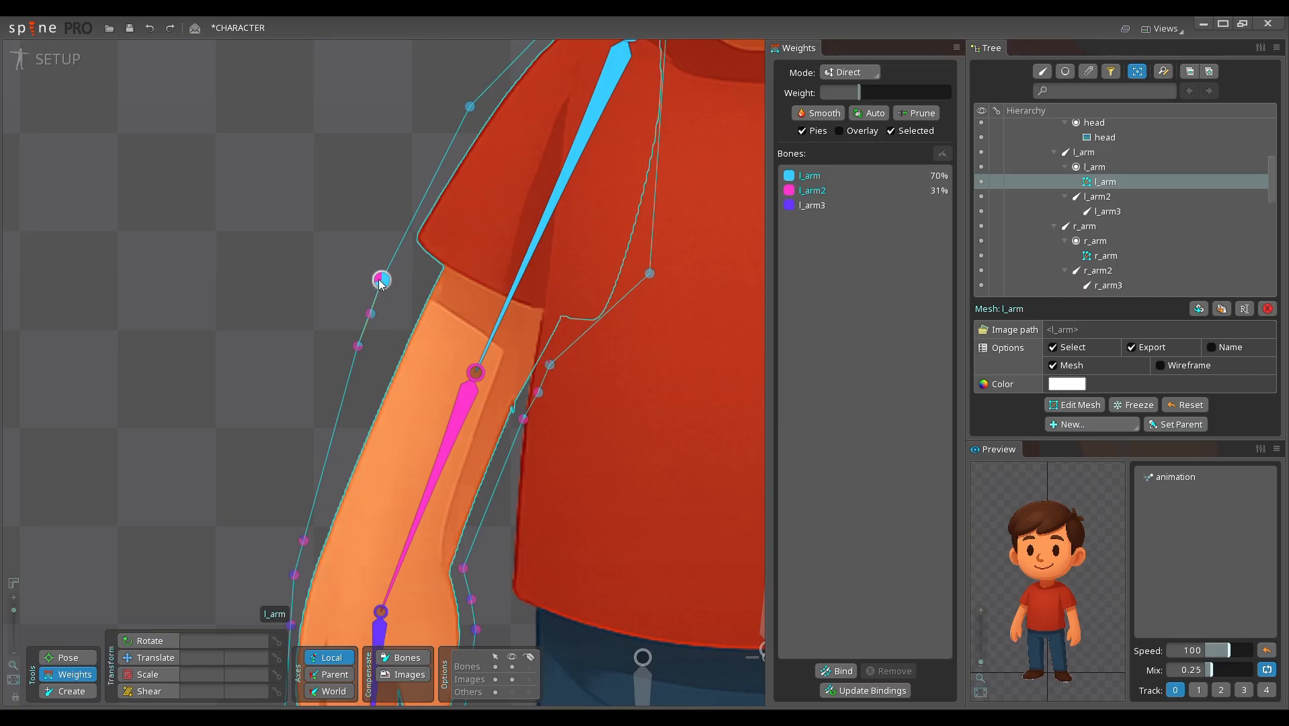
click(549, 364)
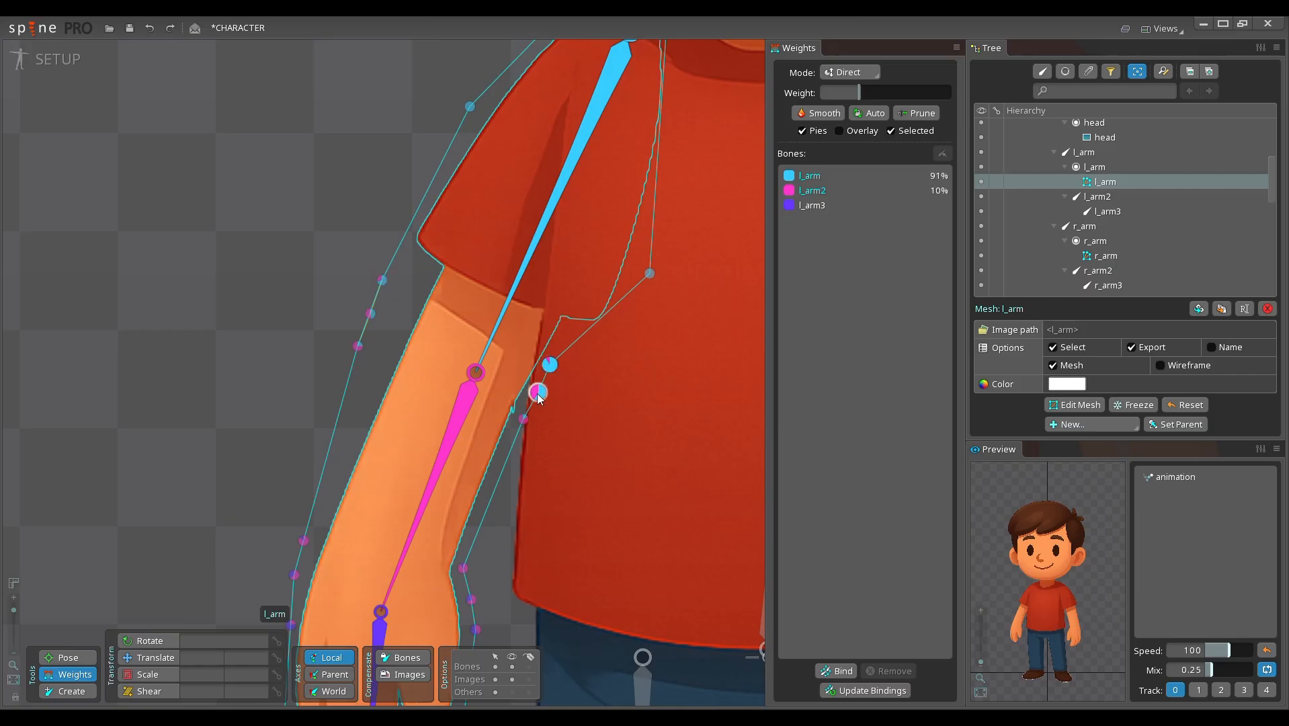
click(523, 419)
click(868, 175)
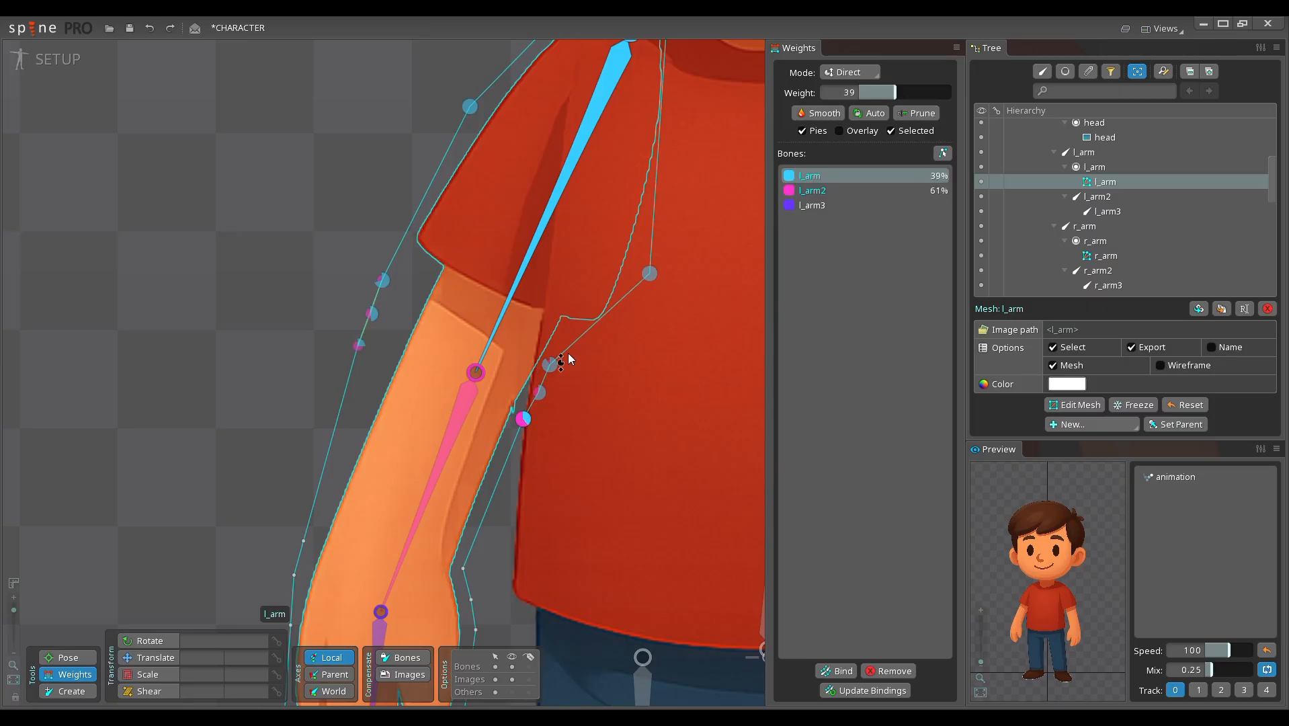
click(550, 367)
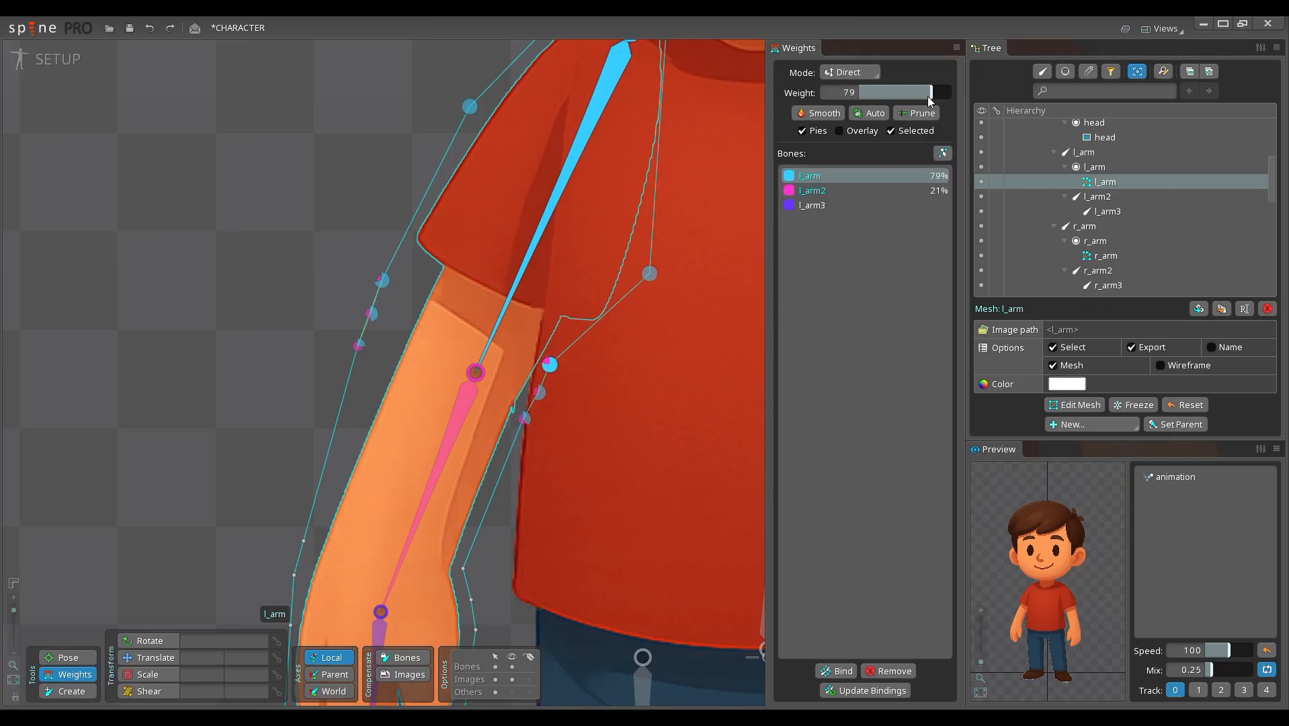
click(539, 404)
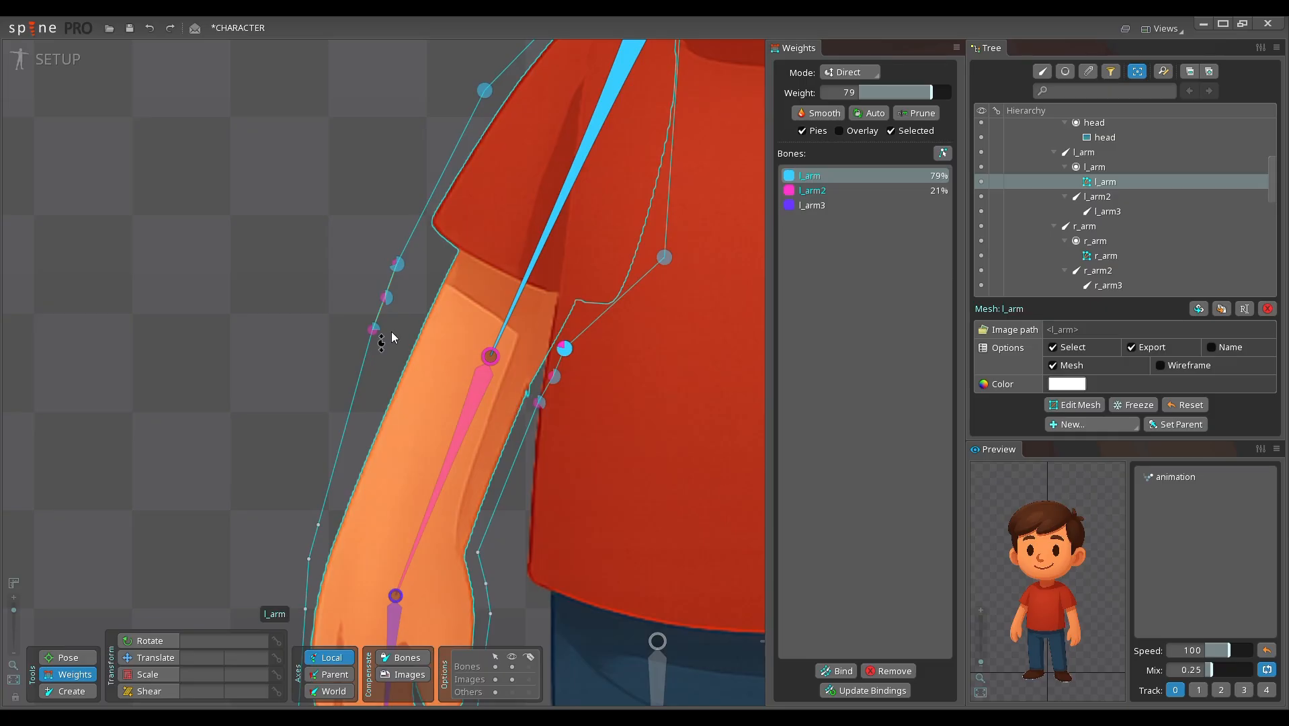
Step: Leave weight editing, rotate the three left arm bones together to test the adjusted weights, and undo the rotation
scroll(407, 329, down, 3)
key(Escape)
click(494, 283)
ctrl+click(452, 374)
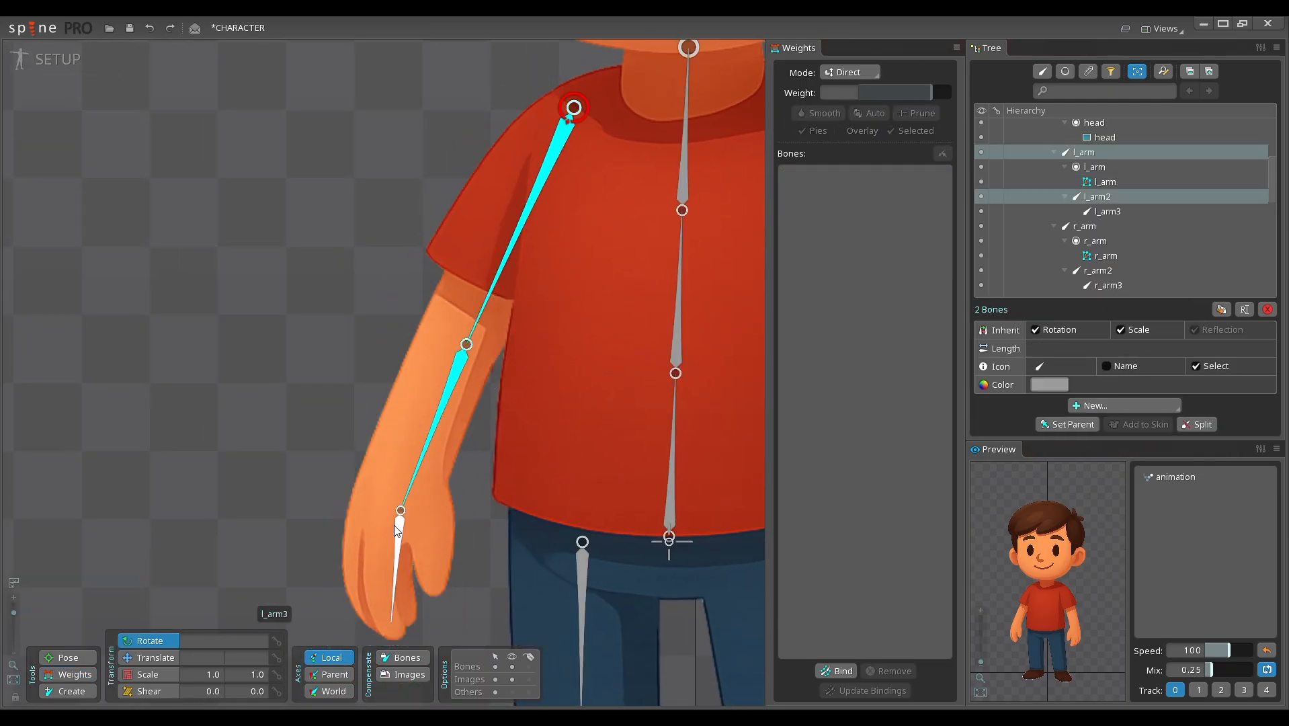
ctrl+click(397, 531)
drag(302, 294, 367, 220)
key(ctrl+z)
Step: Test the l_arm mesh by rotating the l_arm2 and l_arm3 bones separately, undoing each rotation
scroll(417, 346, down, 3)
double_click(352, 292)
drag(425, 310, 382, 269)
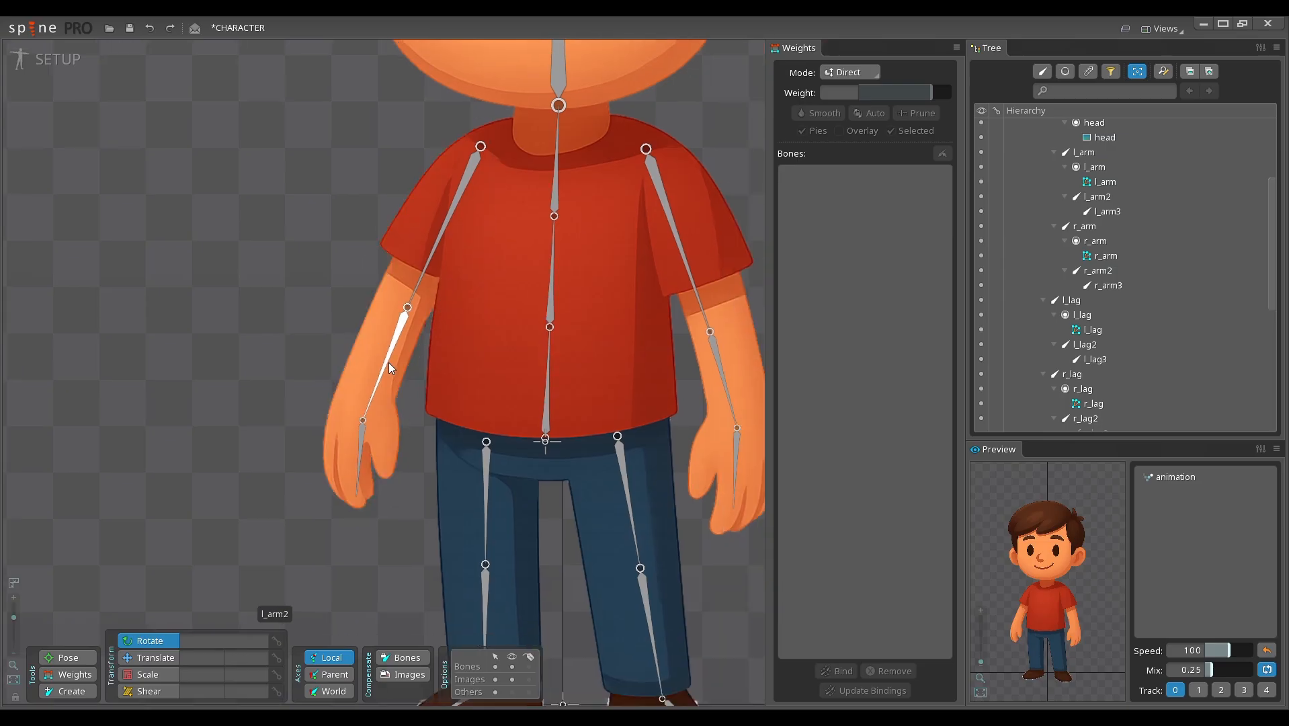
drag(388, 363, 278, 277)
key(ctrl+z)
click(361, 434)
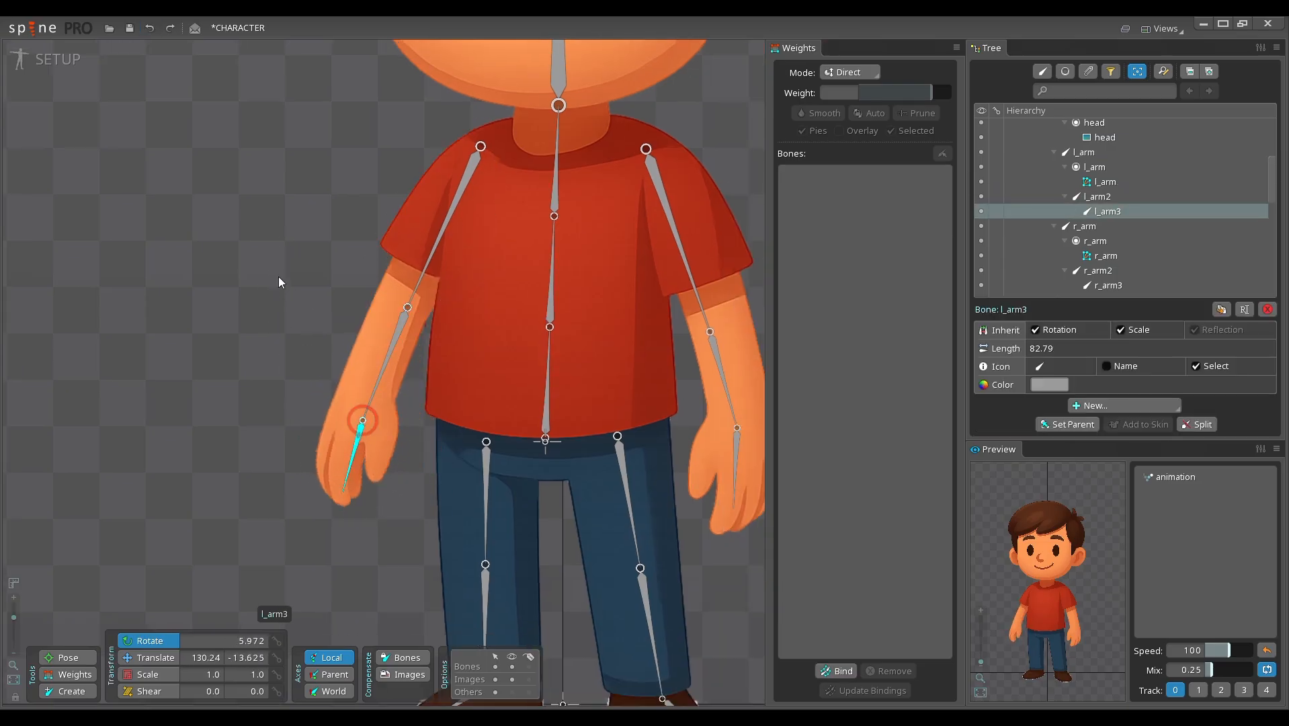
key(ctrl+z)
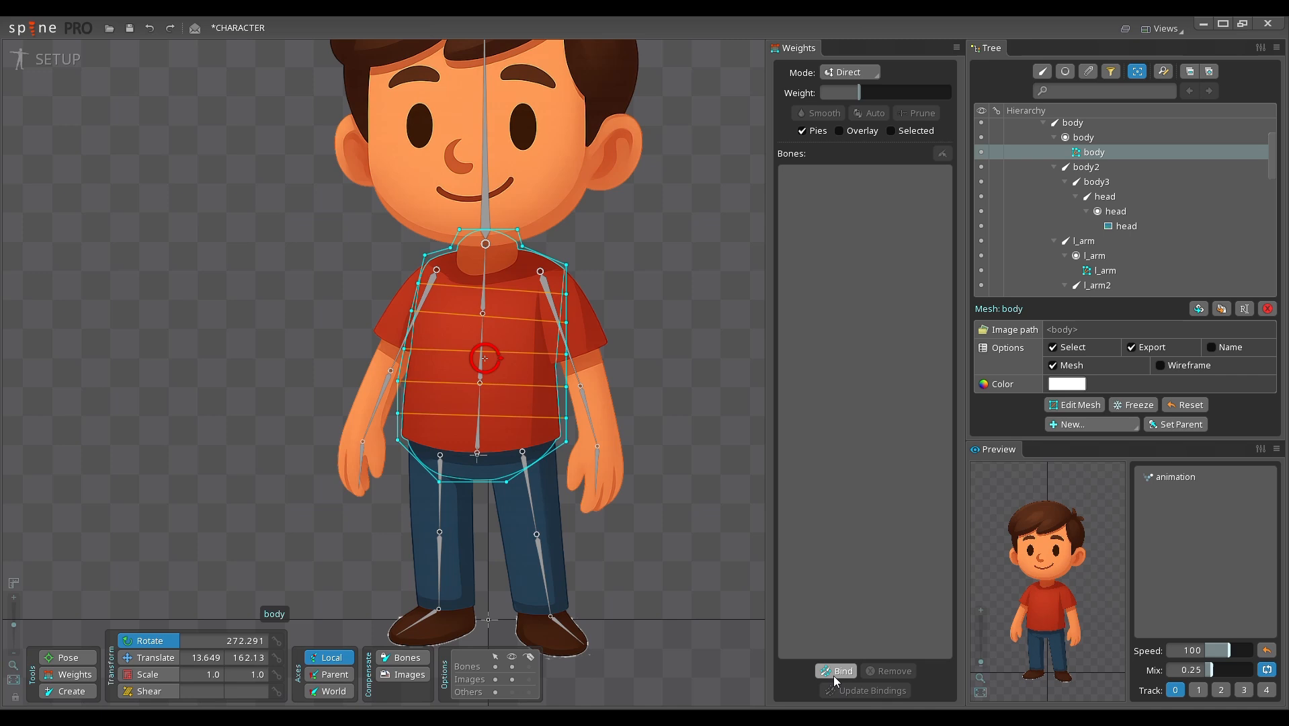
Step: Bind the body, body2, body3 and head bones to the body mesh
click(836, 671)
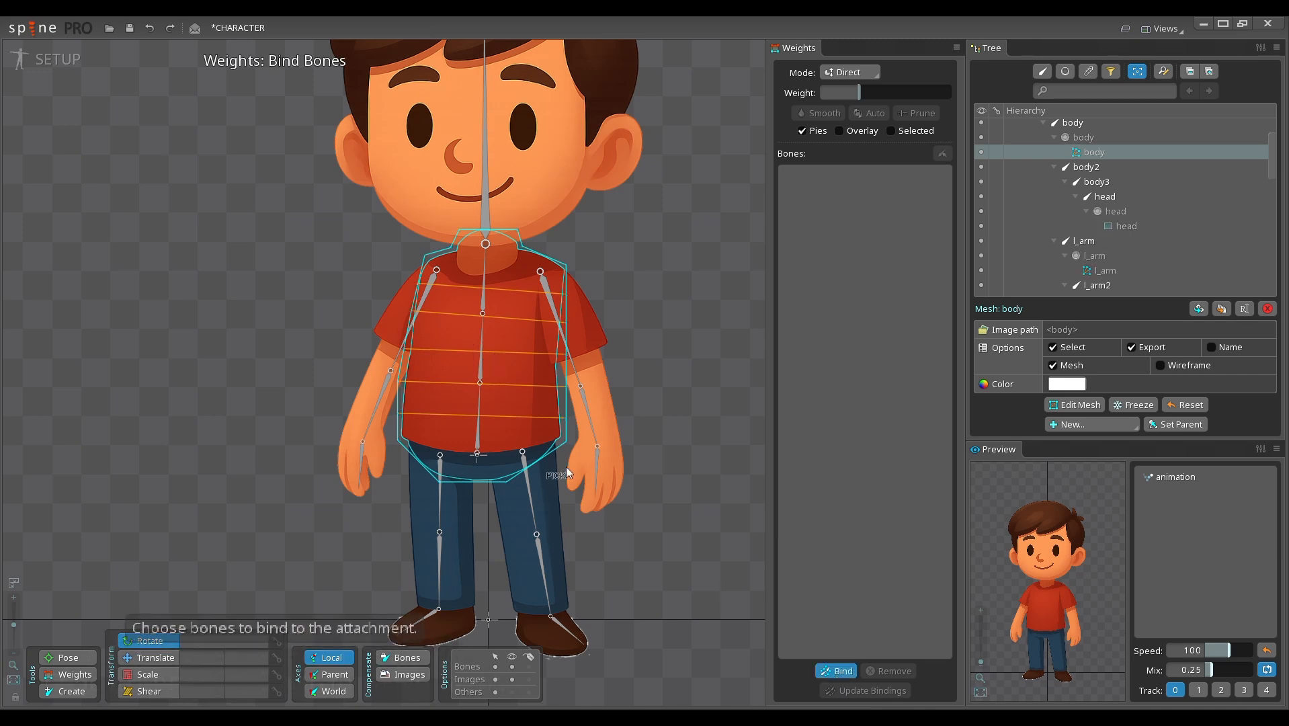
click(477, 427)
click(481, 375)
click(485, 311)
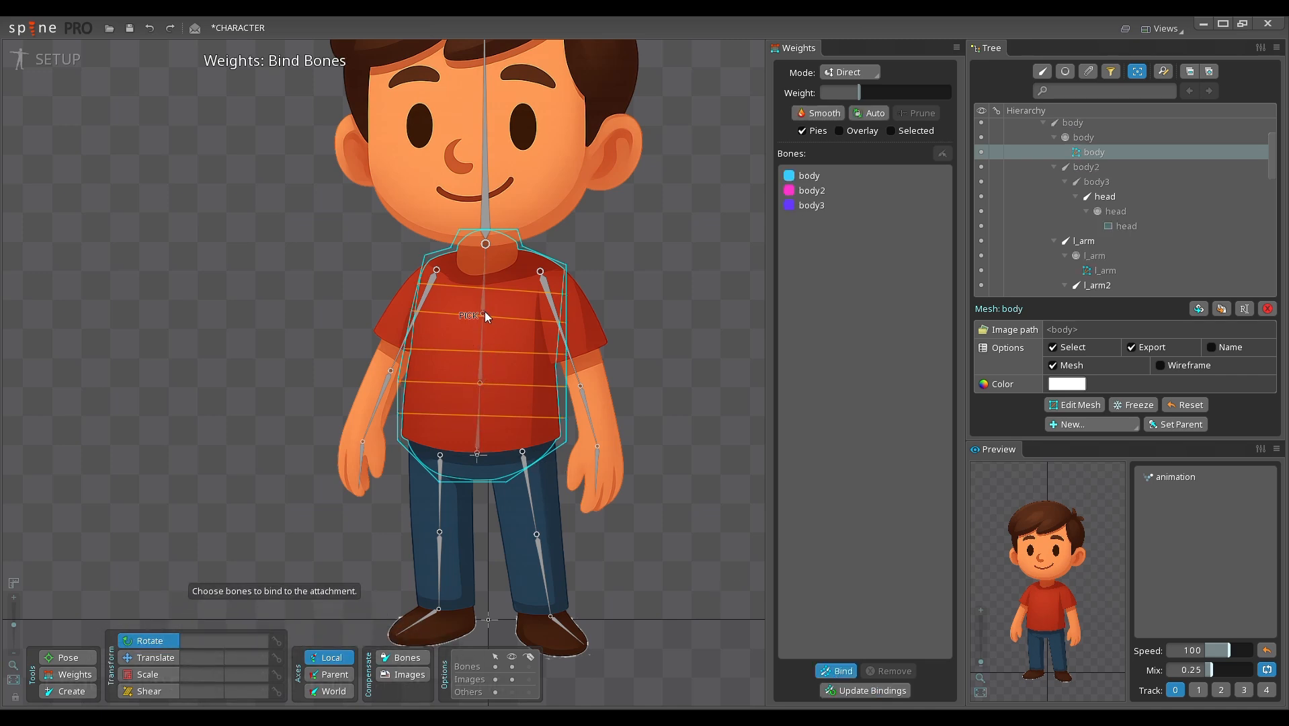
drag(644, 437, 669, 435)
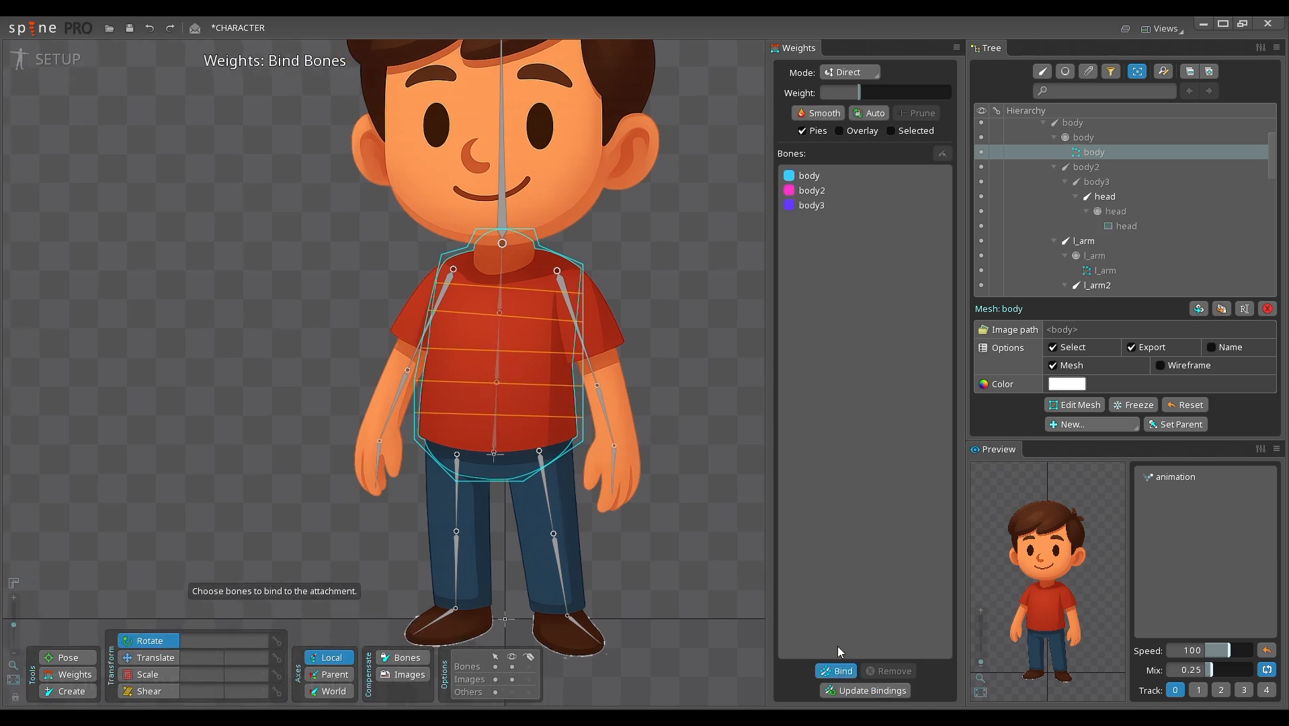
click(503, 207)
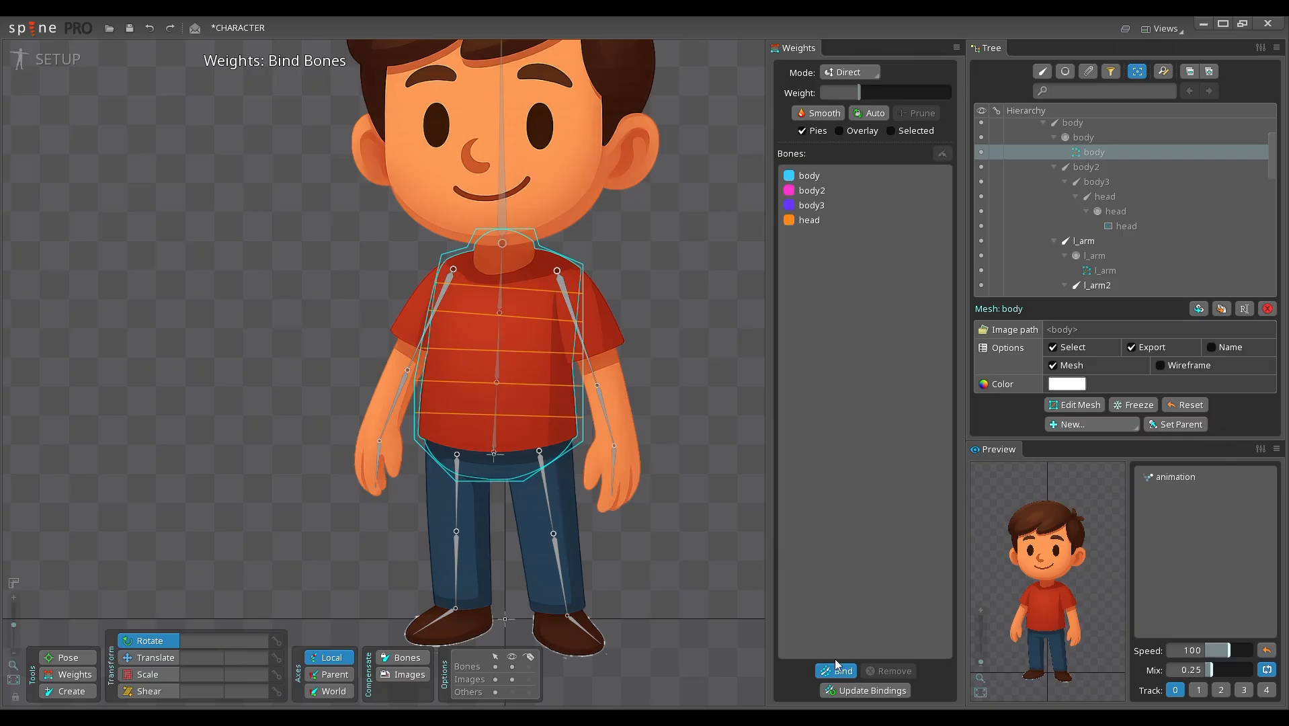
click(836, 671)
Step: Test the torso deformation by rotating the body, body2 and body3 bones together, and undo the rotation
drag(646, 260, 628, 254)
click(473, 412)
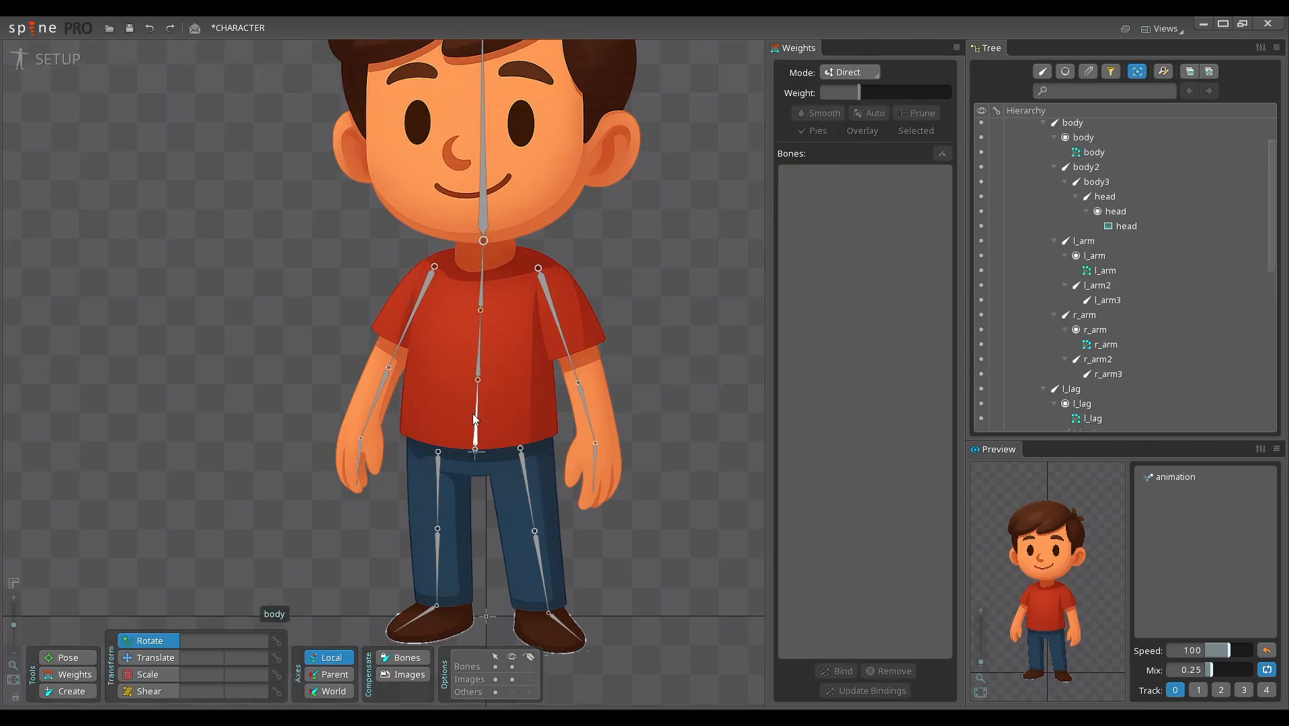
ctrl+click(487, 332)
ctrl+click(483, 281)
mouse_move(679, 382)
mouse_down()
mouse_move(683, 358)
mouse_move(688, 427)
mouse_move(678, 339)
mouse_move(685, 407)
mouse_move(685, 349)
mouse_move(686, 391)
mouse_up()
key(ctrl+z)
drag(585, 439, 616, 398)
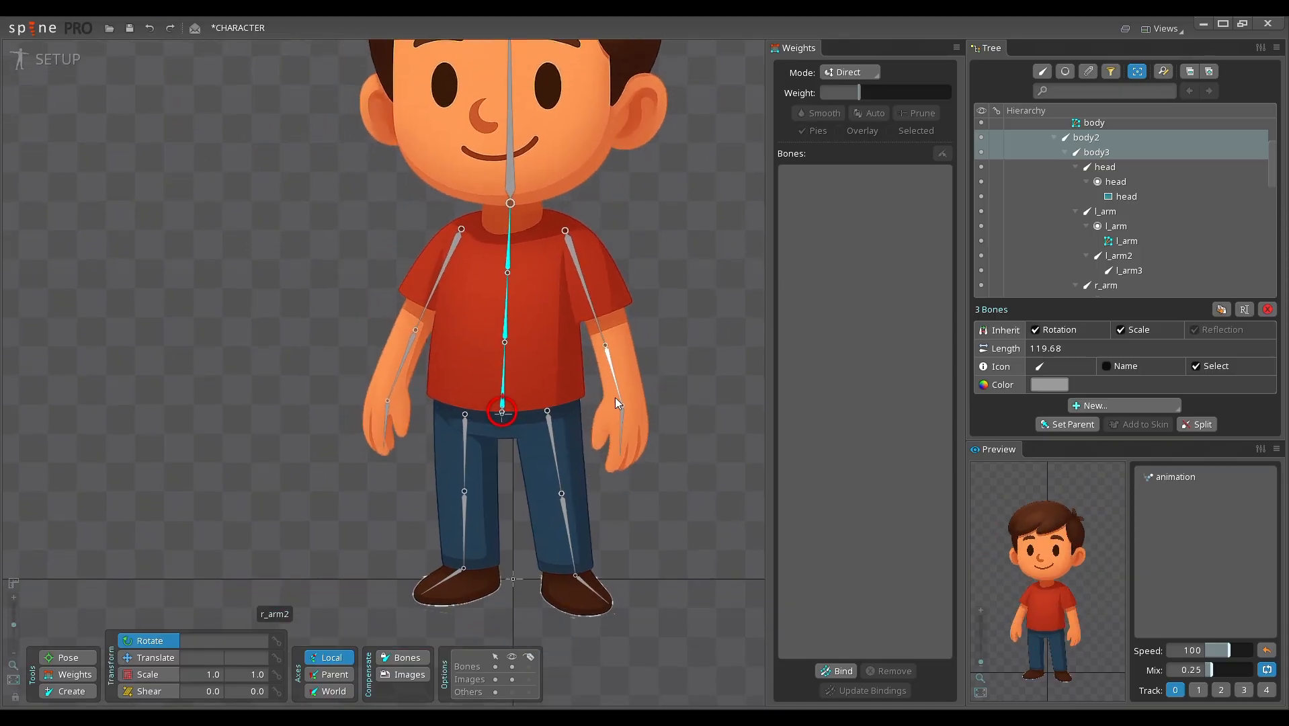
Step: Select the r_lag mesh and bind the r_lag, r_lag2 and r_lag3 bones to it
click(528, 435)
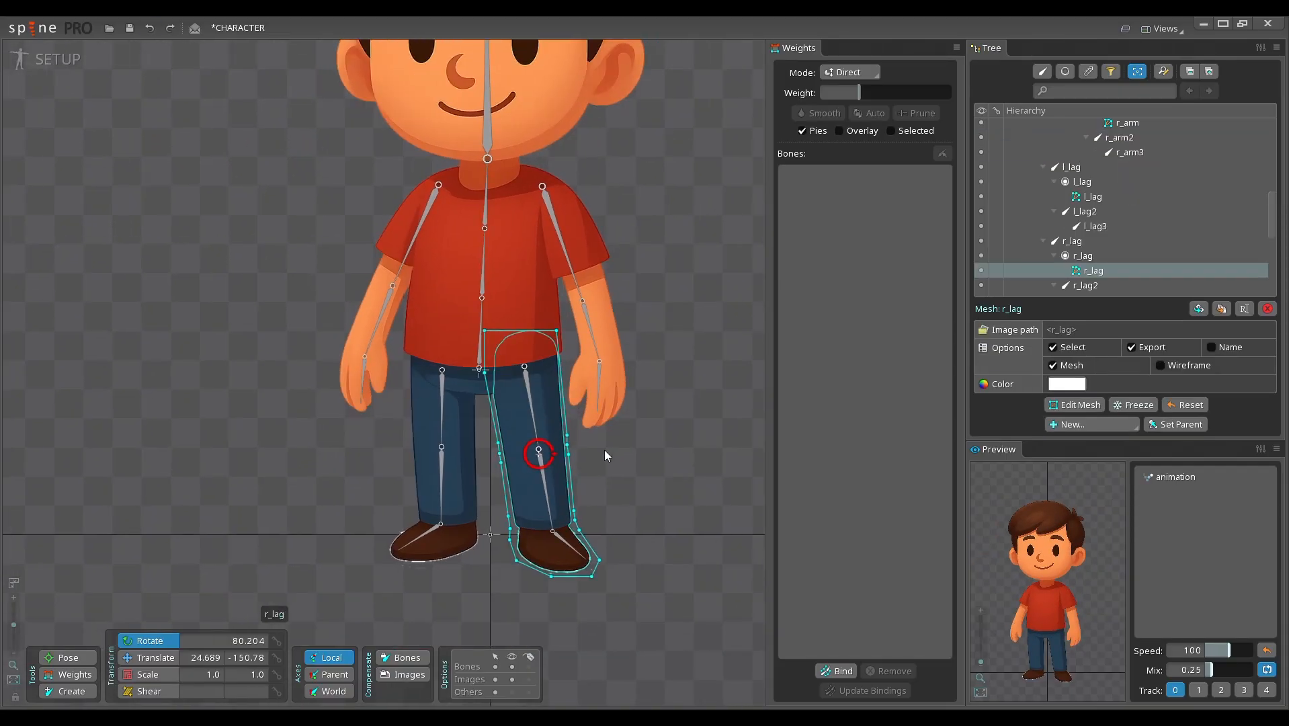
drag(627, 478, 651, 494)
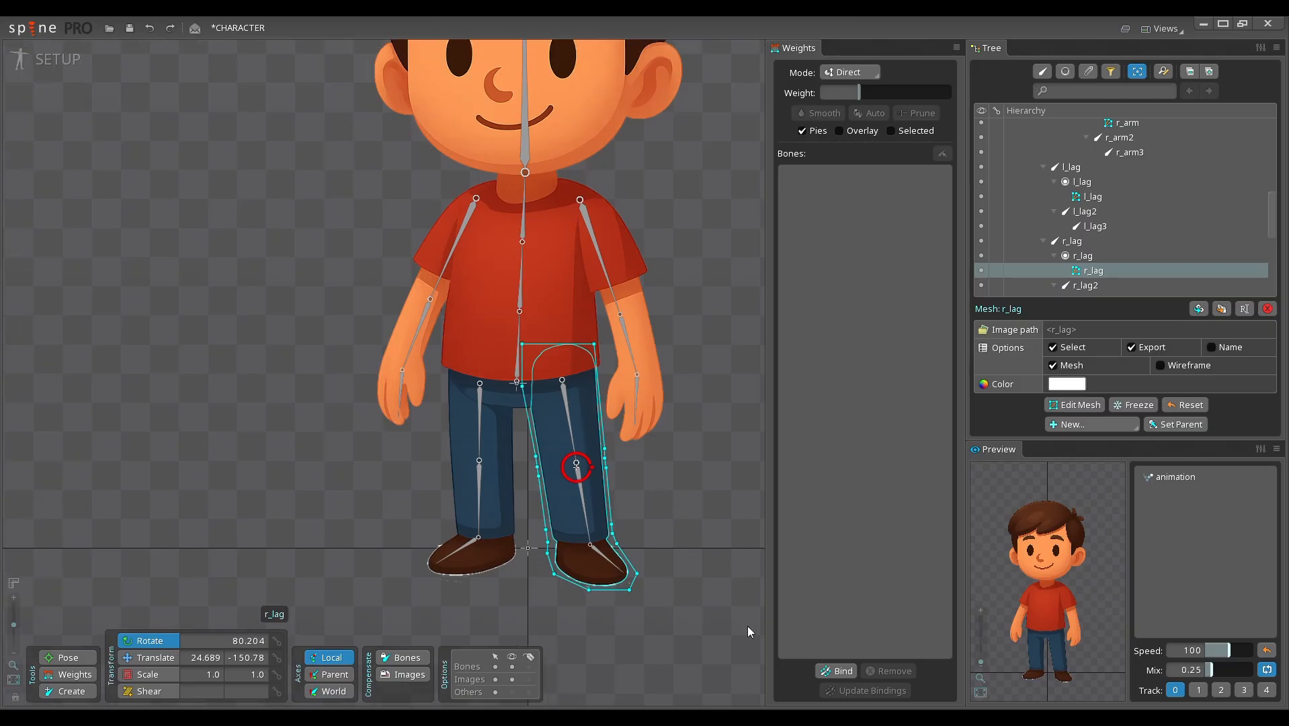
click(835, 672)
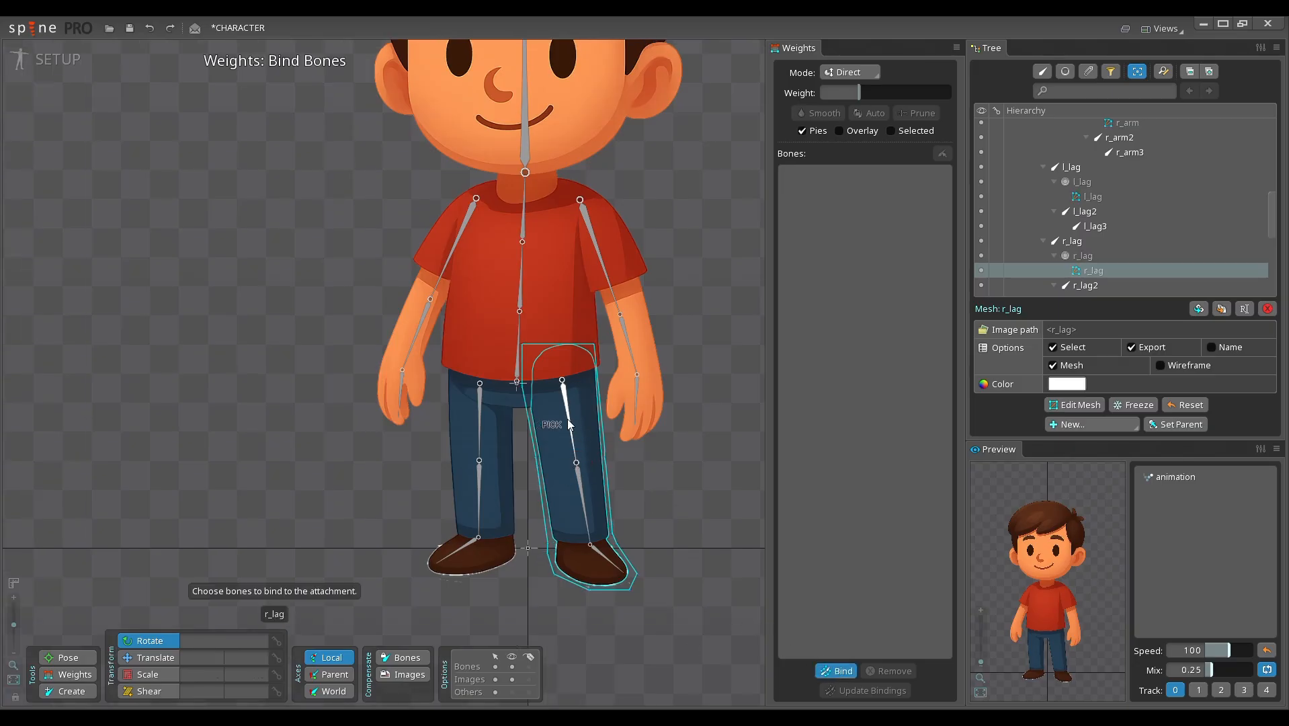
click(568, 423)
click(590, 519)
drag(642, 505, 624, 511)
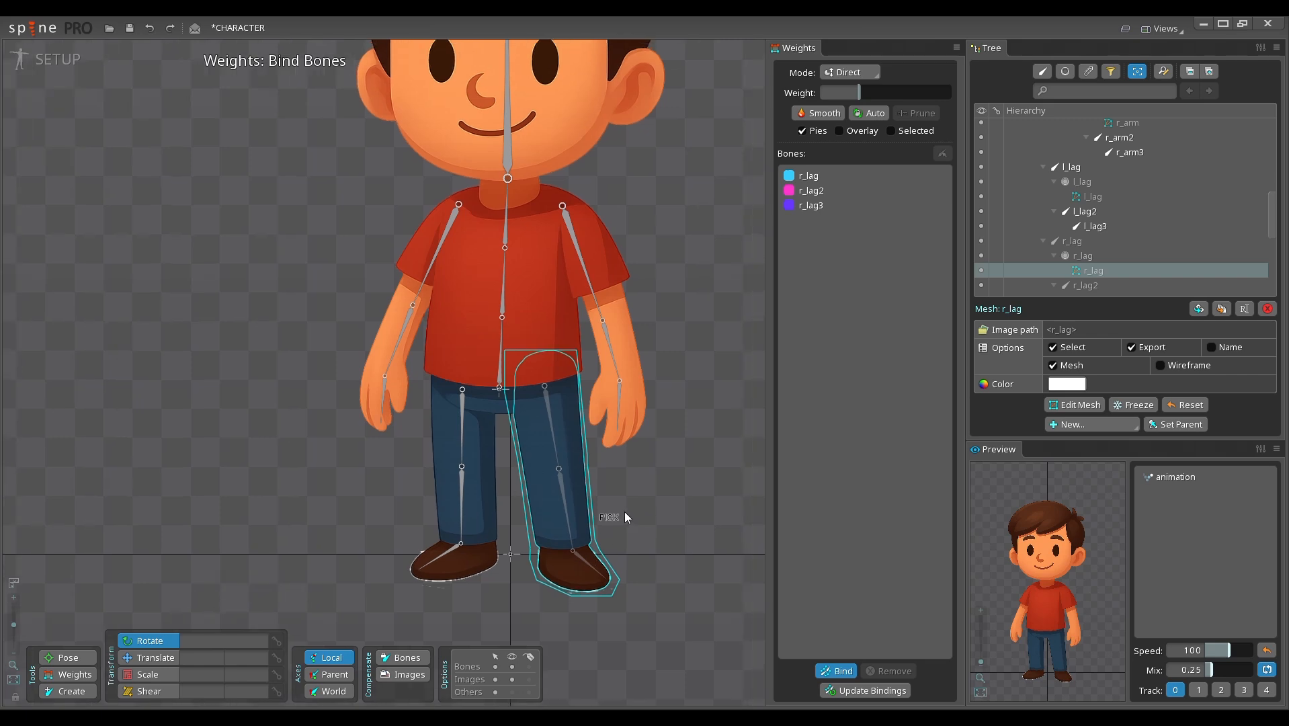
click(842, 674)
Step: Test how the r_lag mesh bends by rotating the r_lag, r_lag2 and r_lag3 bones
click(556, 452)
ctrl+click(567, 513)
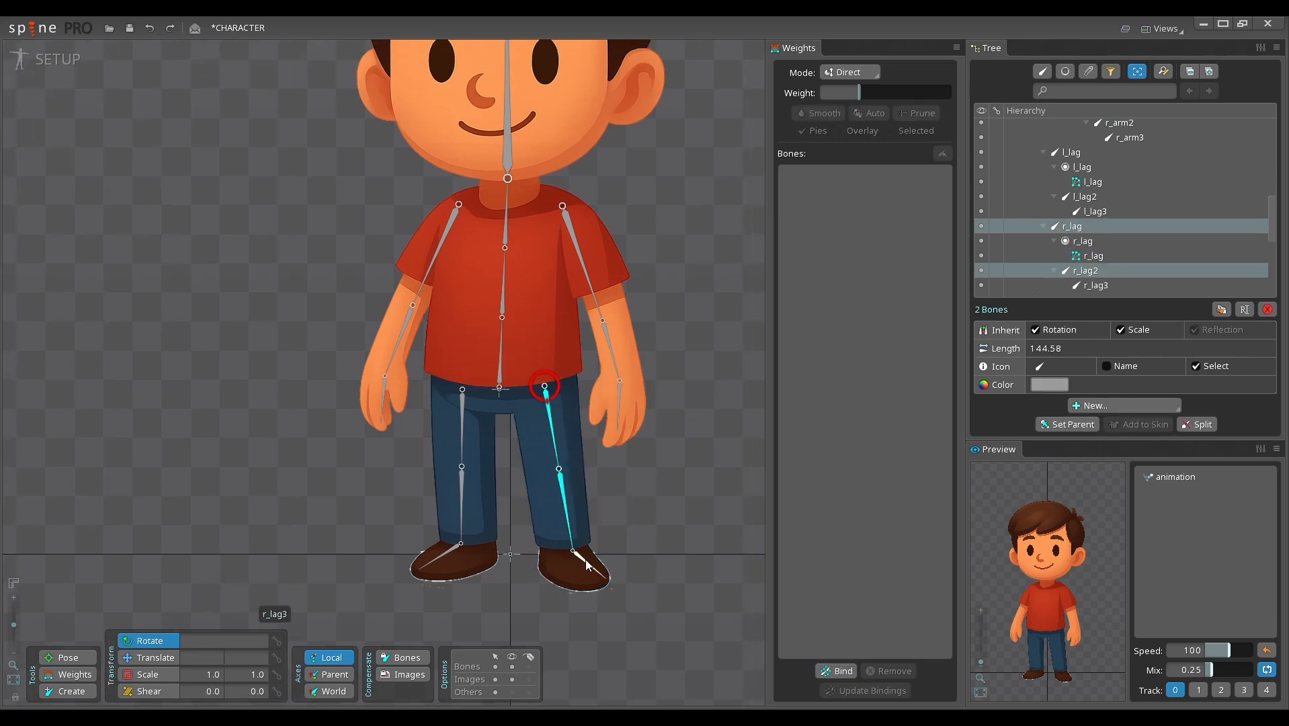
ctrl+click(584, 564)
drag(648, 529, 642, 565)
click(563, 493)
click(594, 562)
Step: Select the l_lag mesh and bind the l_lag, l_lag2 and l_lag3 bones to it
click(460, 449)
scroll(460, 449, up, 2)
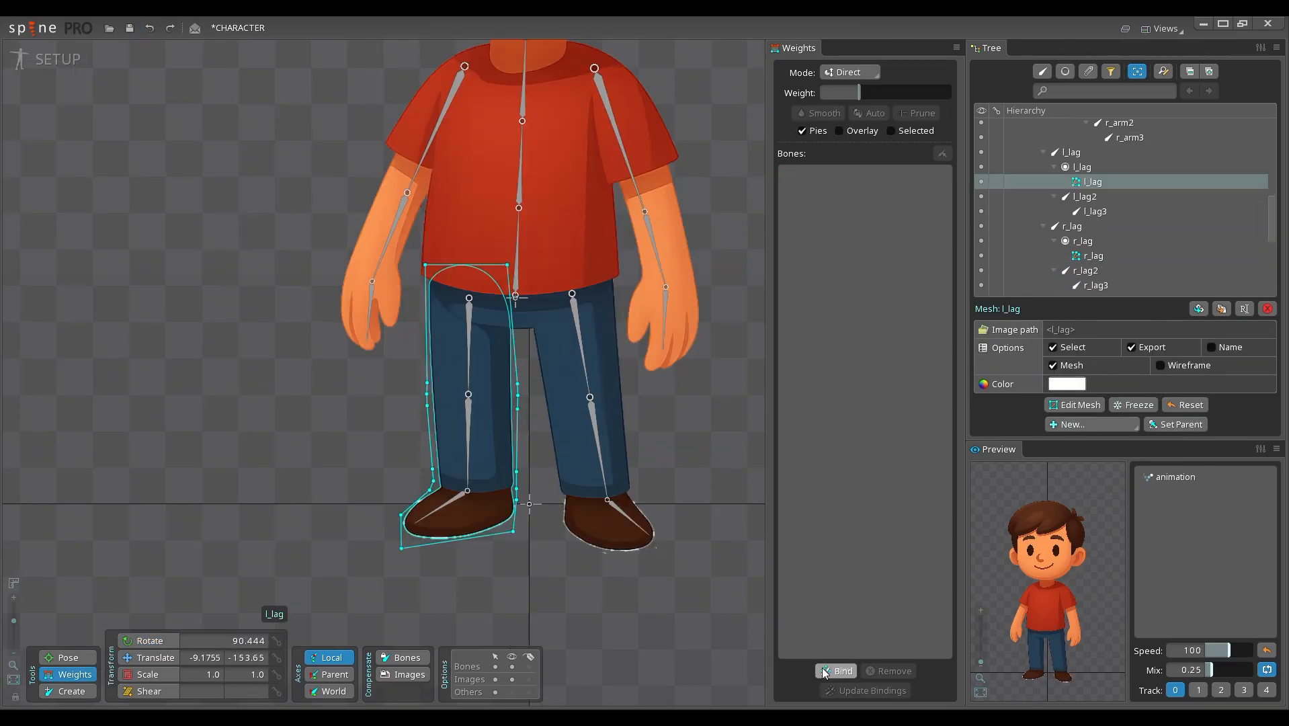
click(837, 671)
click(472, 340)
click(471, 425)
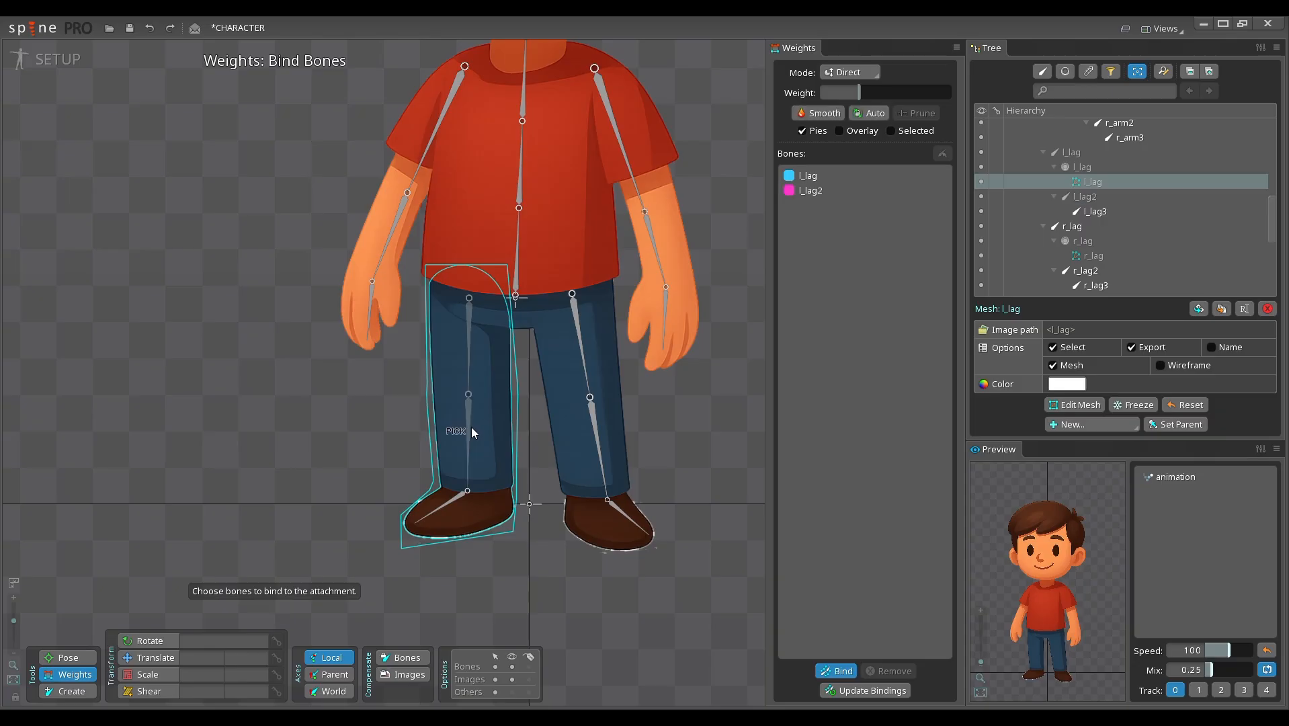
click(454, 503)
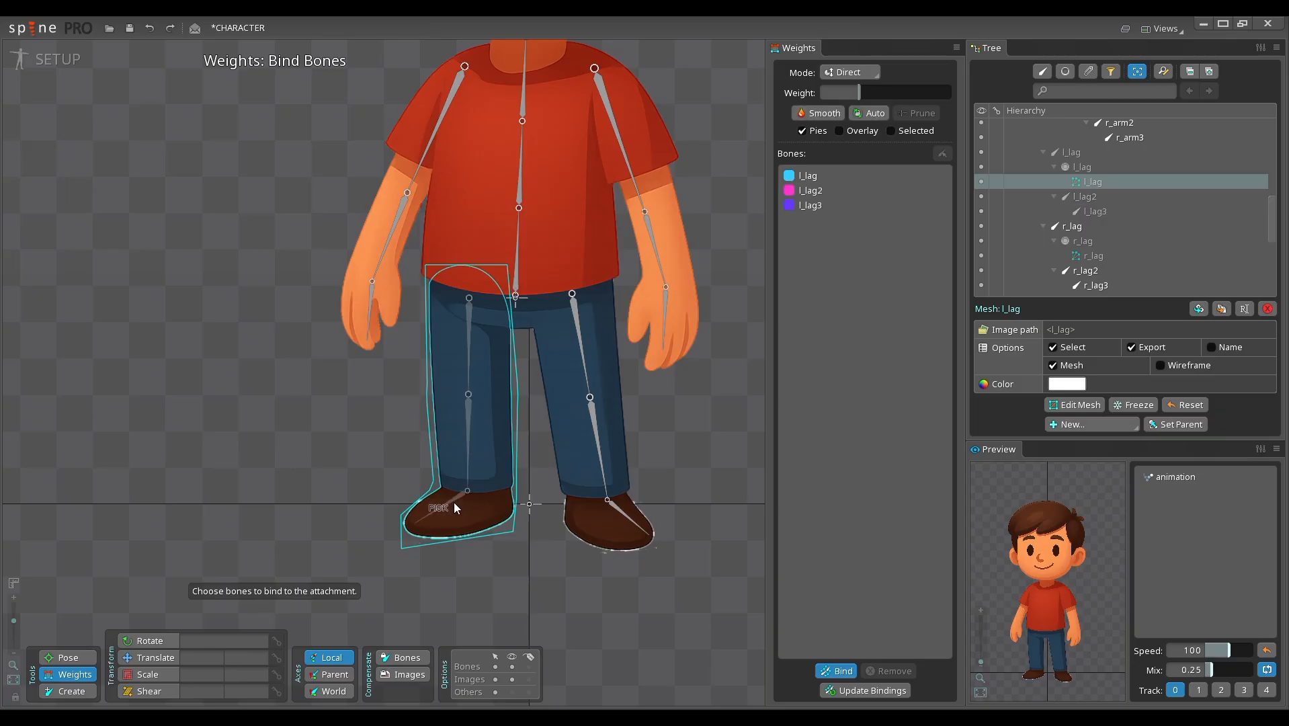
click(837, 671)
click(670, 403)
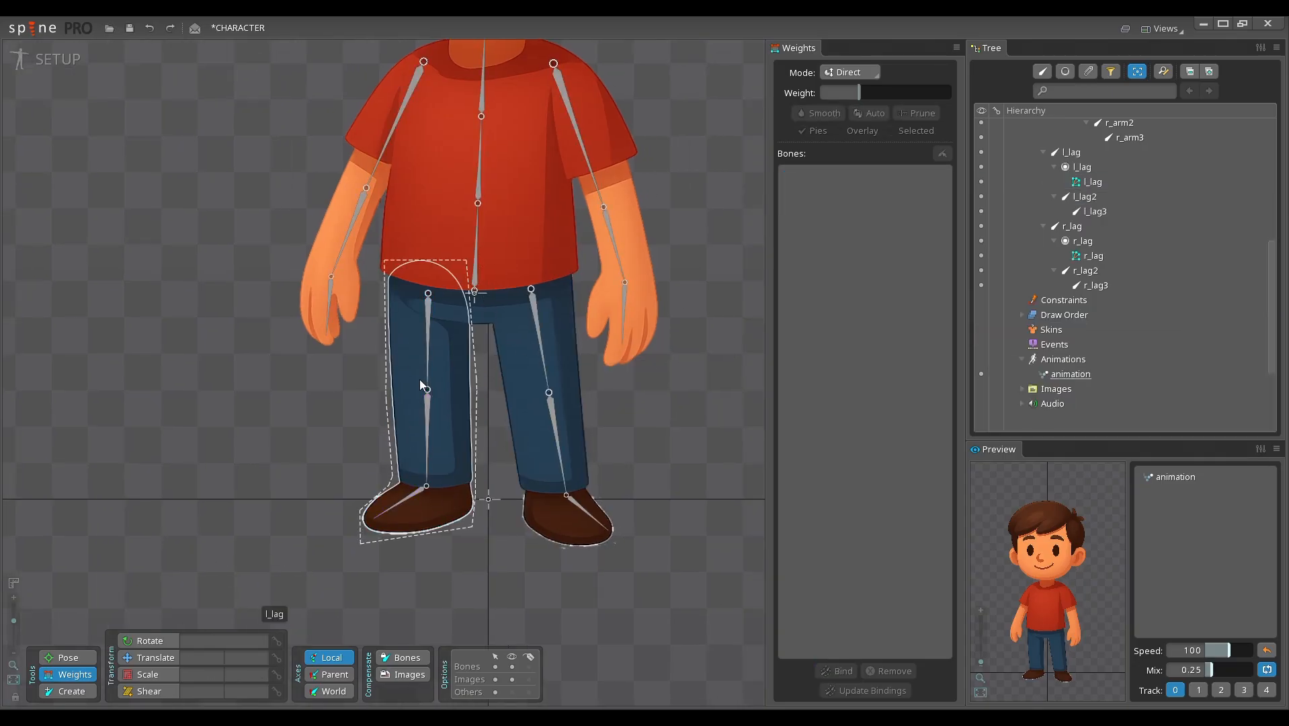
Step: Test how the l_lag mesh bends by rotating the l_lag, l_lag2 and l_lag3 bones
click(426, 406)
key(v)
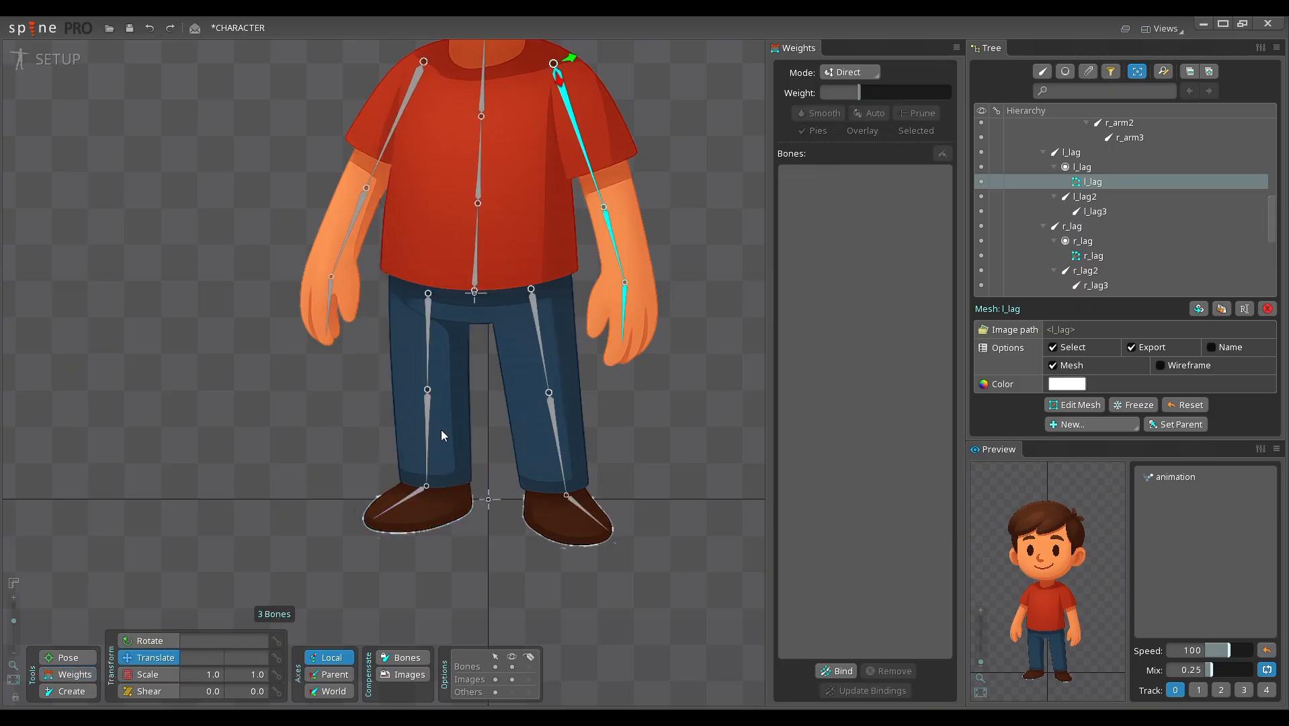
click(428, 432)
key(c)
drag(283, 423, 254, 370)
click(406, 495)
drag(321, 451, 306, 382)
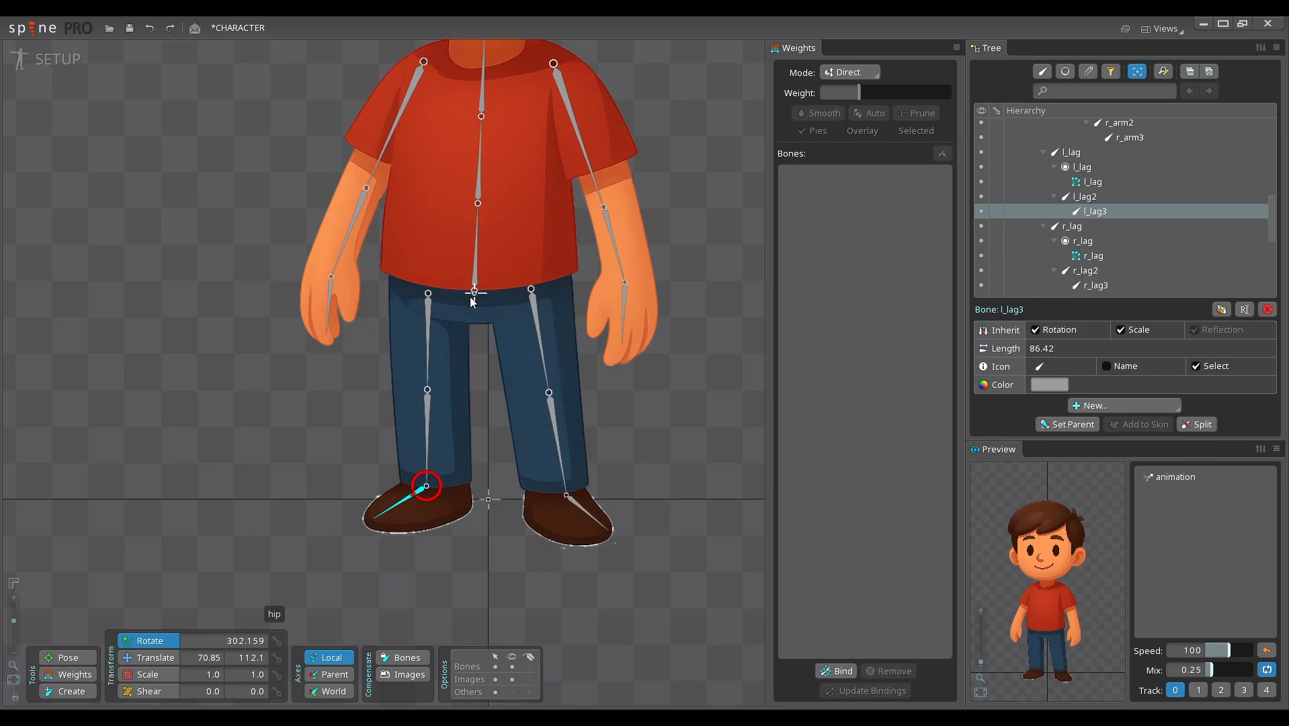
Step: Check the waist area between the shirt and legs by rotating the body bone
click(451, 236)
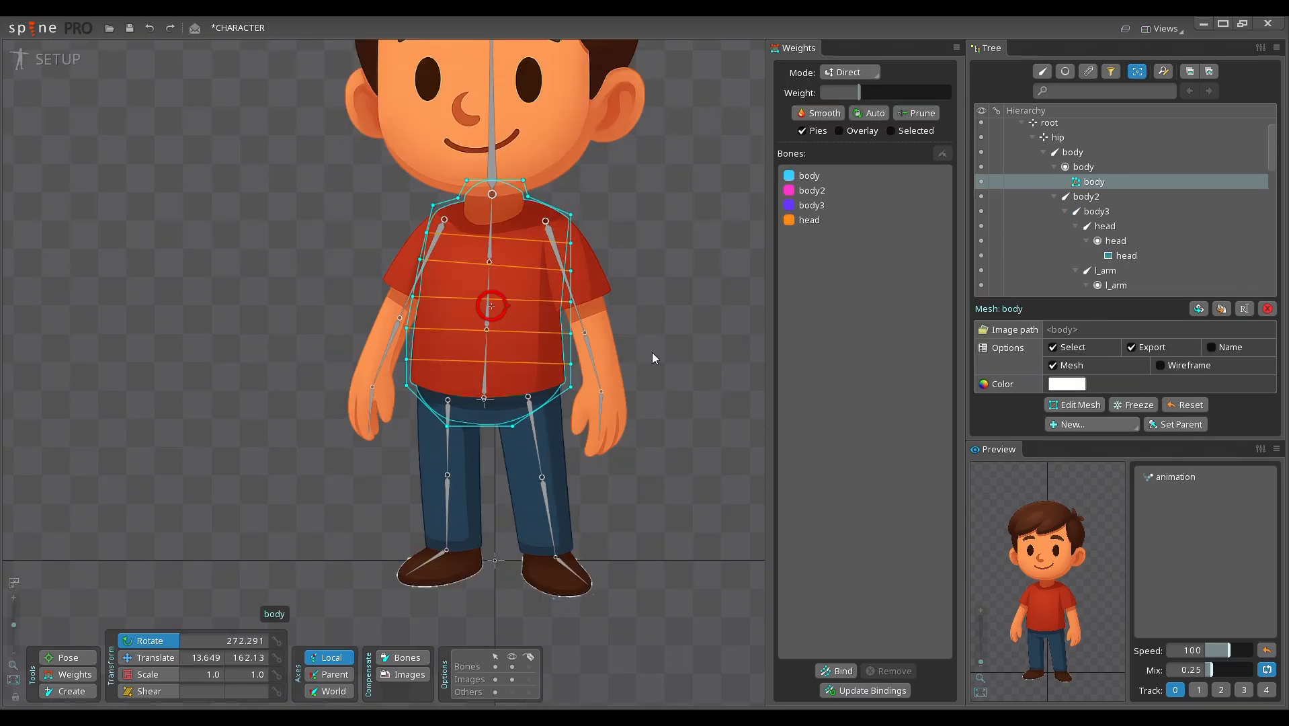
key(space)
click(486, 366)
drag(611, 334, 685, 291)
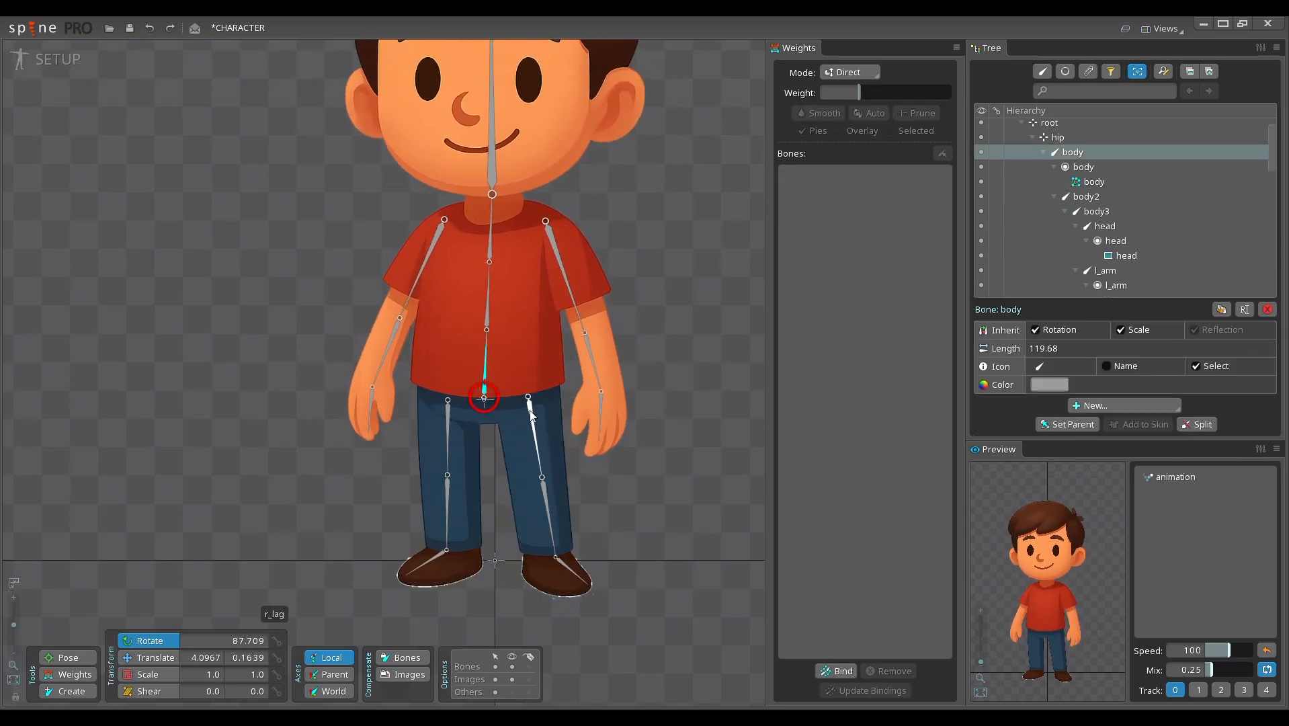
drag(616, 411, 681, 370)
Step: Select the body mesh and bind the r_lag and l_lag bones to it as well
click(533, 421)
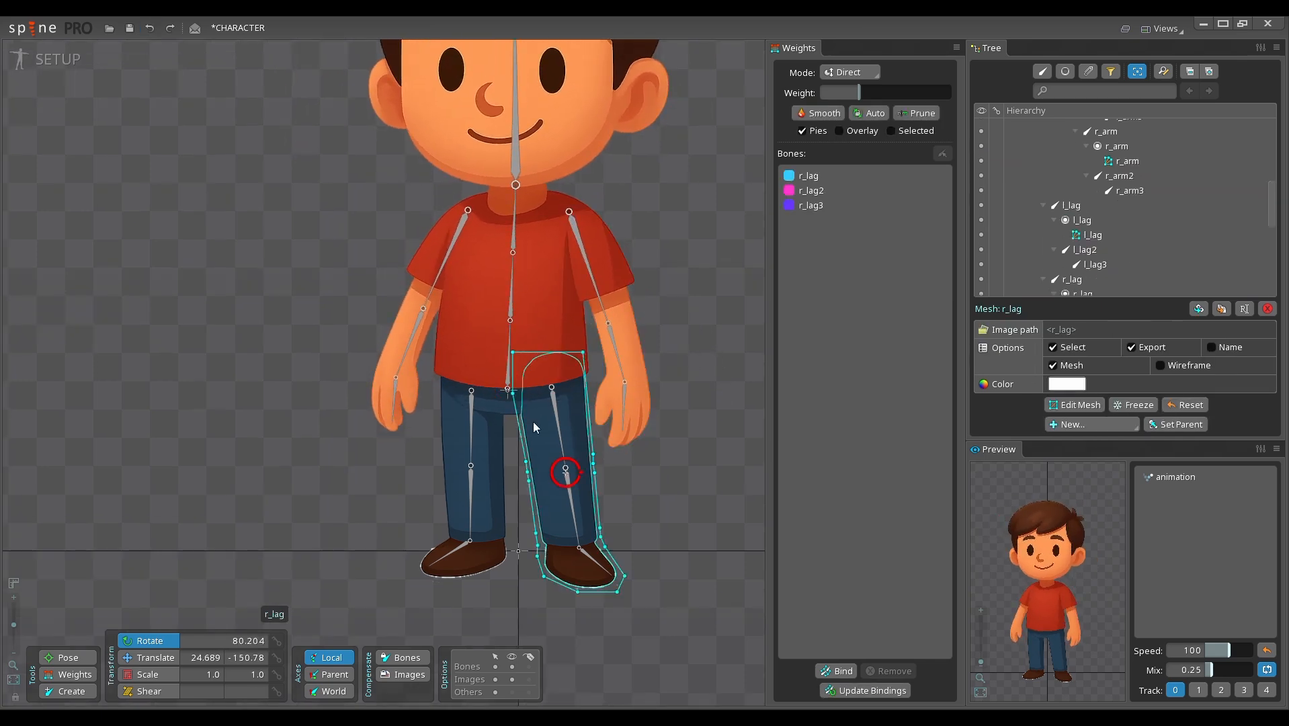
click(471, 344)
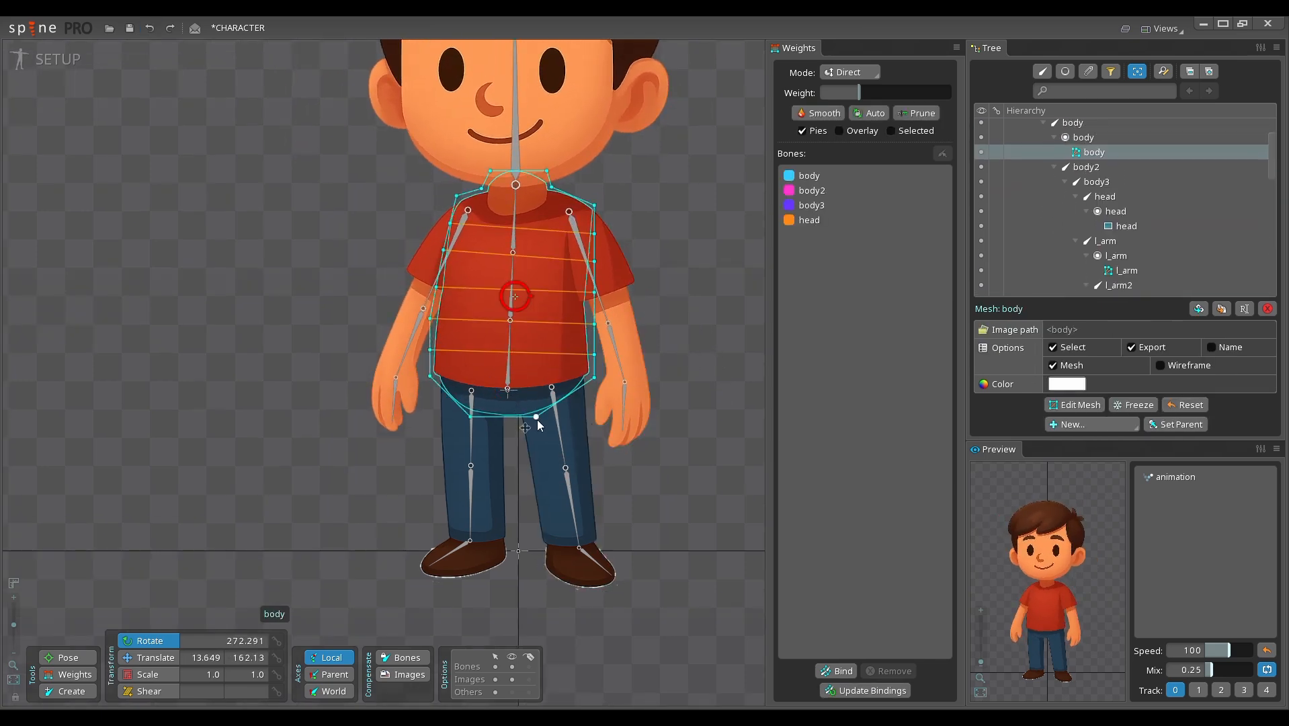
drag(700, 529, 669, 549)
click(833, 671)
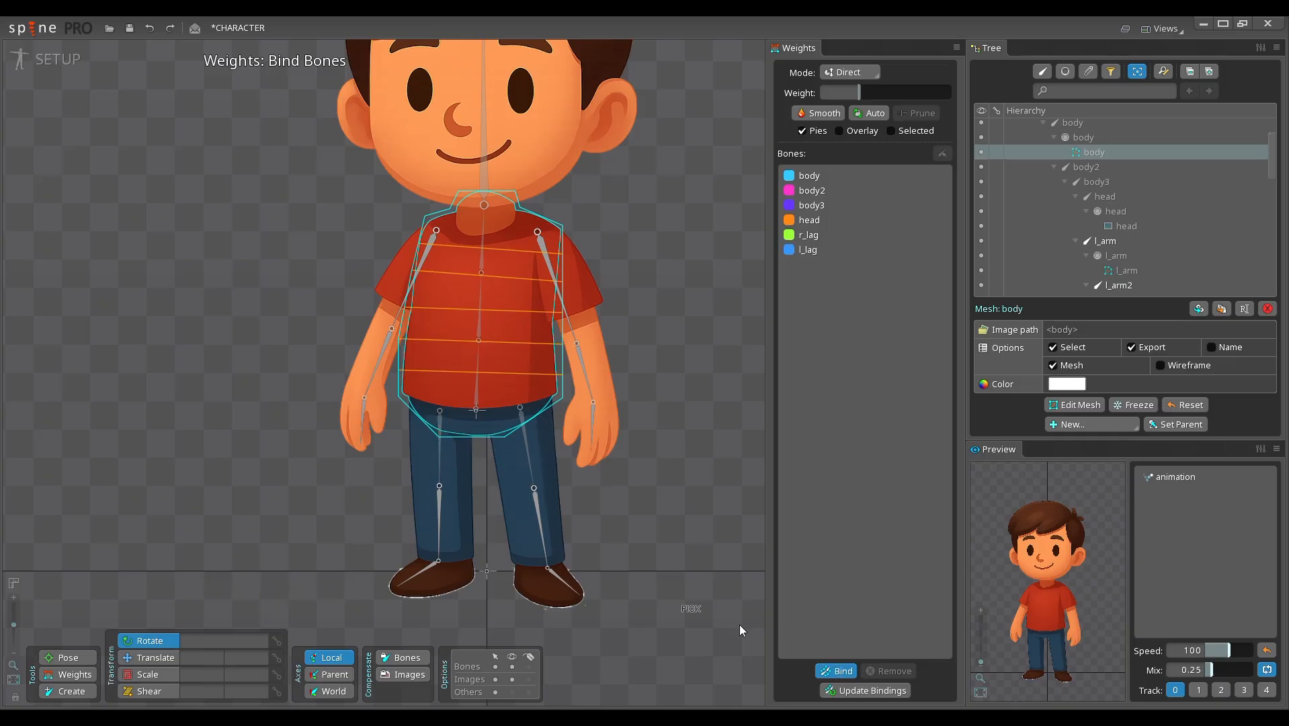
click(837, 671)
Step: Limit the weight display to the selected bone and weight the two lower body vertices beside r_lag 100% to r_lag
click(891, 131)
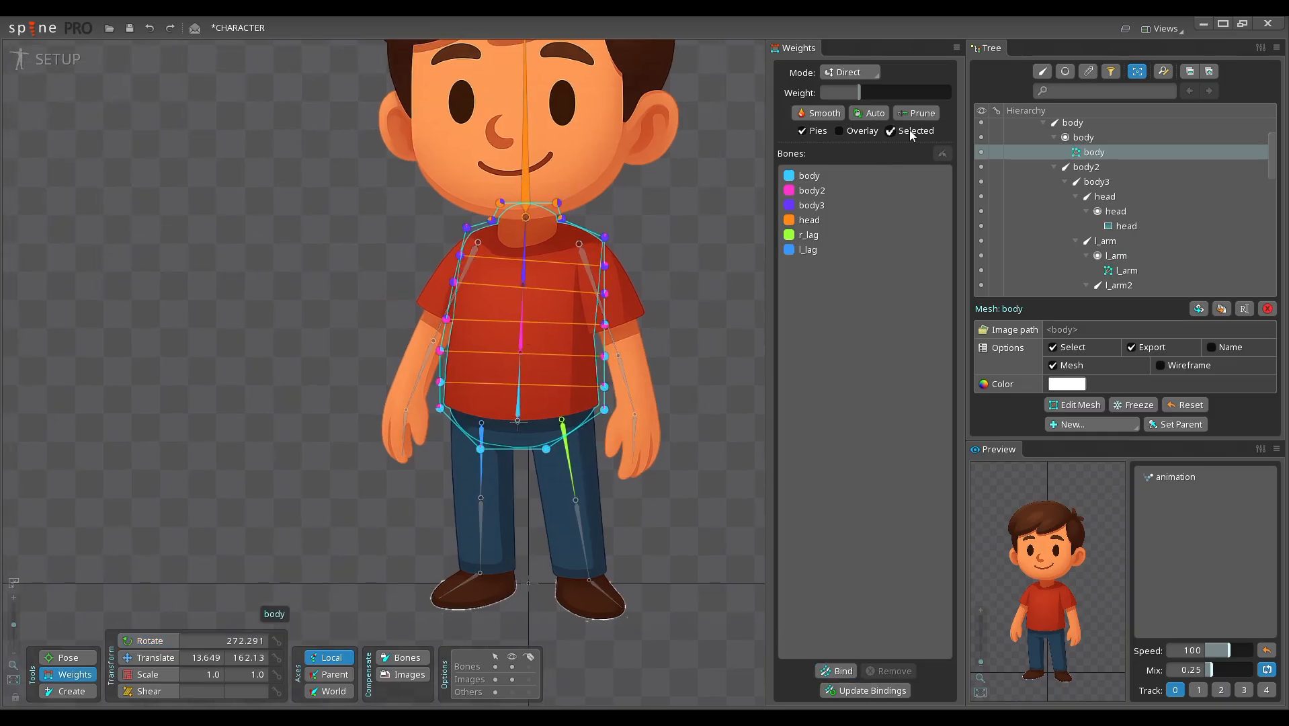
scroll(578, 445, up, 4)
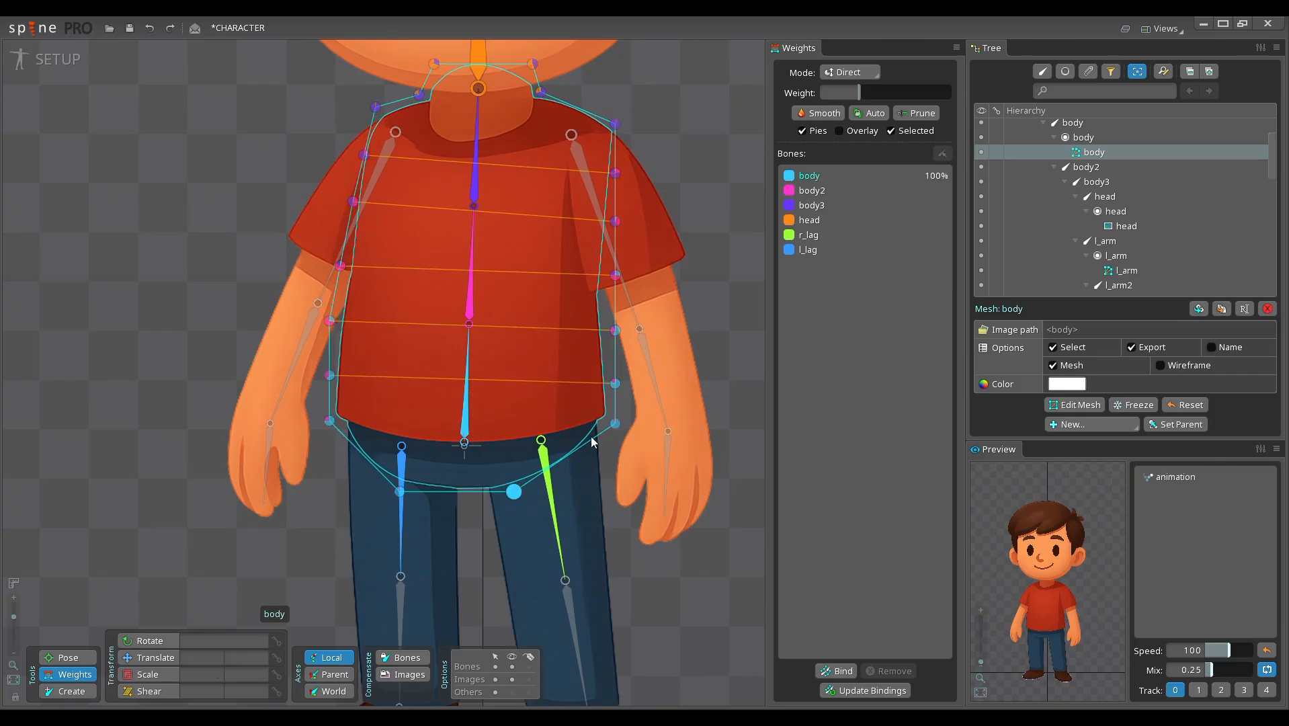
drag(627, 425, 638, 421)
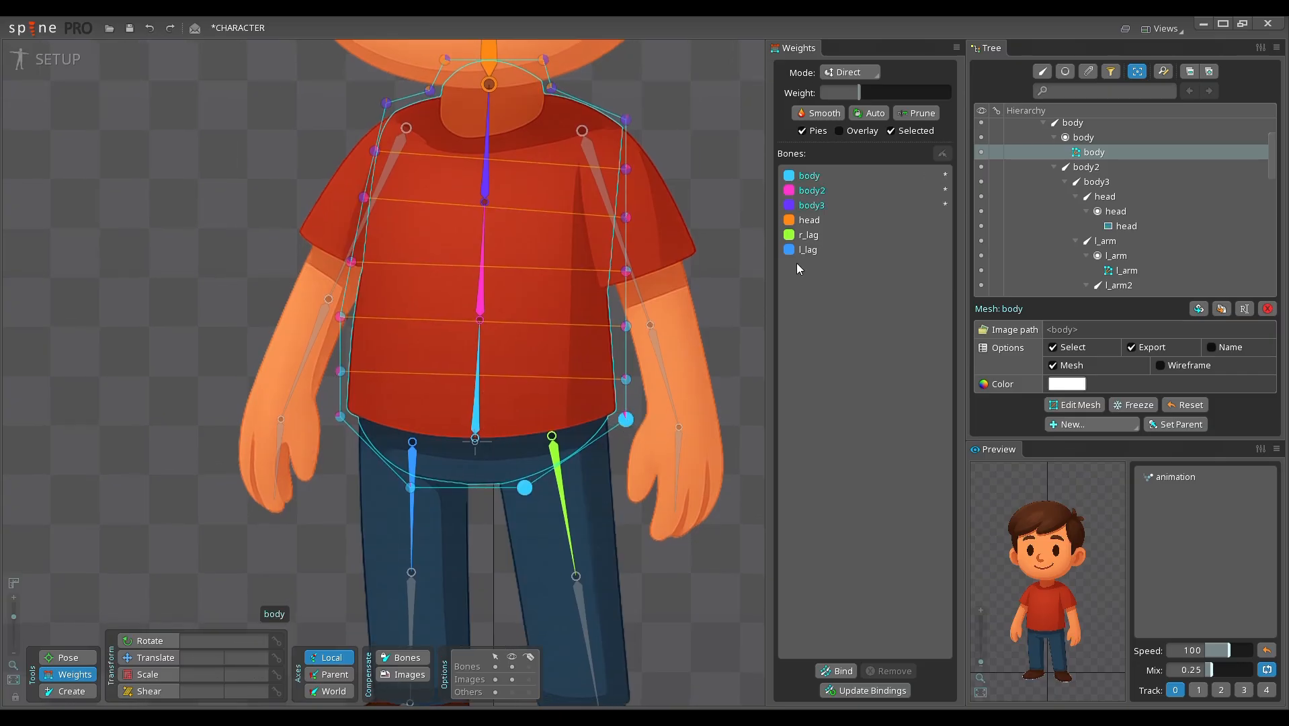
click(824, 238)
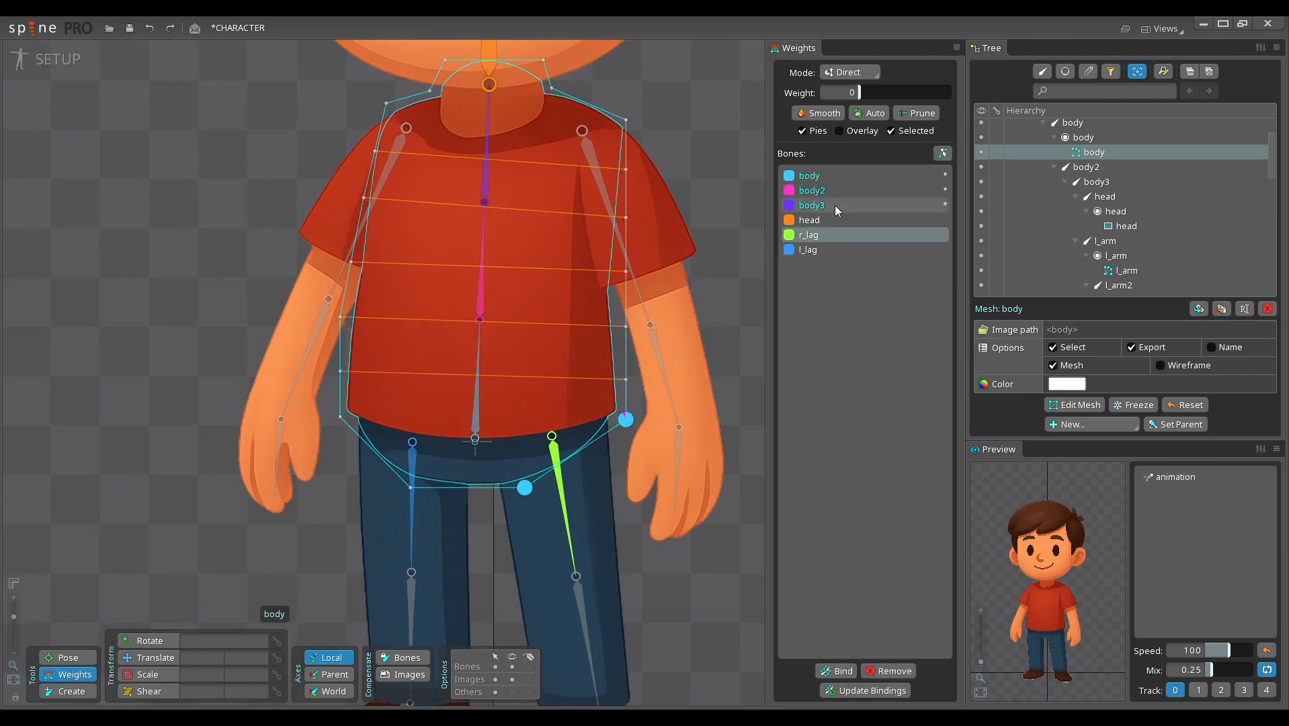
drag(862, 96, 985, 89)
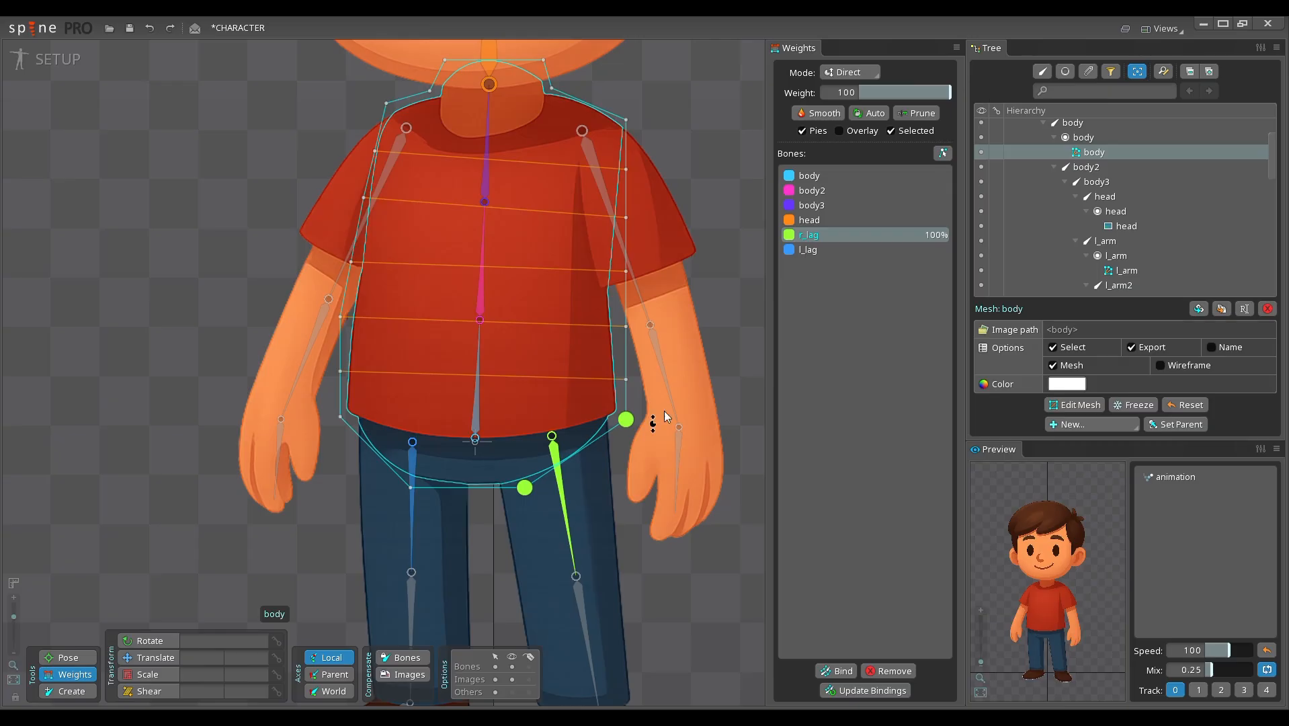
drag(664, 412, 696, 388)
Step: Weight the two lower body vertices beside l_lag 100% to the l_lag bone
click(443, 464)
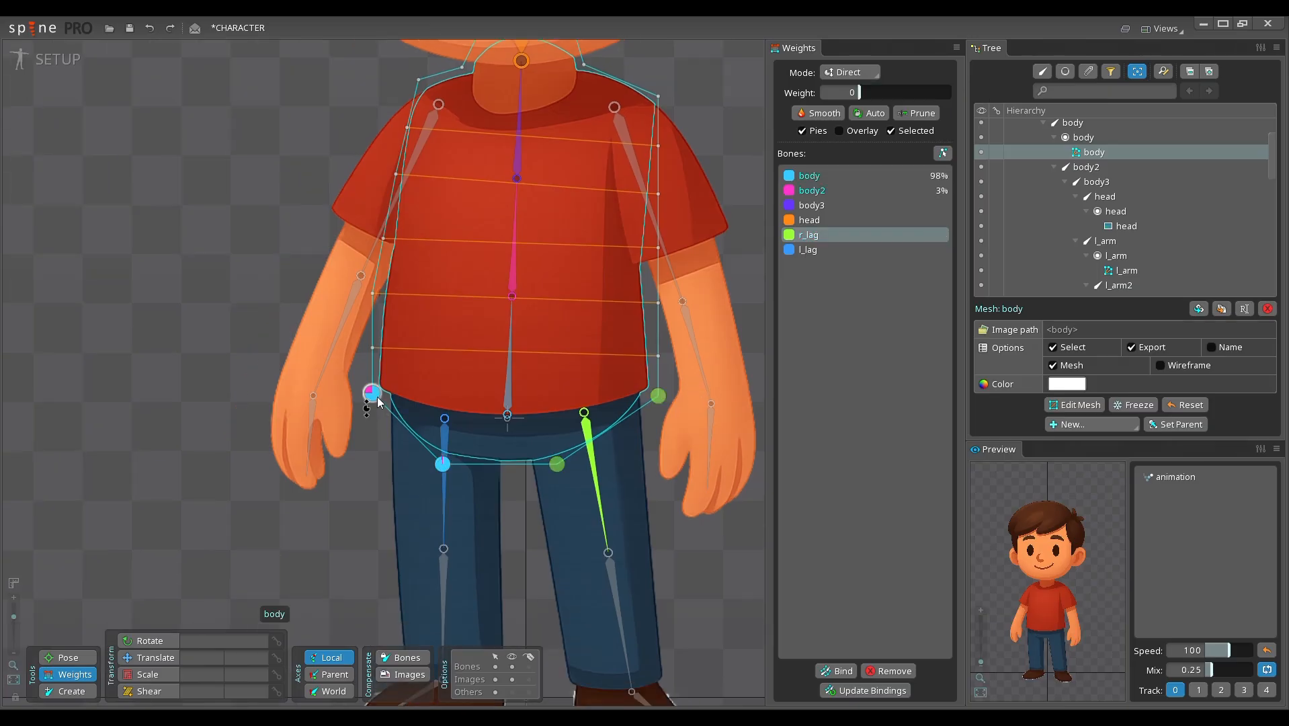
ctrl+click(377, 397)
drag(485, 457, 475, 454)
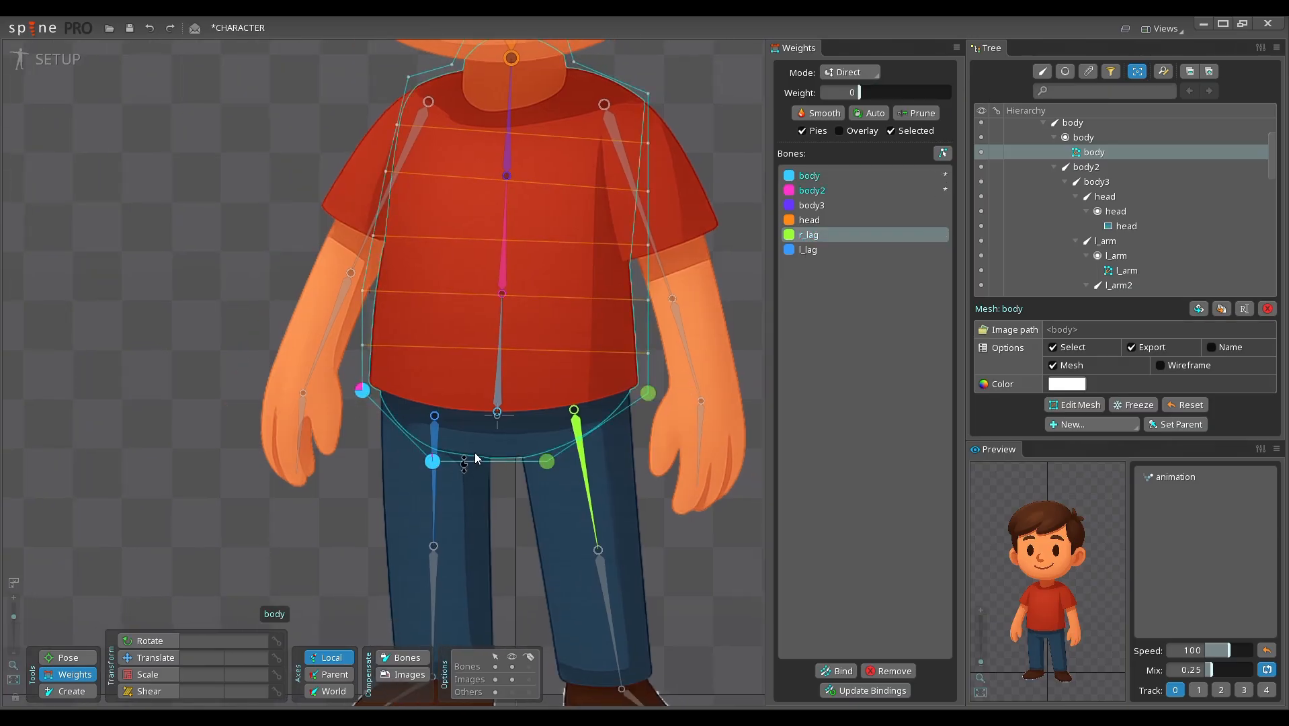
click(815, 251)
drag(861, 96, 955, 94)
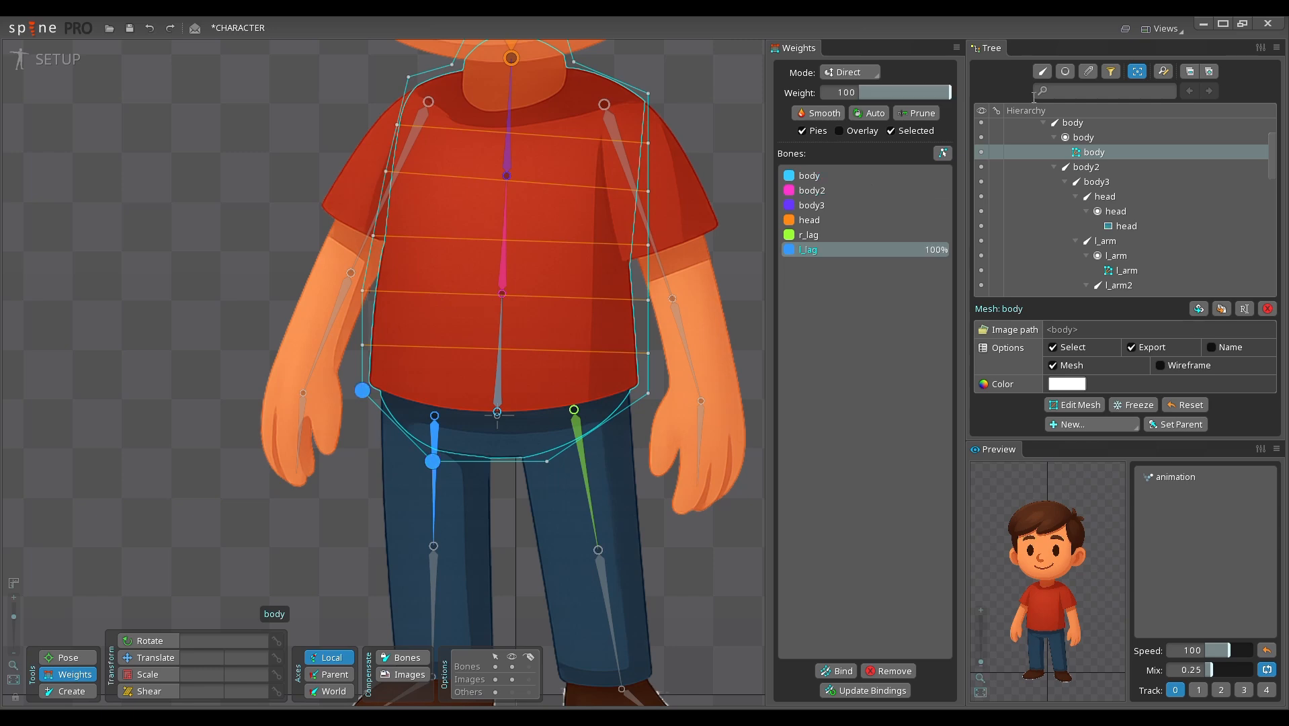
Step: Test the reweighted pelvis by rotating the body bone
drag(659, 489, 613, 474)
scroll(613, 473, down, 3)
key(c)
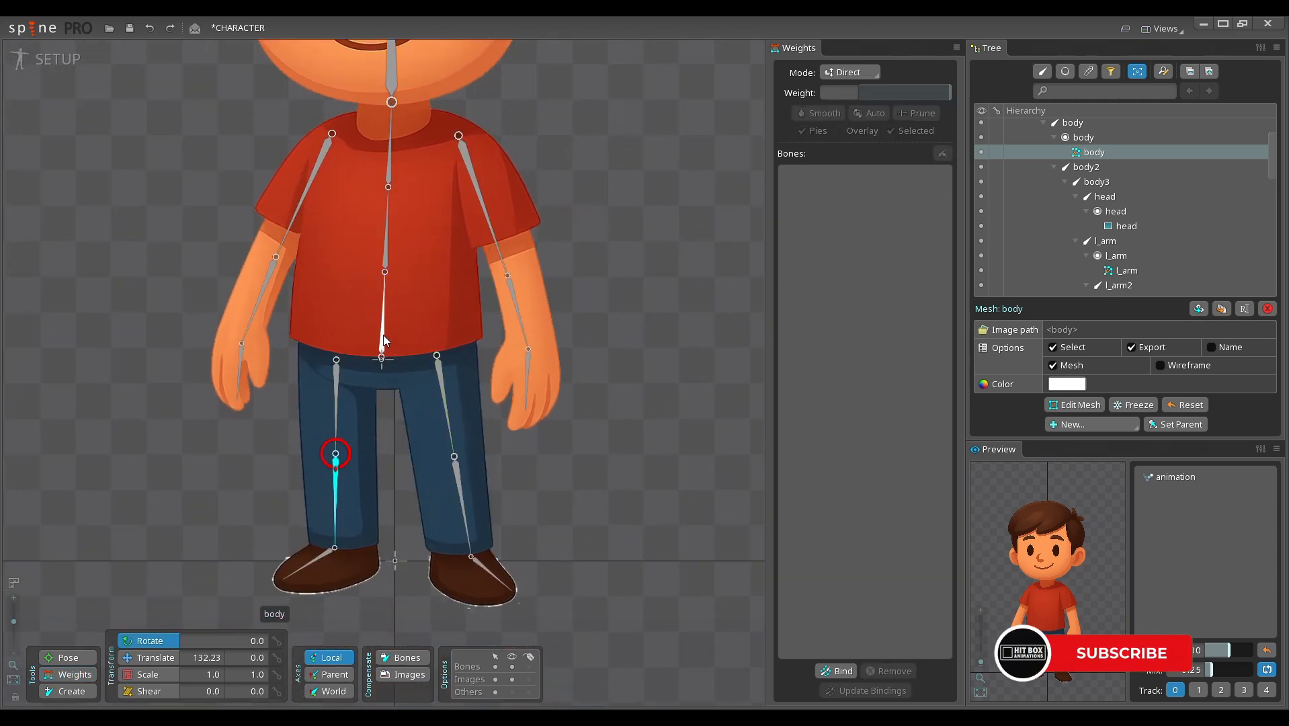
drag(602, 315, 646, 396)
drag(654, 307, 586, 396)
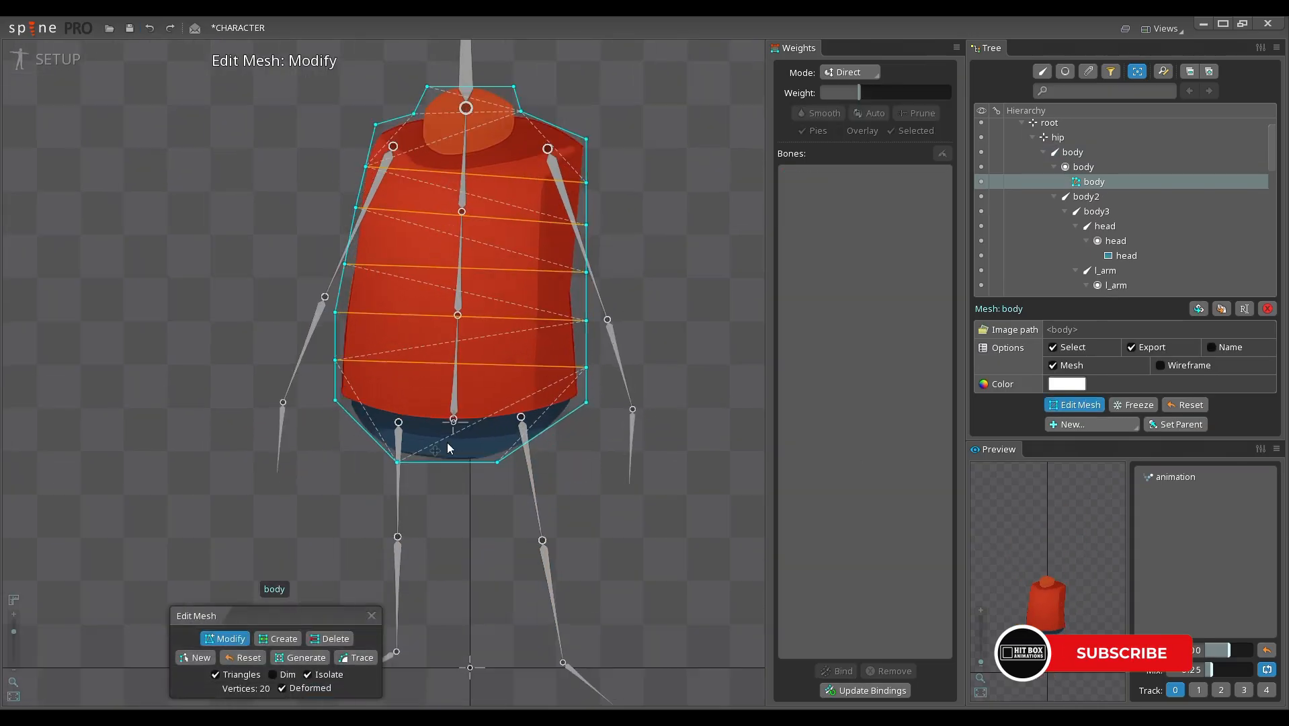
Step: Edit the body mesh by adding outline vertices along the pelvis curve on the r_lag side and deleting the old corner vertices
scroll(522, 478, up, 5)
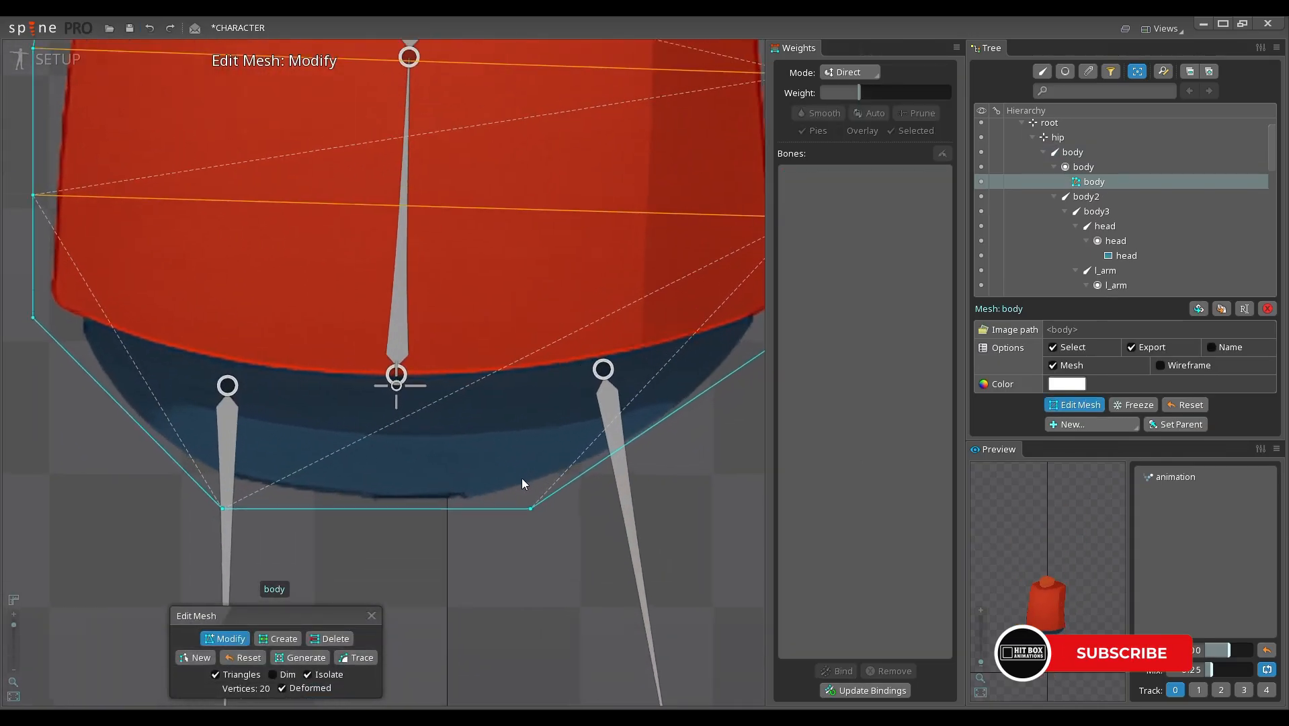
click(579, 485)
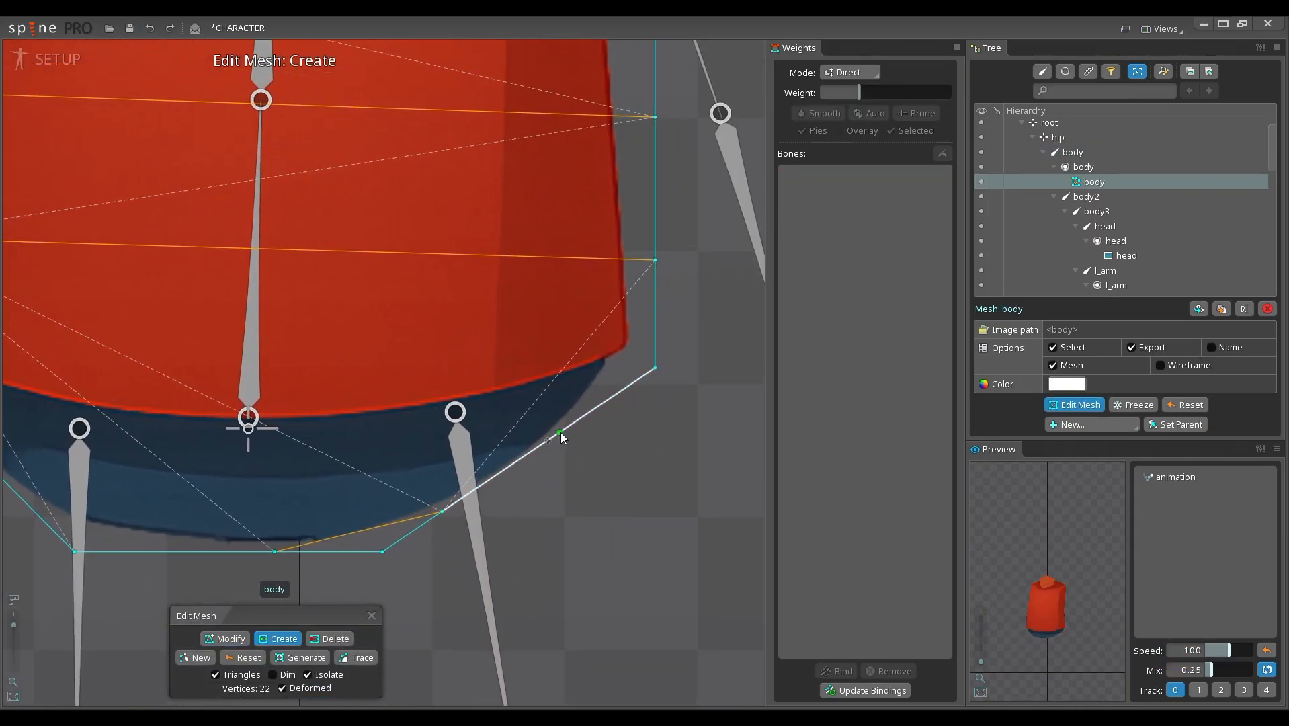
click(638, 347)
drag(640, 346, 652, 322)
key(d)
click(654, 368)
drag(381, 559, 548, 516)
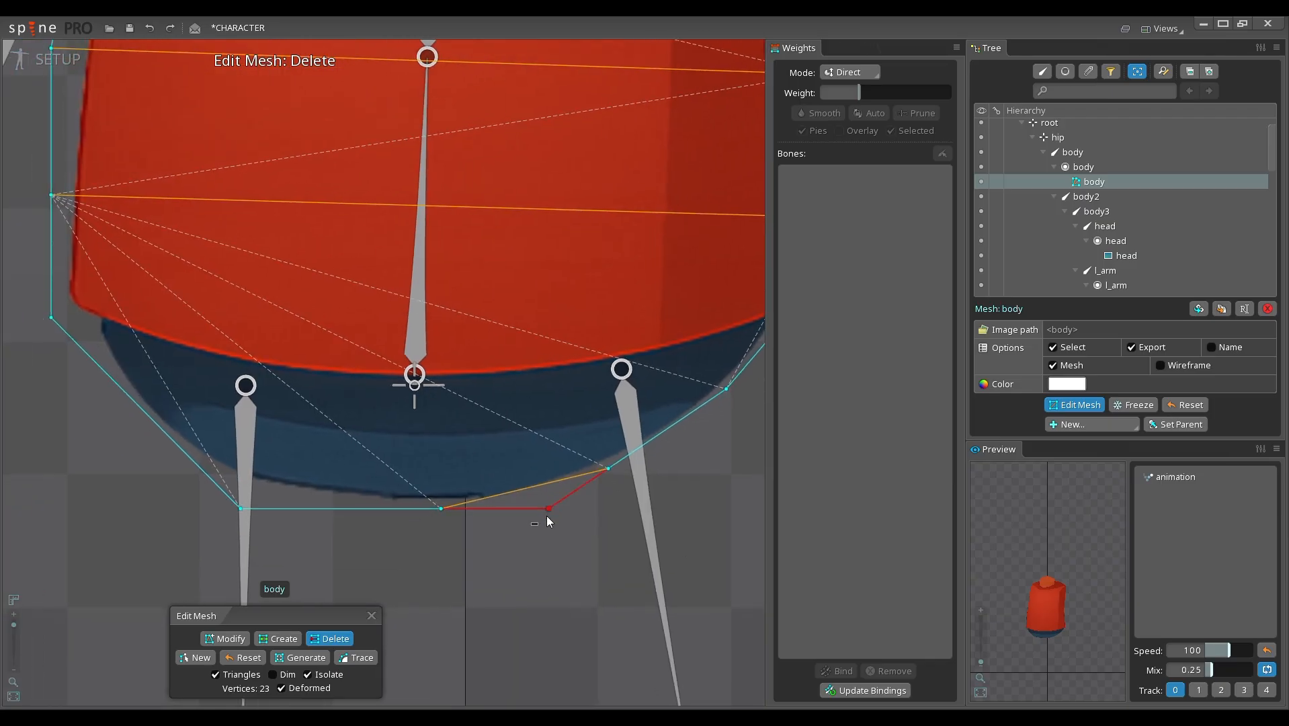
Step: Add outline vertices along the pelvis curve on the l_lag side of the body mesh and delete its old corner vertices
key(c)
click(383, 508)
click(263, 485)
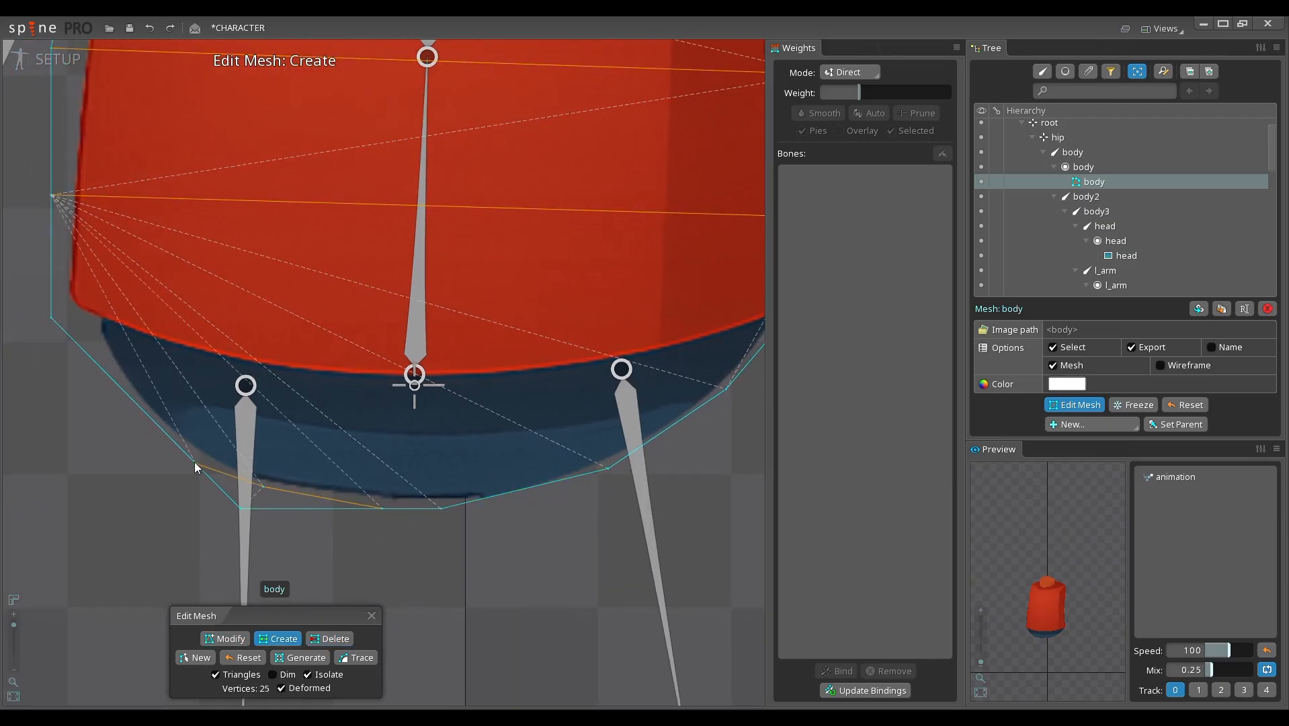
click(174, 439)
drag(174, 439, 322, 517)
click(273, 469)
click(200, 365)
key(d)
scroll(306, 523, down, 1)
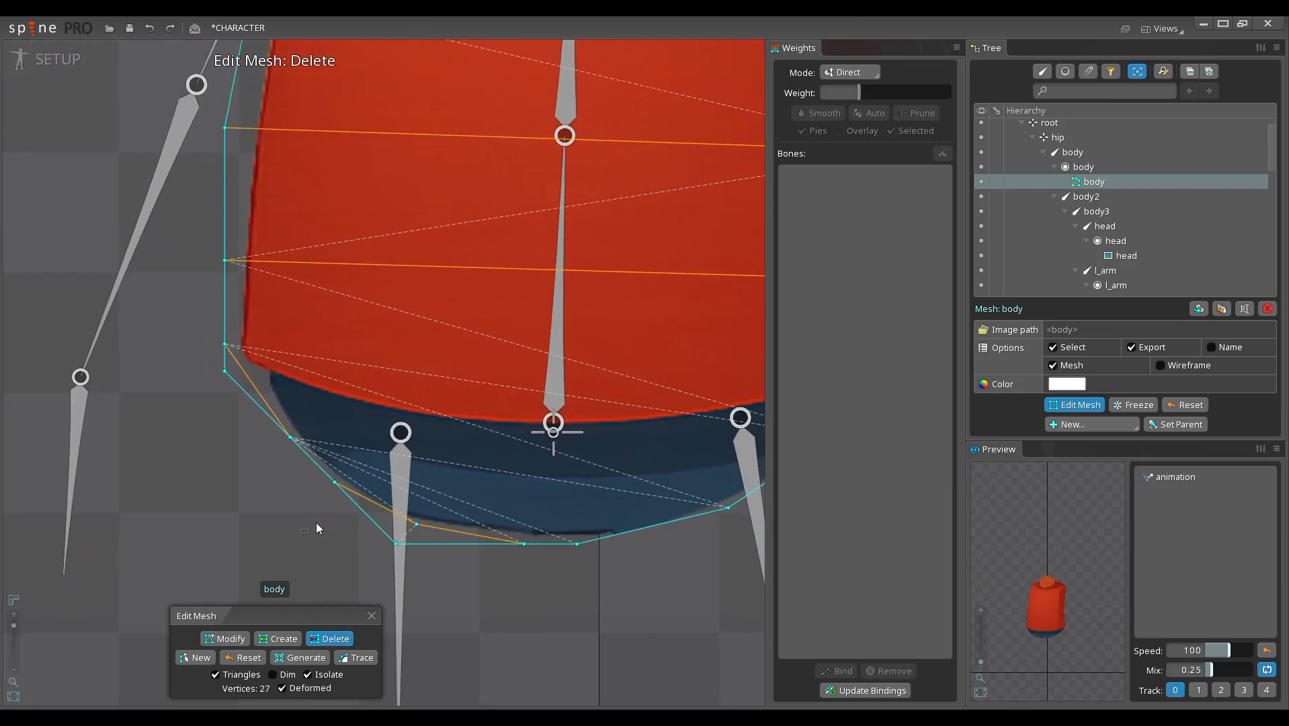
click(225, 380)
scroll(454, 447, down, 3)
drag(458, 431, 342, 481)
Step: Create a mesh edge across the shirt hem between the two side vertices and add vertices following the hem's curve
key(c)
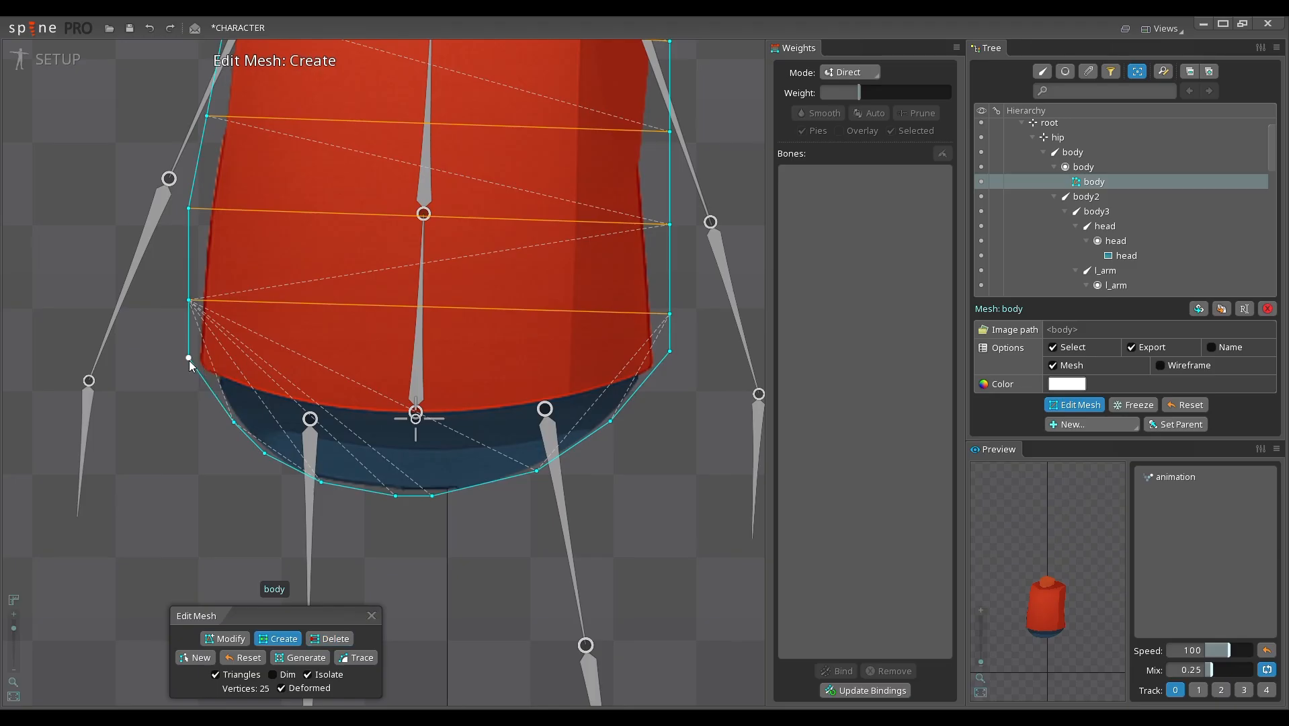
drag(190, 359, 670, 352)
scroll(417, 551, down, 2)
drag(416, 551, 527, 502)
double_click(431, 435)
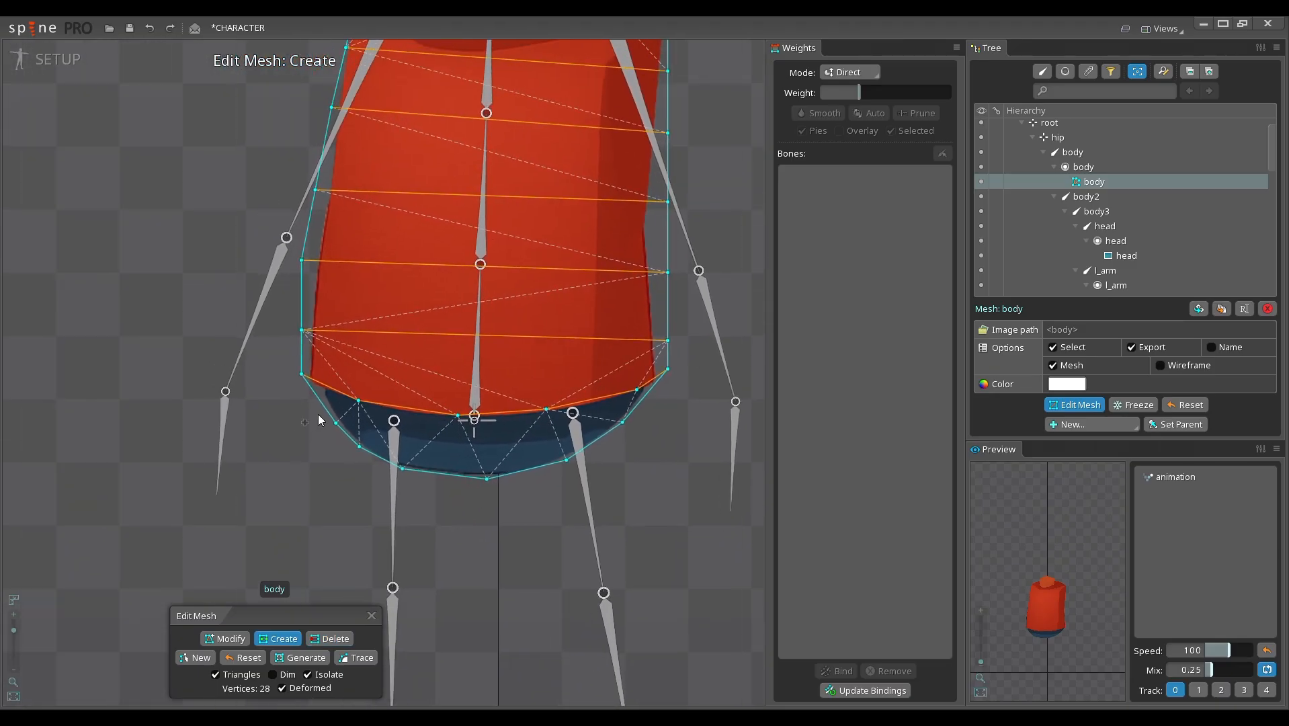
Step: Move the pelvis outline vertices on the l_lag side closer to the artwork and finish editing the body mesh
key(d)
key(m)
drag(336, 427, 324, 412)
drag(402, 469, 411, 470)
click(359, 447)
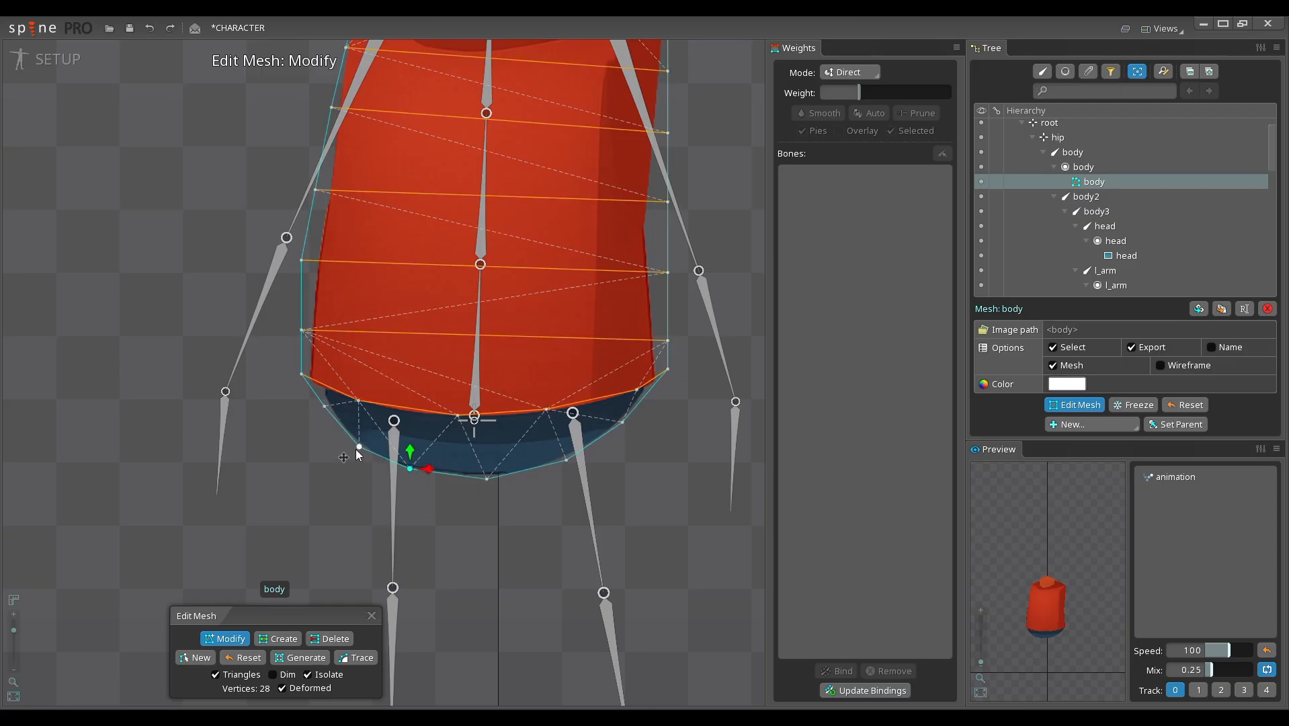
click(371, 616)
scroll(461, 473, down, 3)
Step: Split the weight of the body mesh's bottom centre vertex roughly evenly between r_lag and l_lag
scroll(567, 405, up, 4)
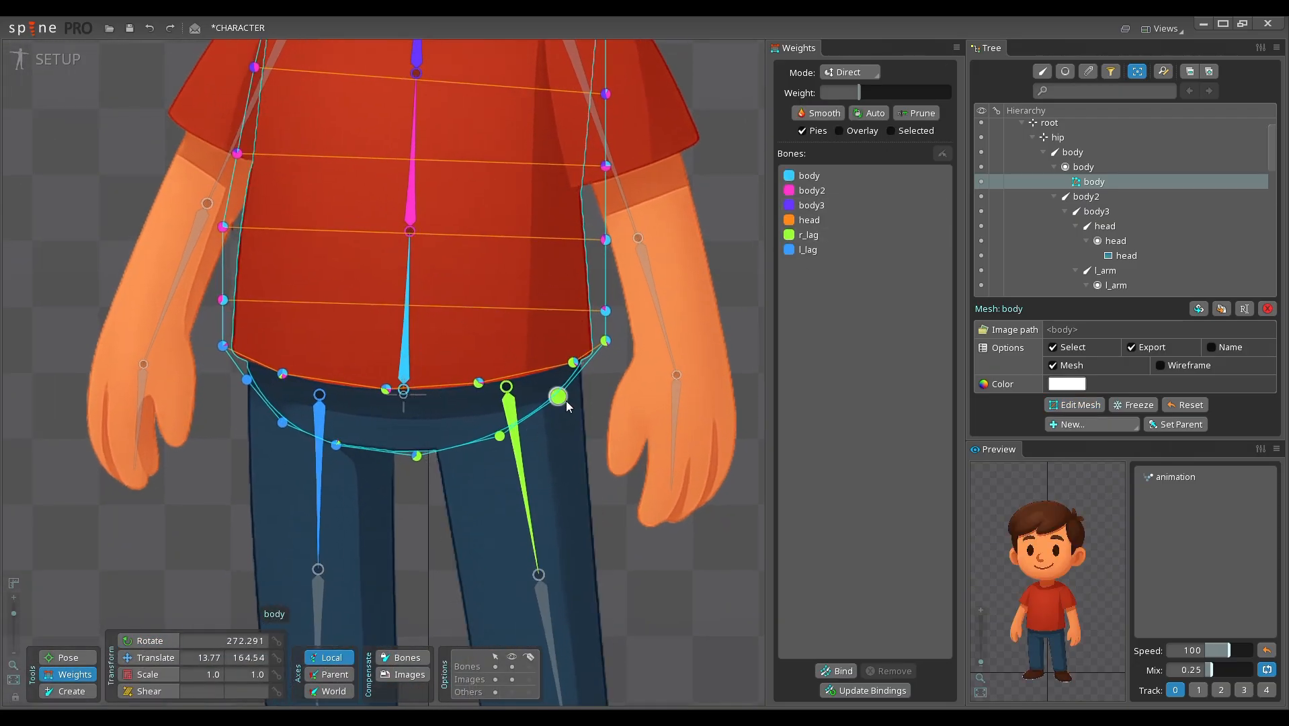
click(416, 456)
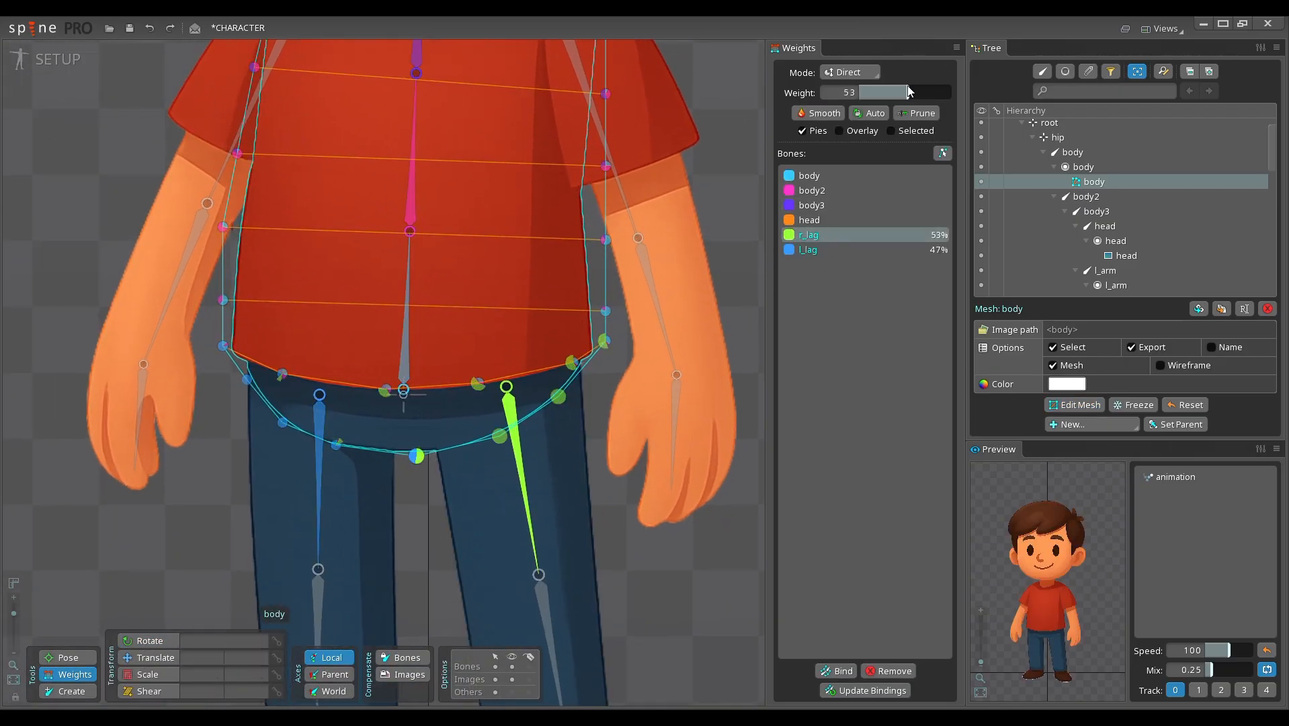
drag(908, 92, 907, 92)
scroll(578, 465, down, 2)
Step: Test the refined waist deformation by rotating the body bone
click(304, 525)
click(369, 313)
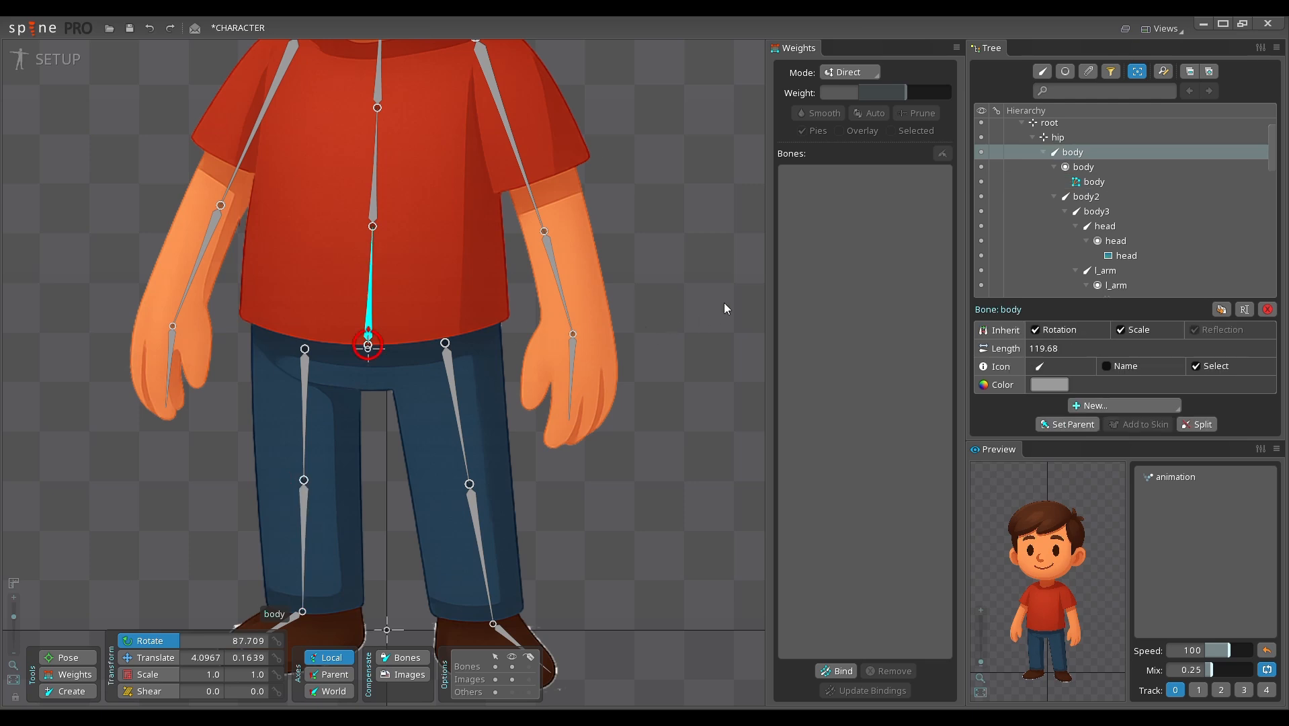
drag(724, 303, 651, 288)
scroll(639, 390, down, 2)
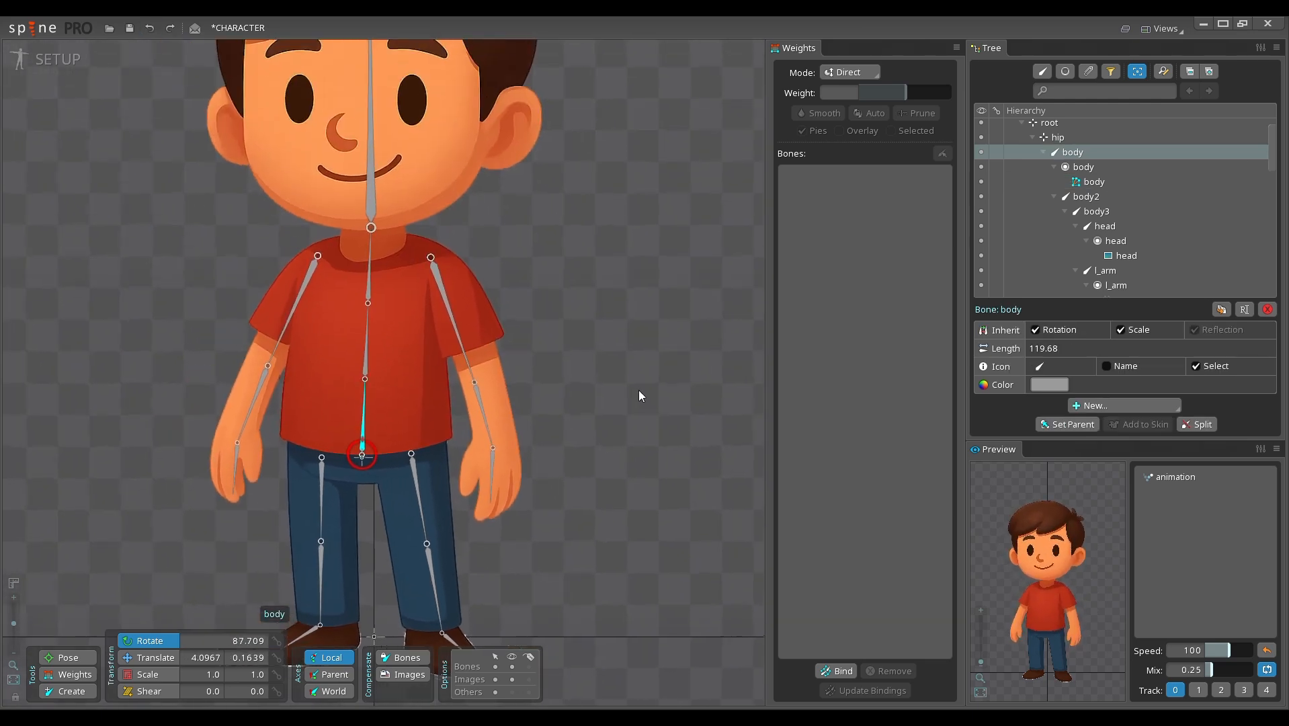
scroll(527, 328, down, 2)
drag(614, 364, 608, 350)
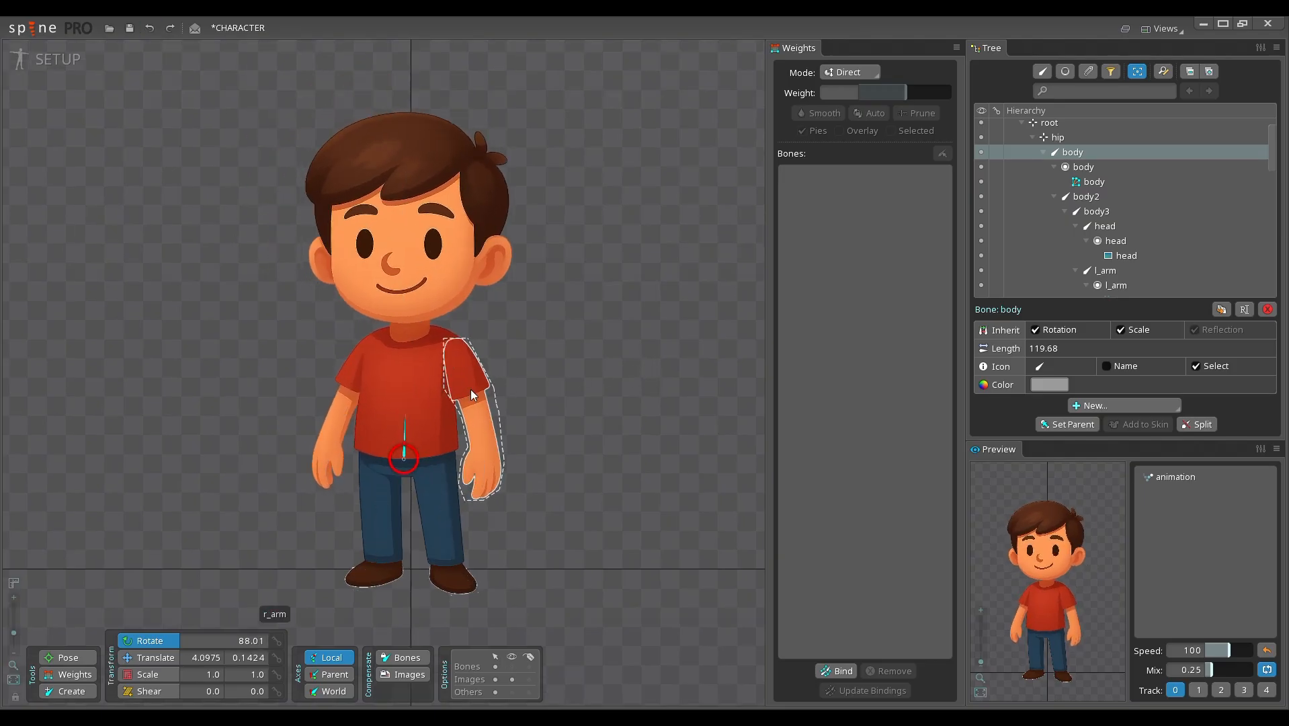
Step: Test the r_arm mesh by rotating r_arm, r_arm2 and r_arm3 together, and undo the rotation
click(461, 384)
ctrl+click(478, 433)
ctrl+click(487, 478)
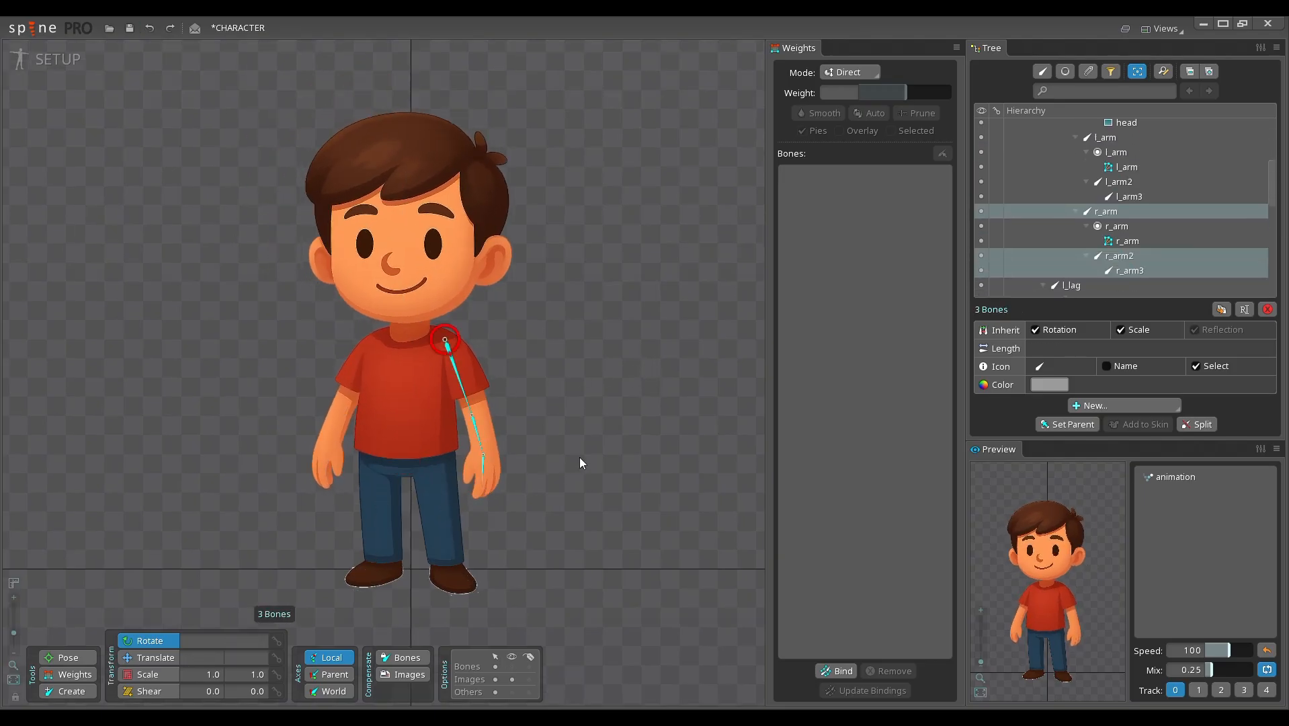
drag(580, 458, 614, 454)
drag(613, 455, 635, 413)
key(ctrl+z)
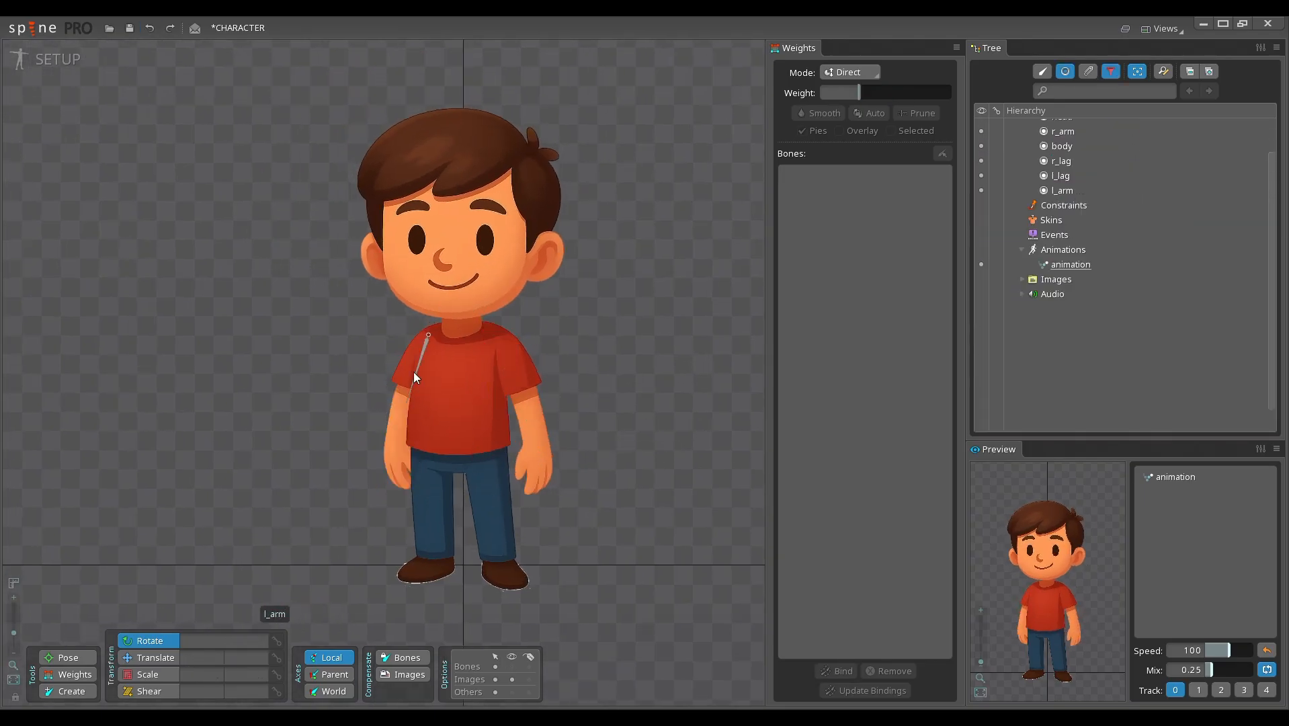
Step: Test the l_arm and r_lag meshes by rotating each limb's three bones together
click(407, 456)
drag(298, 466, 303, 431)
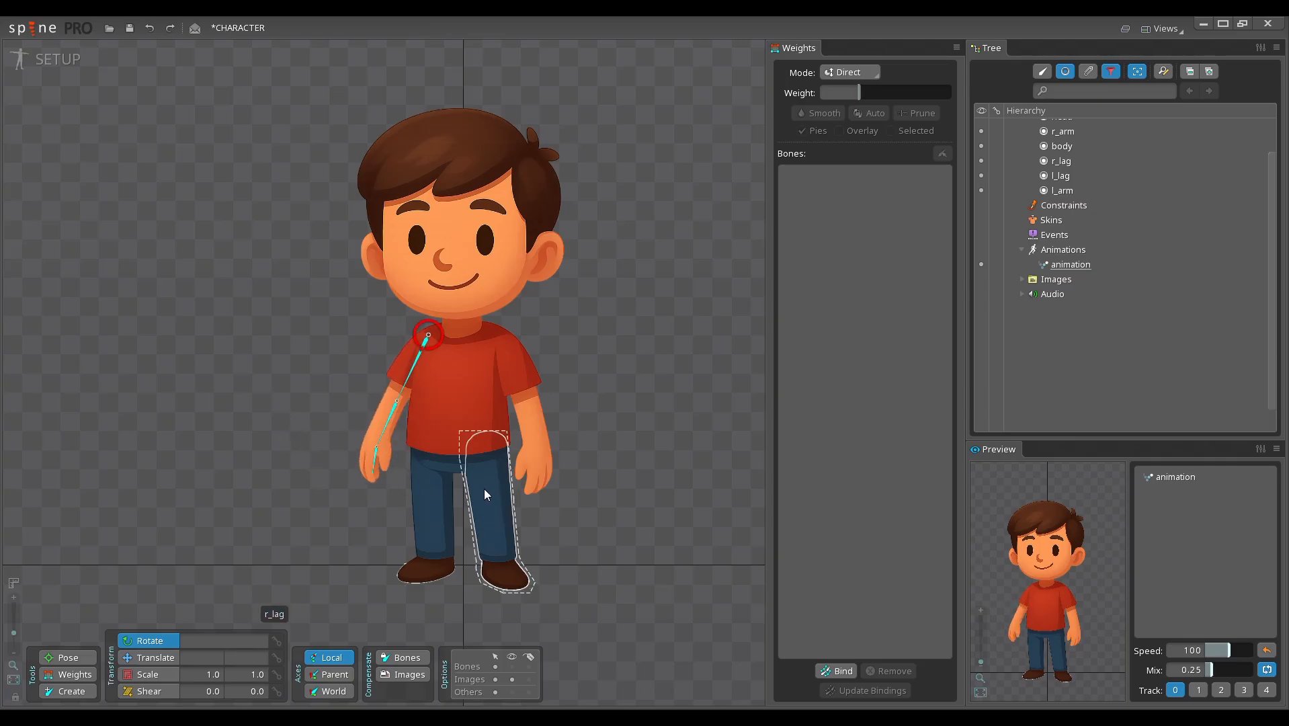
click(510, 558)
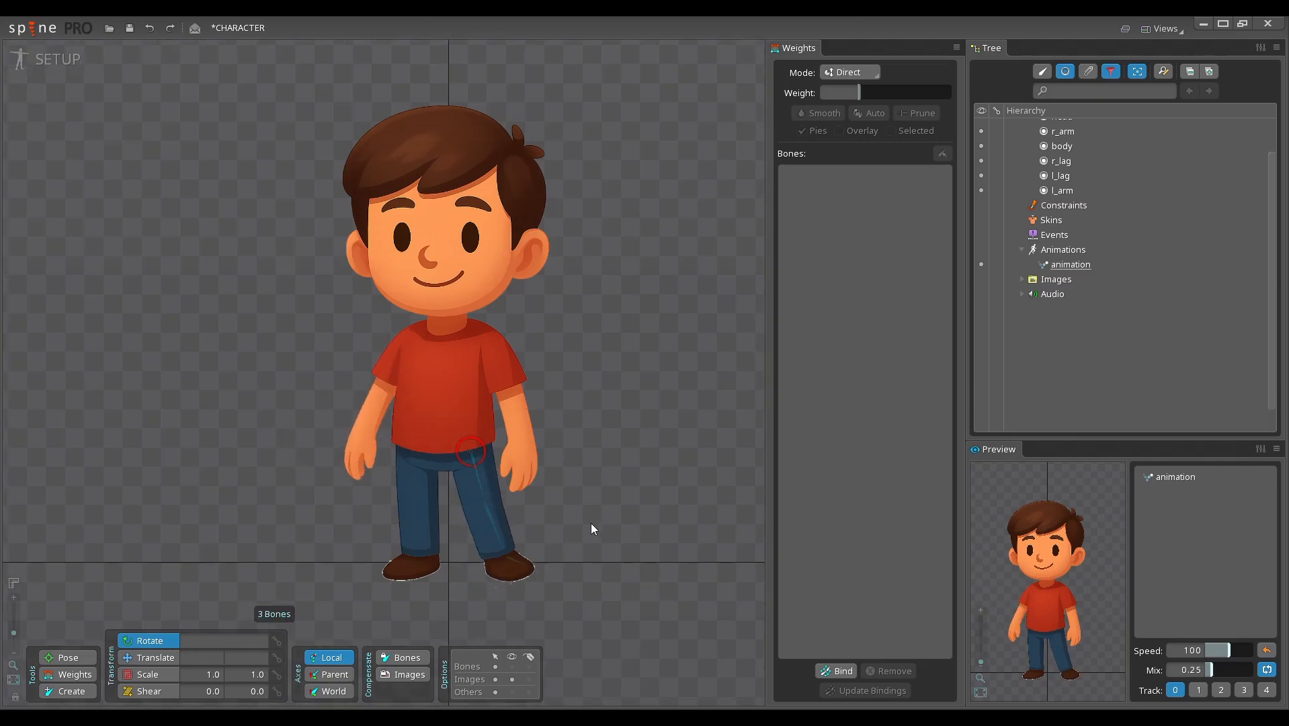
drag(592, 523, 584, 539)
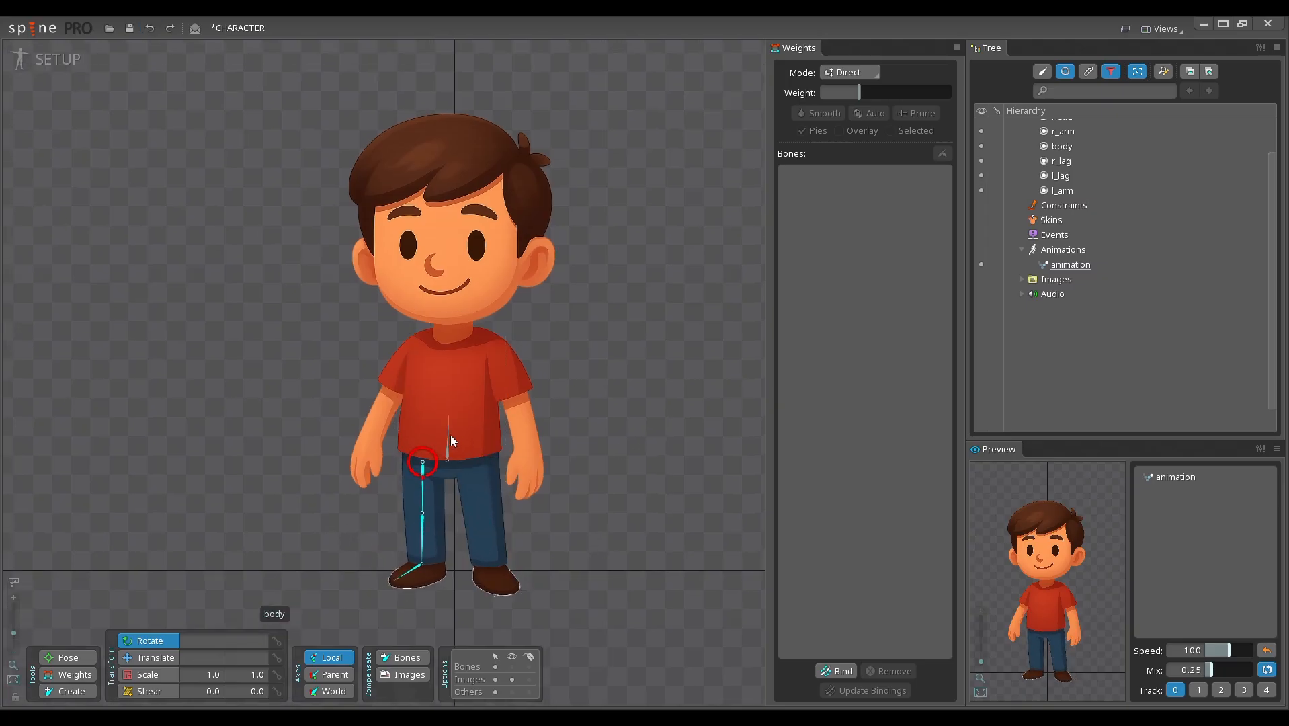
Step: Test the torso bend by rotating the body, body2 and body3 bones together, and undo the rotation
click(449, 435)
key(space)
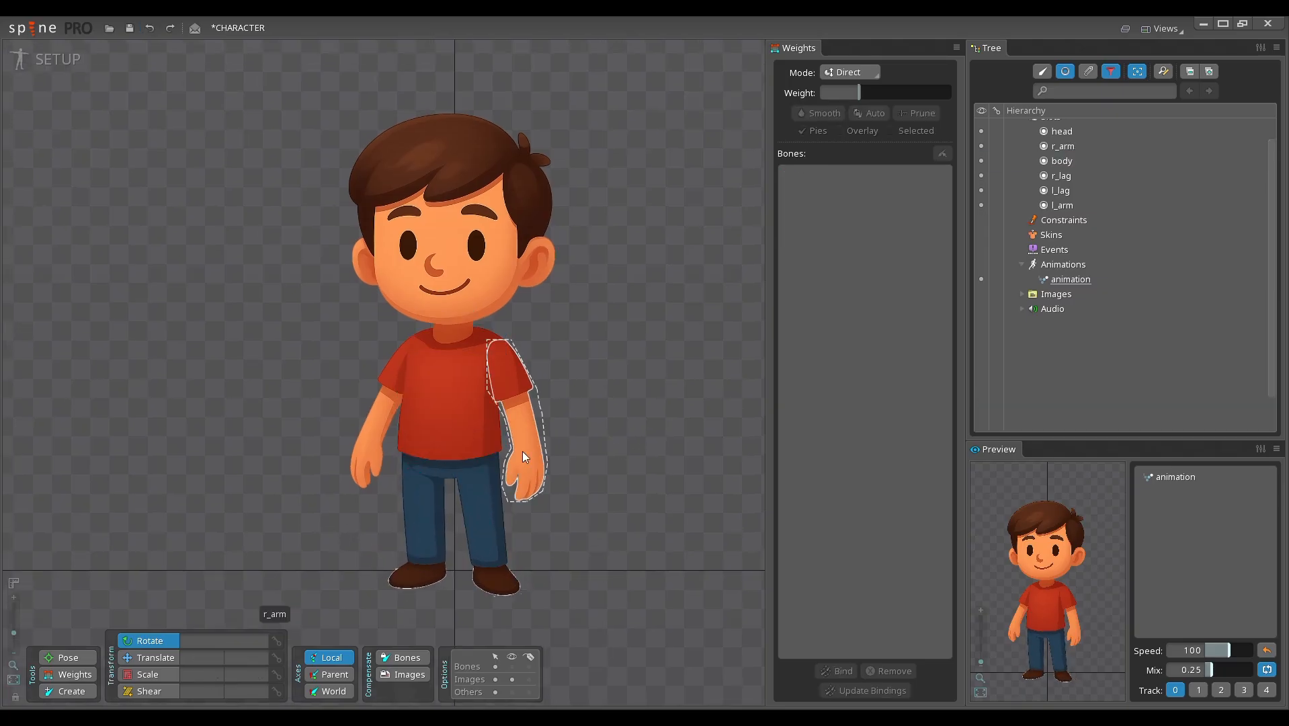
click(447, 439)
ctrl+click(451, 400)
ctrl+click(454, 359)
drag(641, 366, 674, 356)
key(ctrl+z)
Step: Test the head by rotating its bone, undo the rotation, and select the r_arm2 bone
click(451, 276)
key(ctrl+z)
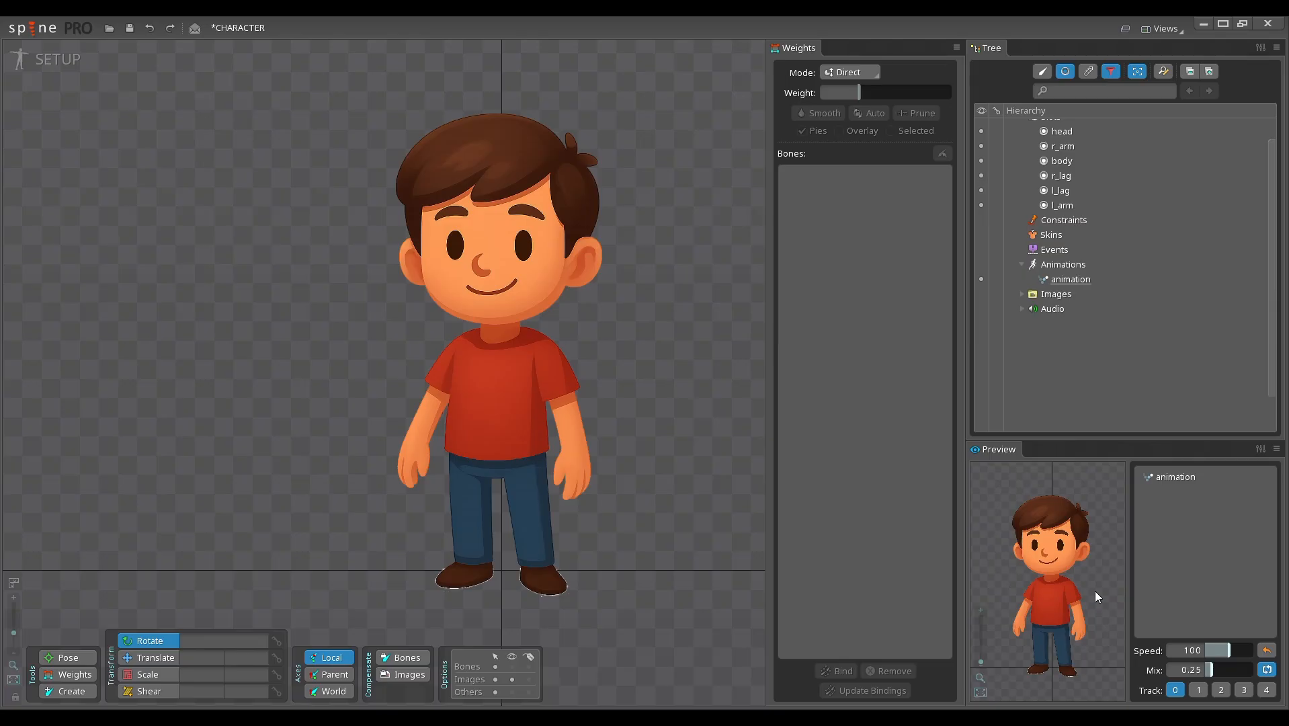
click(565, 419)
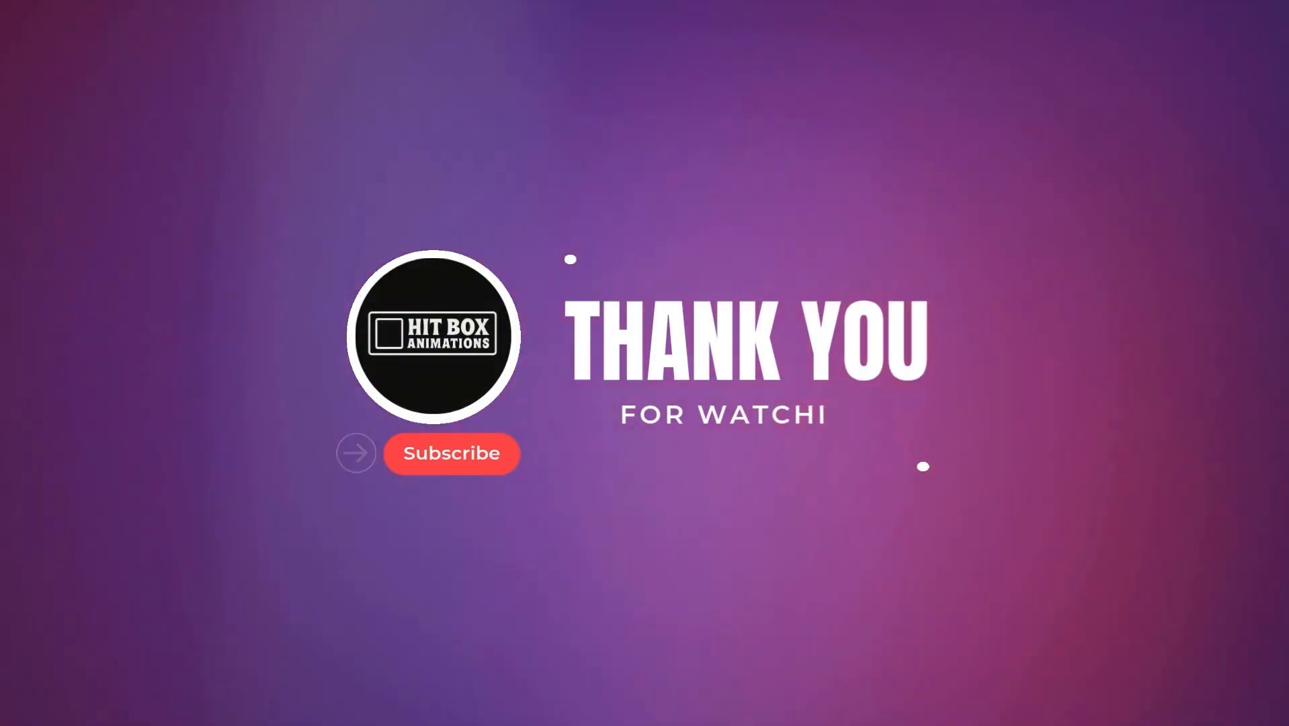